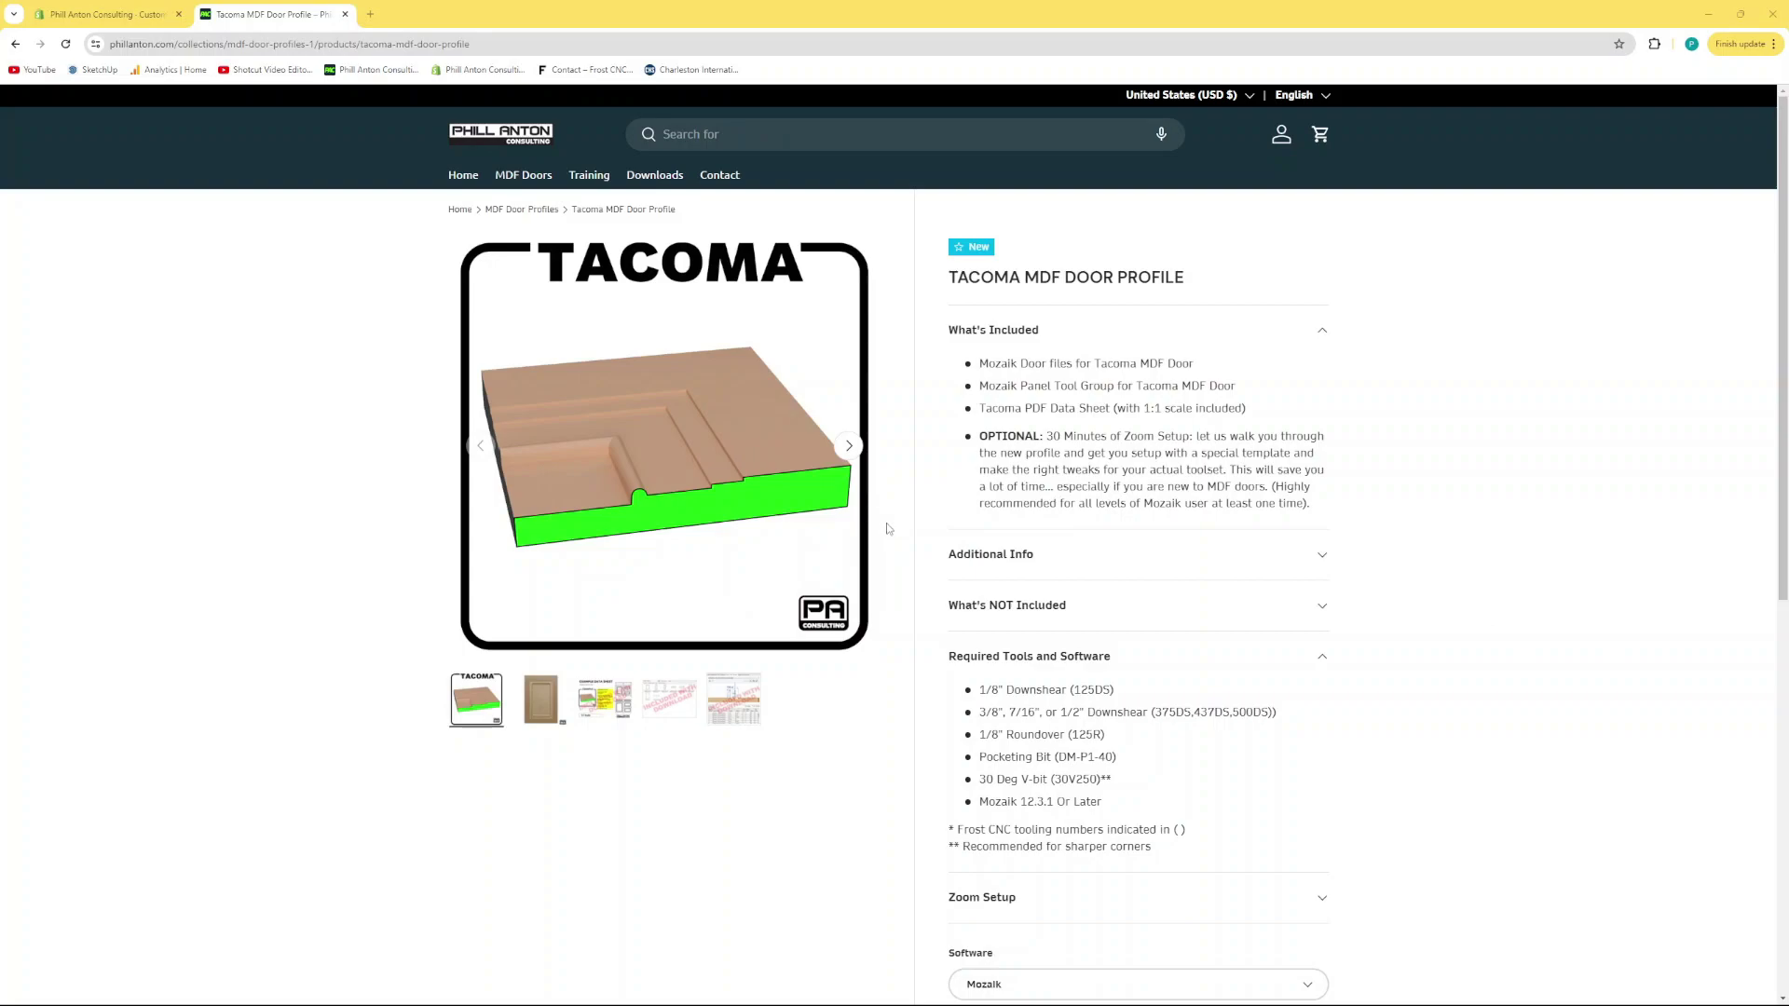
# Look through the Tacoma MDF door profile's product images, including the included tool group and door library previews
pyautogui.click(667, 706)
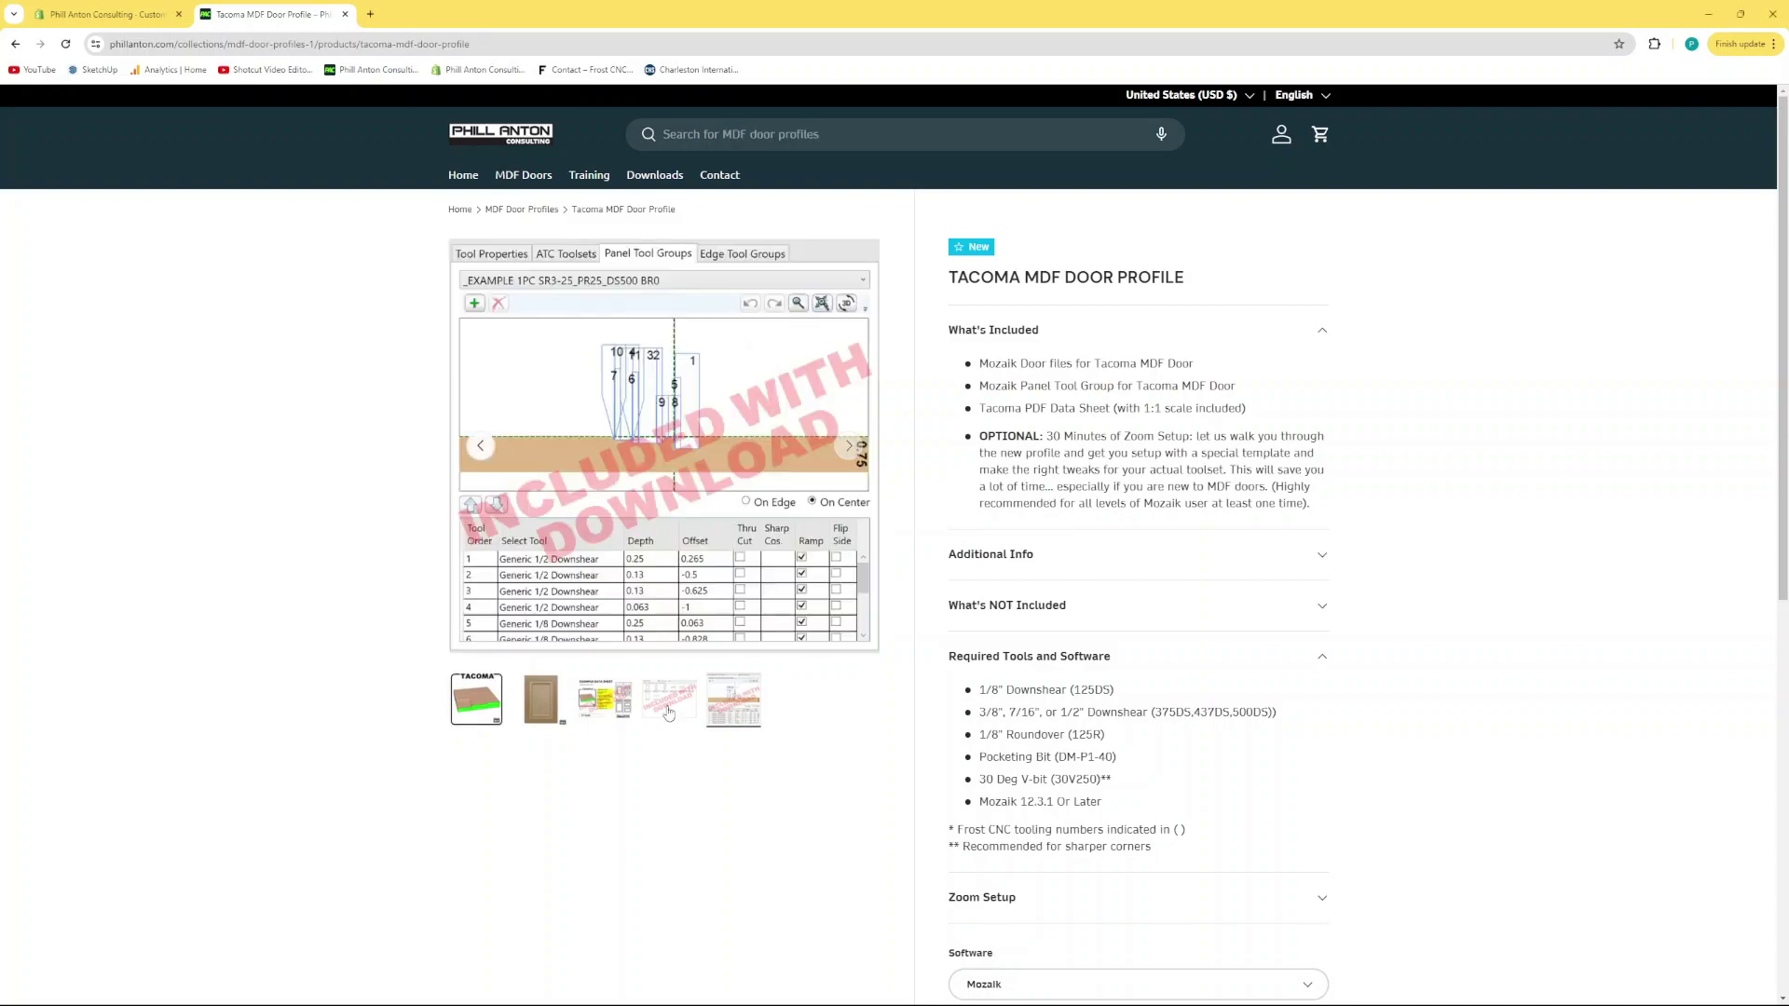
pyautogui.click(667, 700)
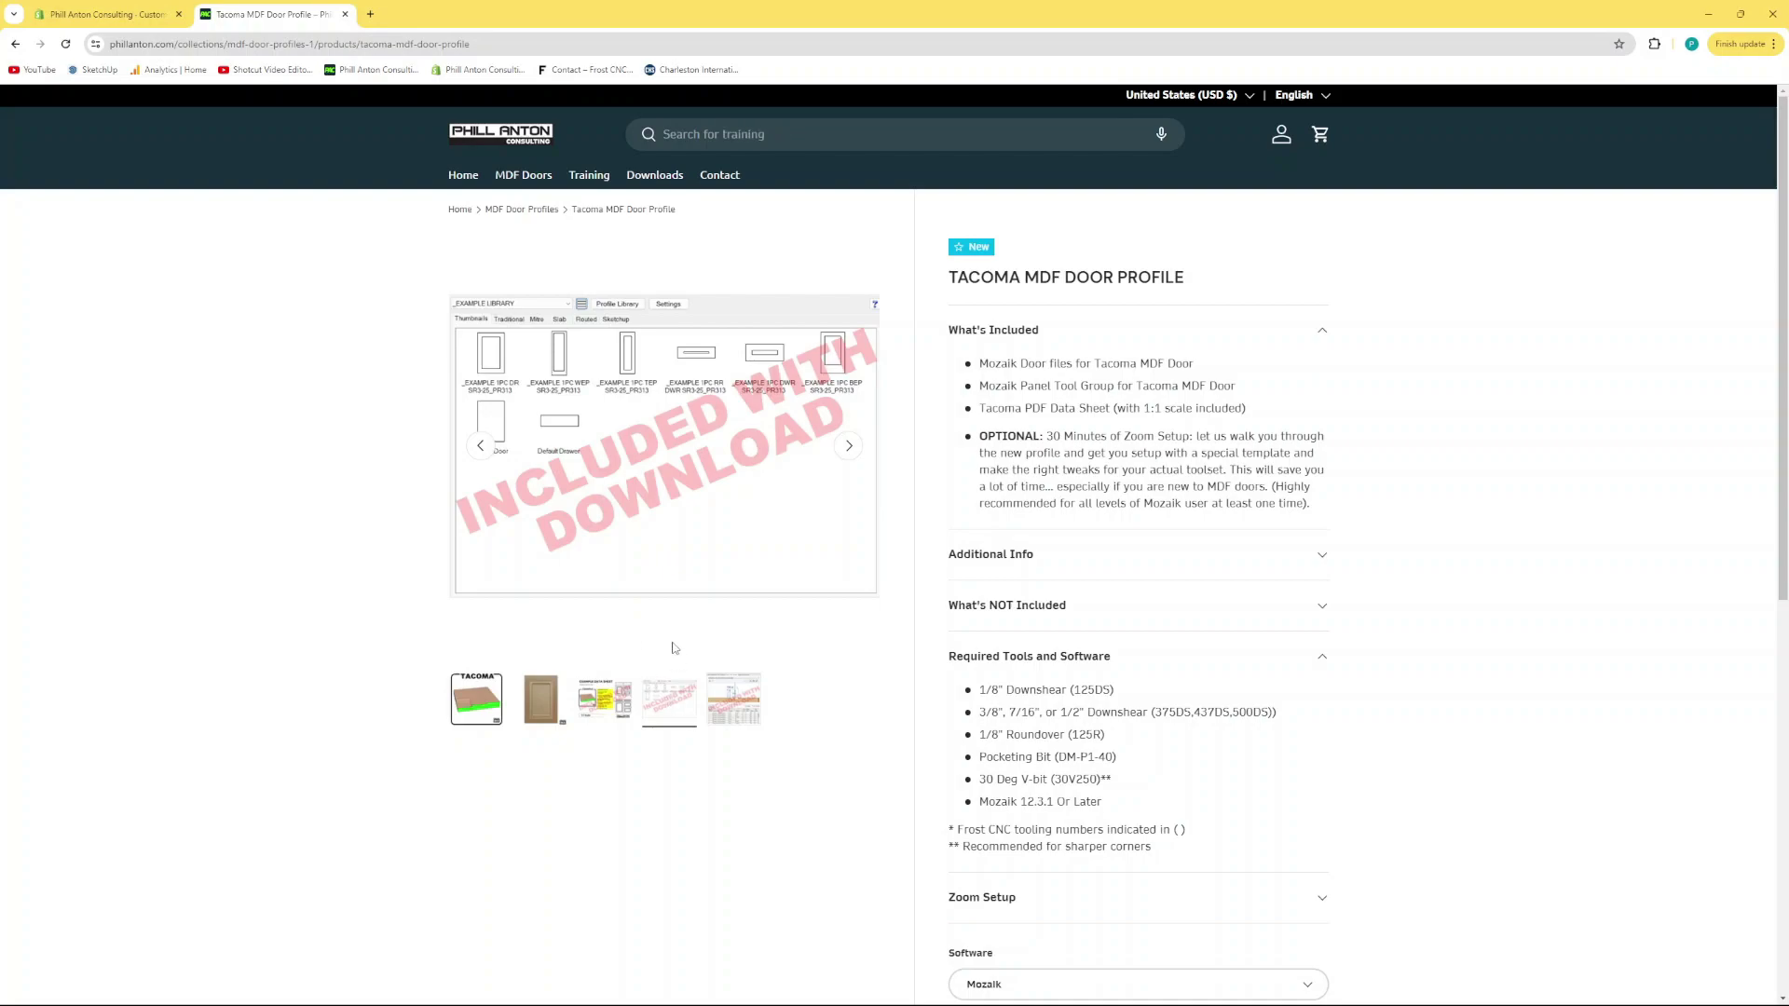
pyautogui.click(543, 704)
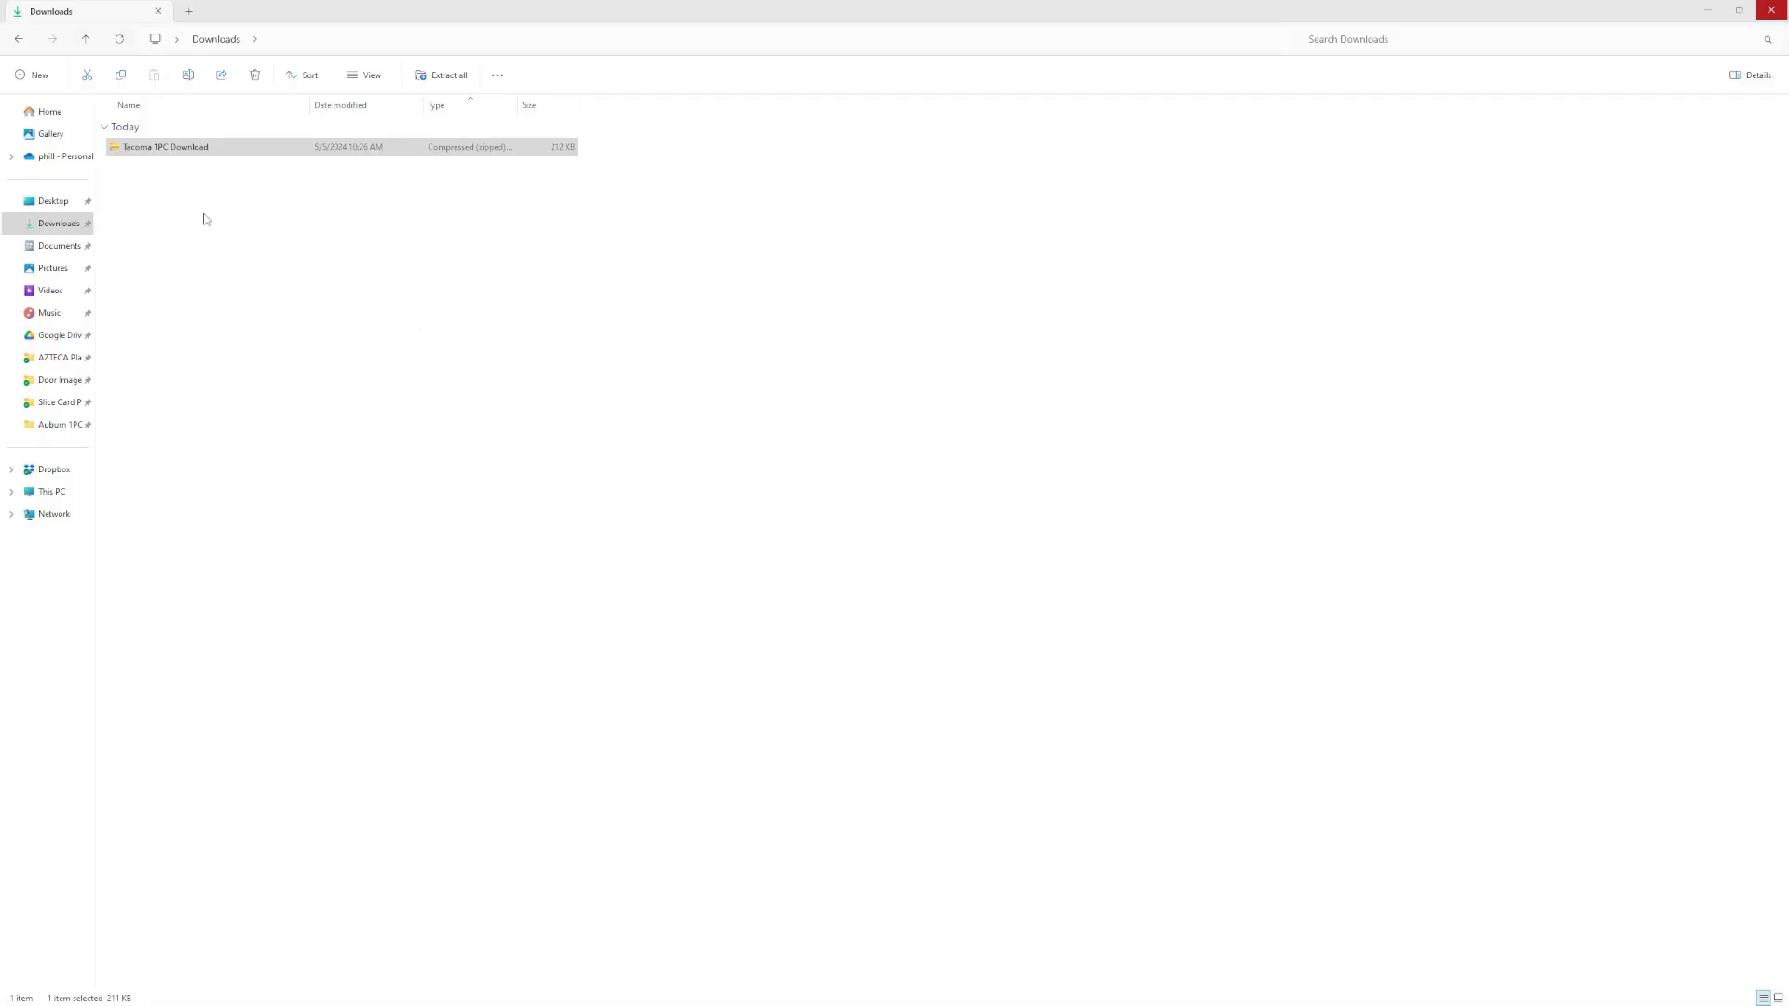
# Extract the Tacoma 1PC Download zip in the Downloads folder and open the extracted Tacoma 1PC Download folder
pyautogui.click(174, 169)
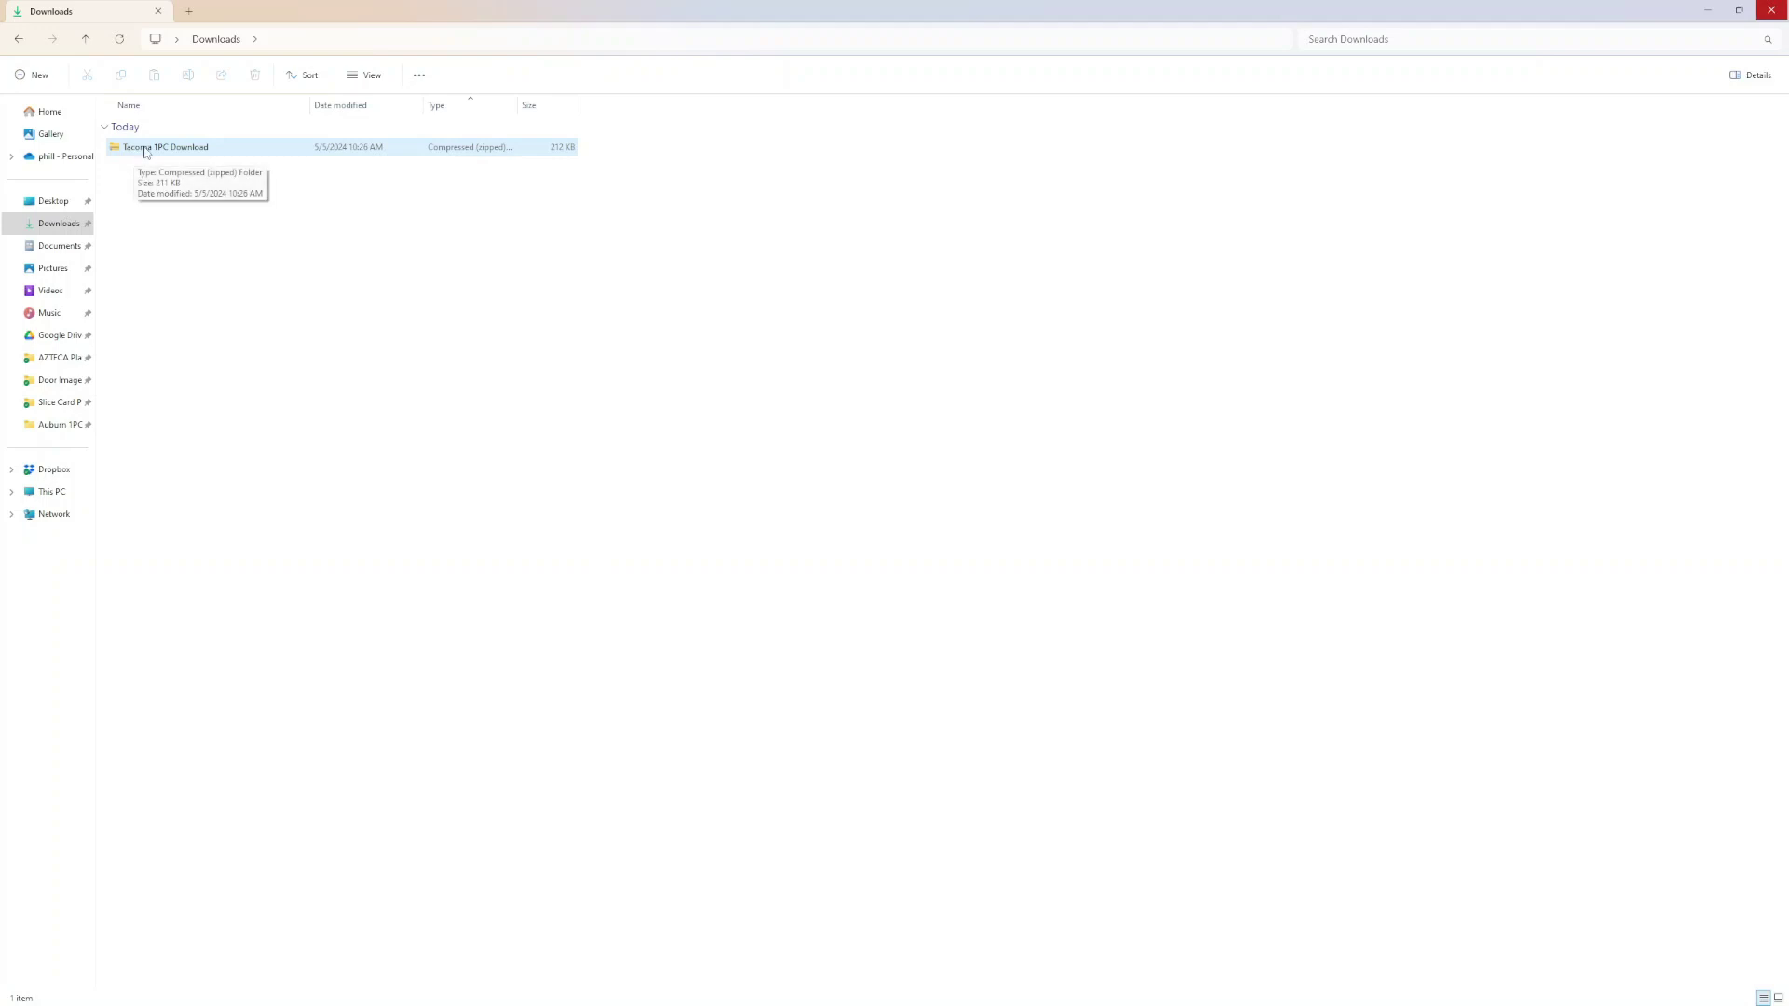
pyautogui.rightClick(145, 153)
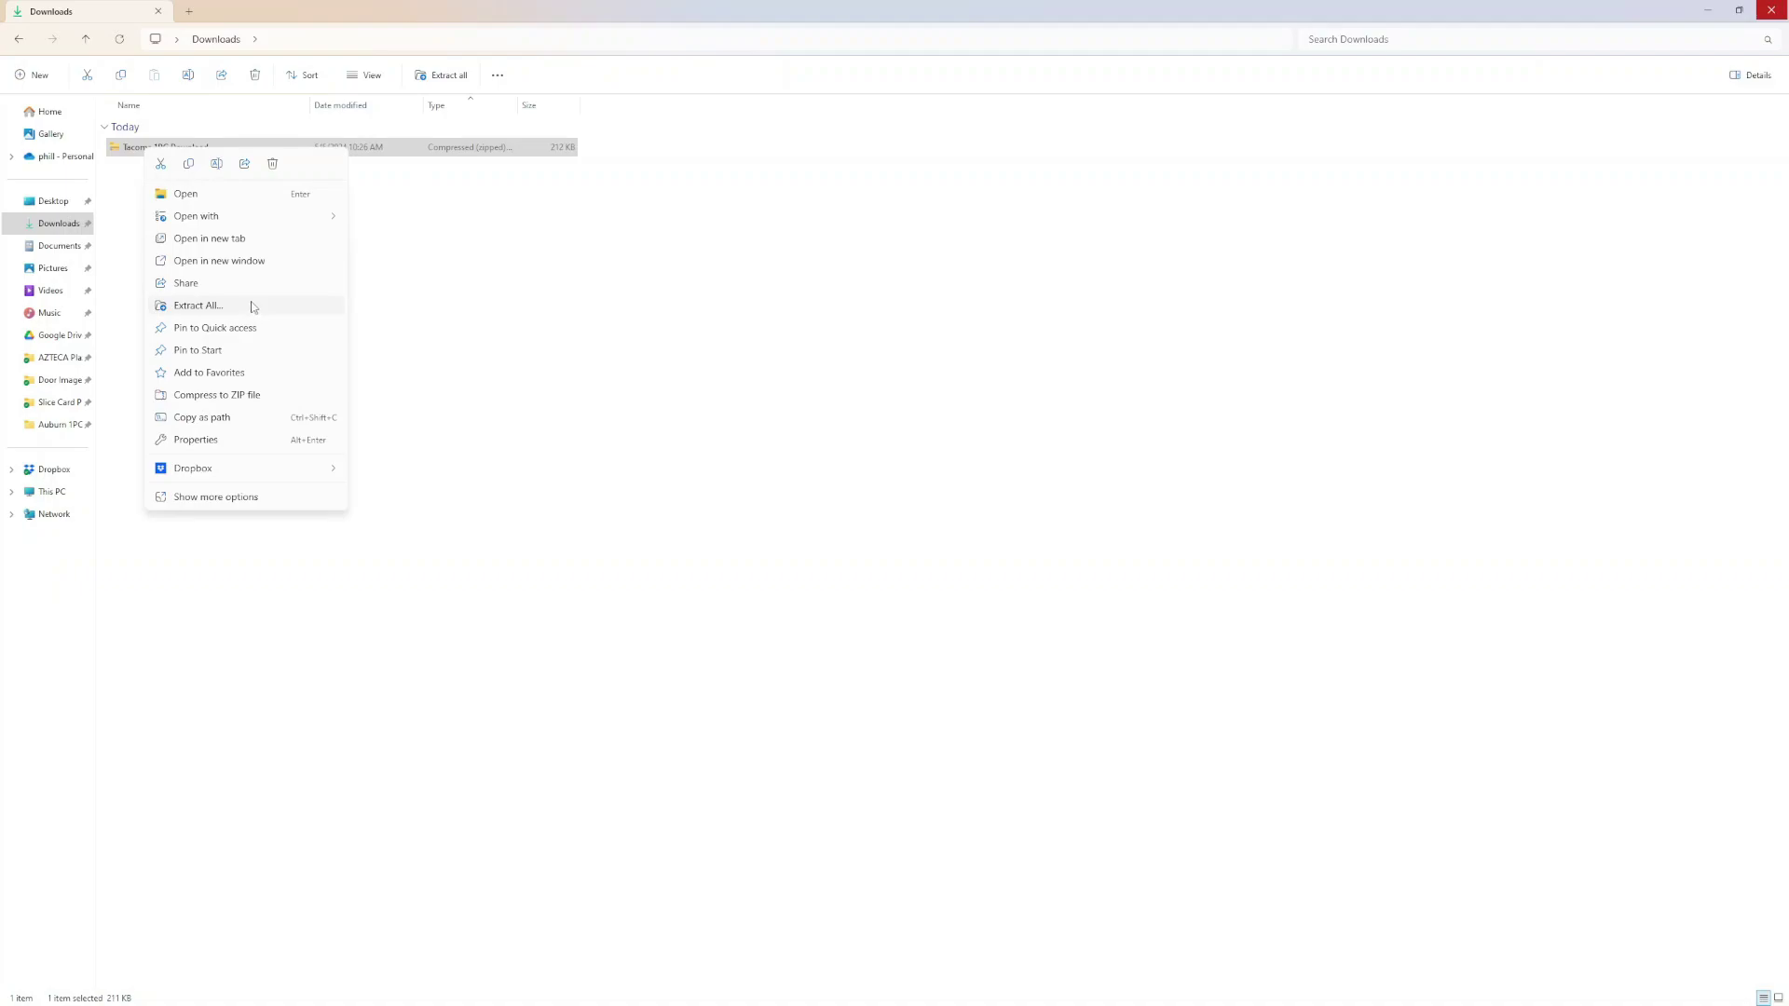
pyautogui.click(198, 306)
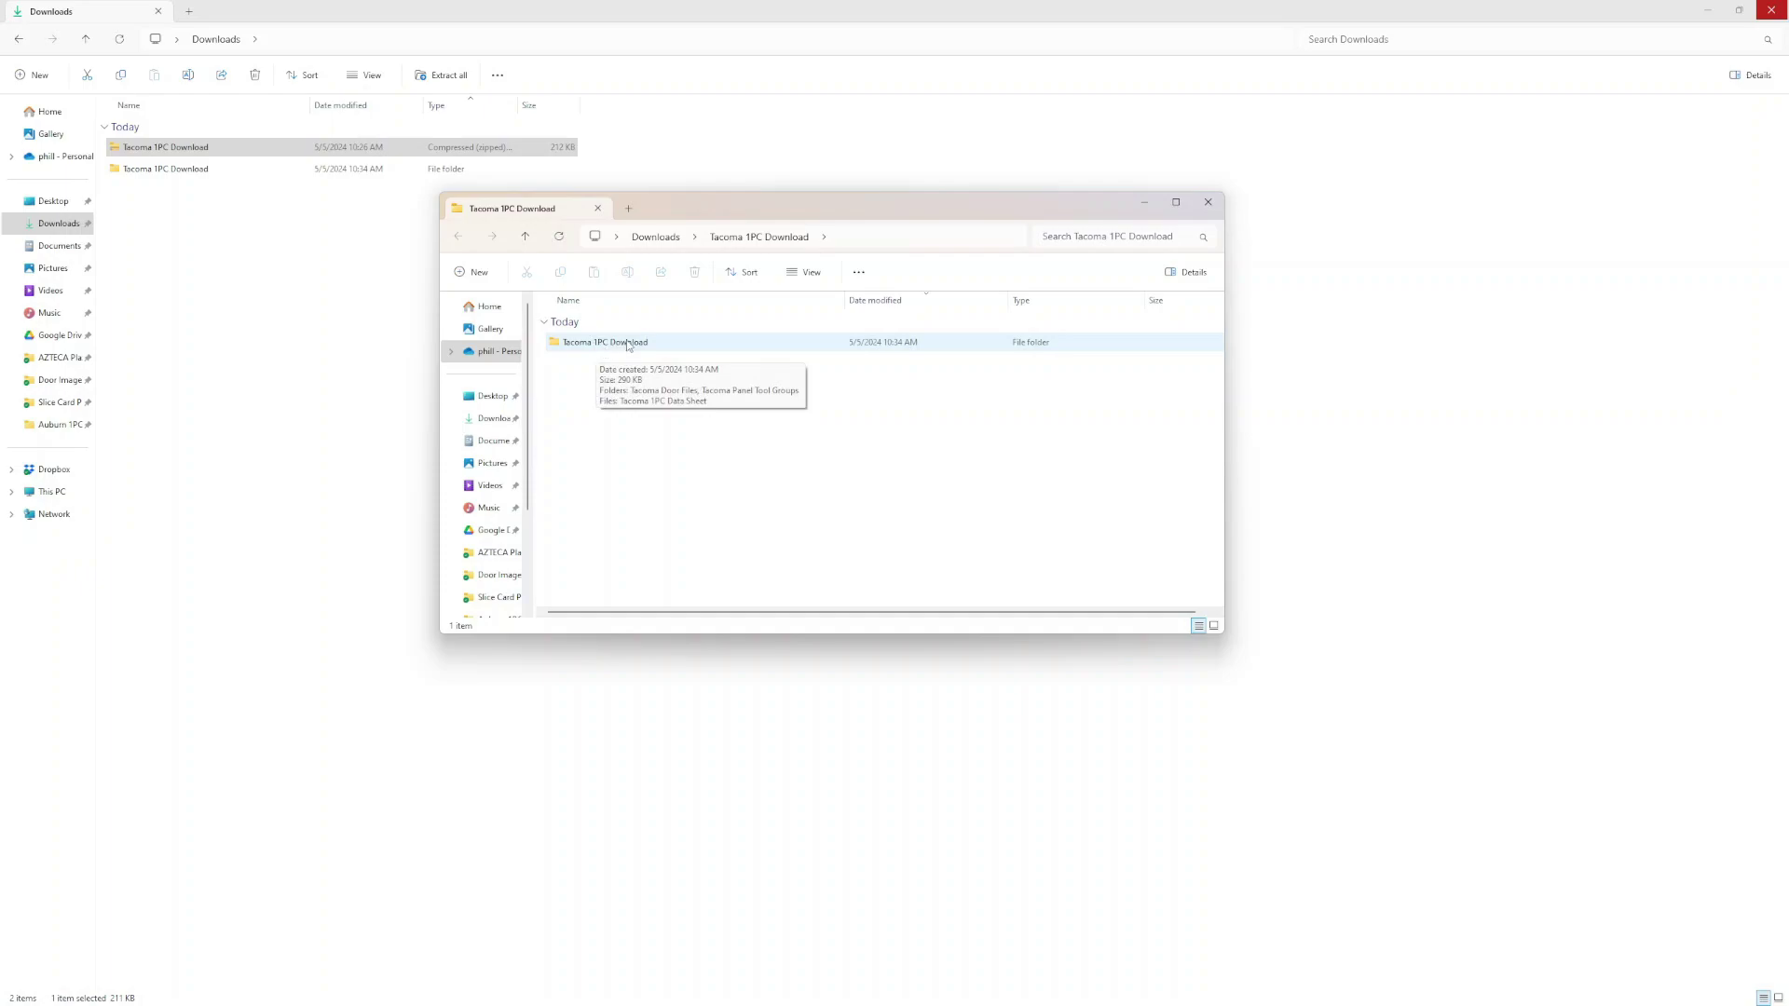
pyautogui.click(630, 345)
pyautogui.doubleClick(631, 347)
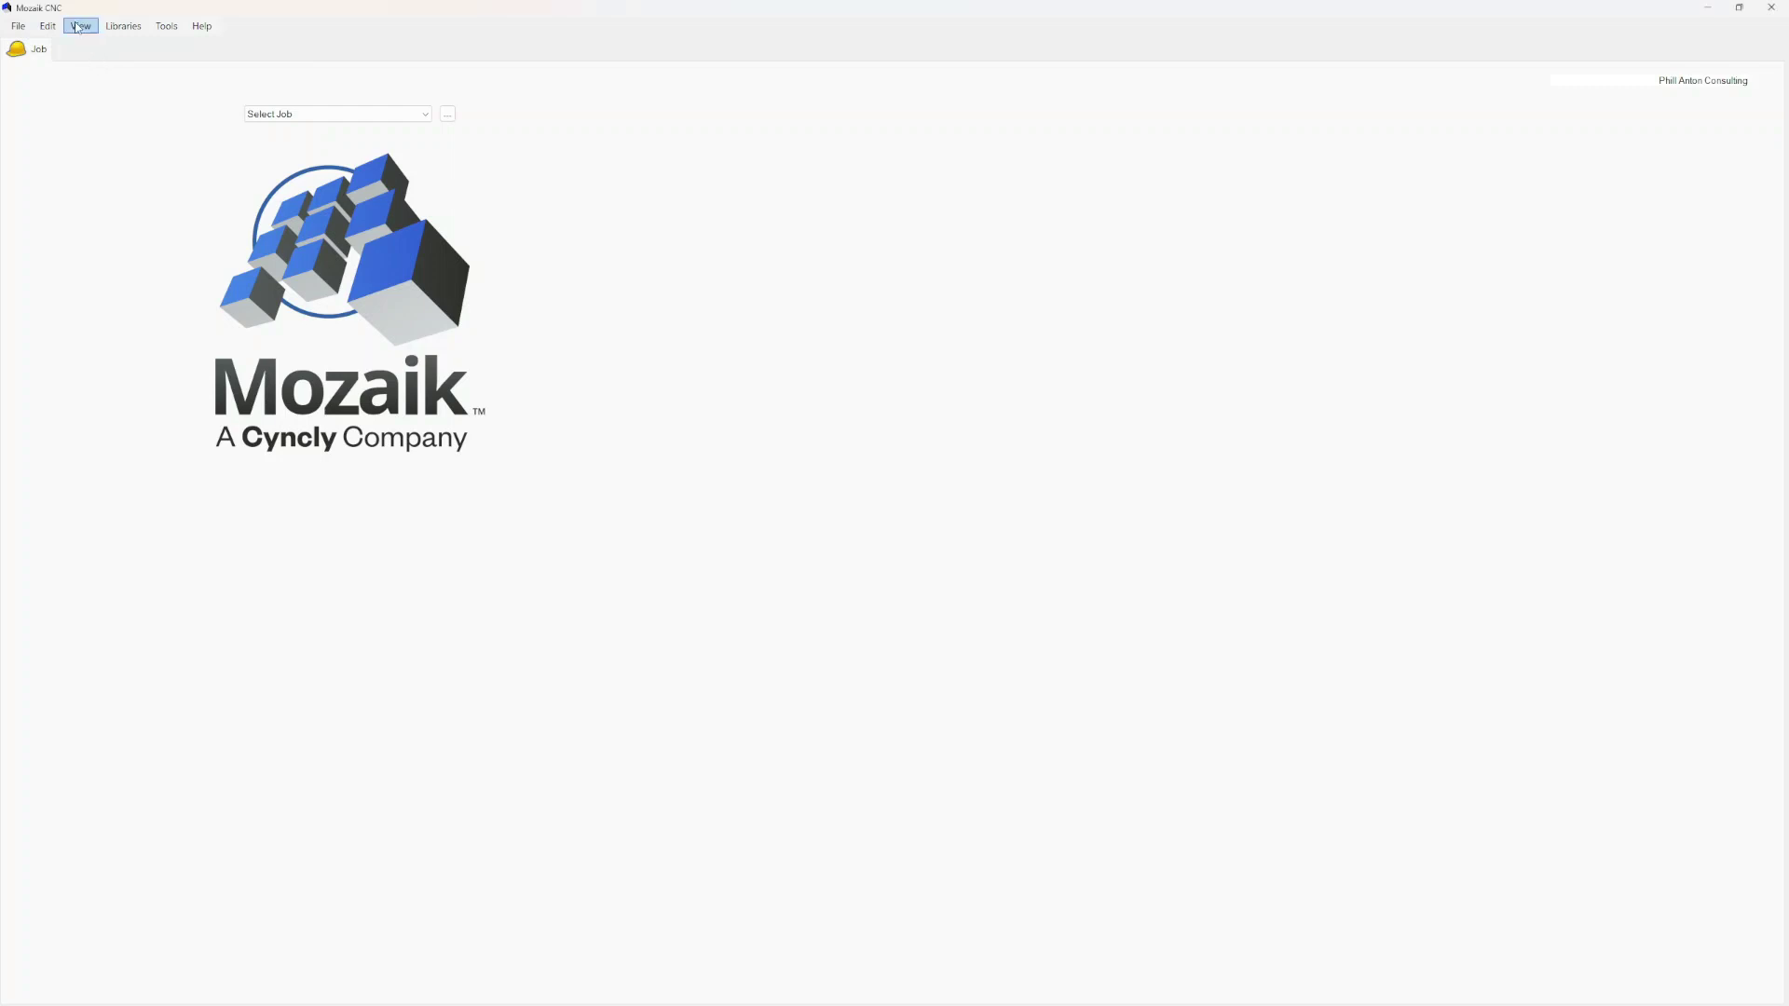
# In Mozaik CNC, open the optimizer's CNC tooling library and show its panel tool groups
pyautogui.click(80, 26)
pyautogui.click(122, 140)
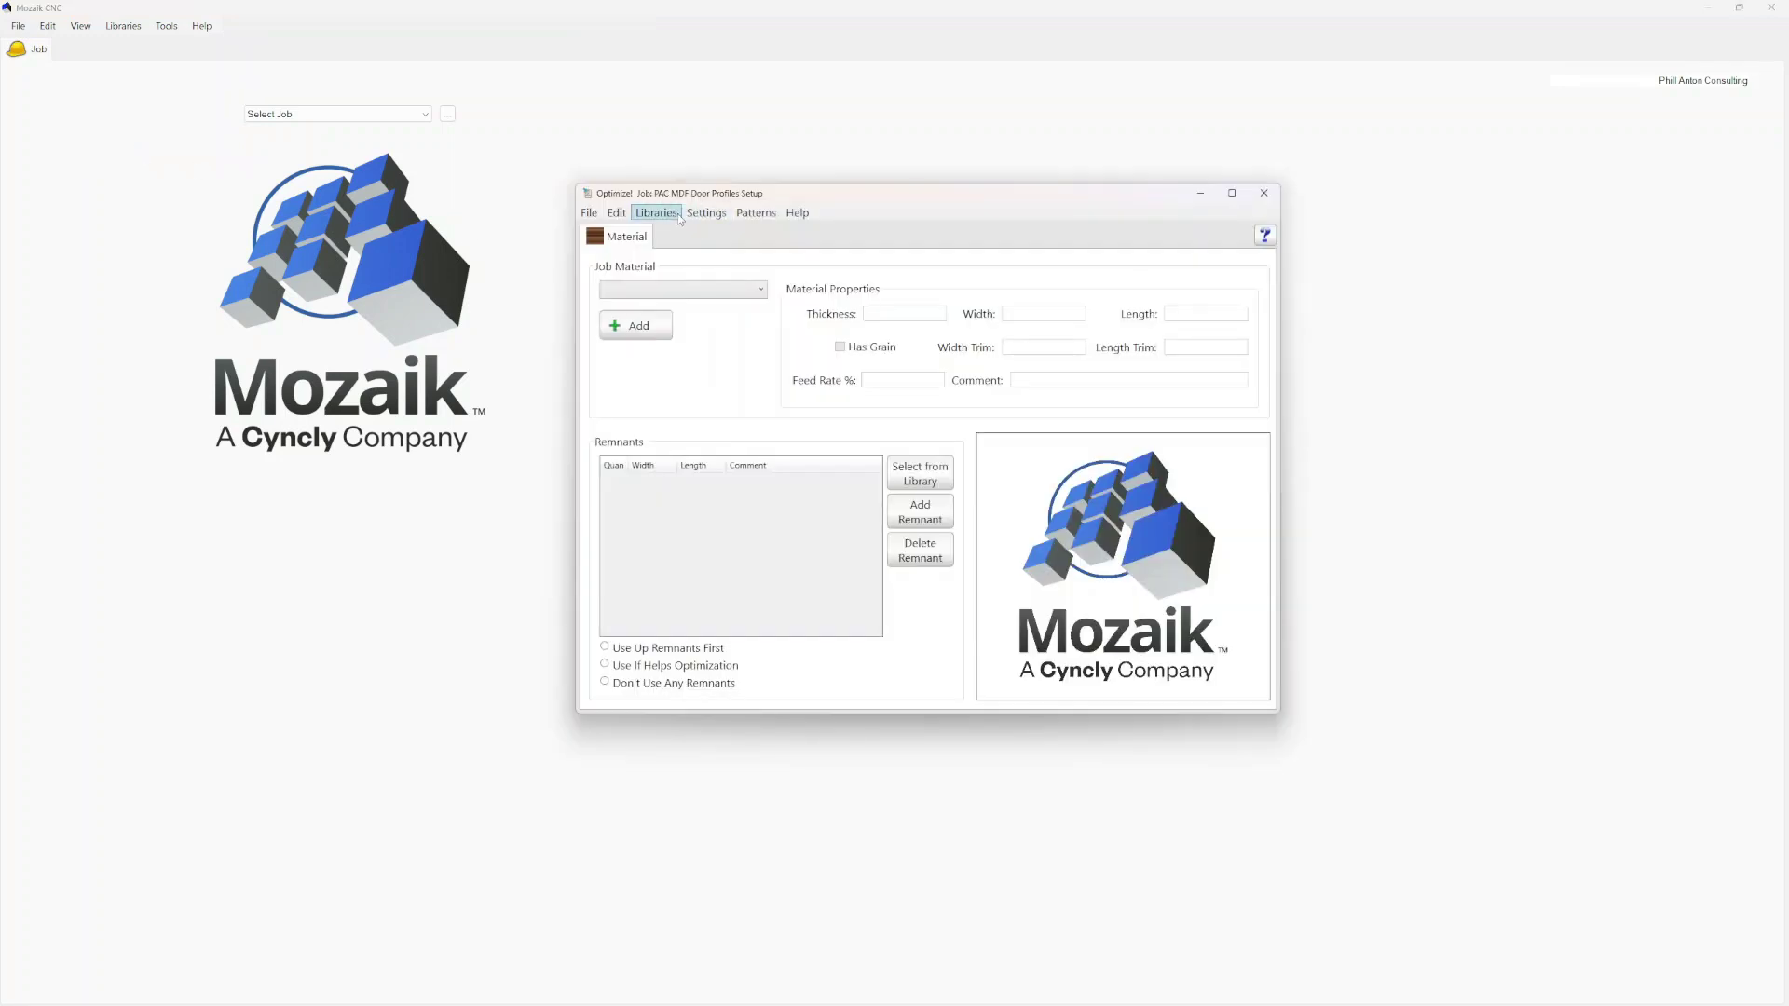
pyautogui.click(672, 215)
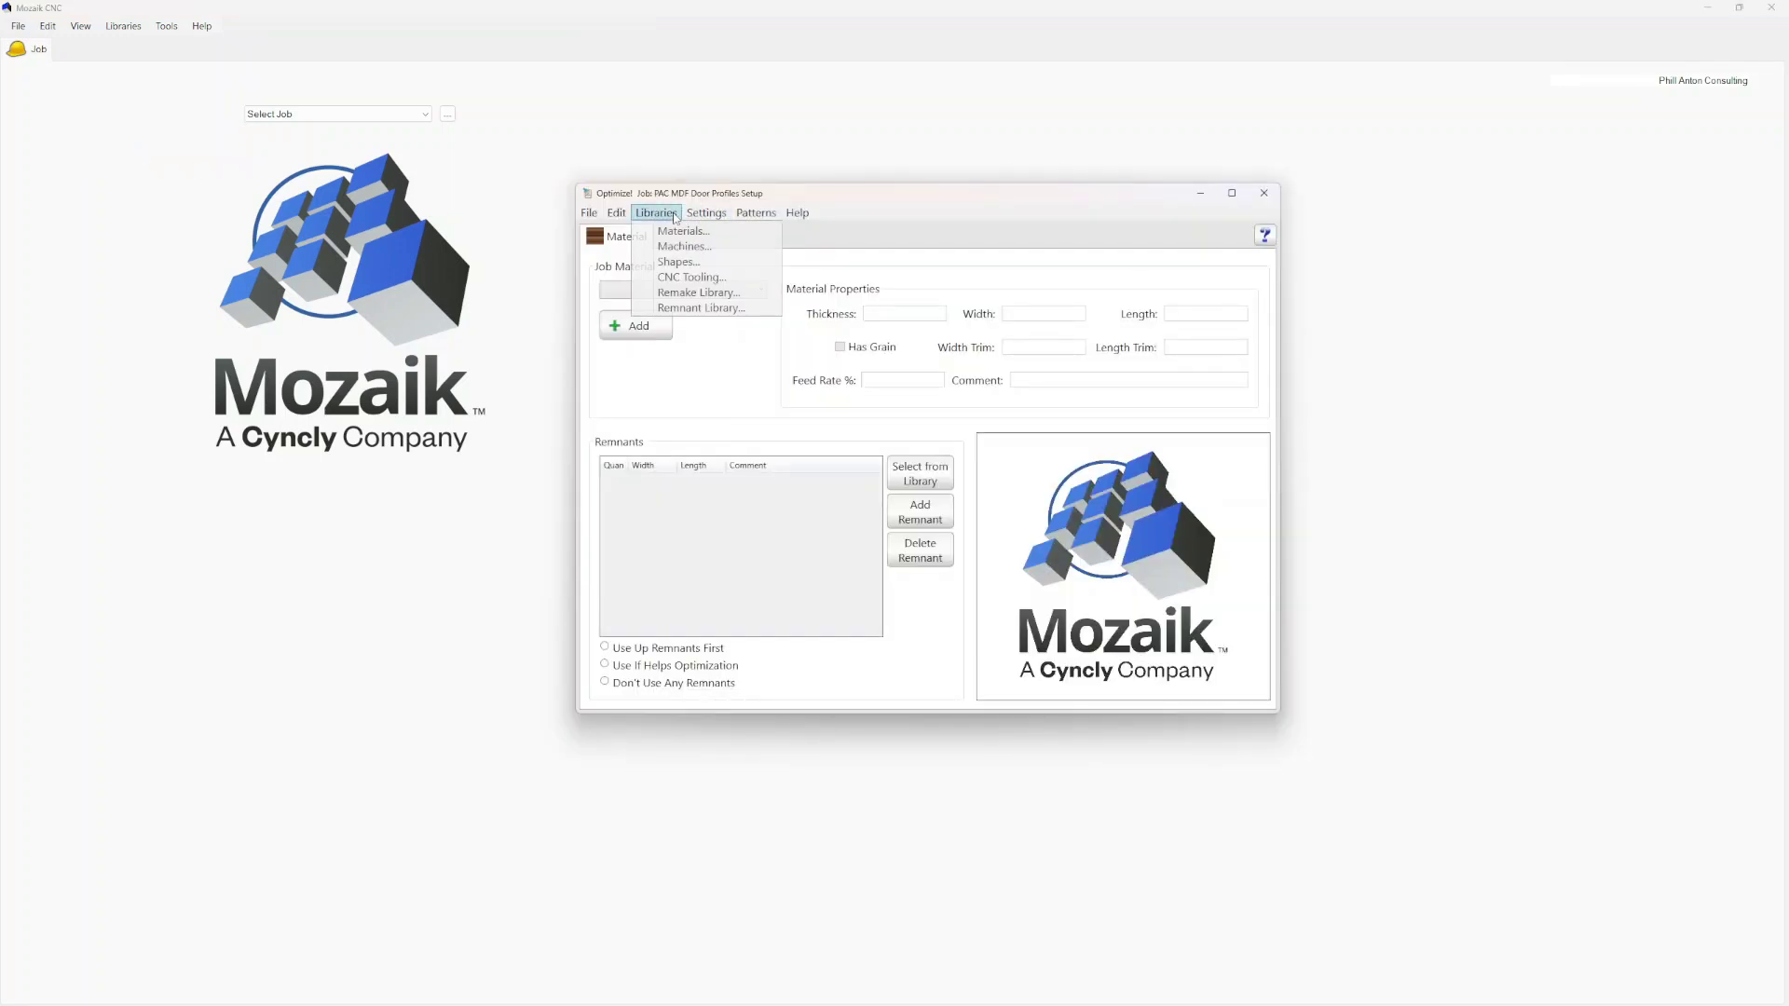
pyautogui.click(691, 276)
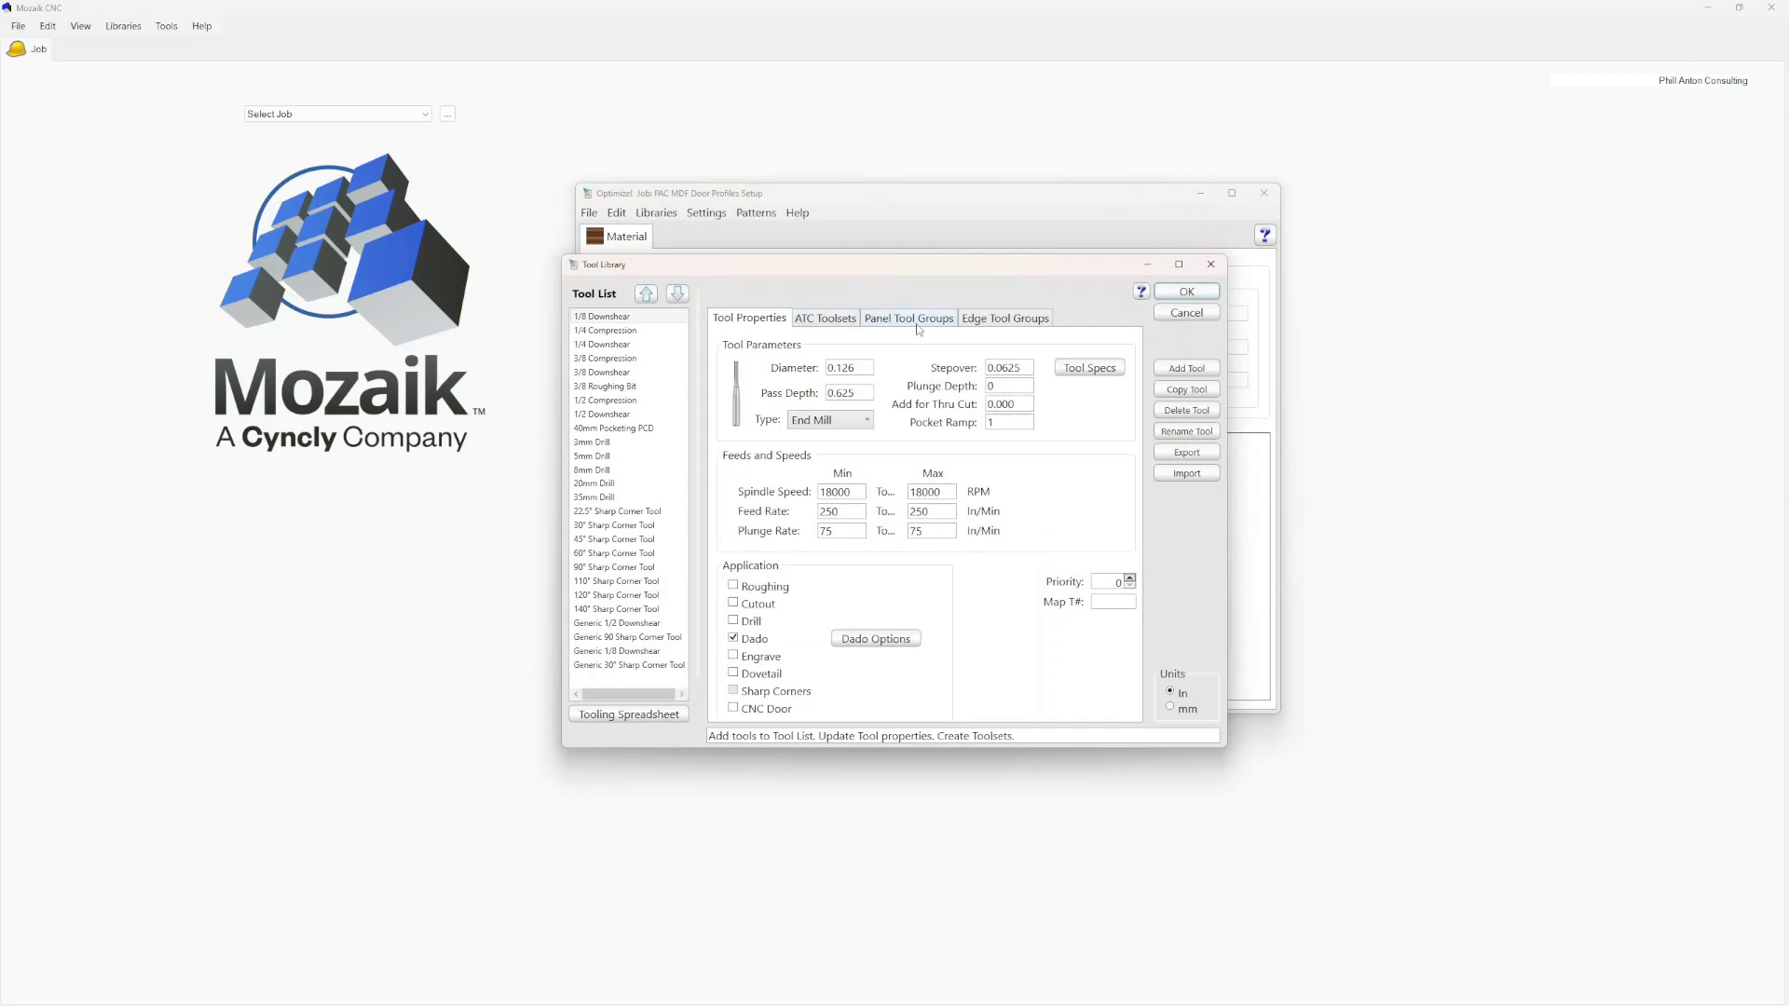
pyautogui.click(909, 319)
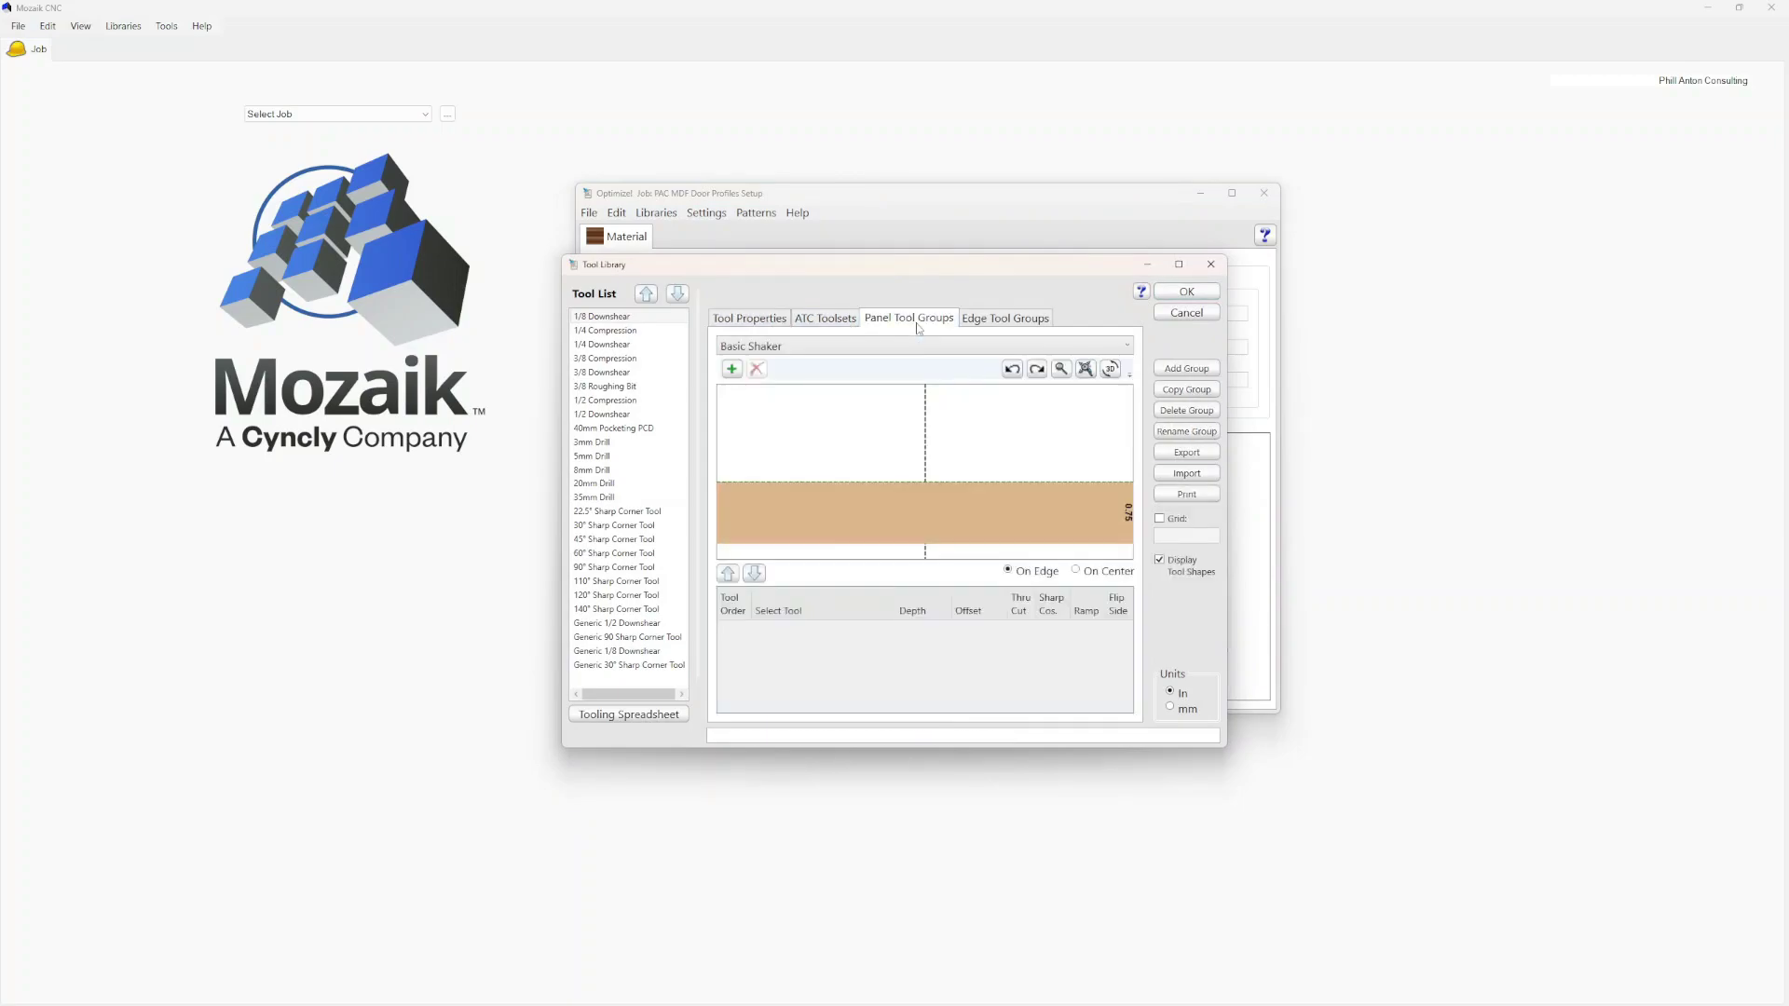
# Import the _TACOMA 1PC SR3-25_PR25_DS500 BR0 group from the extracted Tacoma Panel Tool Groups folder, overwriting the existing generic tools
pyautogui.click(1189, 475)
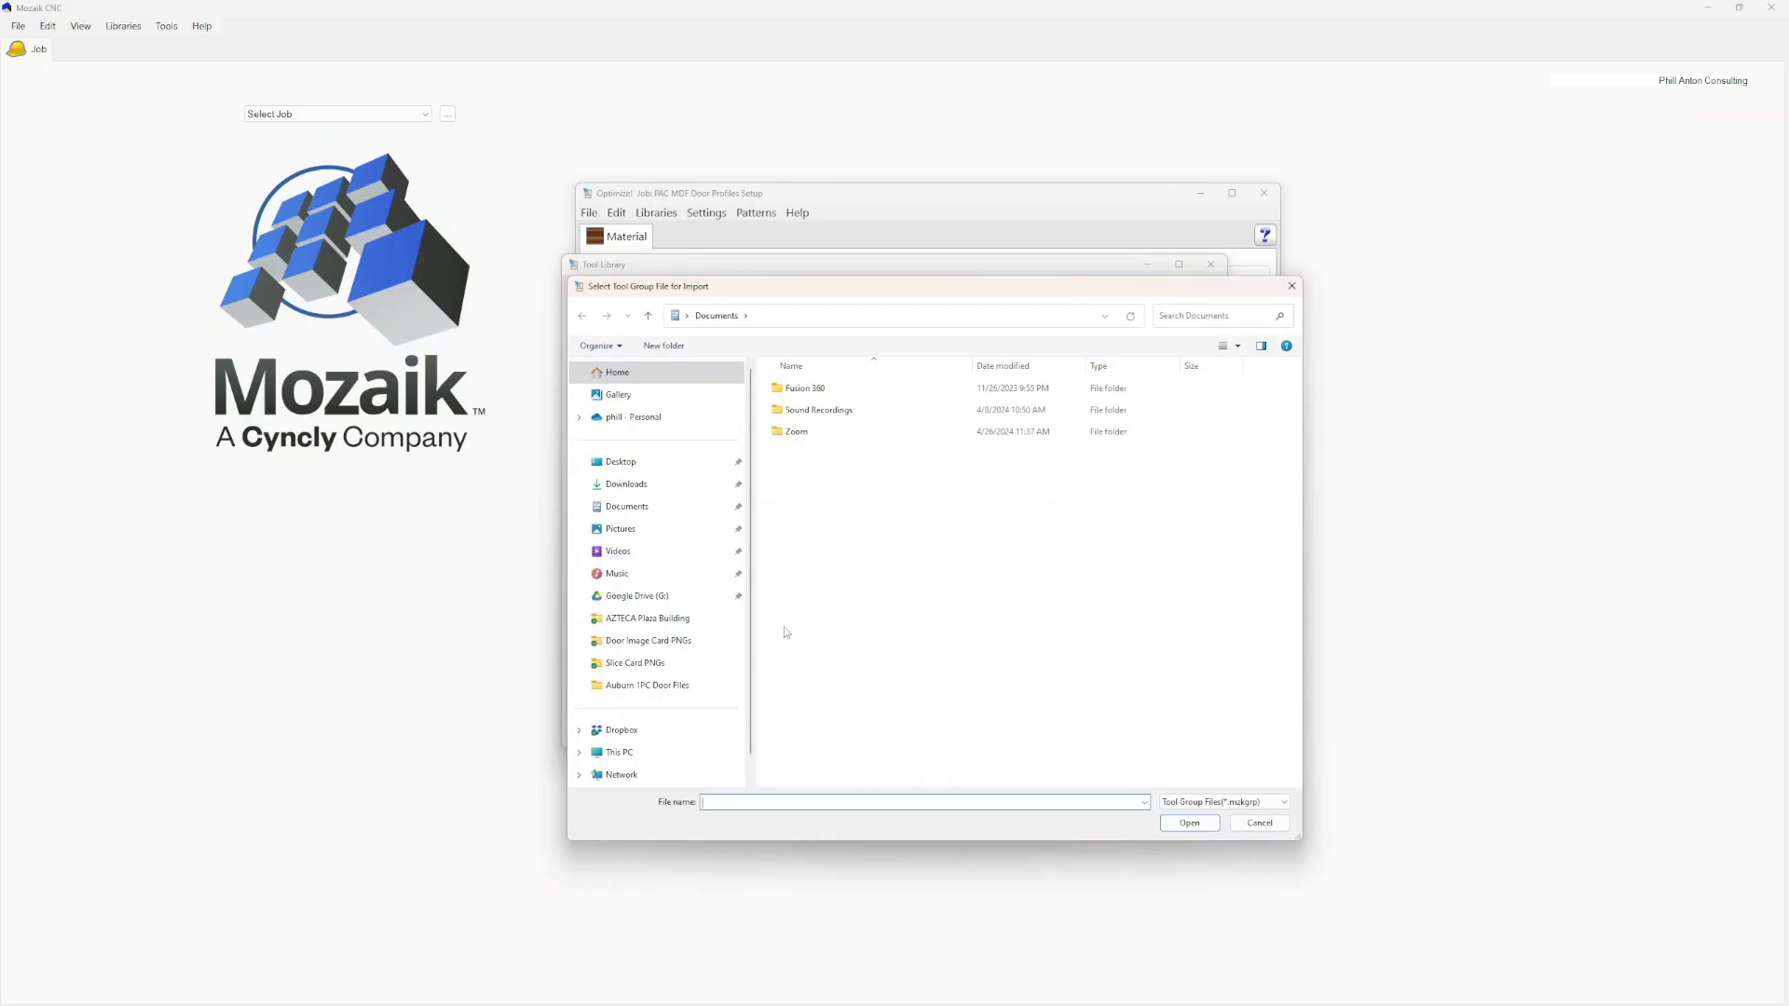
pyautogui.click(627, 483)
pyautogui.doubleClick(834, 410)
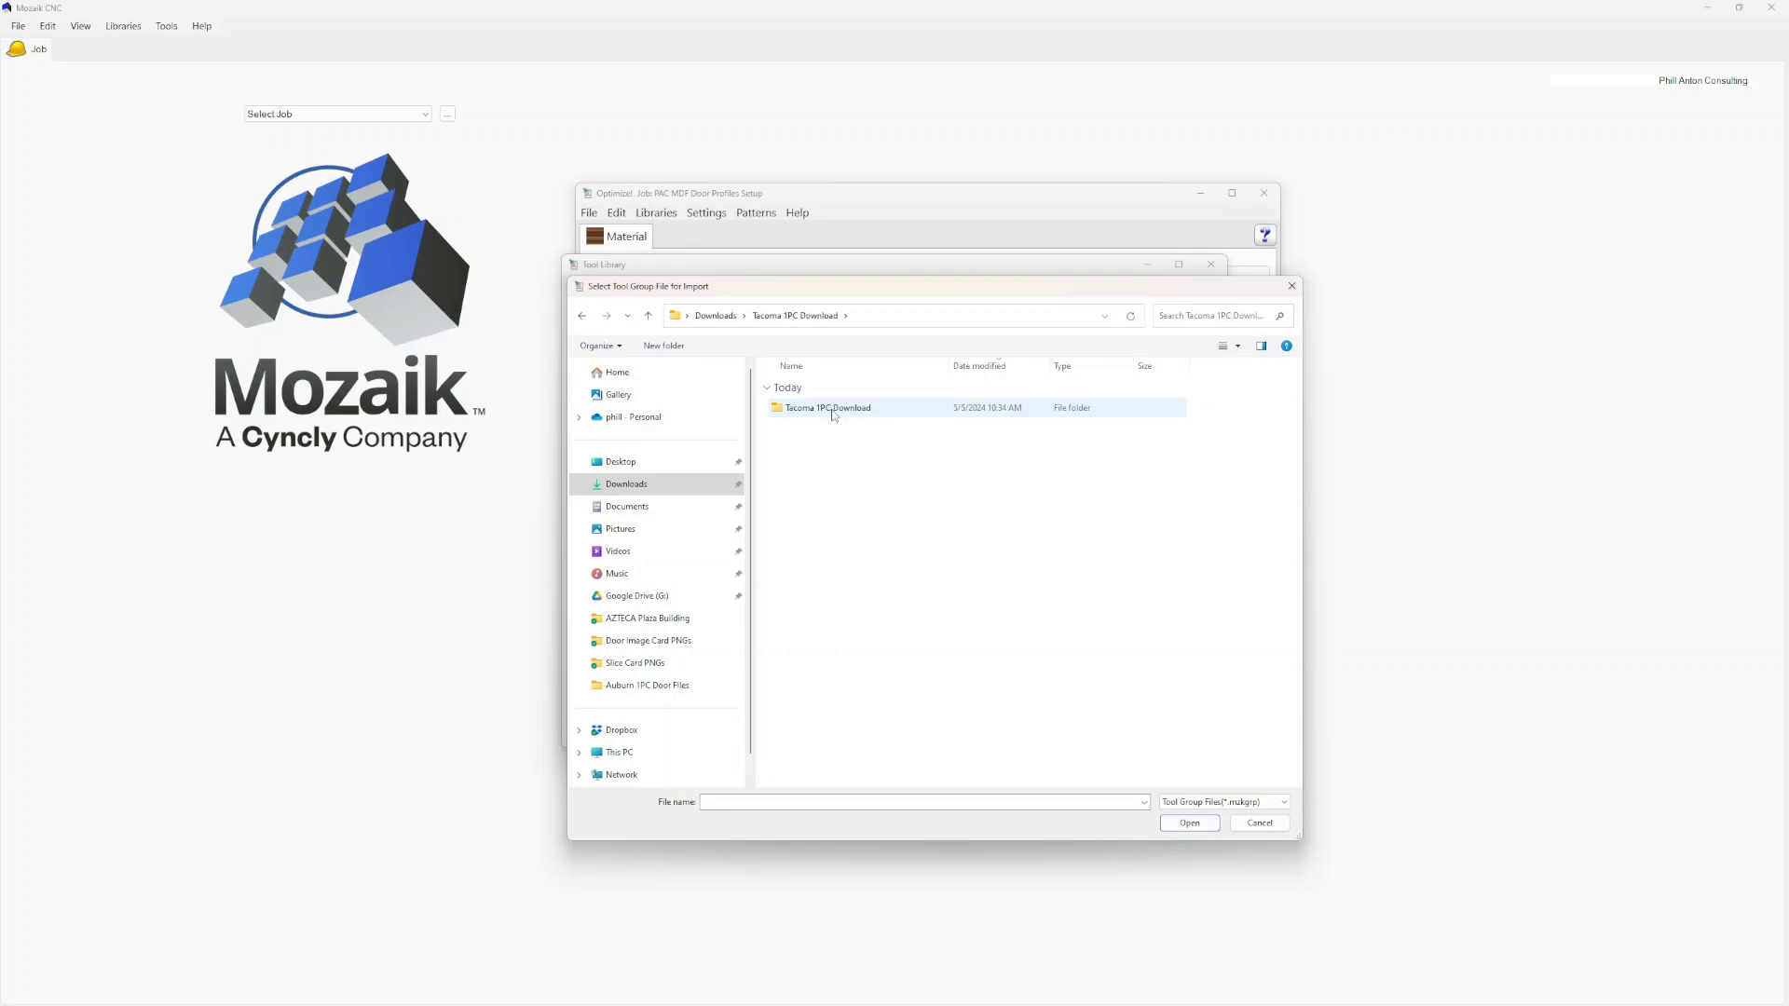
pyautogui.doubleClick(832, 410)
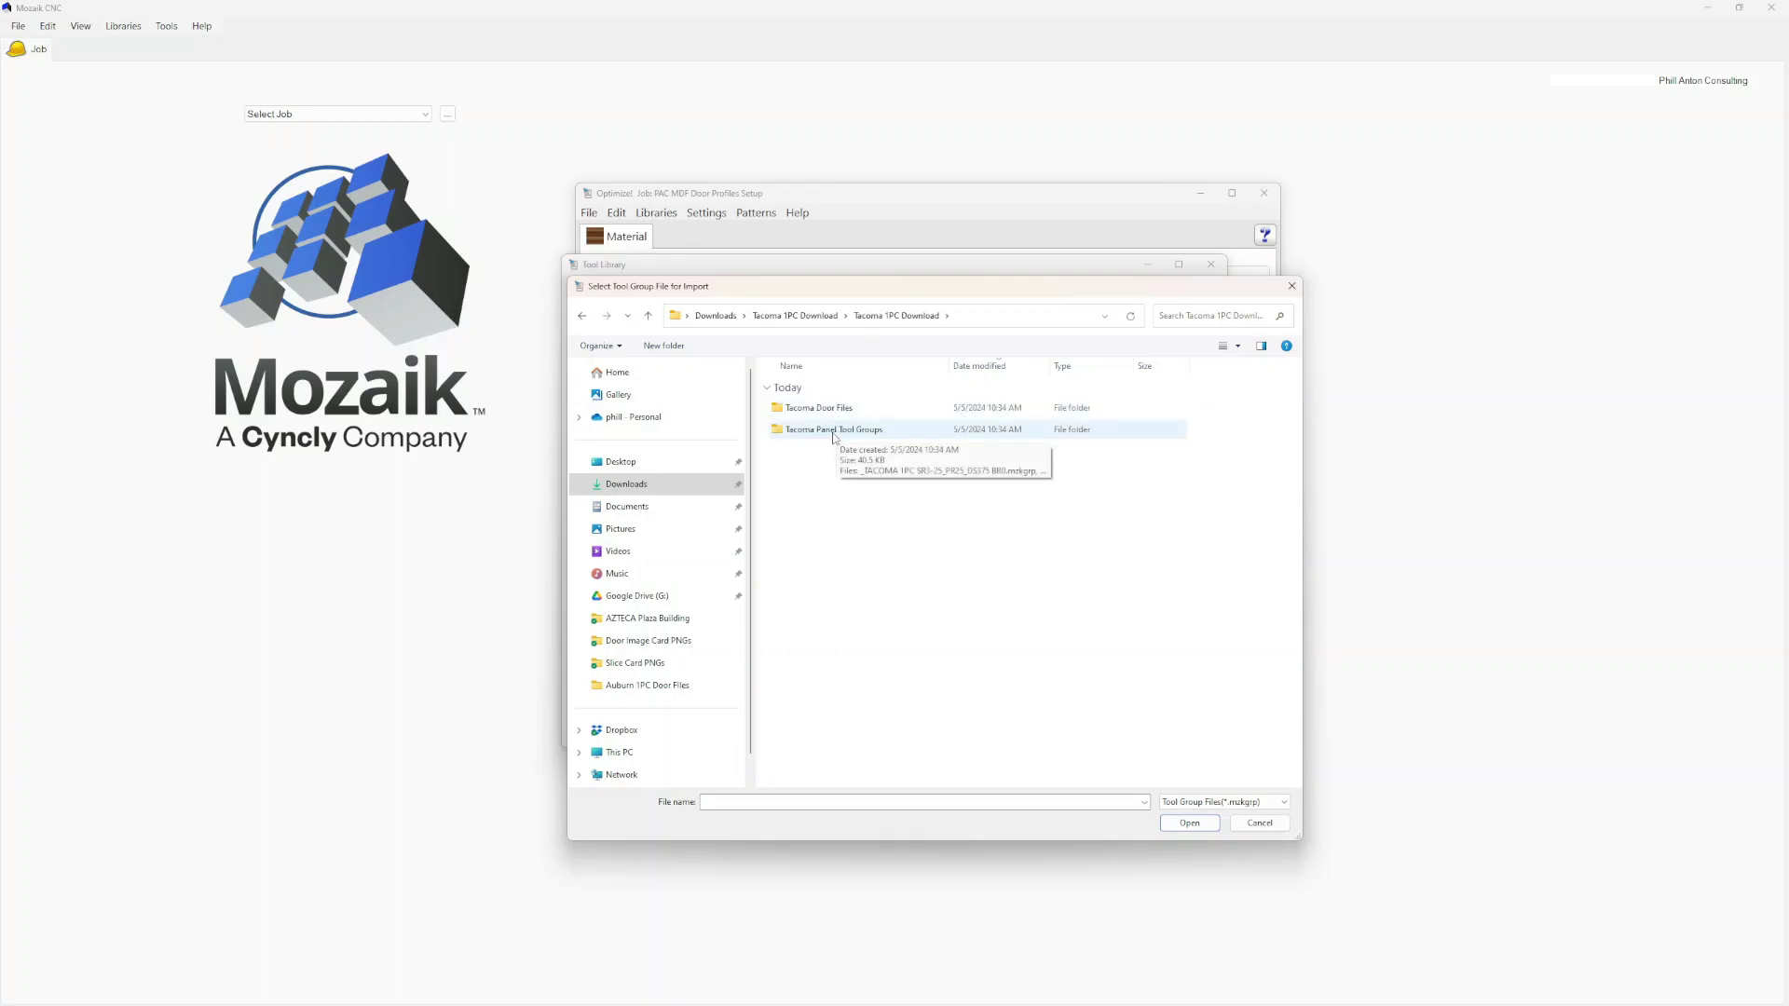
pyautogui.doubleClick(837, 434)
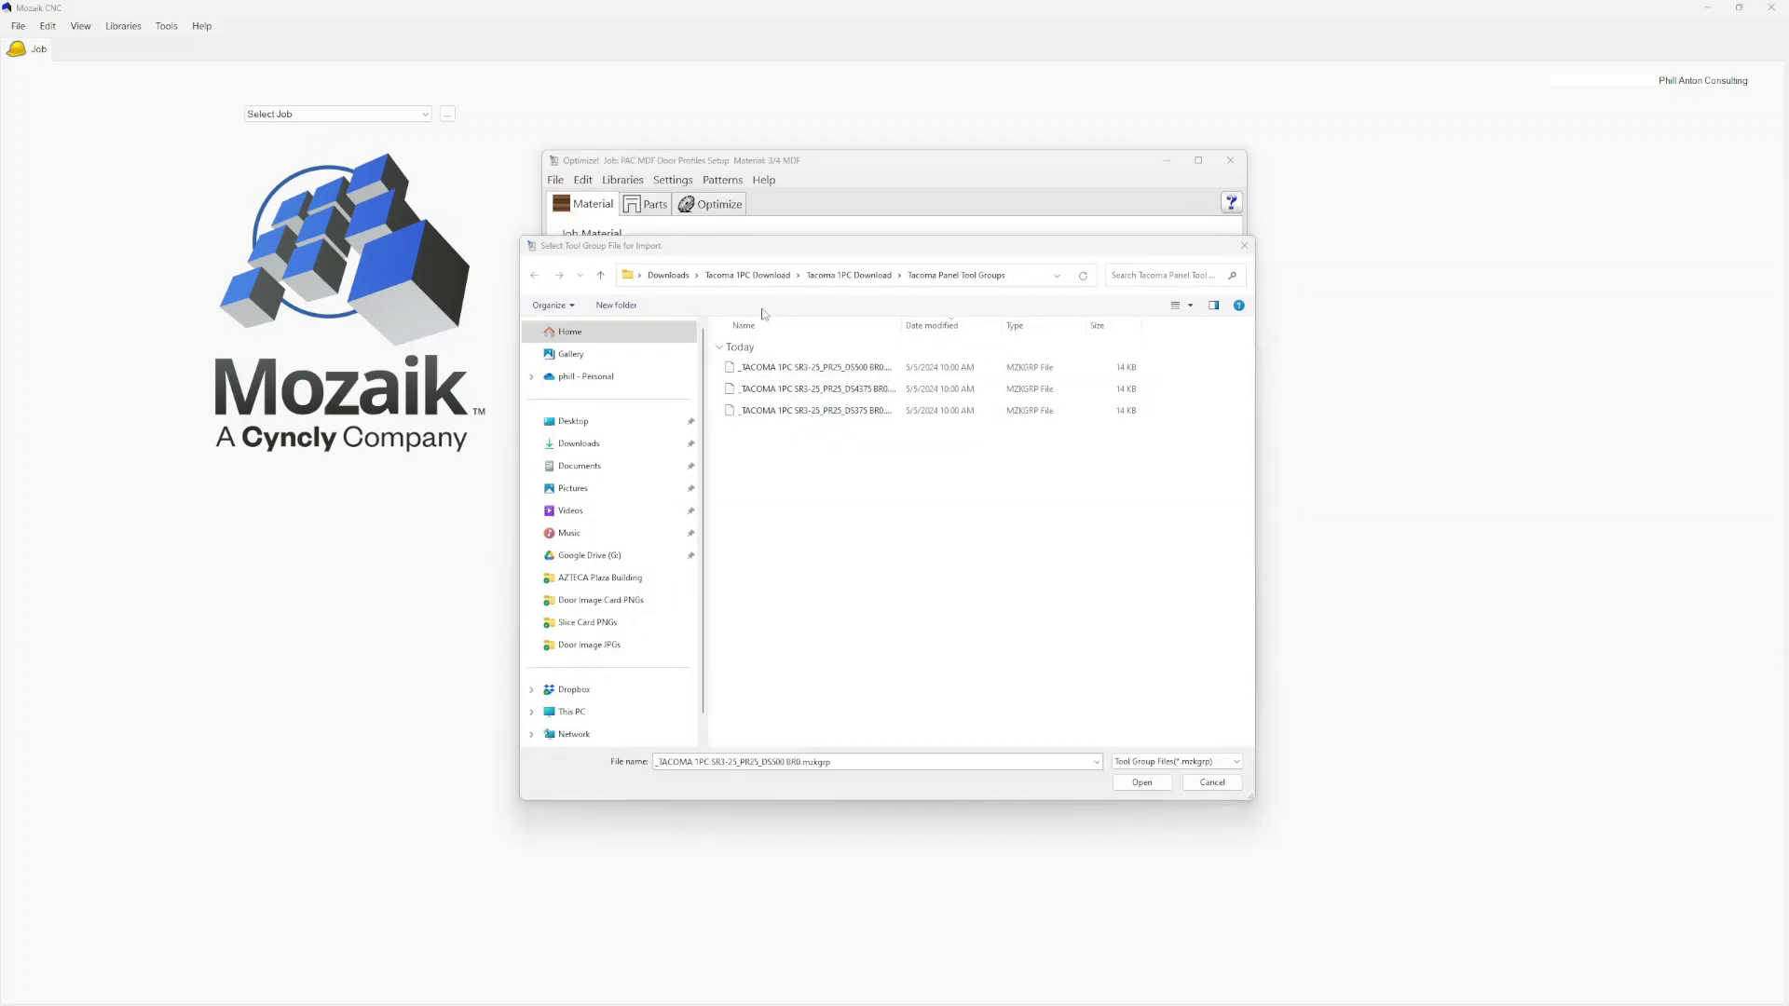
pyautogui.click(838, 369)
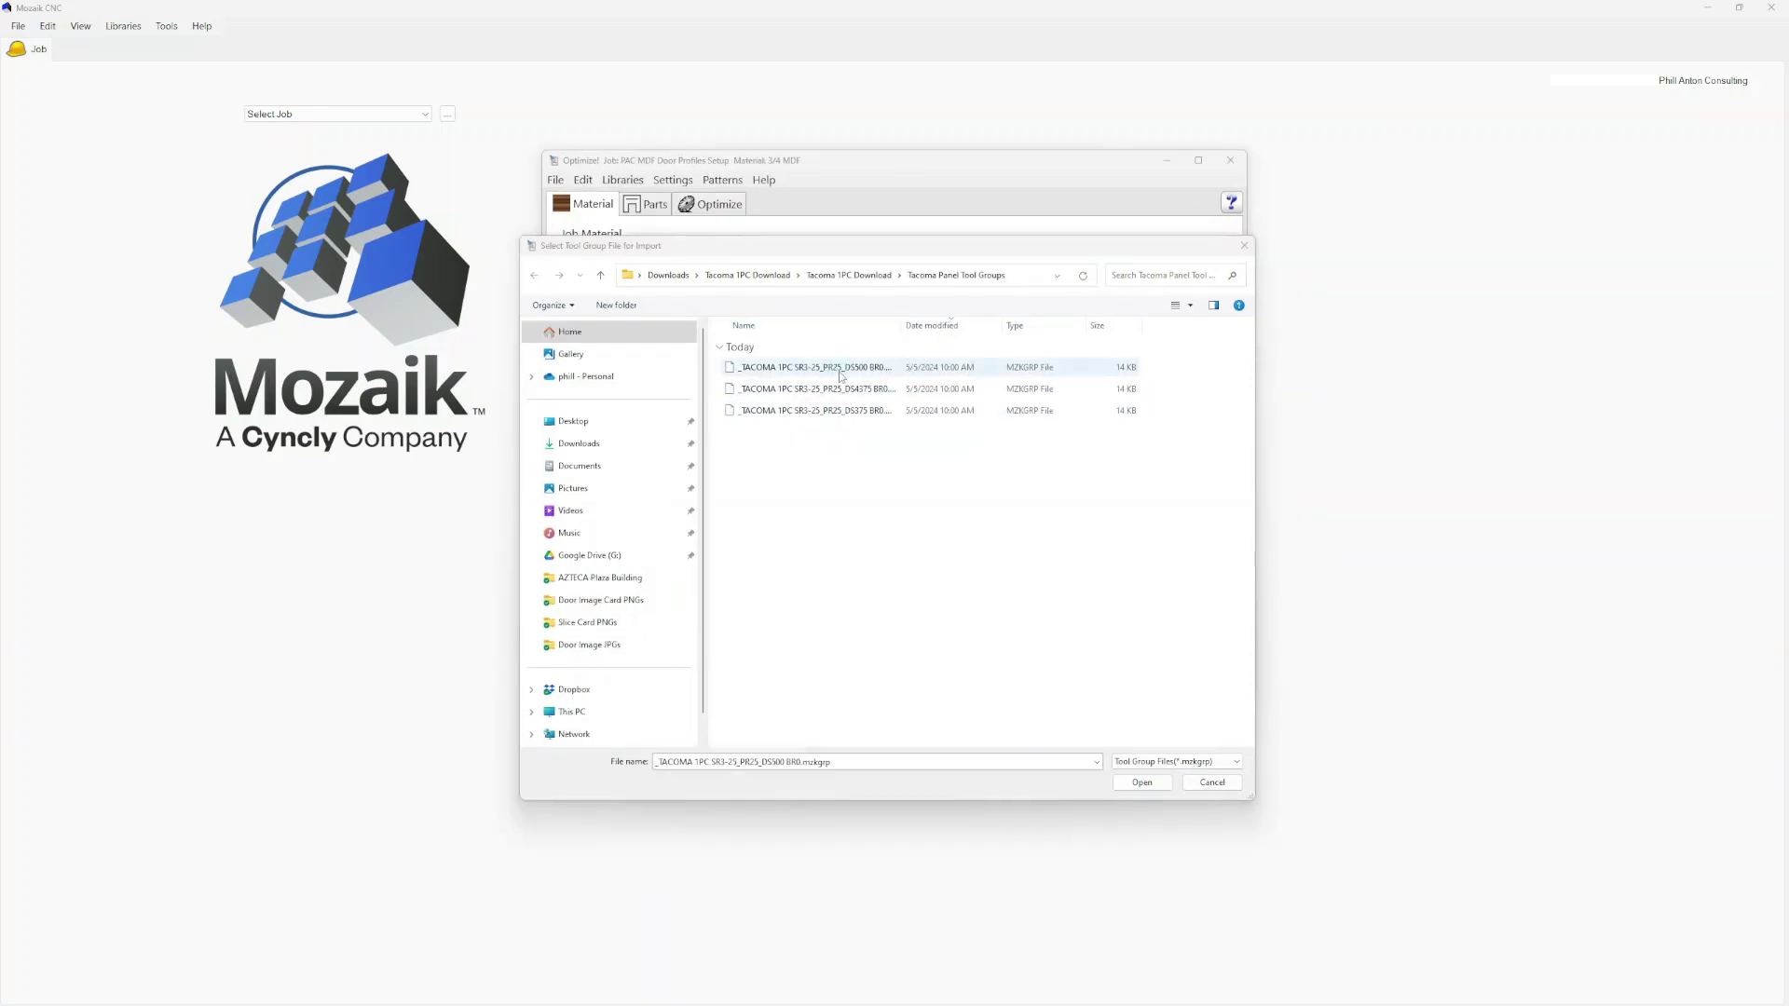
pyautogui.click(873, 390)
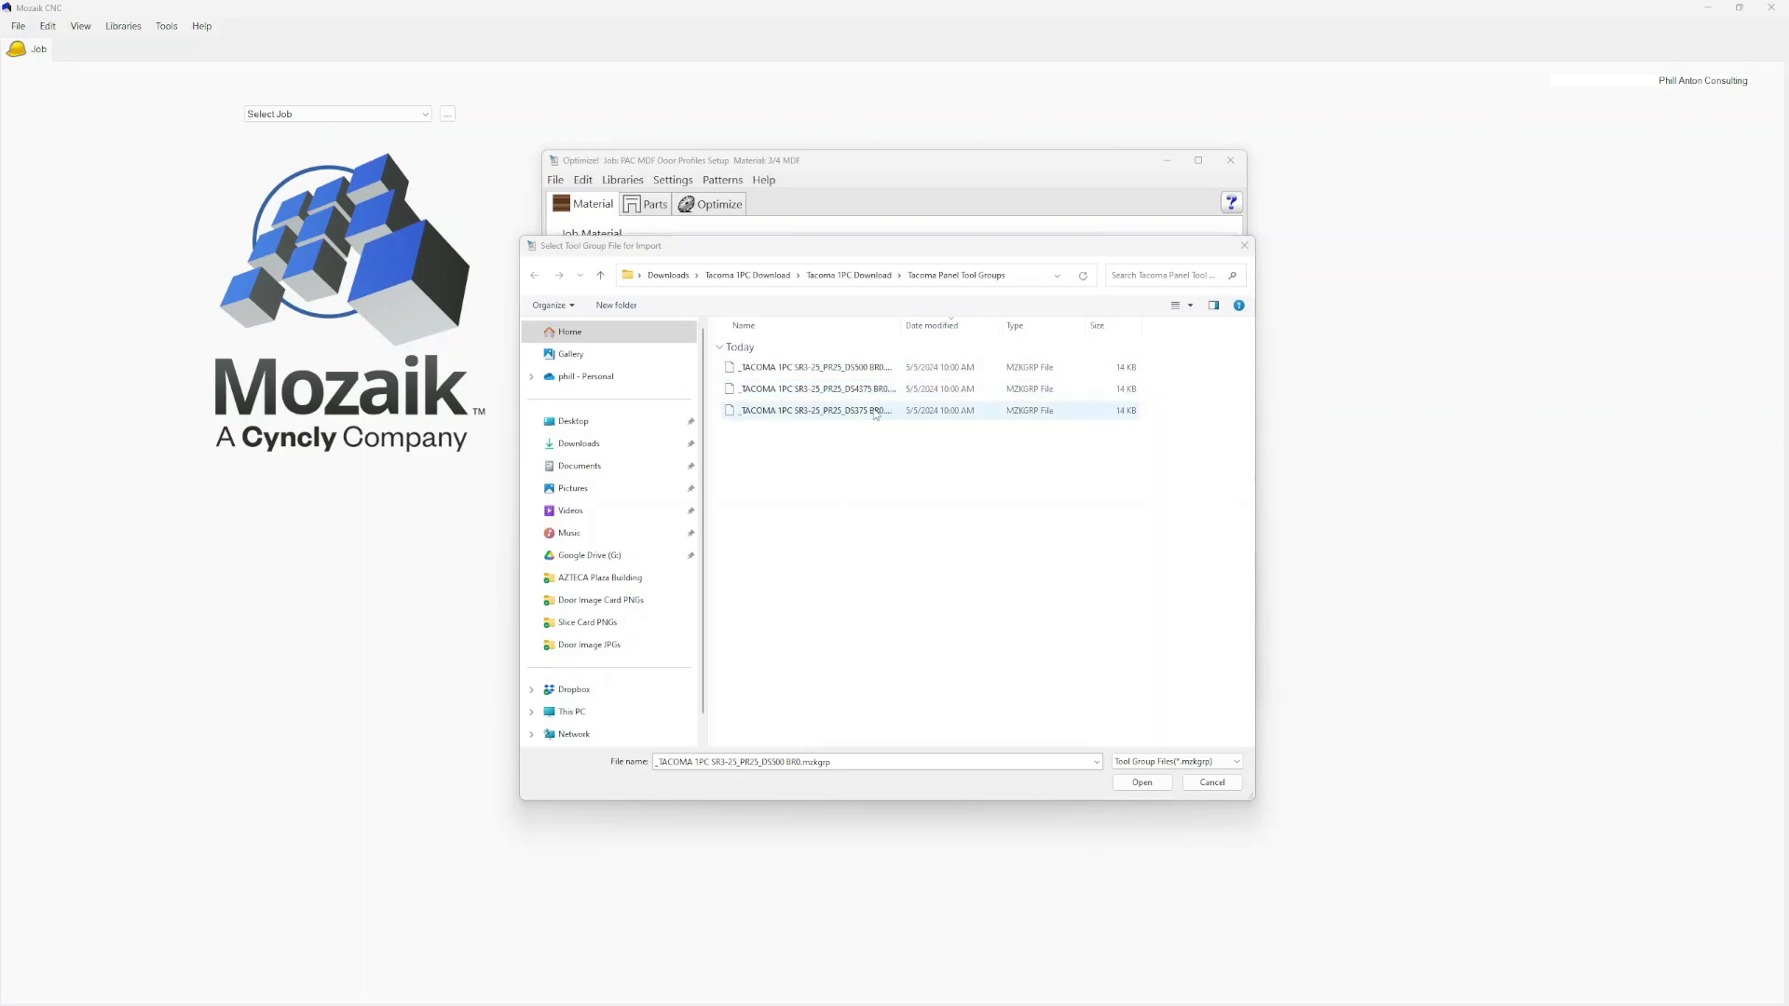
pyautogui.click(1190, 827)
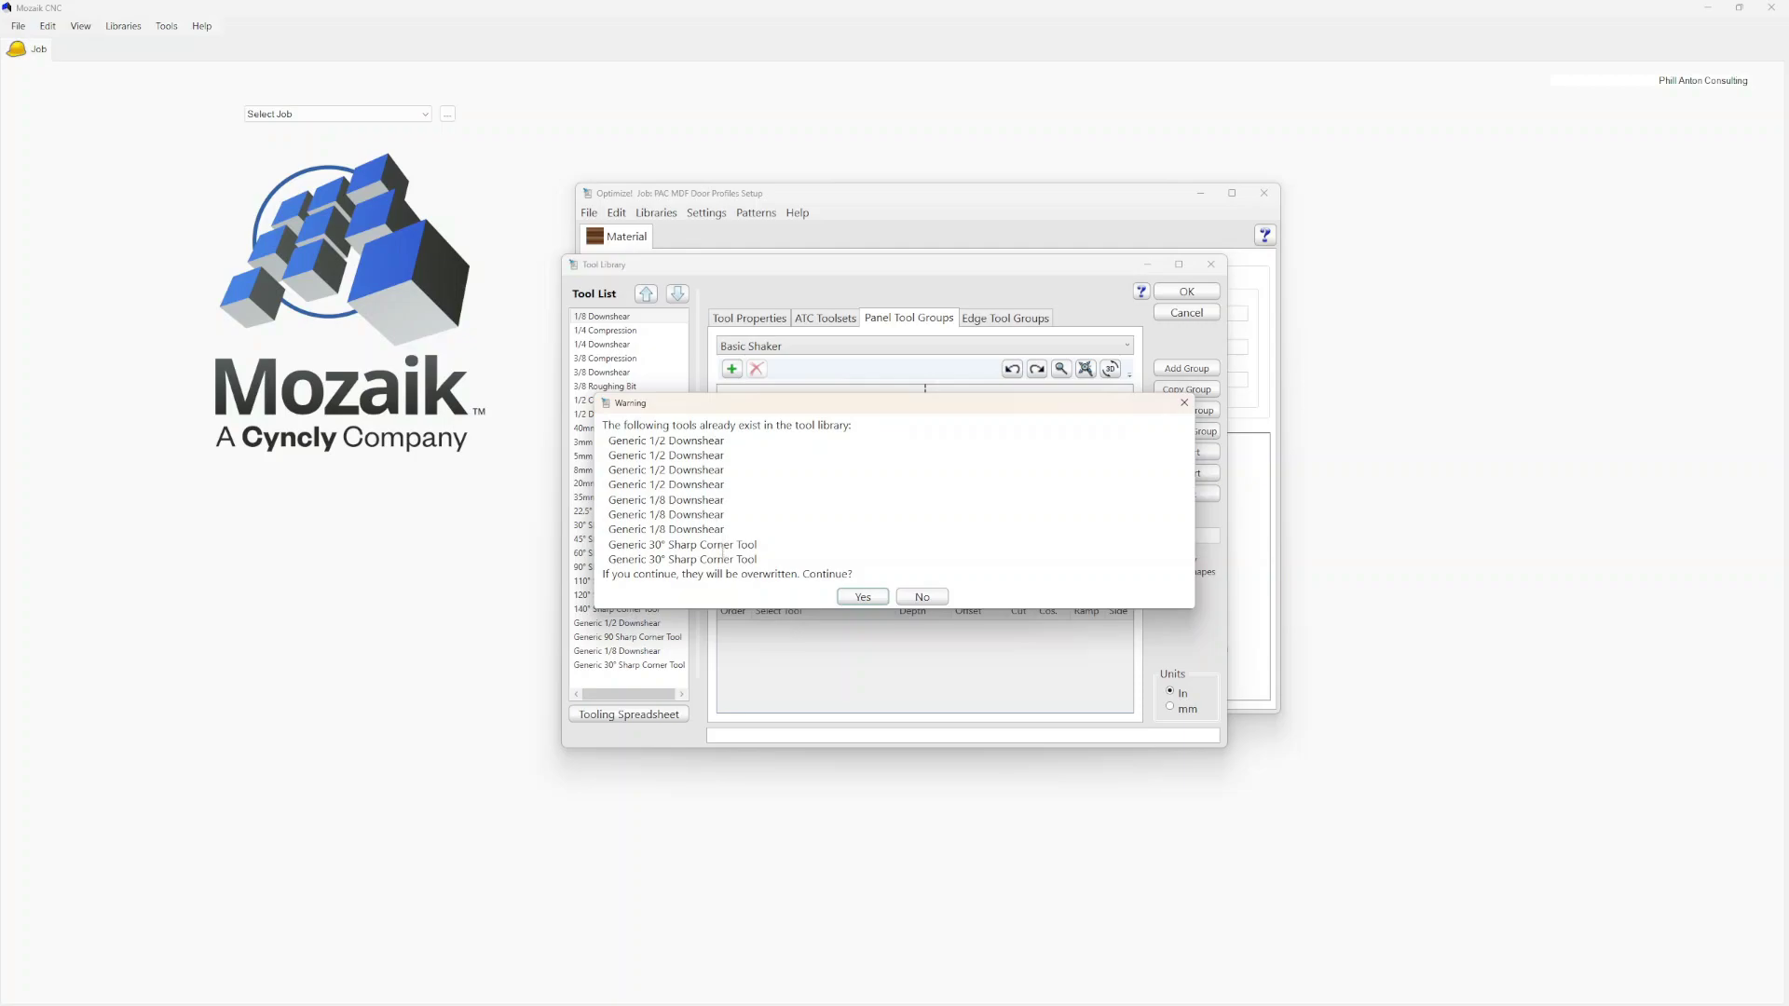
pyautogui.click(863, 598)
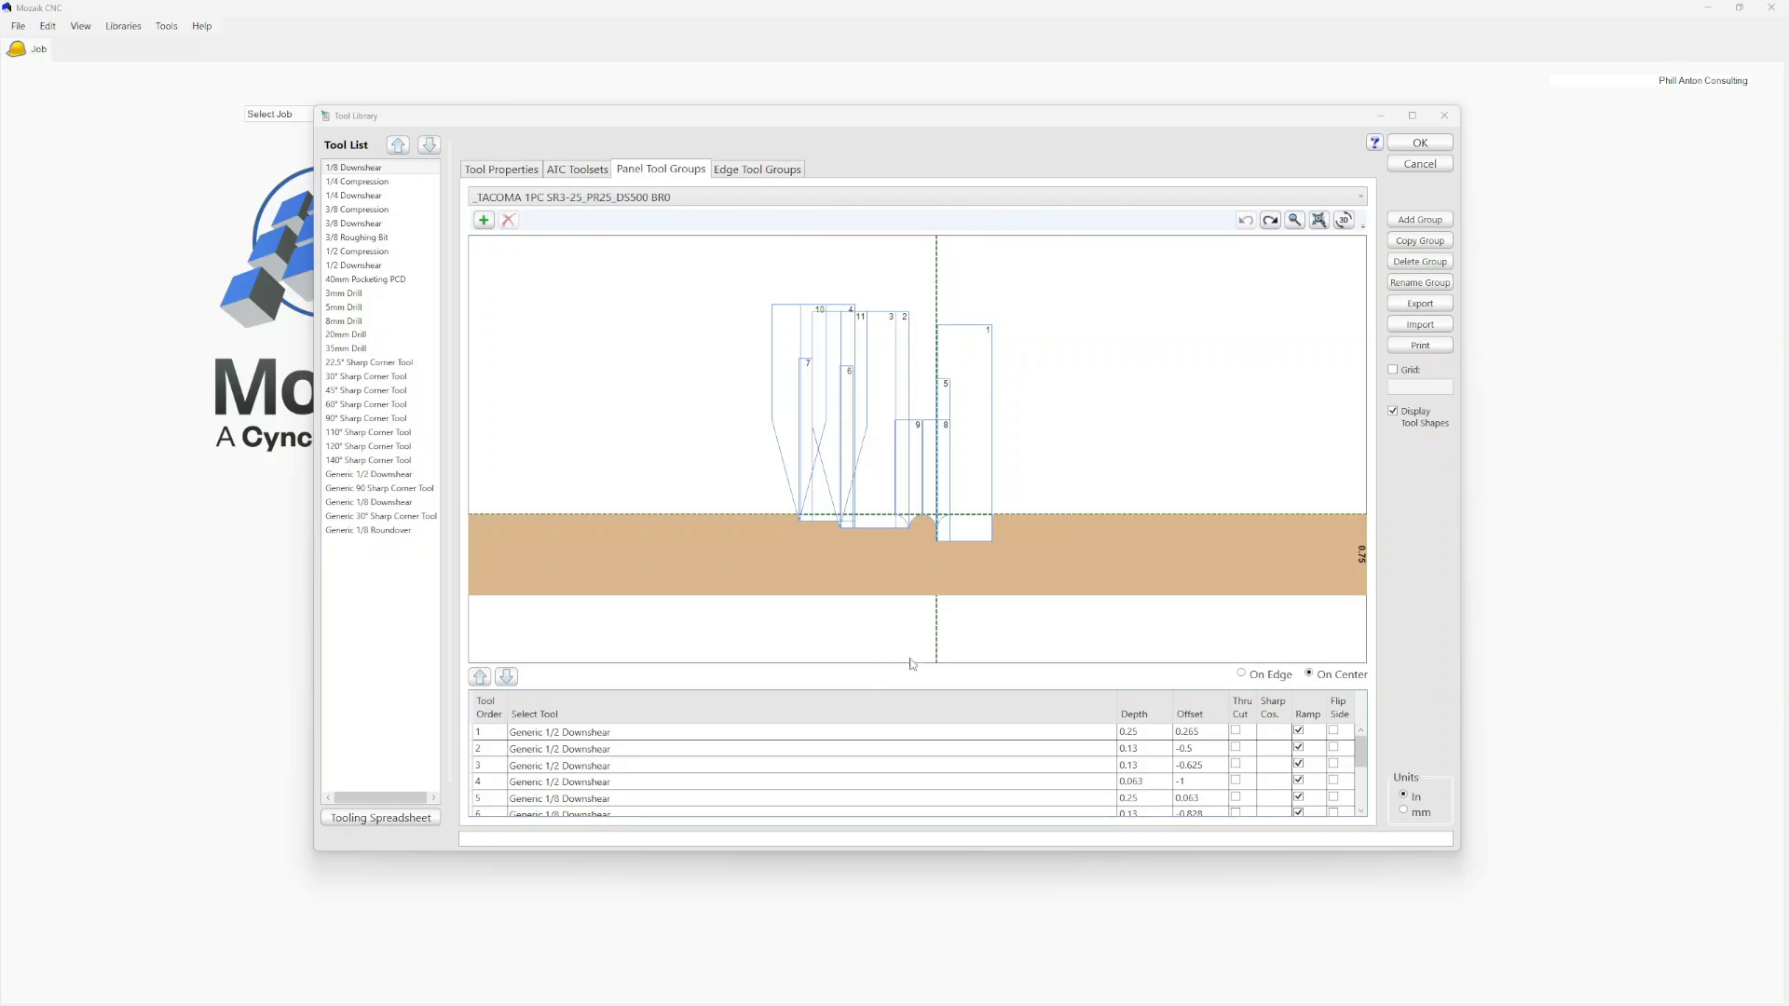
# Assign the 1/2 Downshear to tool order 1 in the Tacoma panel tool group
pyautogui.click(1015, 735)
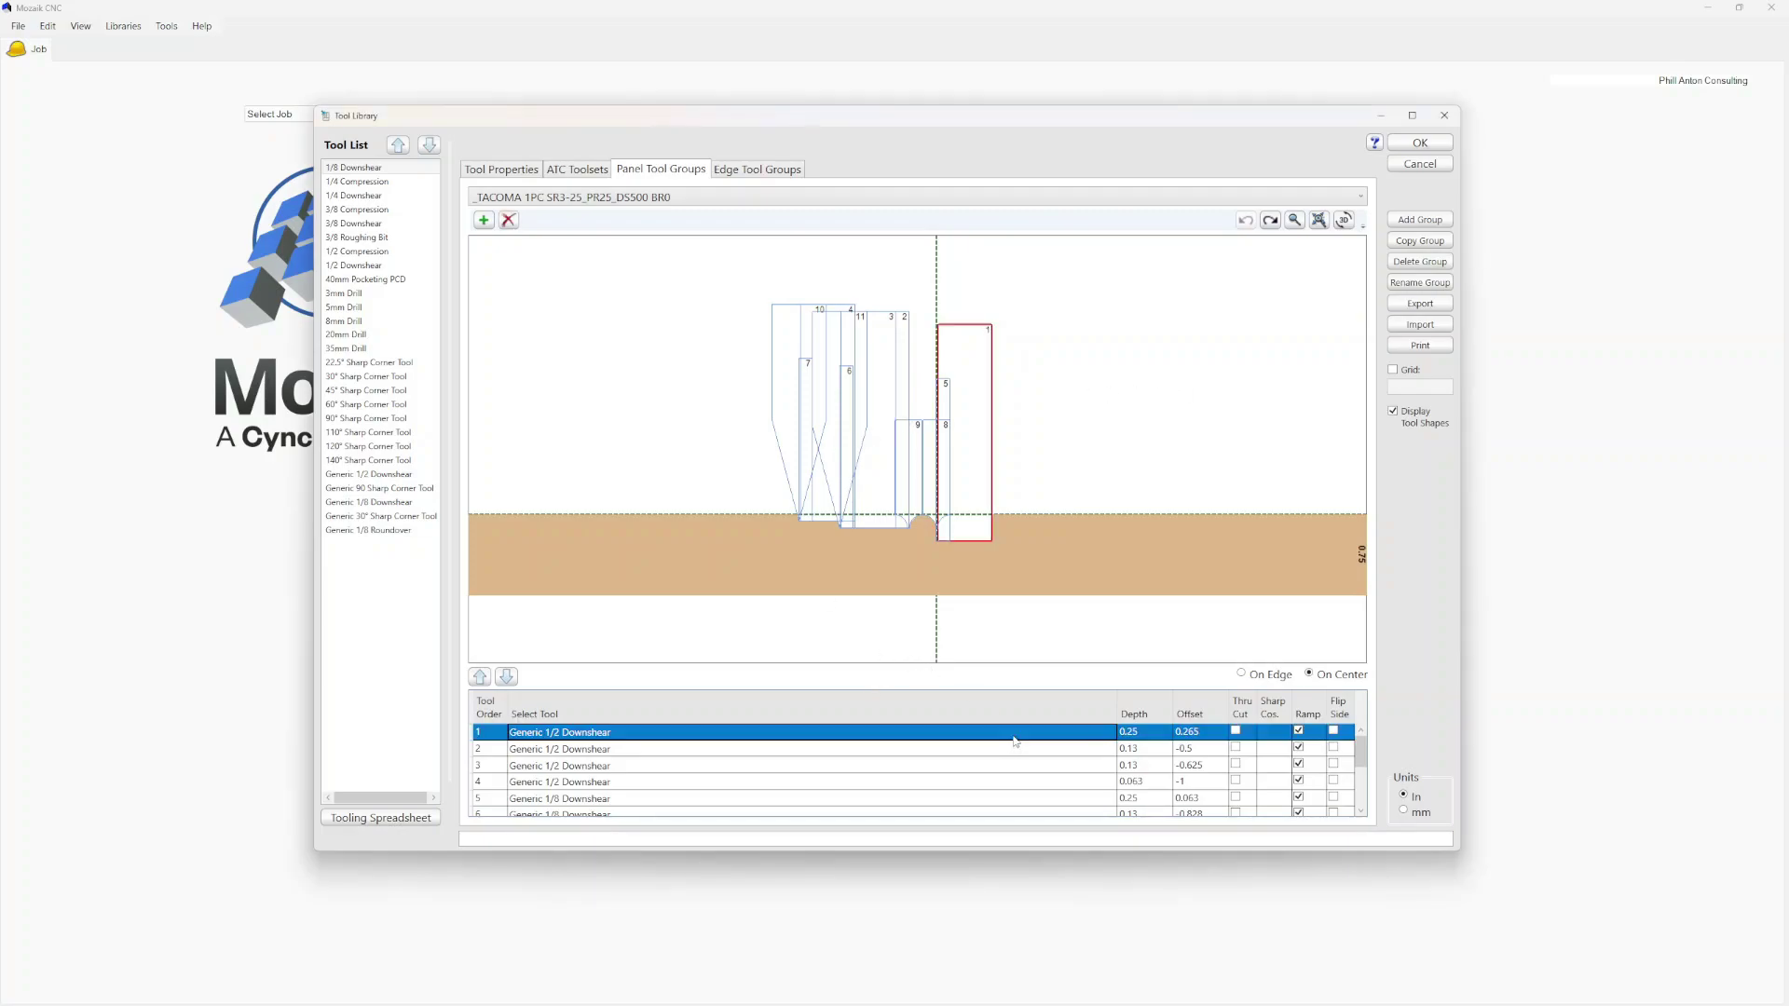
pyautogui.click(1100, 737)
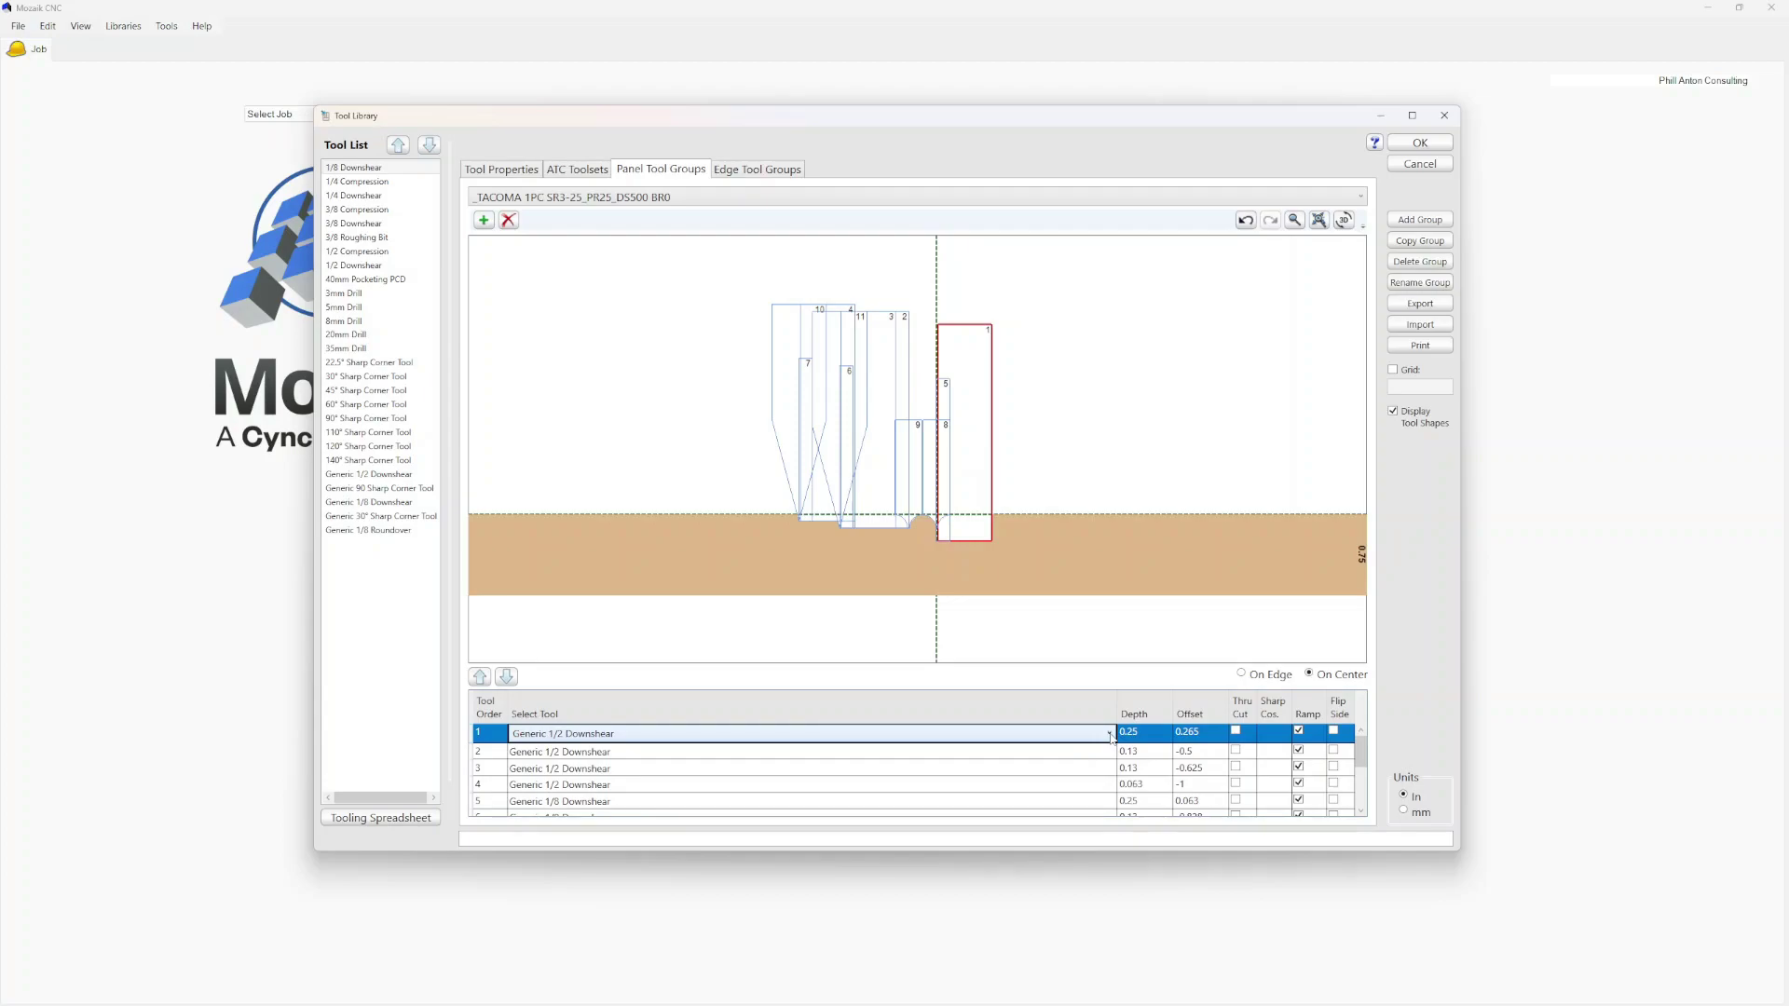
pyautogui.click(1110, 735)
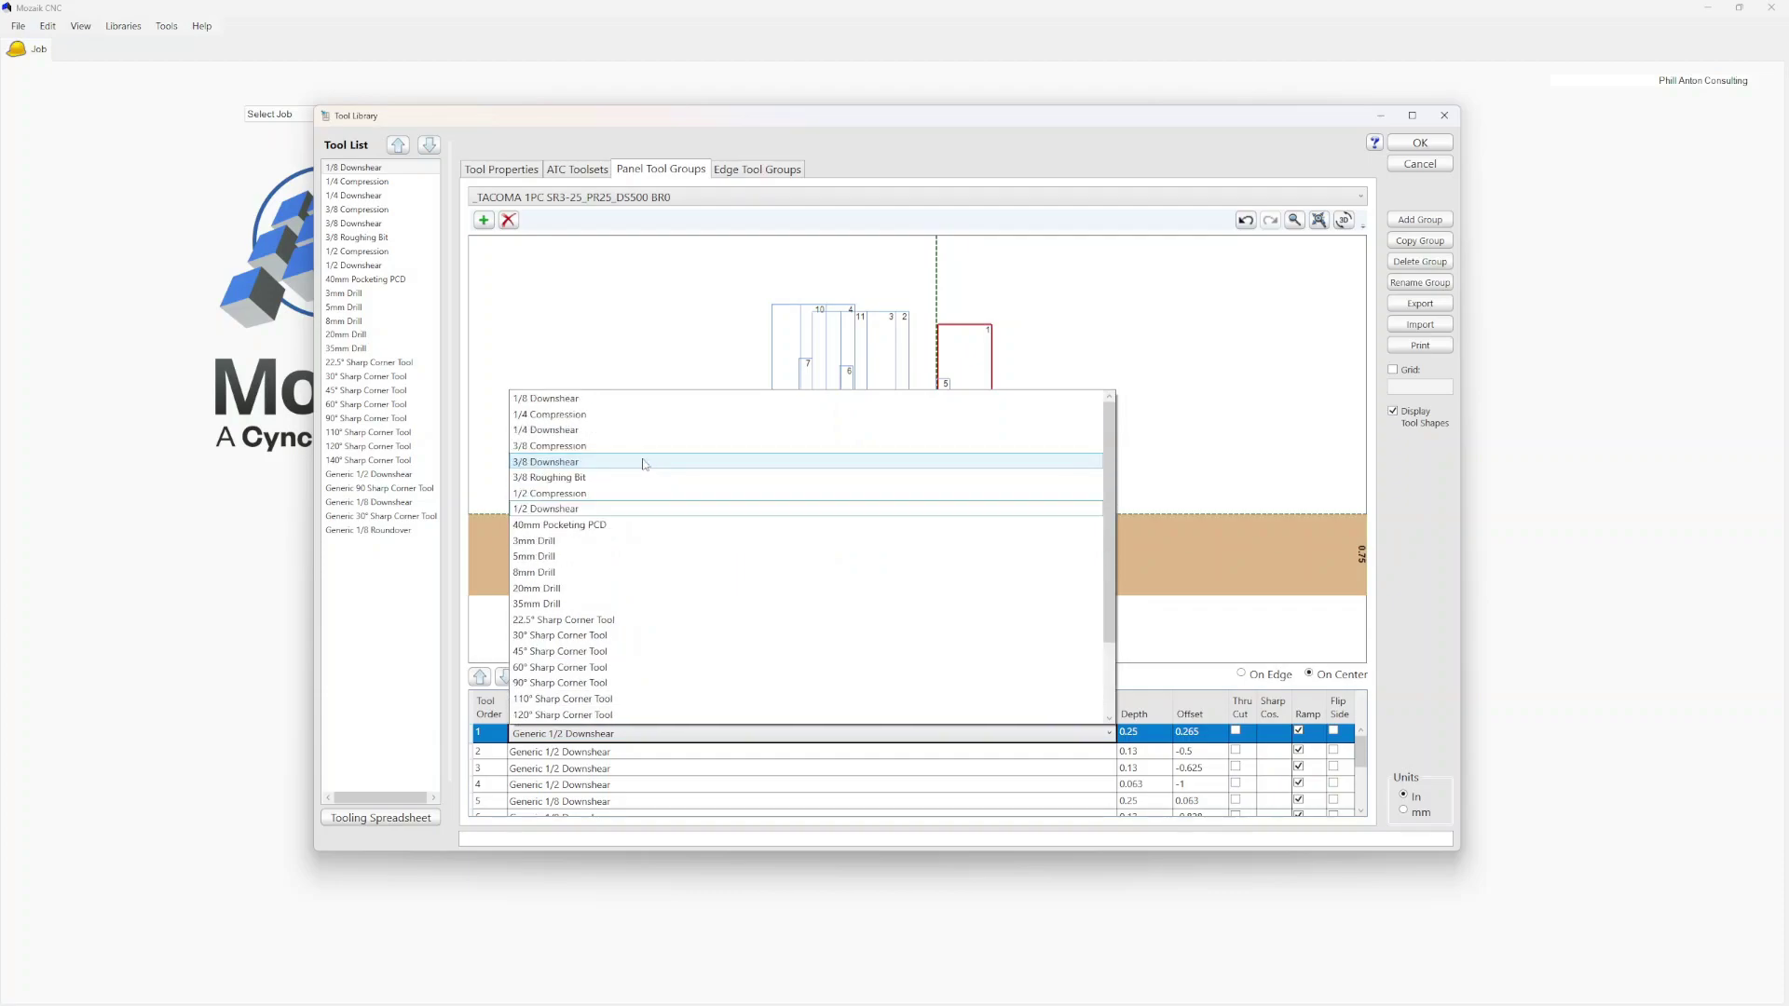
pyautogui.click(587, 509)
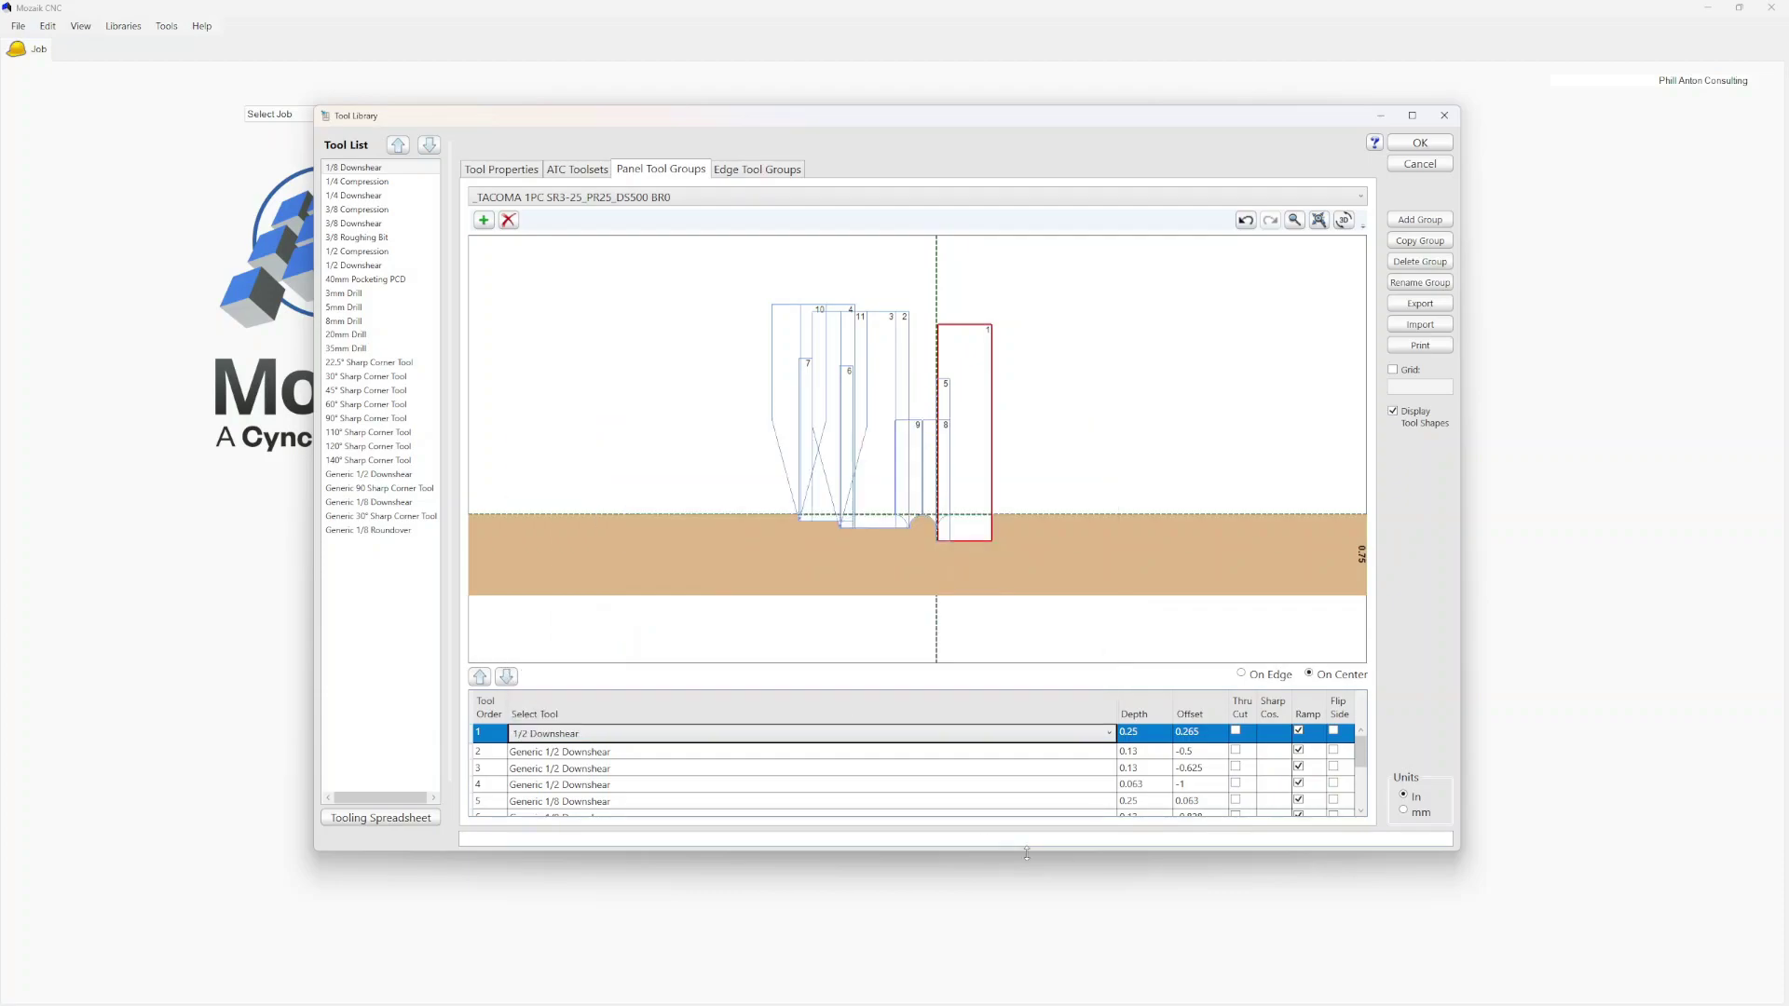
# Replace the remaining generic downshears in tool orders 2 to 7 with the matching 1/2 Downshear and 1/8 Downshear
pyautogui.click(1105, 752)
pyautogui.click(1107, 755)
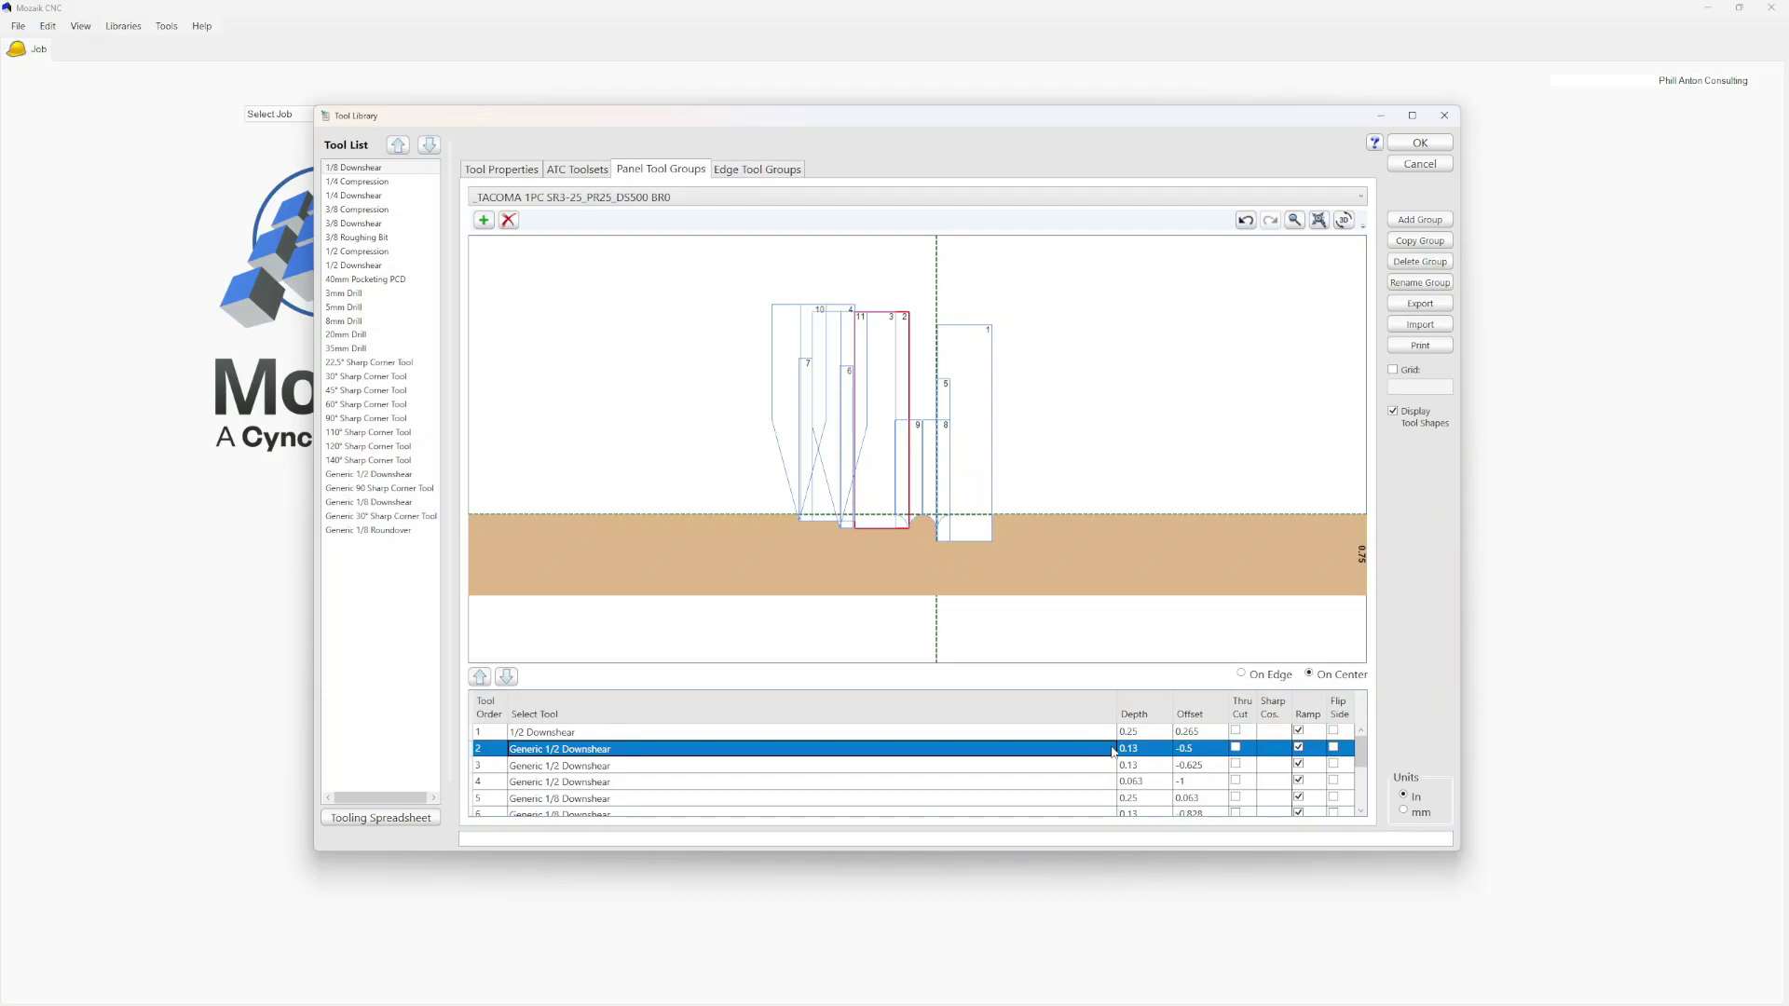
pyautogui.click(1108, 751)
pyautogui.scroll(2, 626, 447)
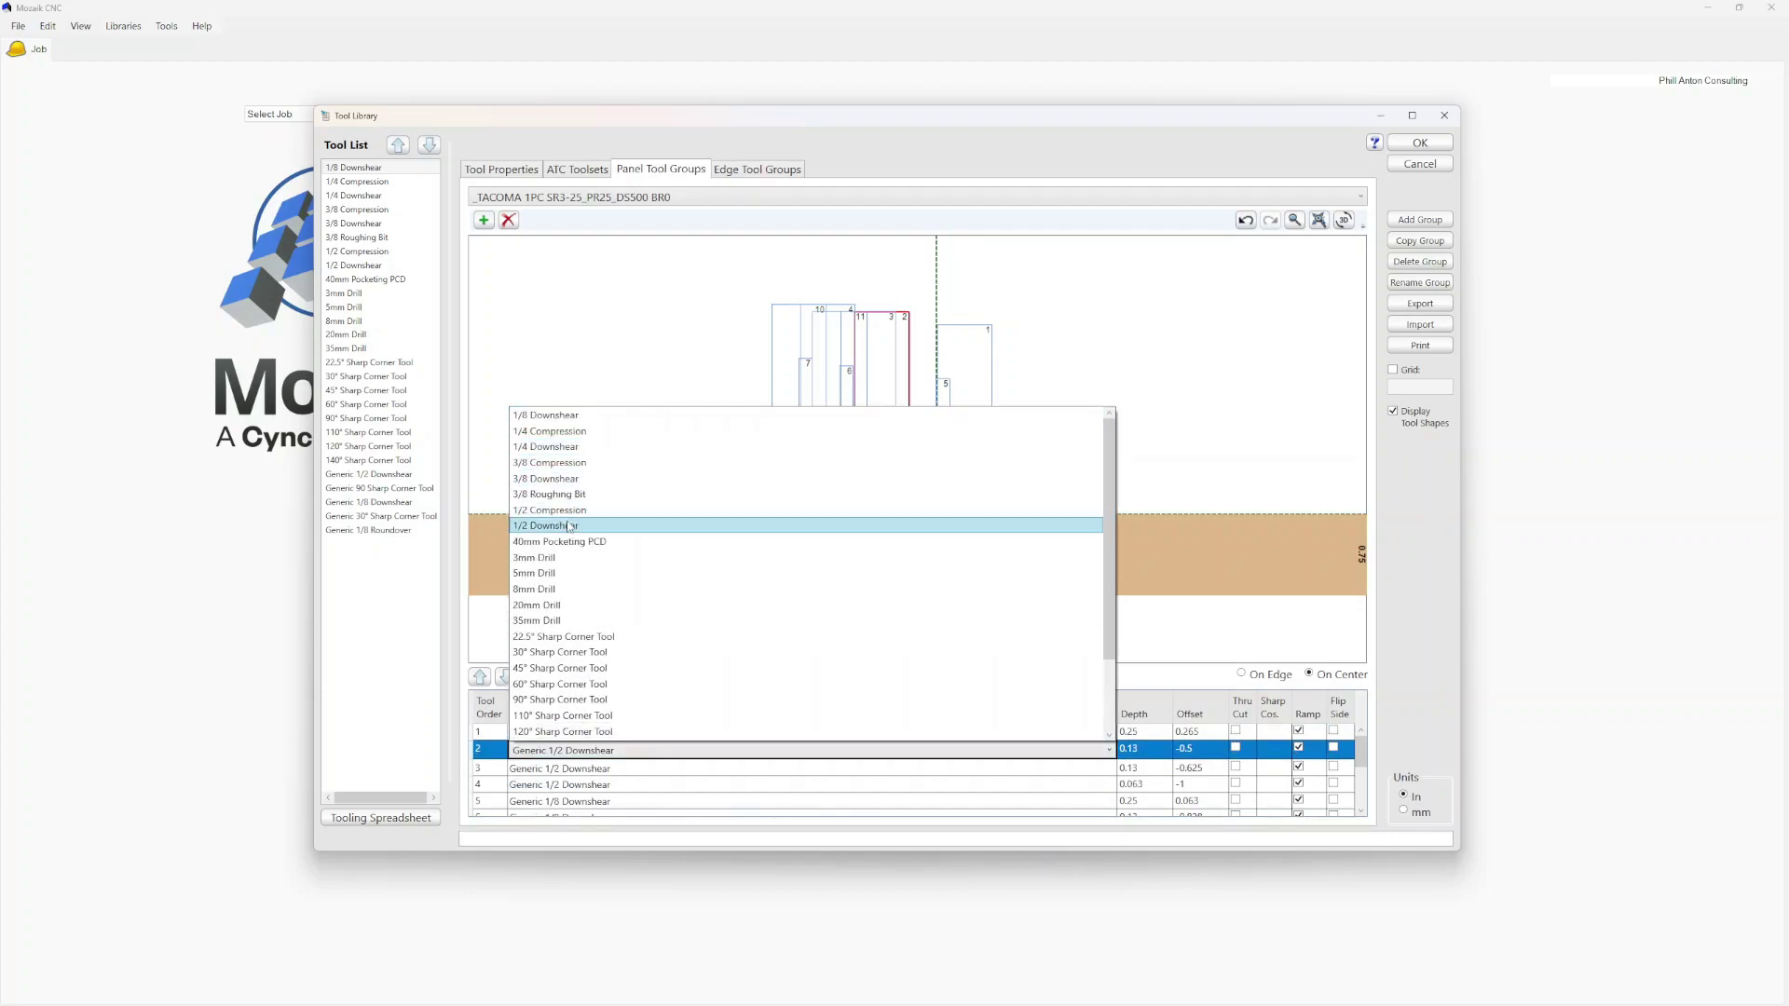
pyautogui.scroll(-3, 1106, 755)
pyautogui.click(1107, 754)
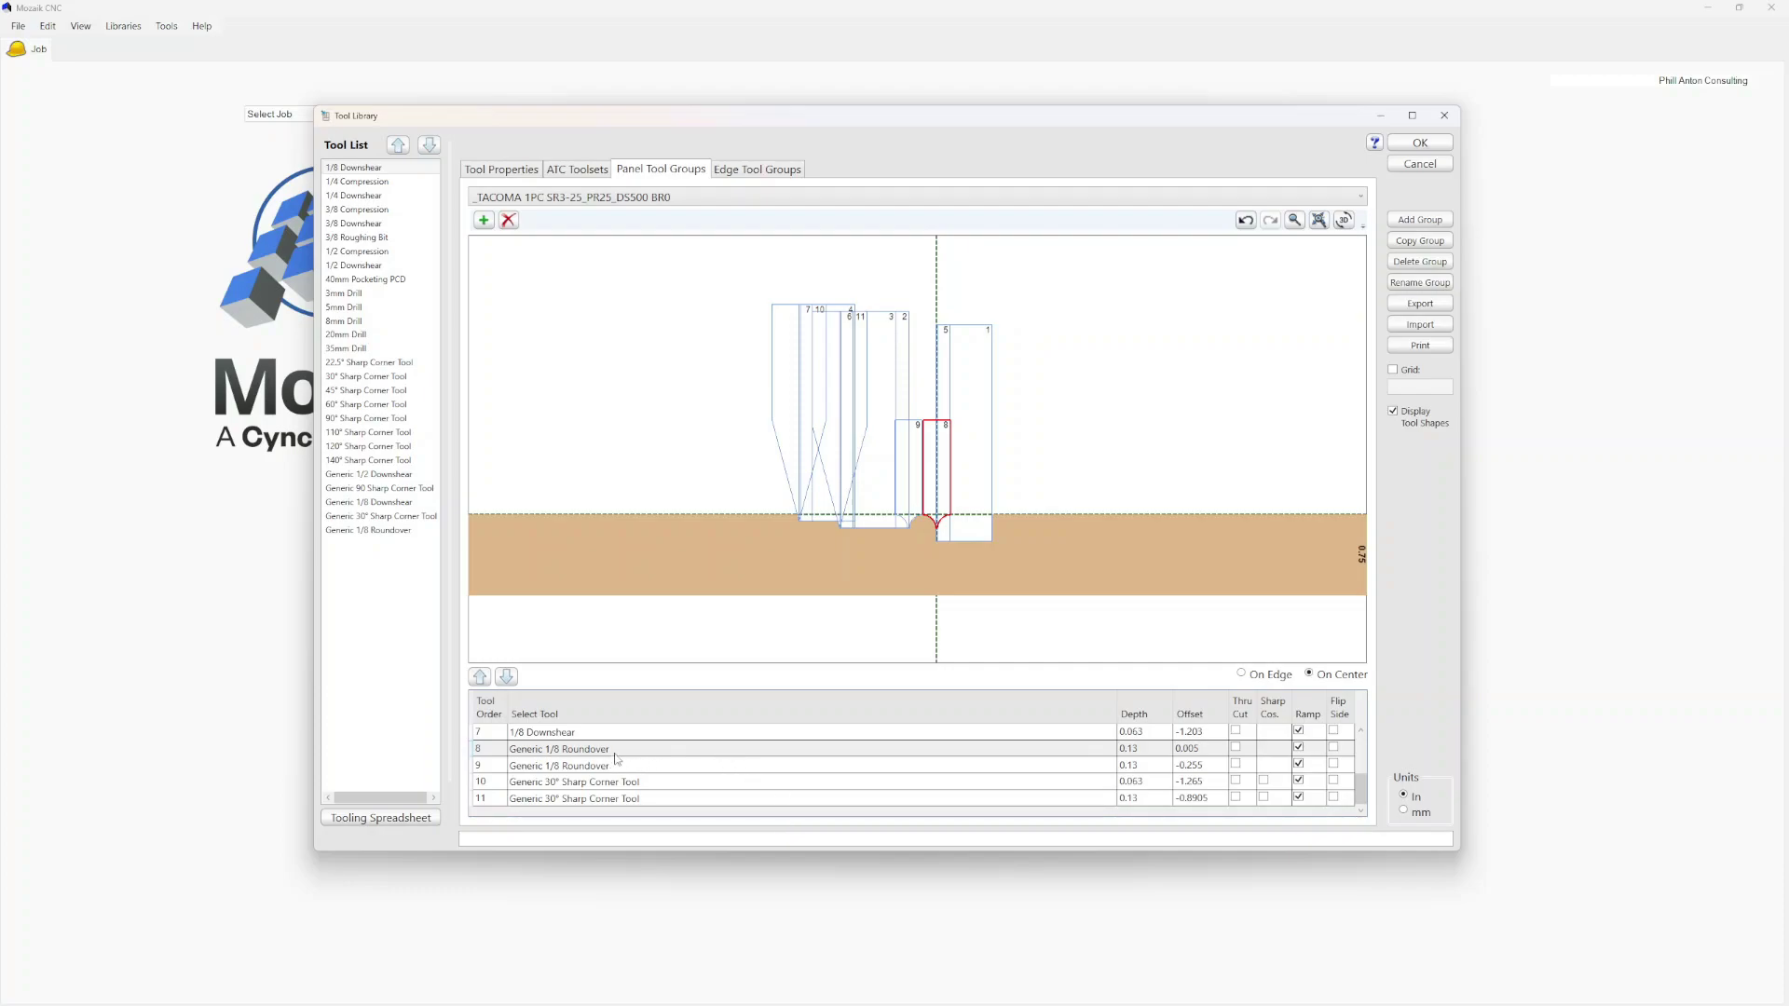
# Copy the Generic 1/8 Roundover tool and name the copy 1/8 Roundover 125R
pyautogui.click(405, 530)
pyautogui.click(525, 171)
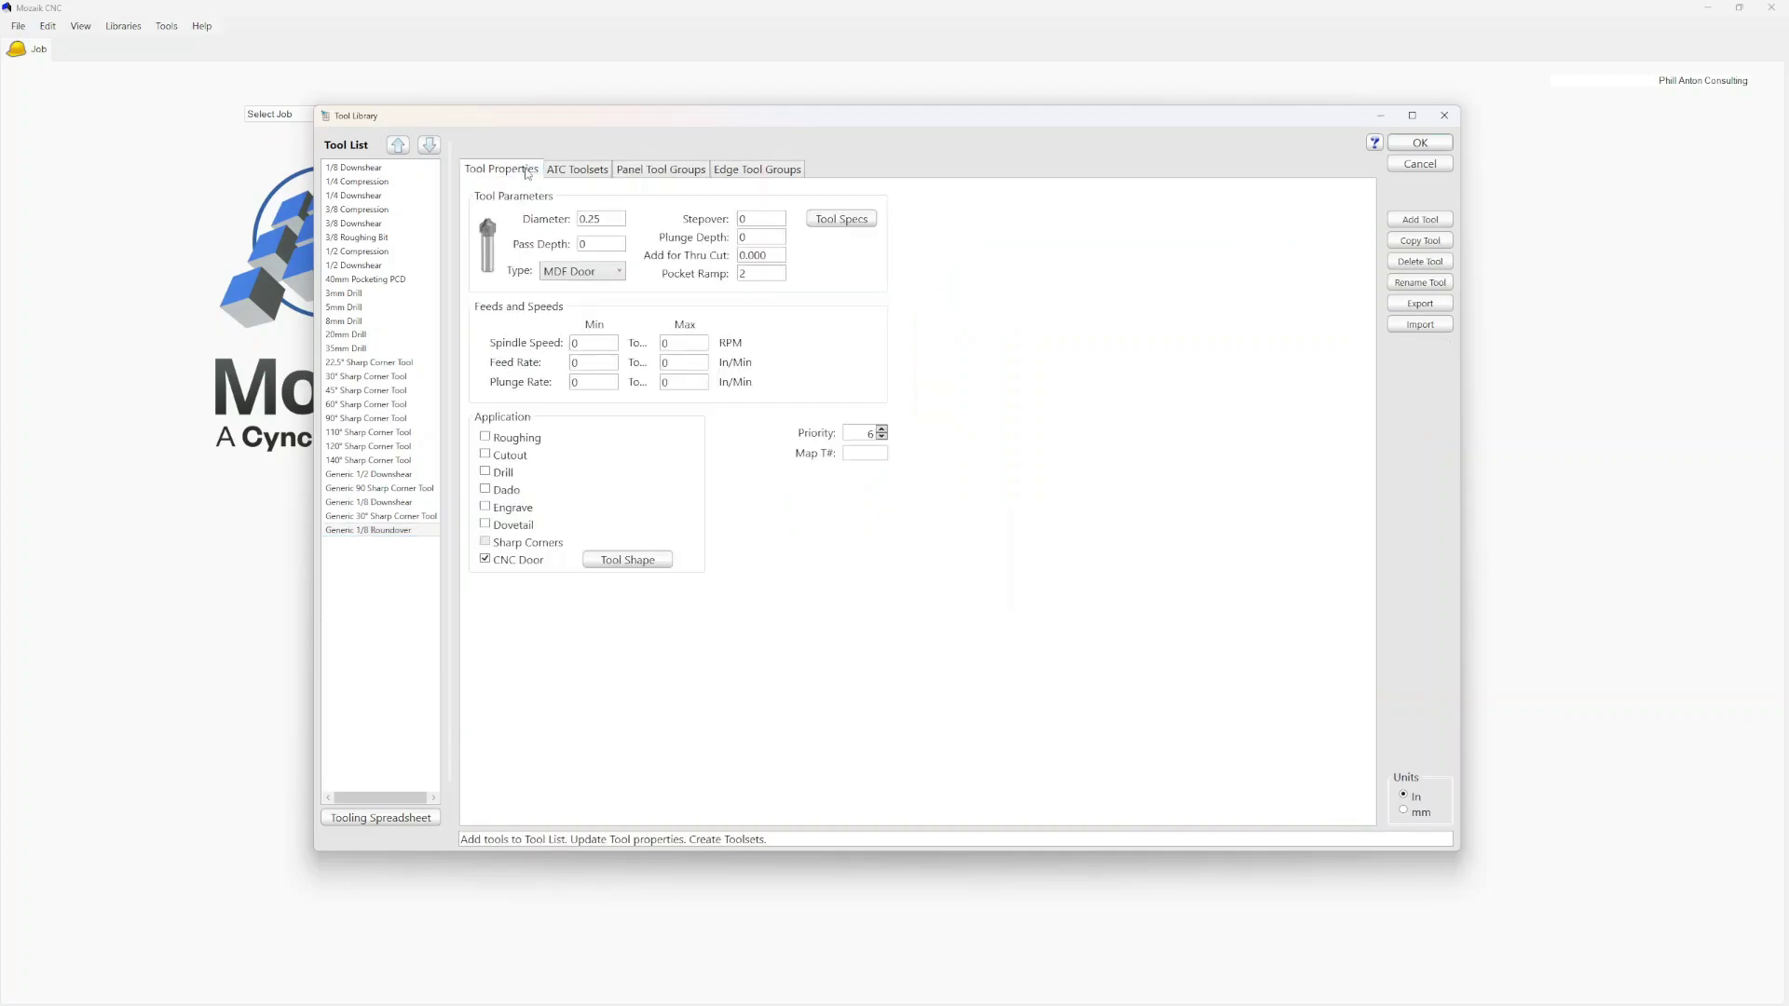
pyautogui.click(1439, 241)
pyautogui.click(829, 512)
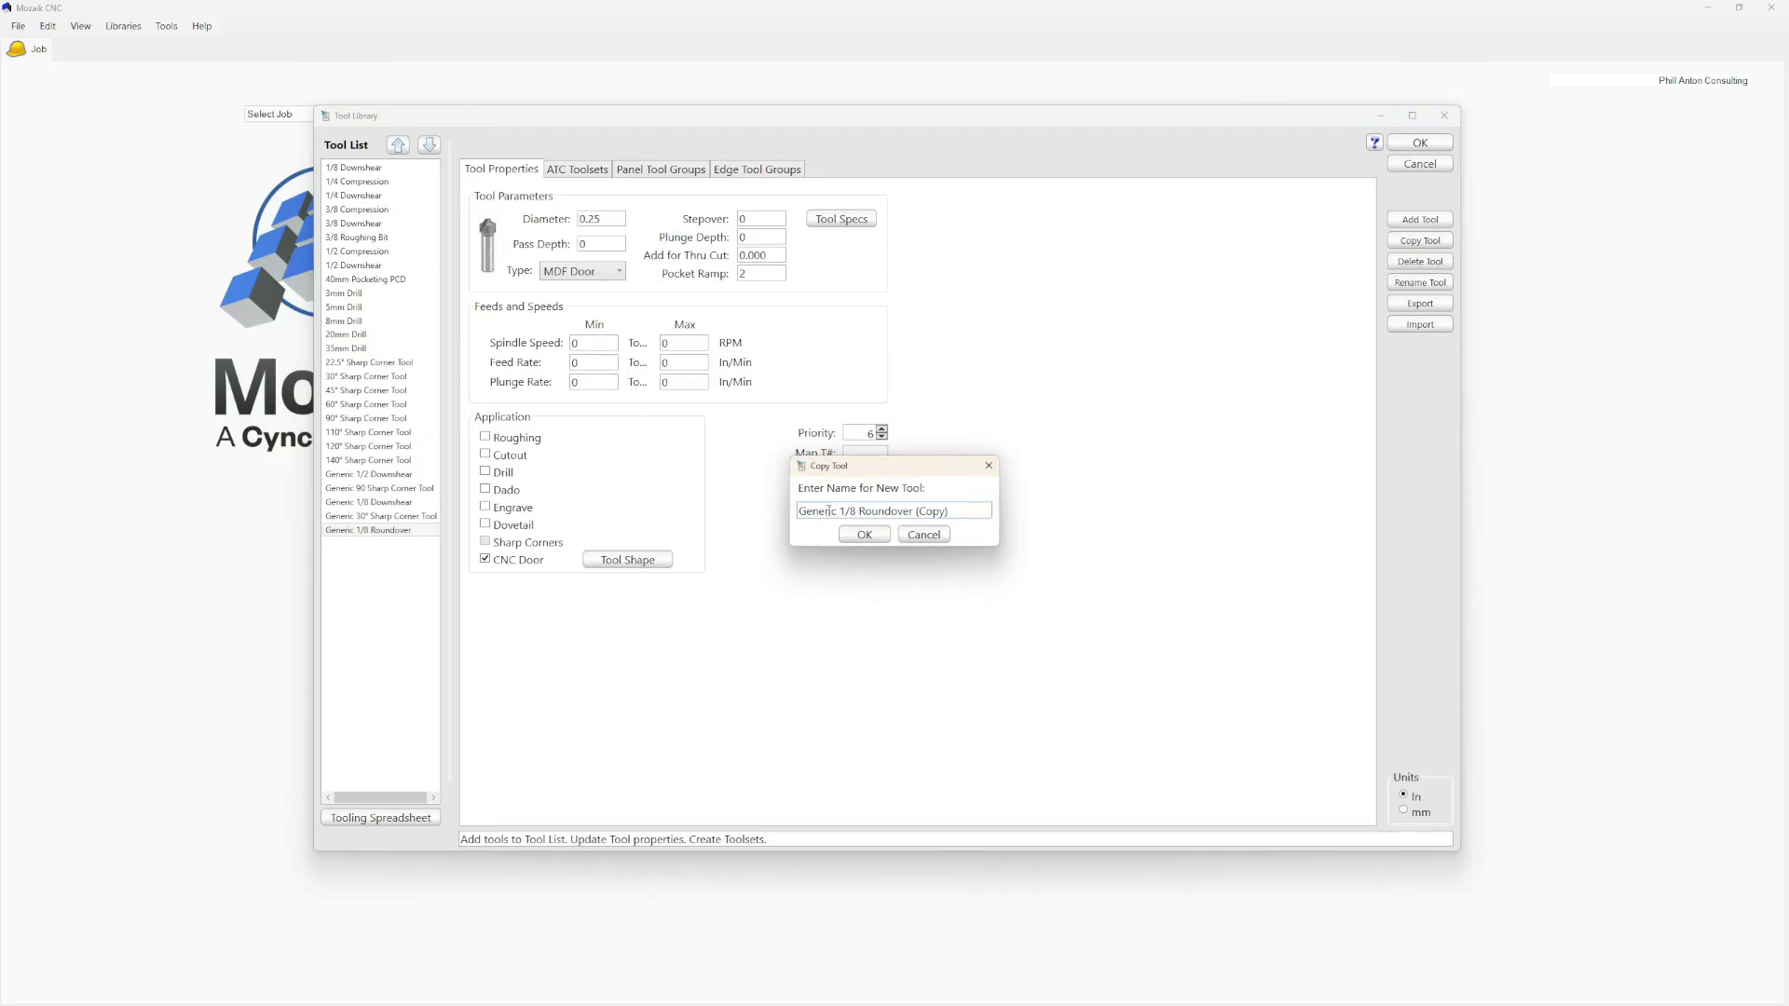
pyautogui.moveTo(836, 514); pyautogui.dragTo(752, 521)
pyautogui.press('Delete')
pyautogui.press('End')
pyautogui.press('BackSpace')
pyautogui.press('BackSpace')
pyautogui.press('BackSpace')
pyautogui.press('BackSpace')
pyautogui.press('BackSpace')
pyautogui.click(864, 535)
# Return to the Tacoma panel tool group and assign the 1/8 Roundover 125R to tool order 8
pyautogui.click(647, 171)
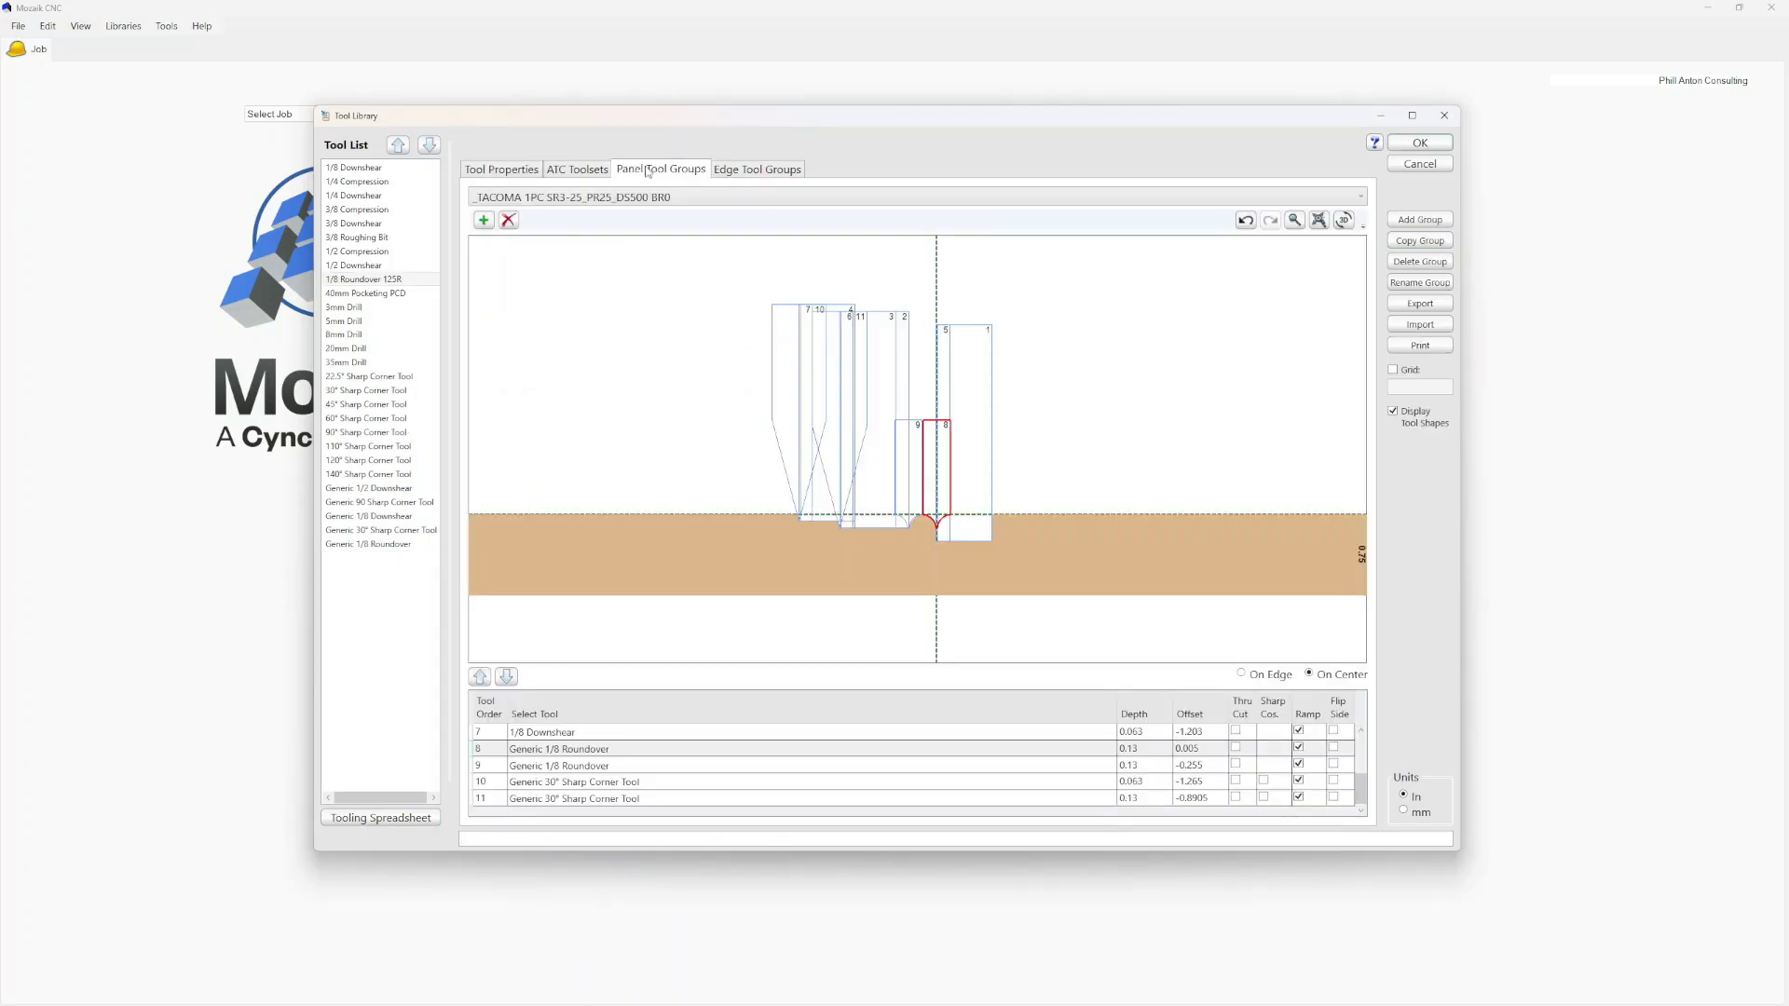
pyautogui.click(1093, 749)
pyautogui.click(1093, 749)
pyautogui.click(1093, 749)
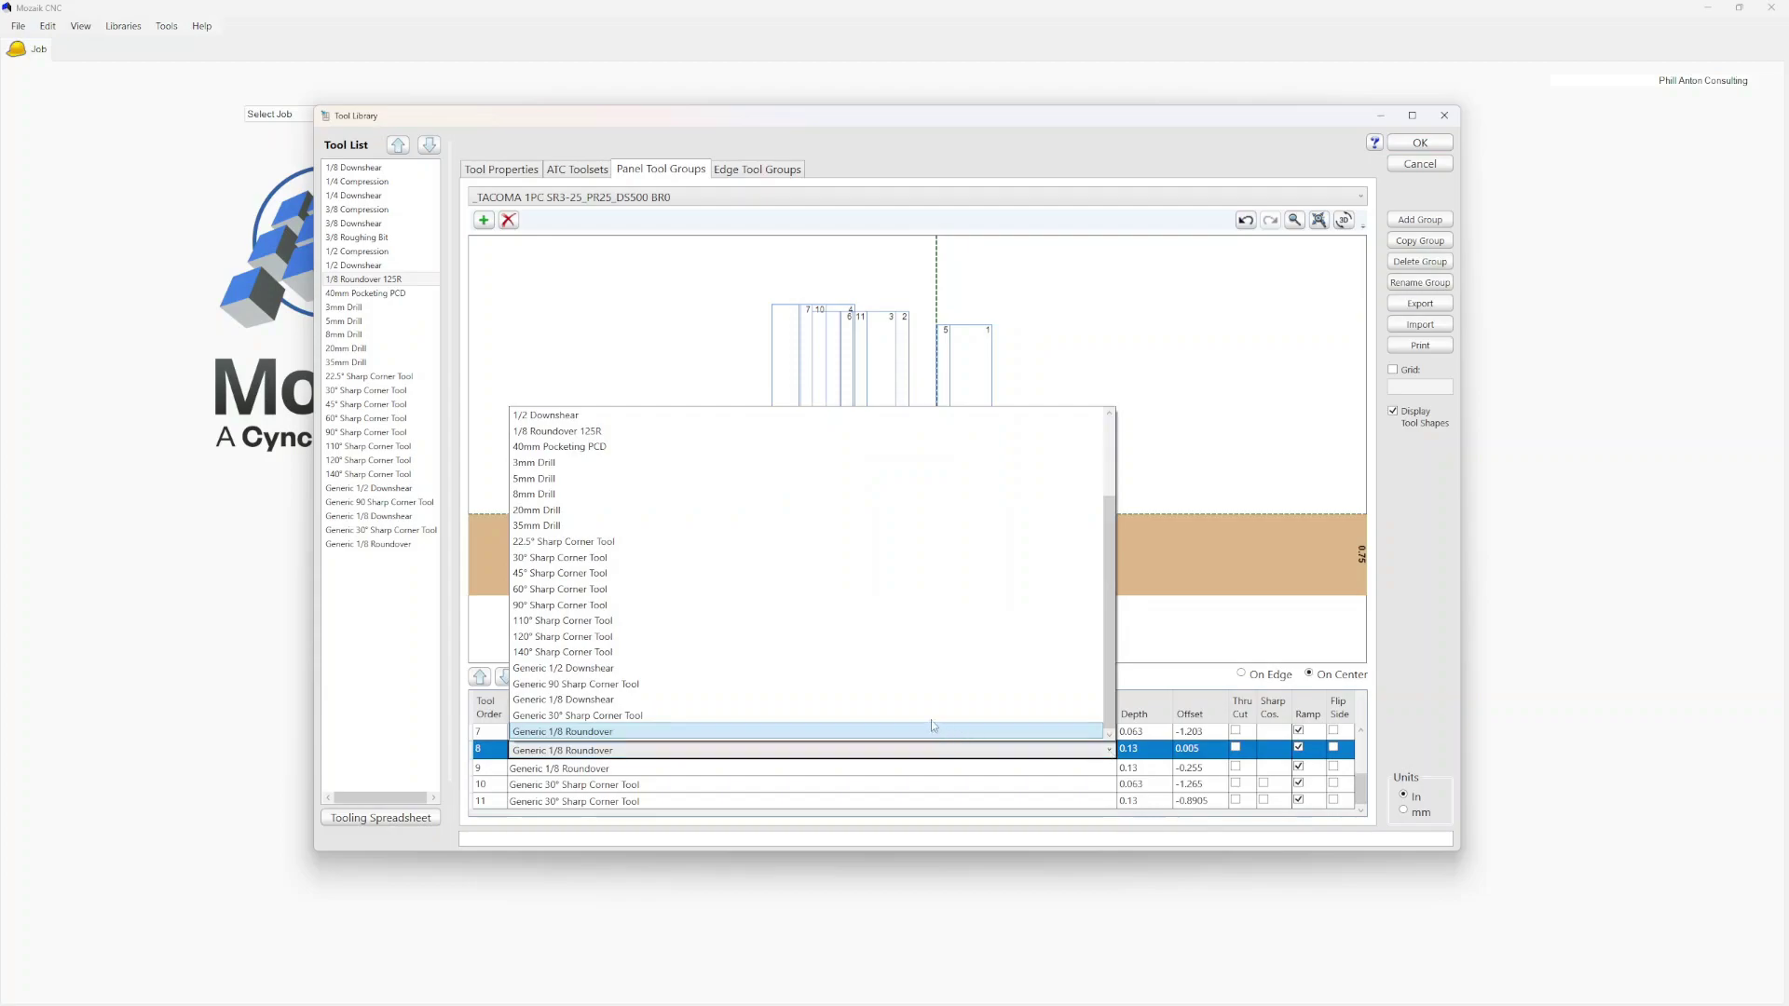
pyautogui.scroll(3, 799, 563)
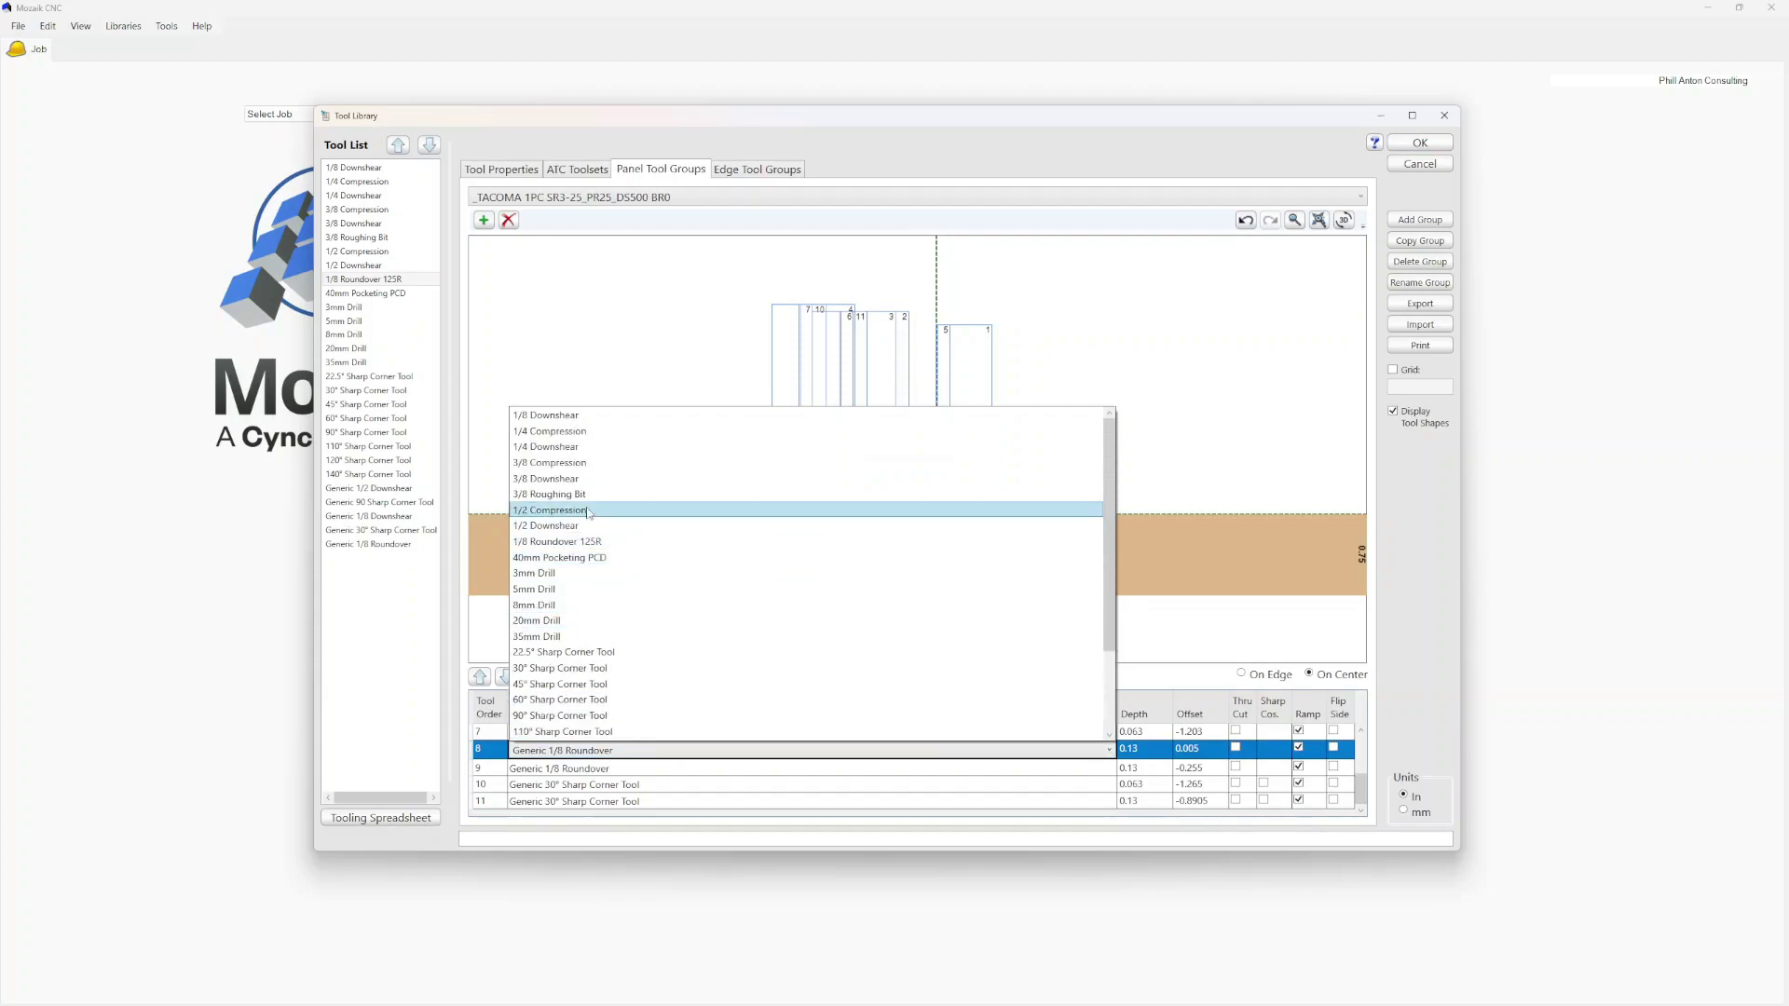
pyautogui.click(579, 542)
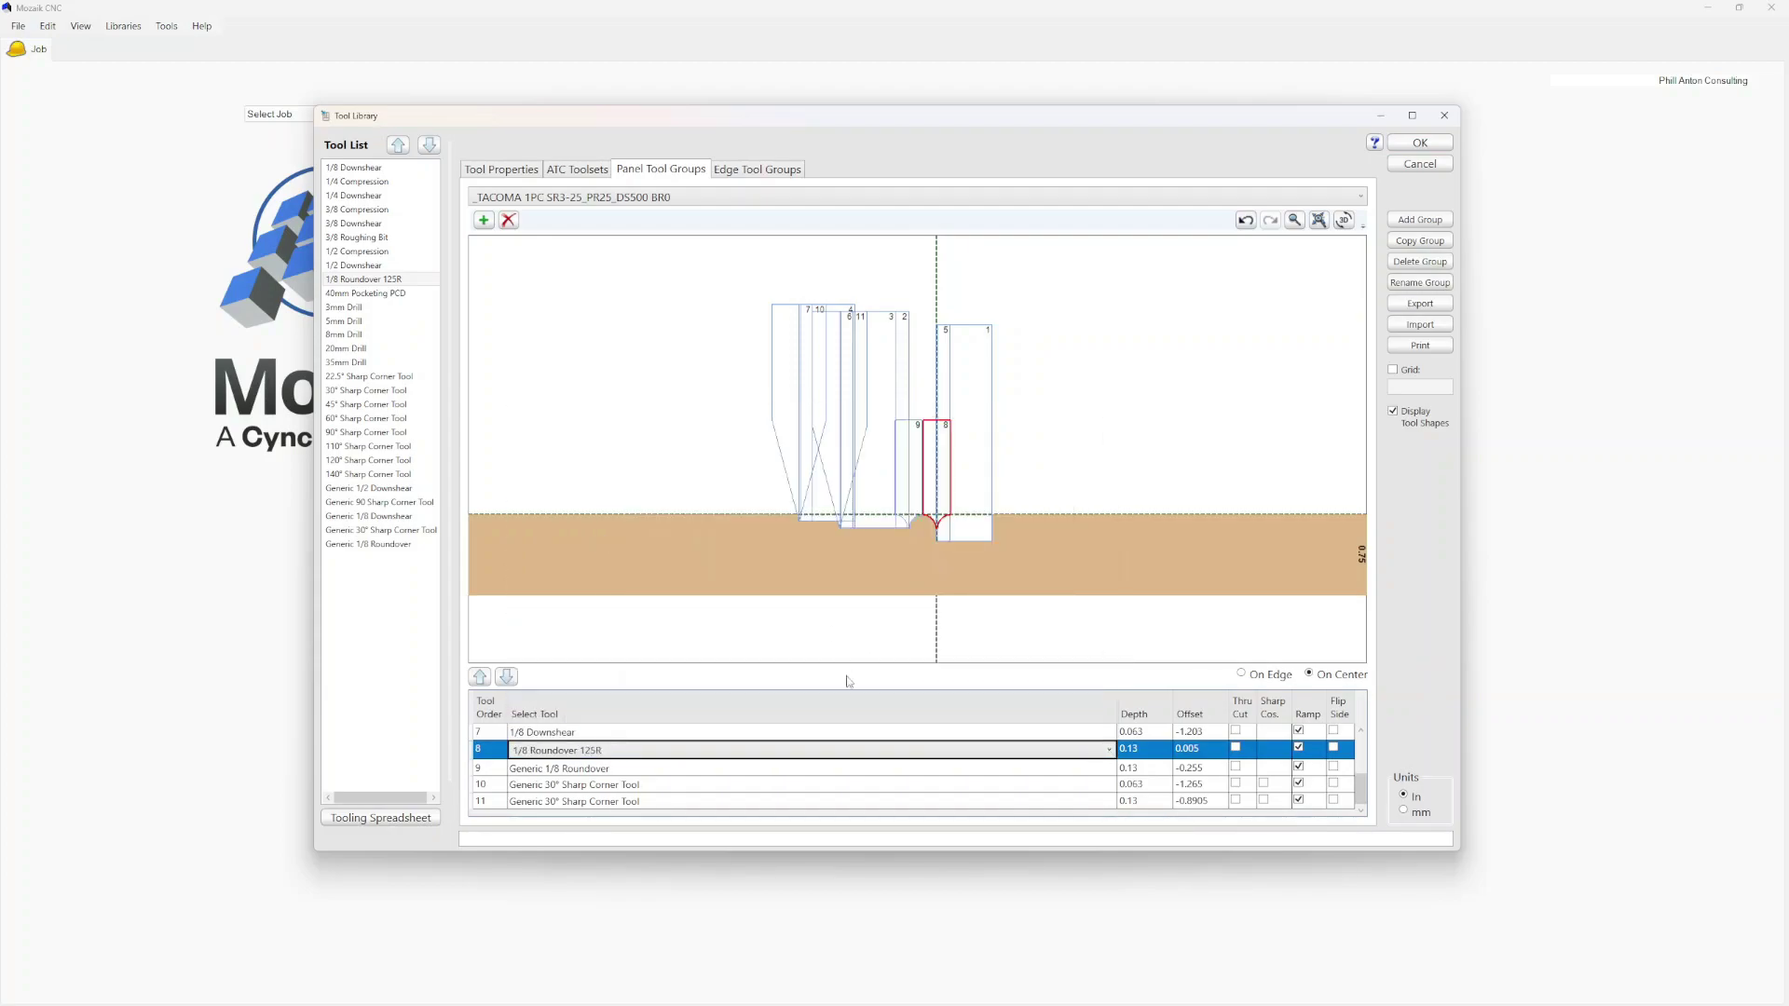
# Assign the 1/8 Roundover 125R to tool order 9 and the 30° Sharp Corner Tool to tool order 10
pyautogui.click(1073, 785)
pyautogui.click(1104, 783)
pyautogui.click(1109, 783)
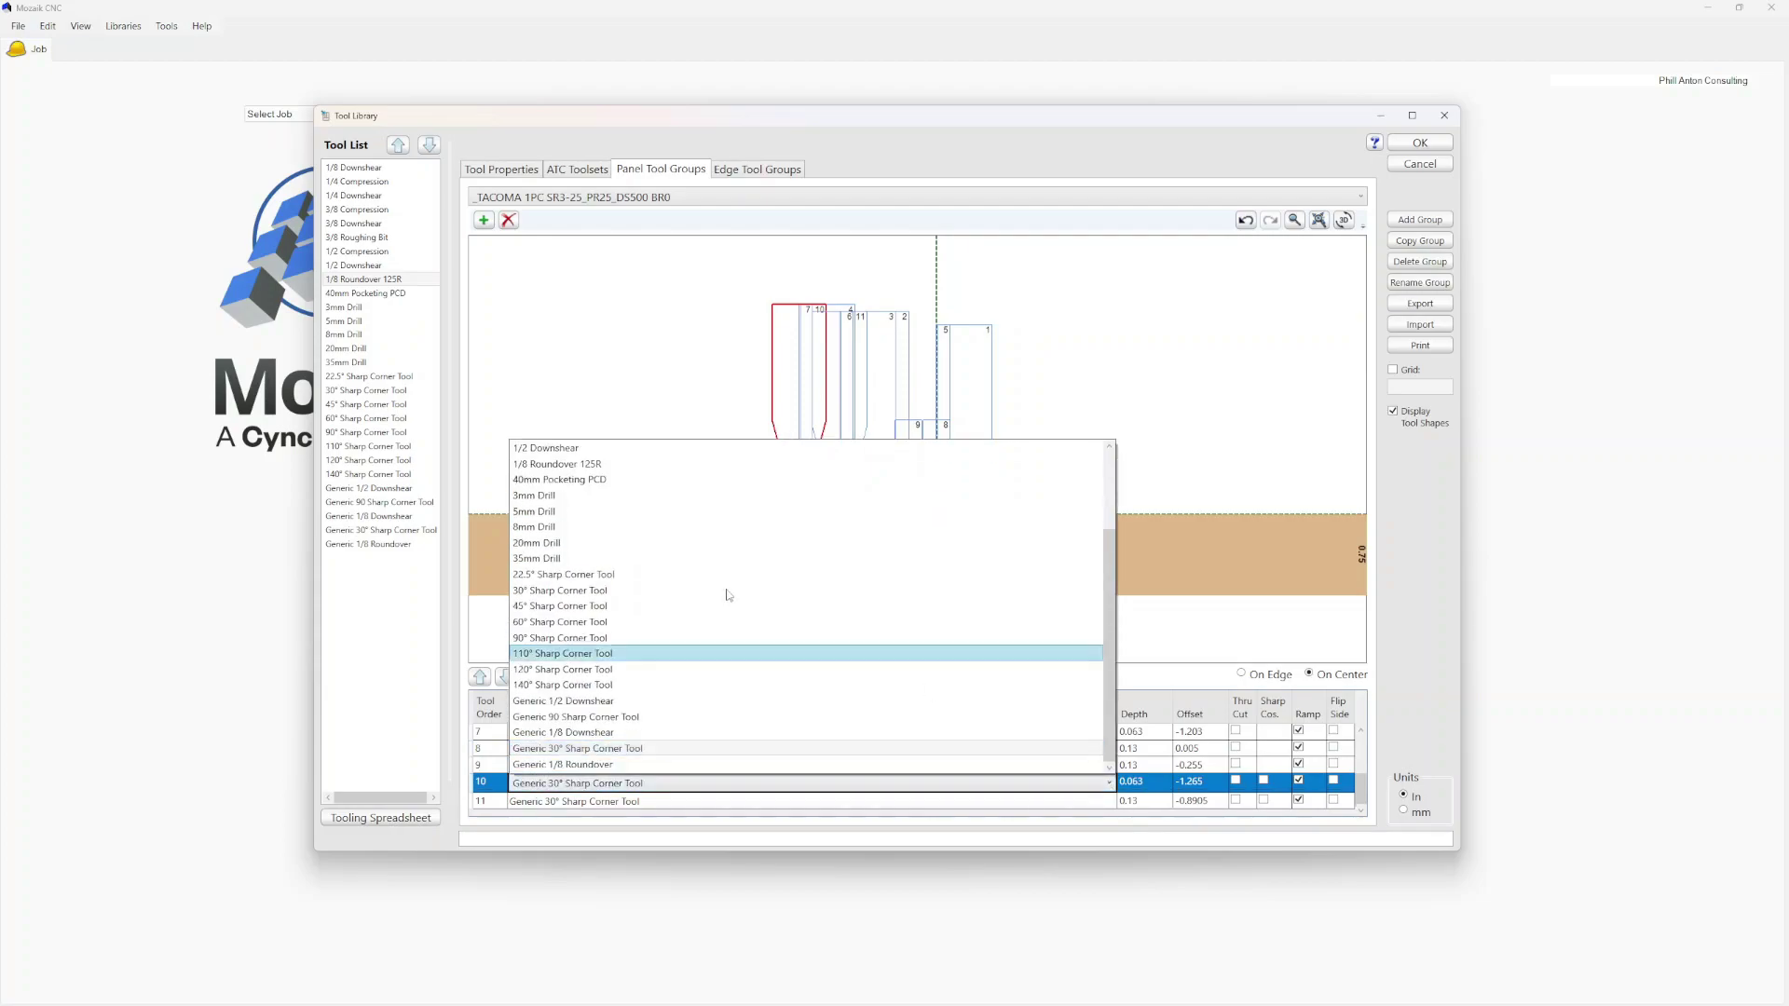
pyautogui.scroll(3, 723, 589)
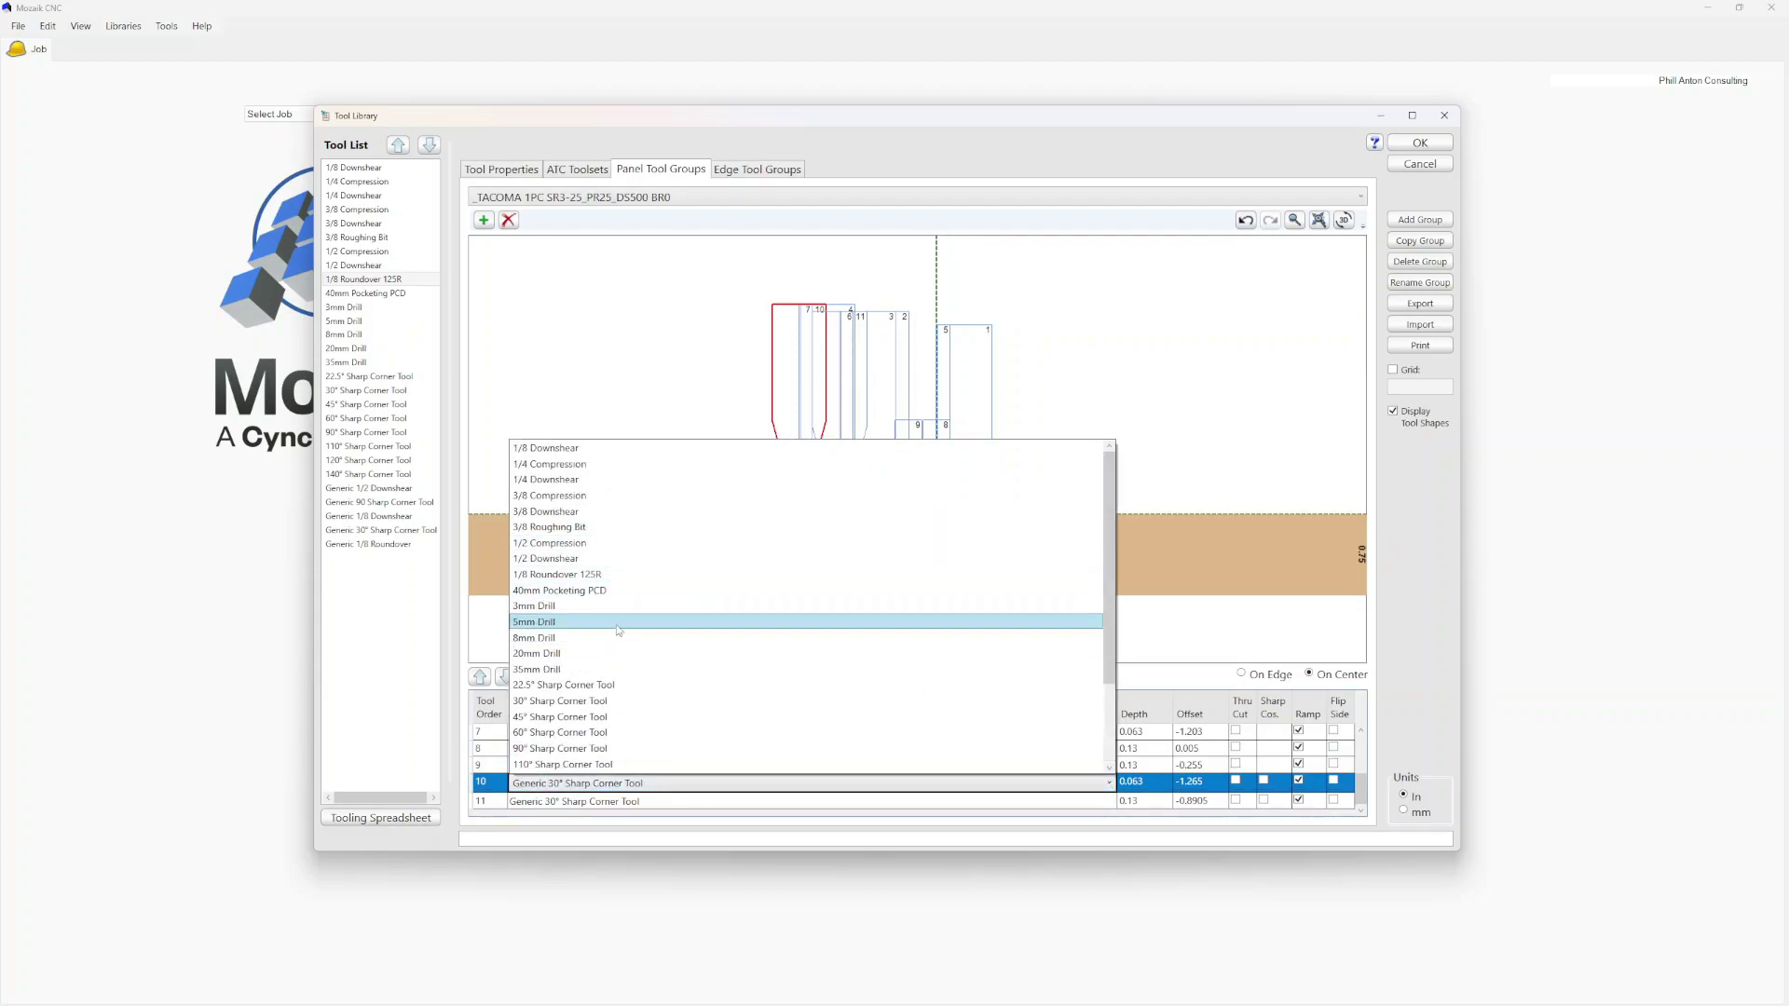
pyautogui.click(663, 702)
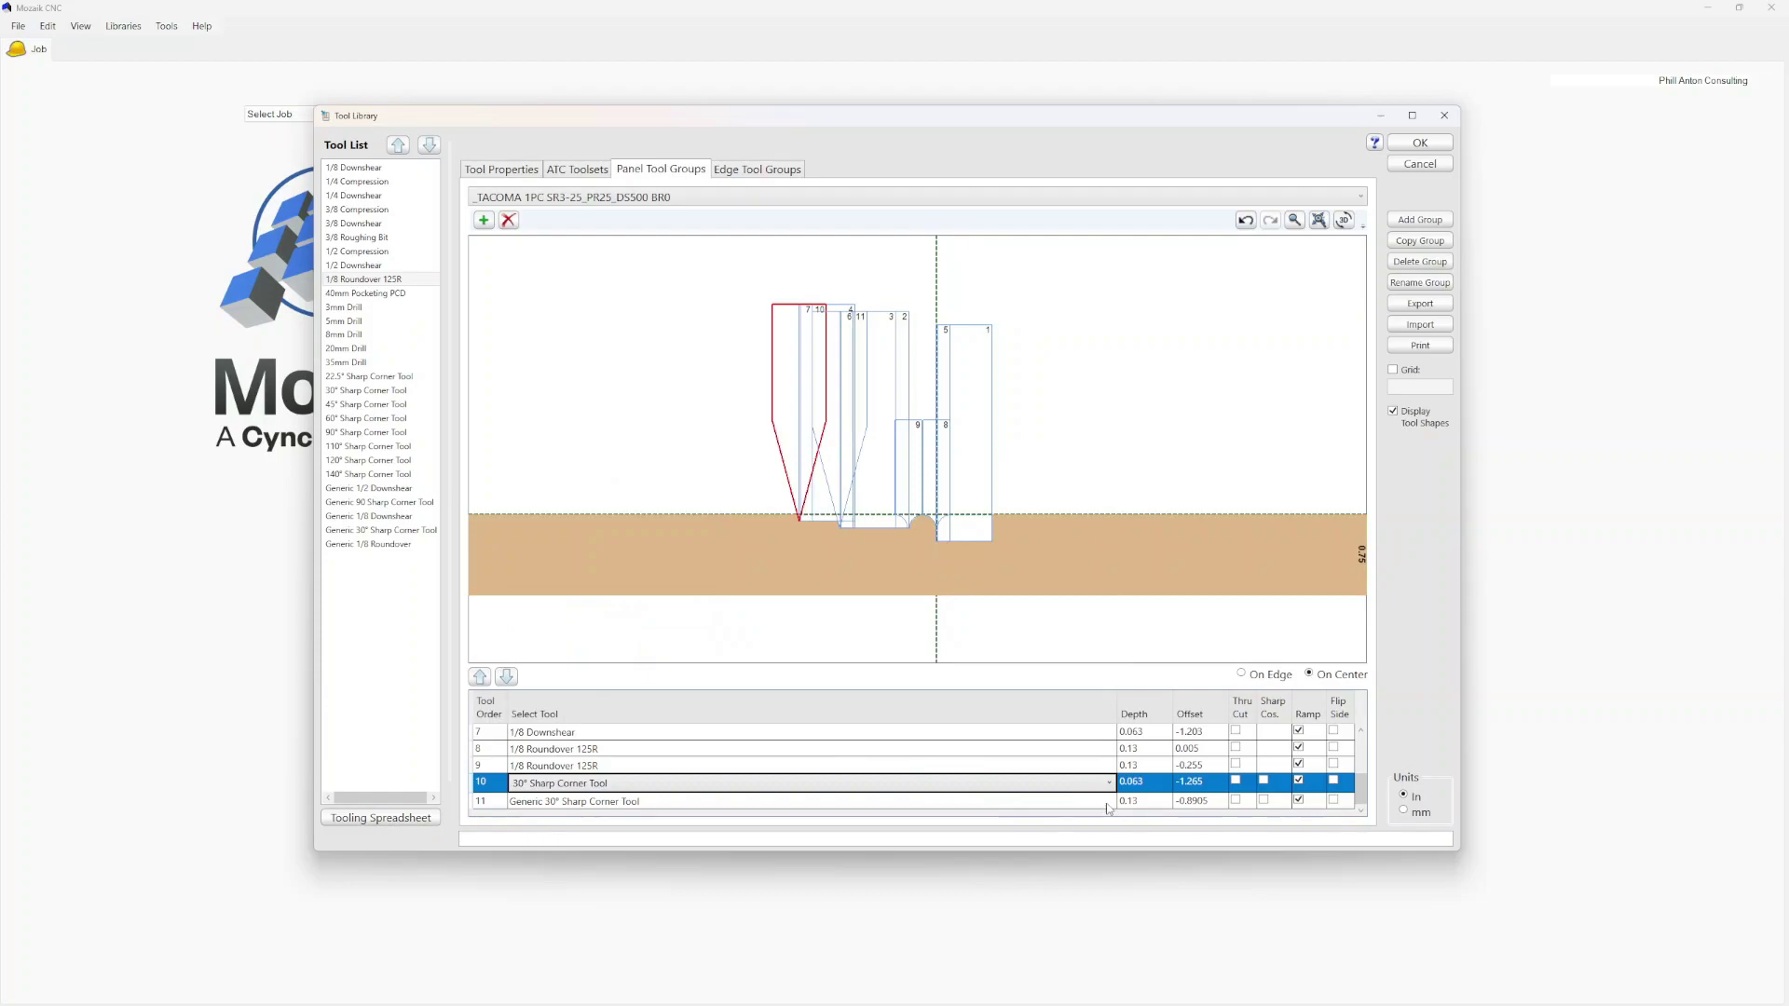
# Replace the Generic 30° Sharp Corner Tool in tool order 11 with the 30° Sharp Corner Tool
pyautogui.click(1109, 808)
pyautogui.click(1109, 807)
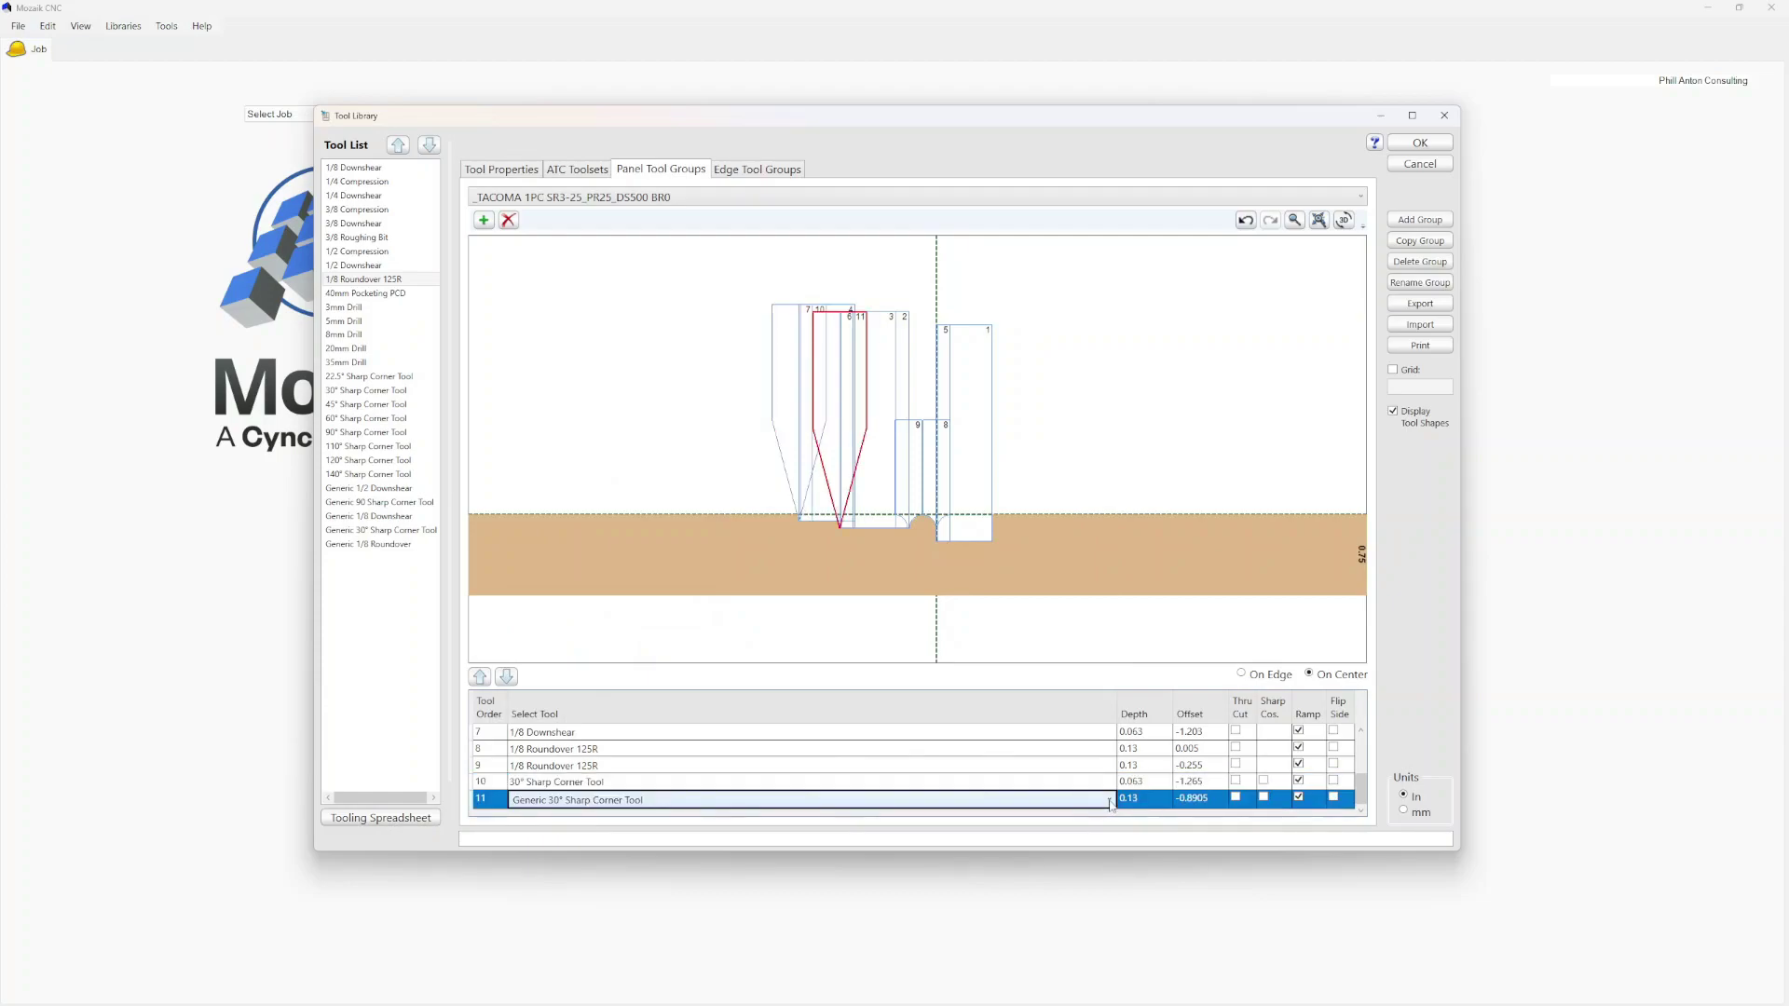
pyautogui.click(1111, 799)
pyautogui.click(1064, 469)
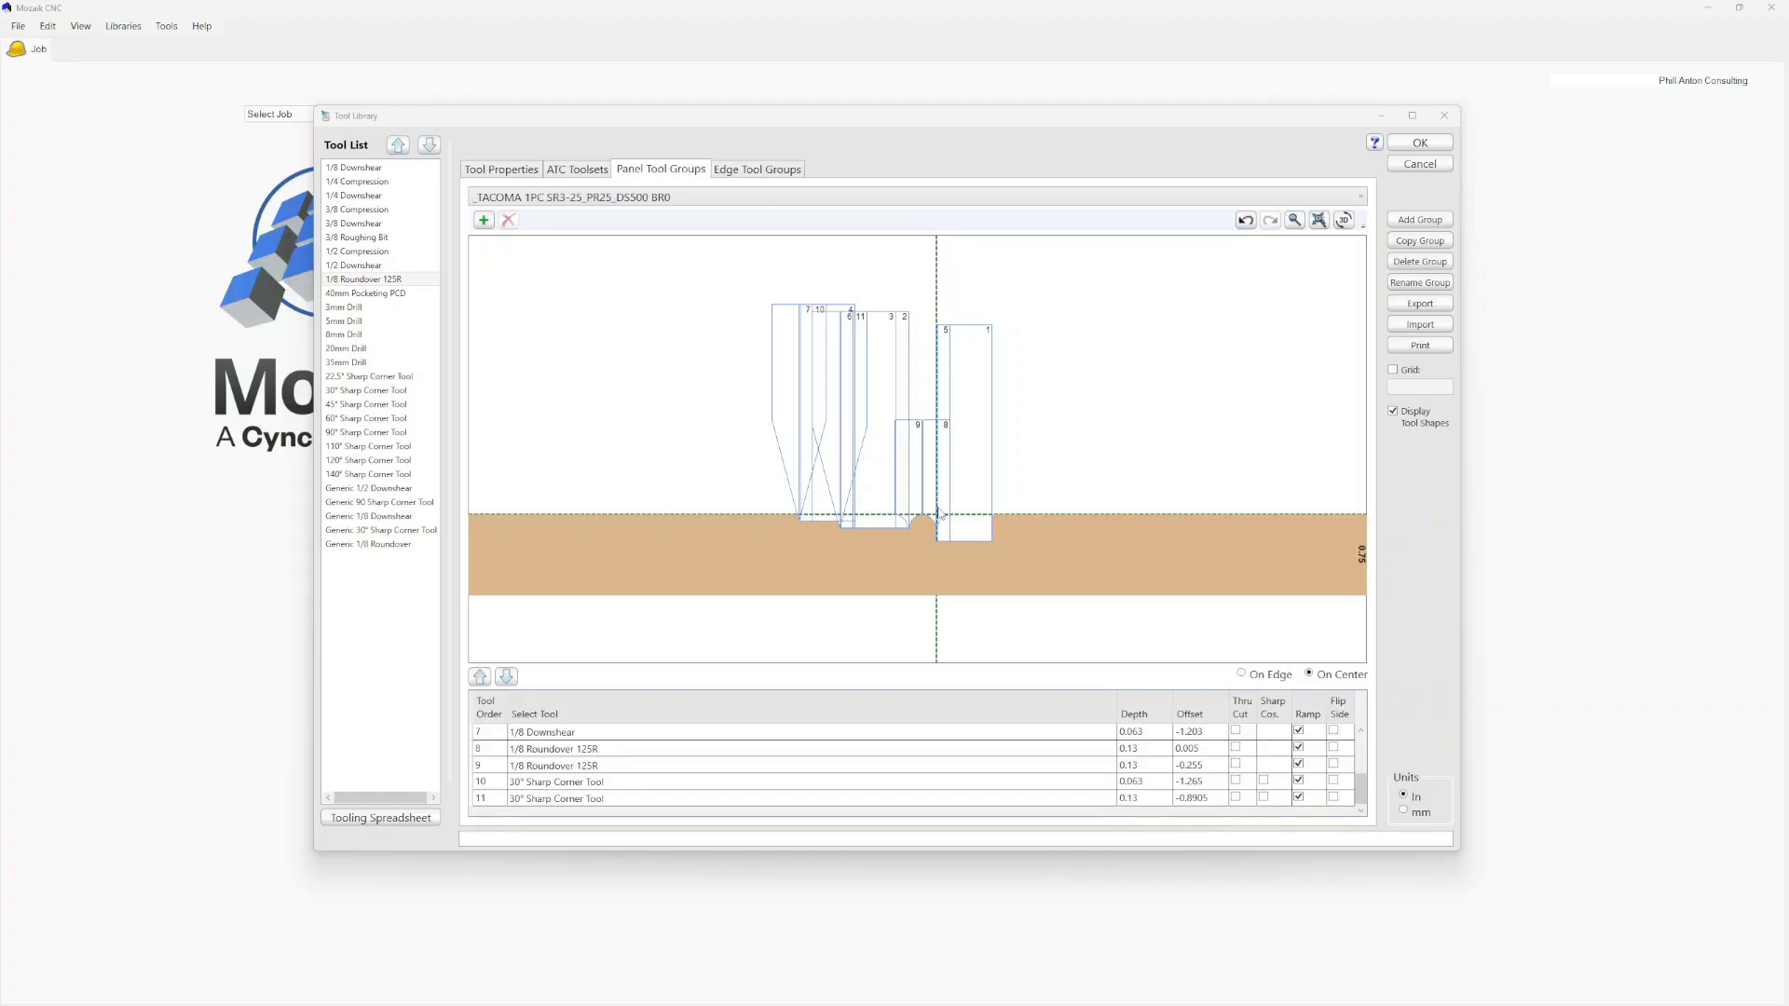
# Examine how the two 1/8 Roundover 125R cuts meet at the bead in the Tacoma profile preview
pyautogui.scroll(3, 922, 517)
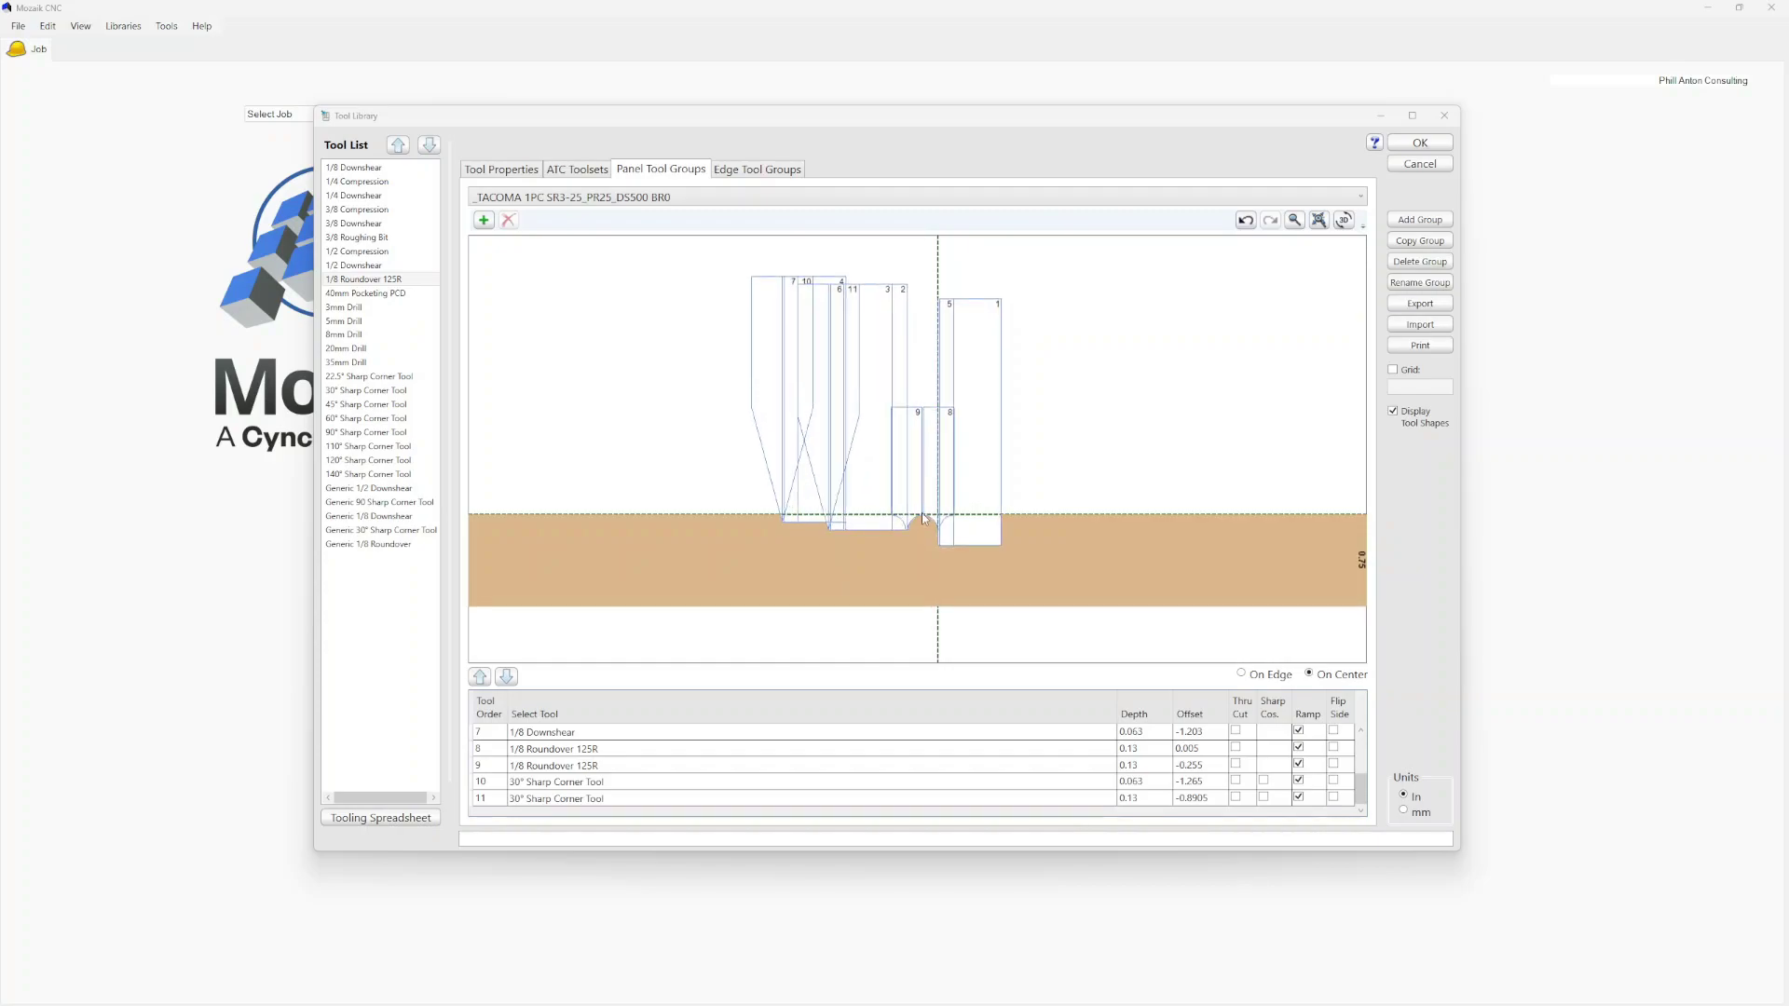
pyautogui.scroll(4, 922, 517)
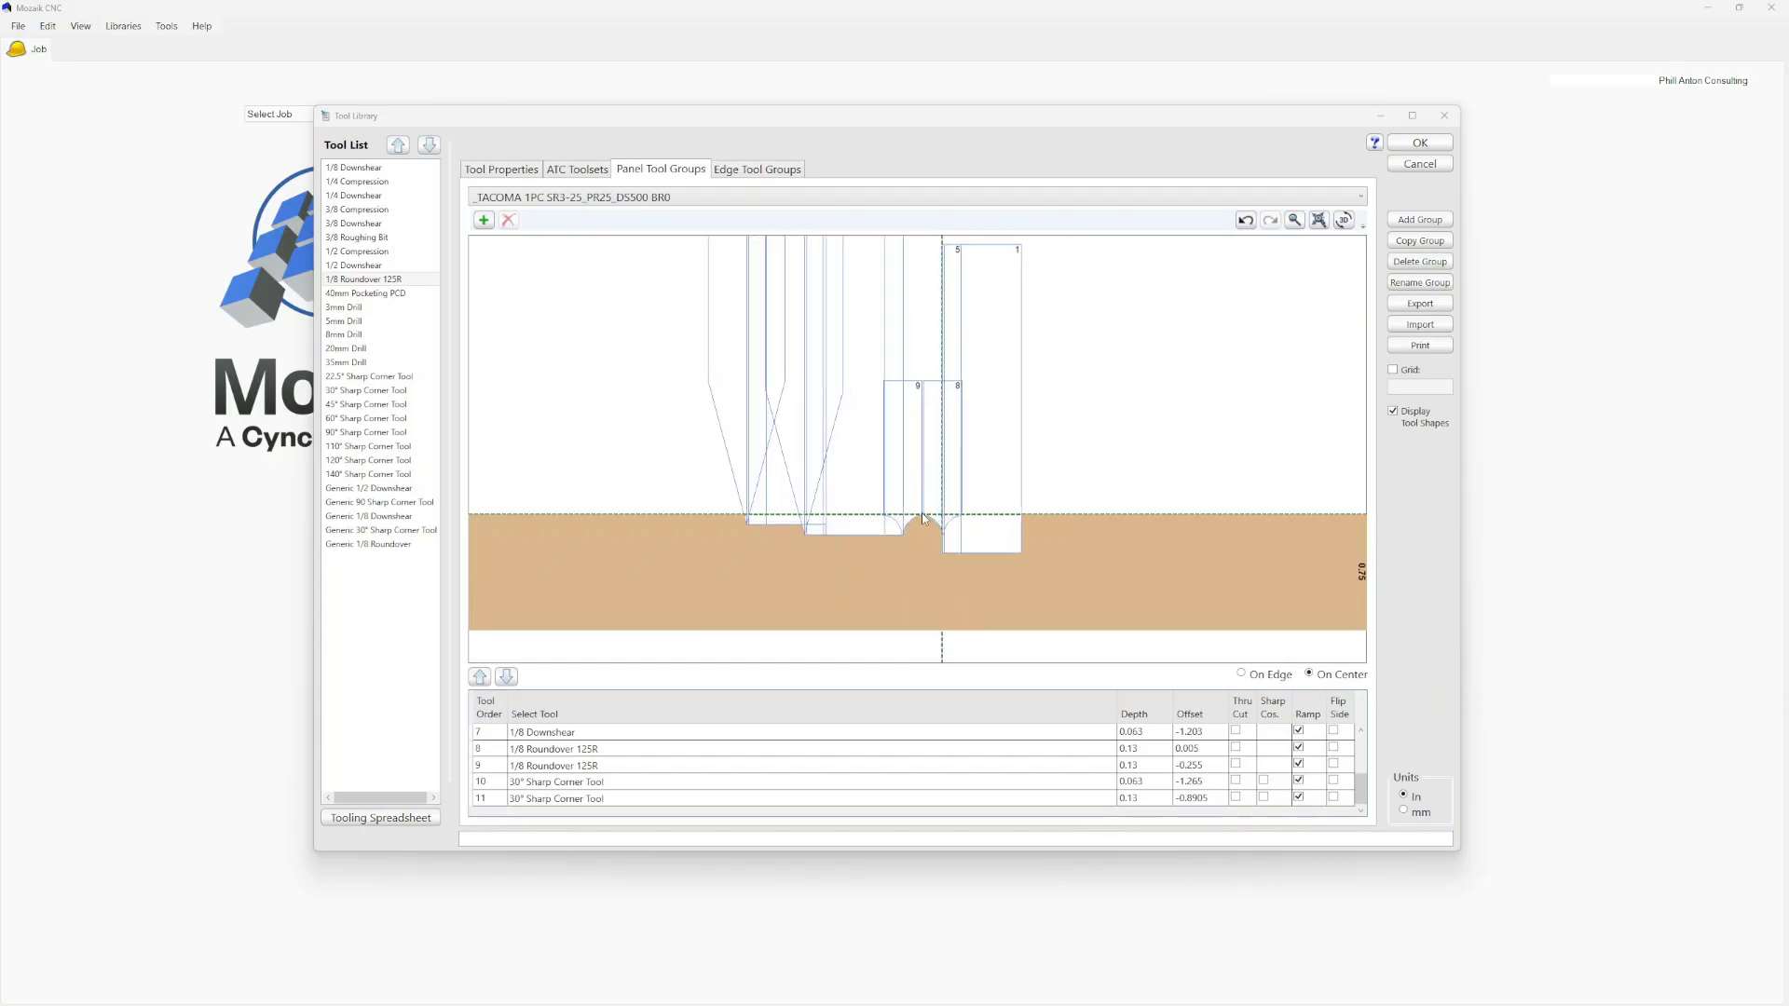
pyautogui.scroll(4, 941, 552)
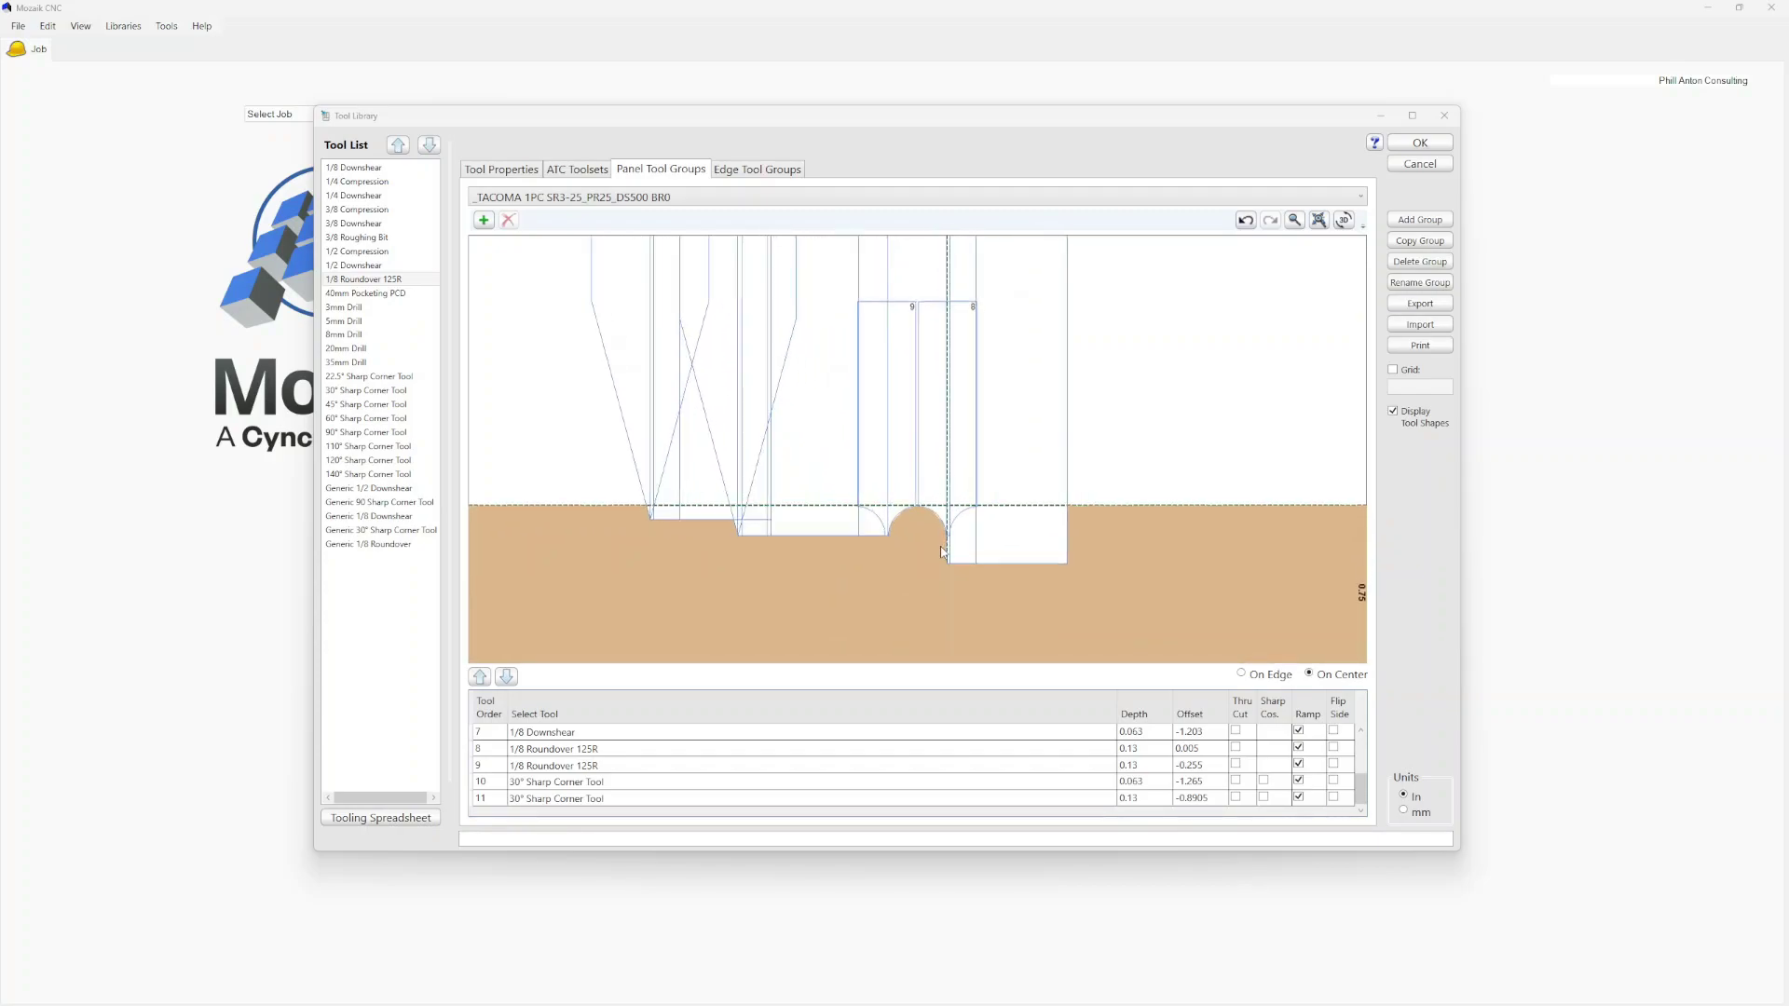
pyautogui.scroll(2, 941, 551)
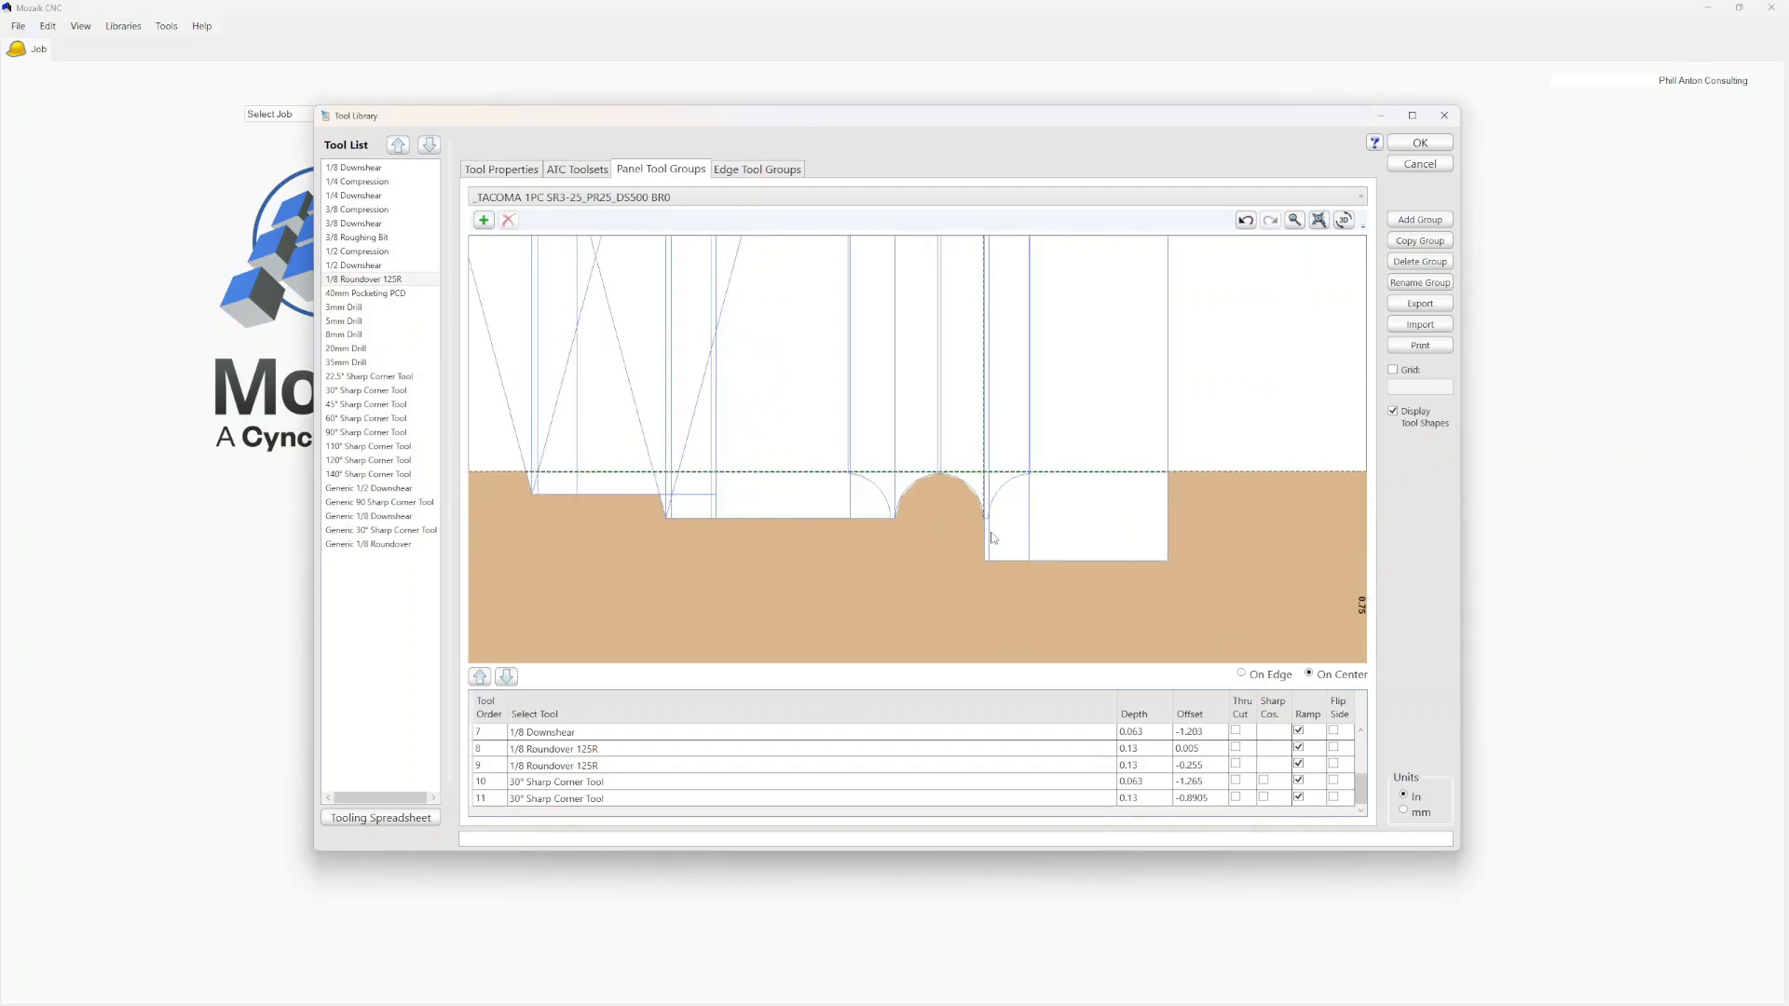
pyautogui.click(863, 445)
pyautogui.click(904, 492)
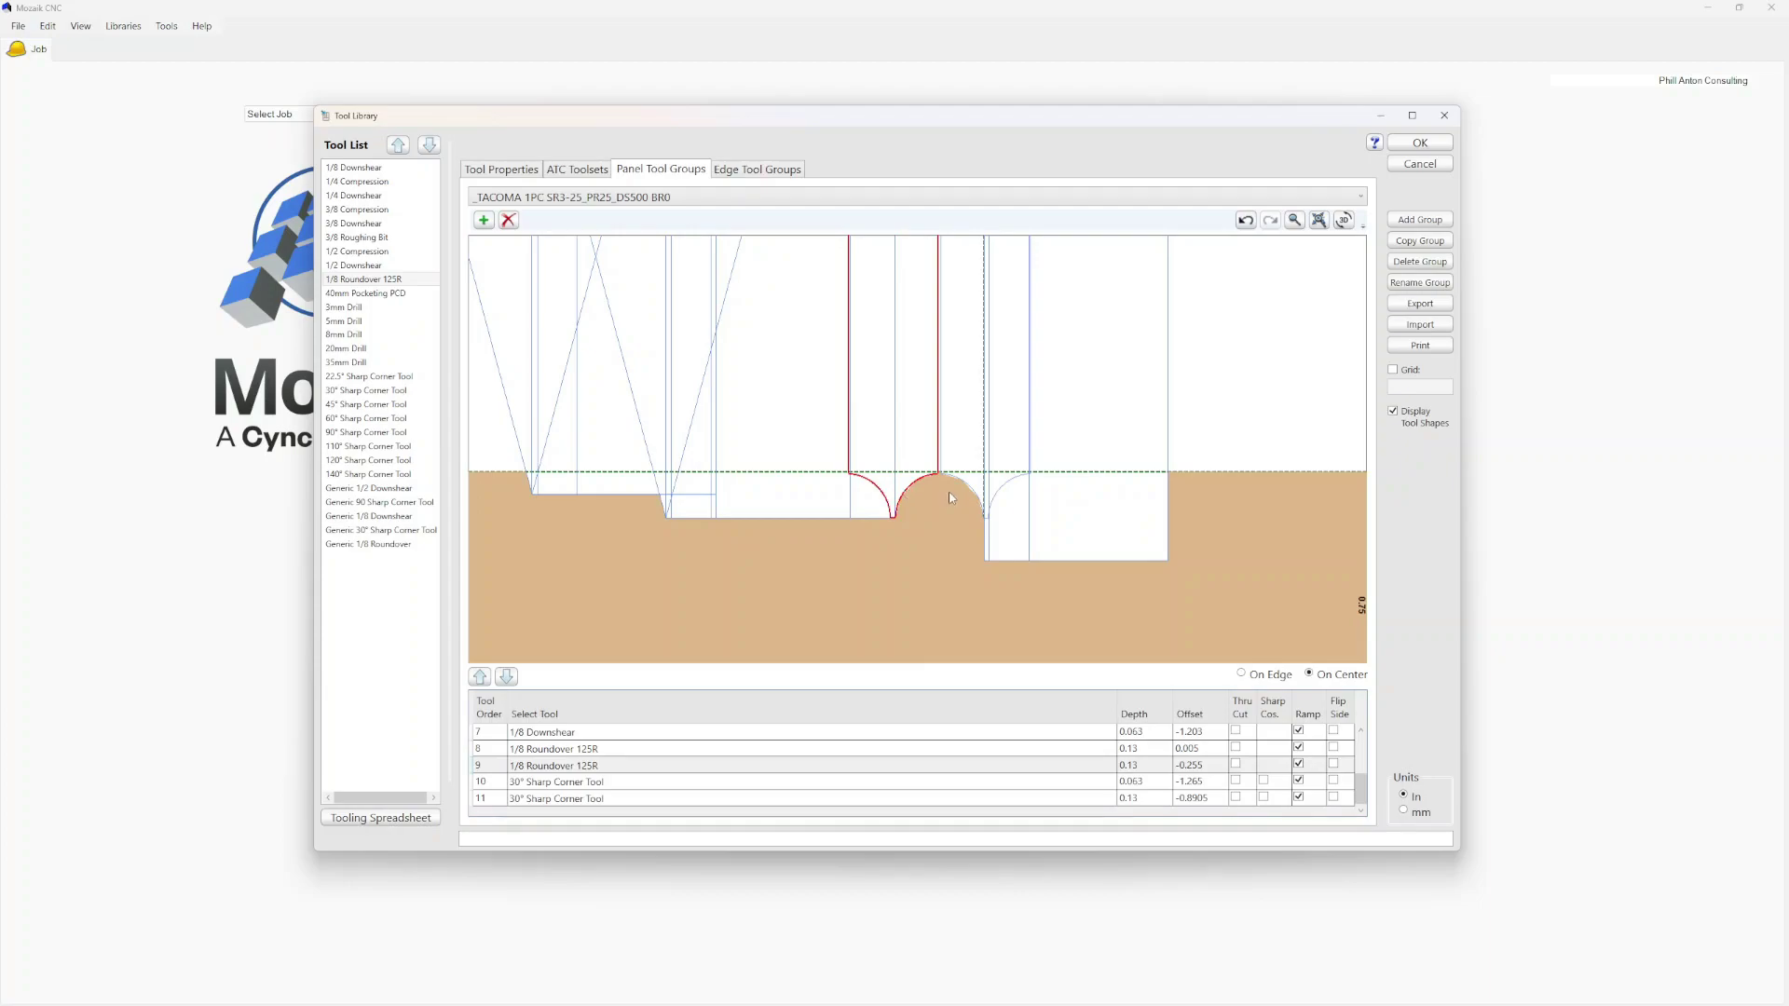
pyautogui.click(974, 490)
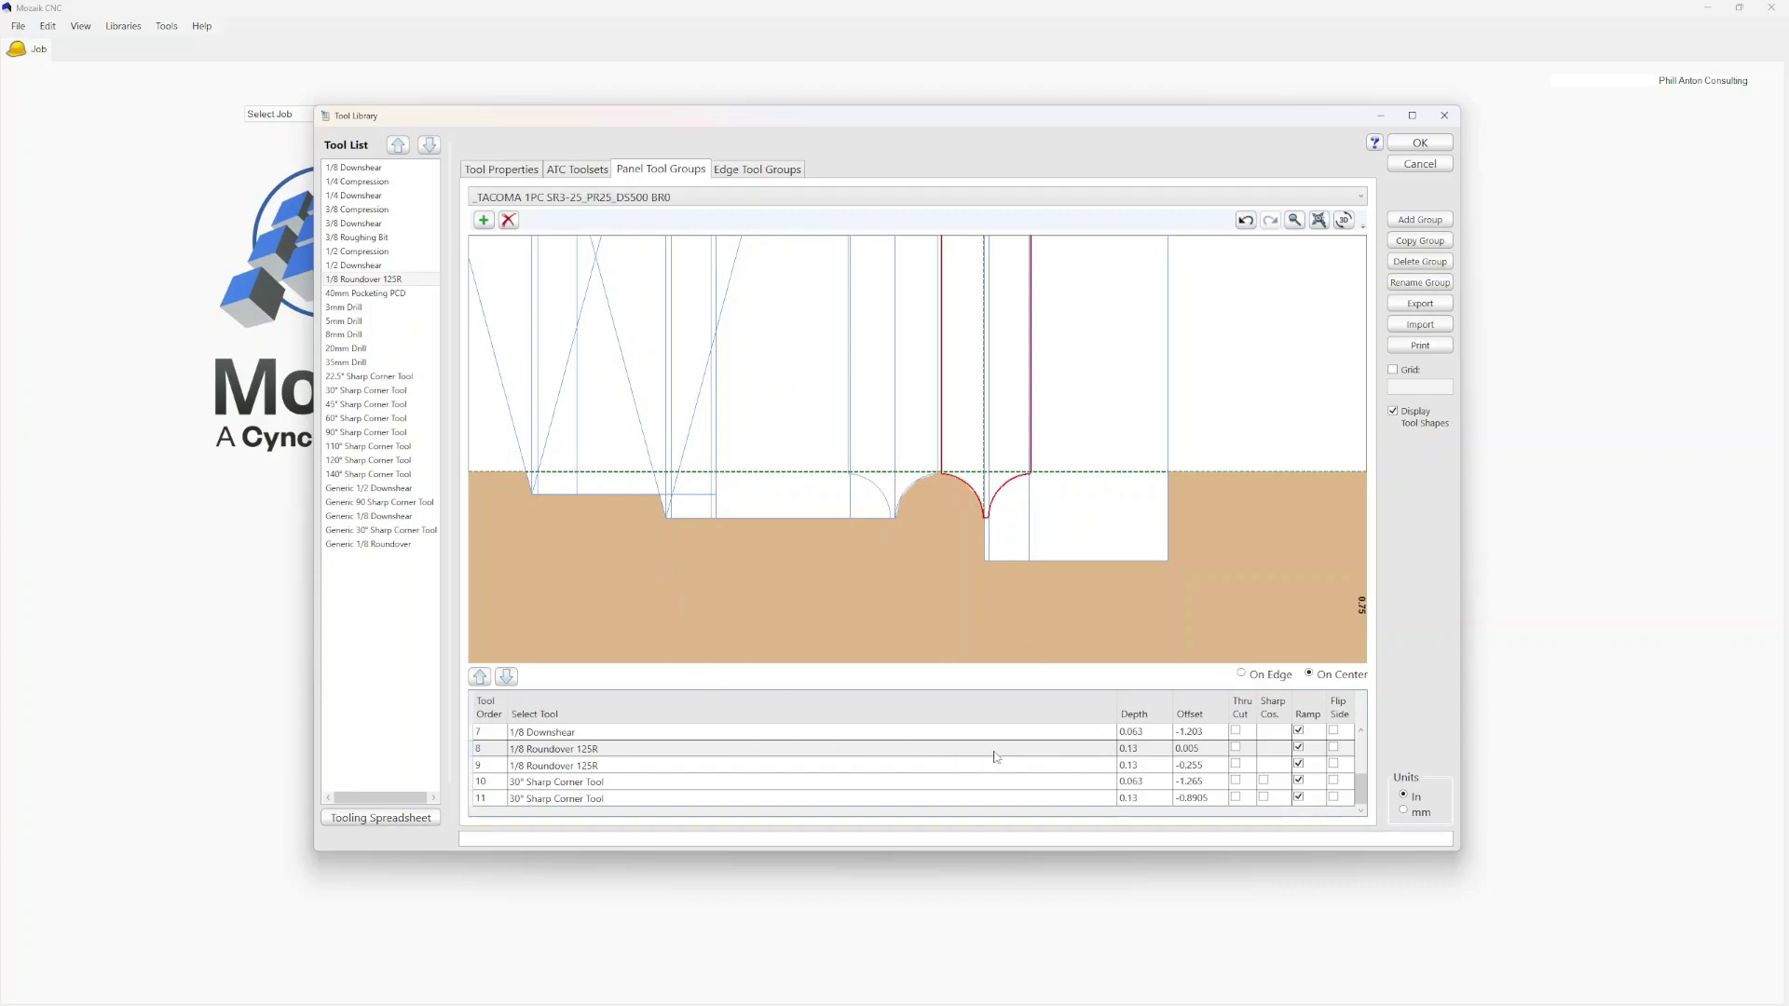
# Try an offset of 0.015 for the 1/8 Roundover 125R in tool order 8, and undo the change
pyautogui.click(995, 755)
pyautogui.click(1211, 751)
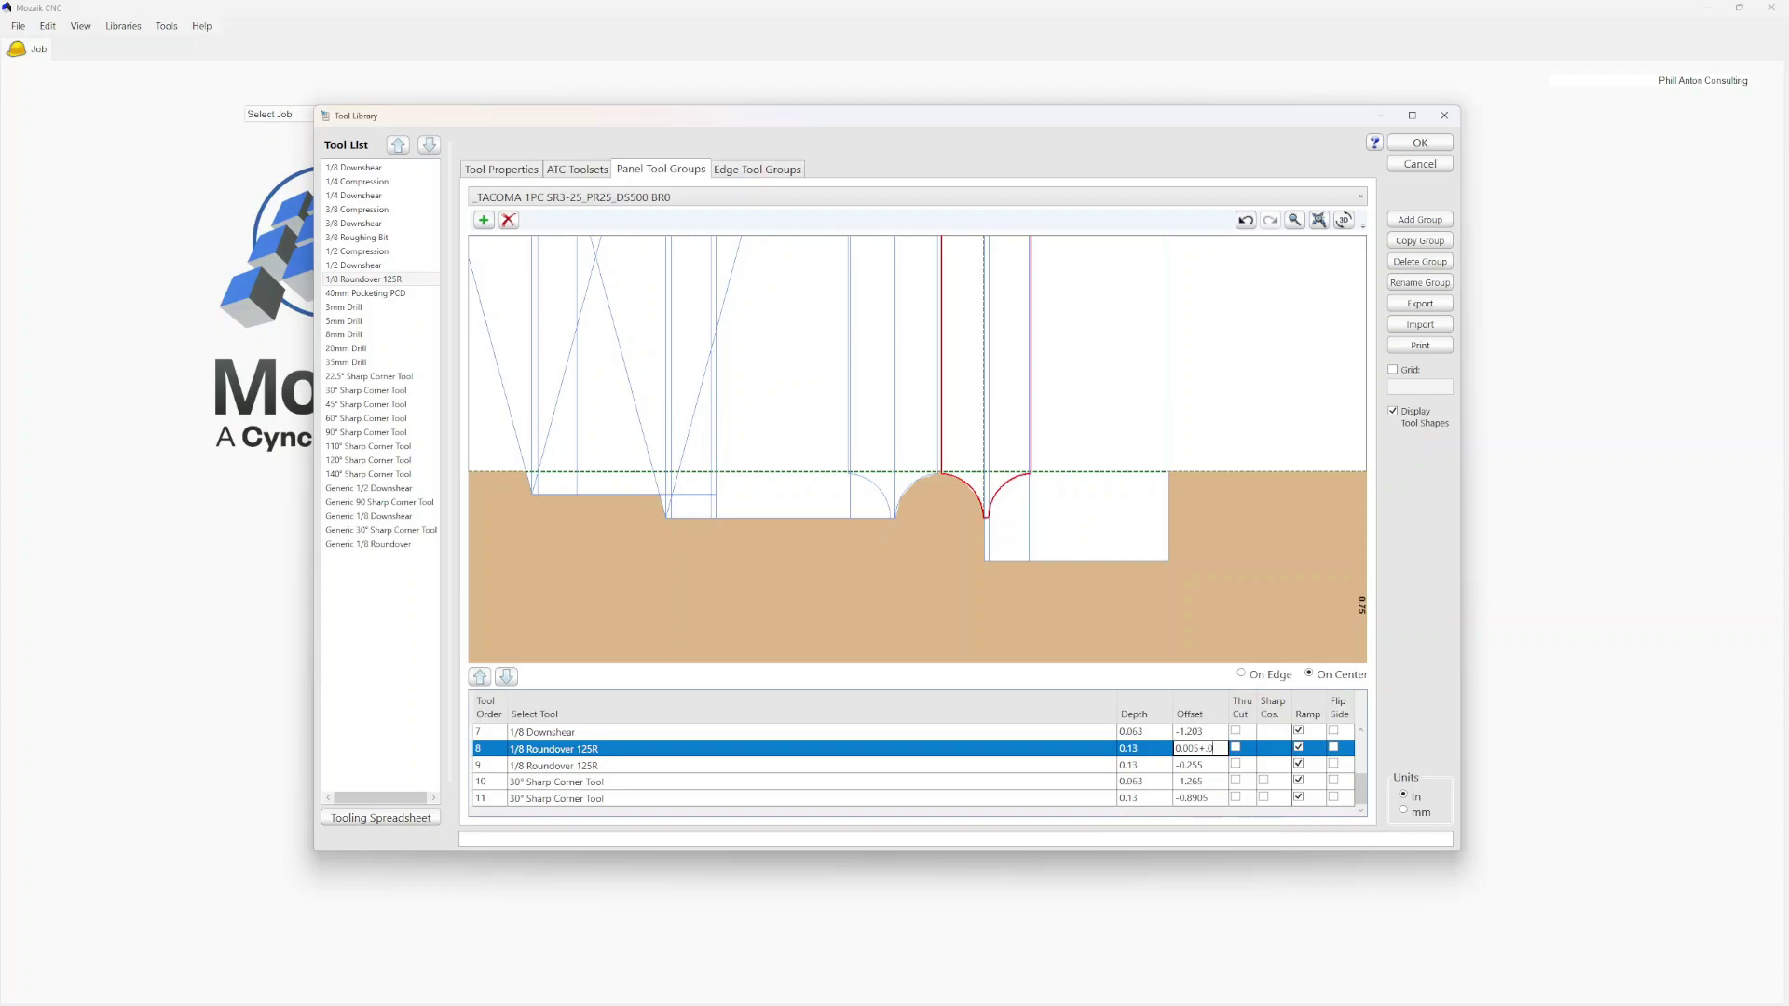
pyautogui.press('Return')
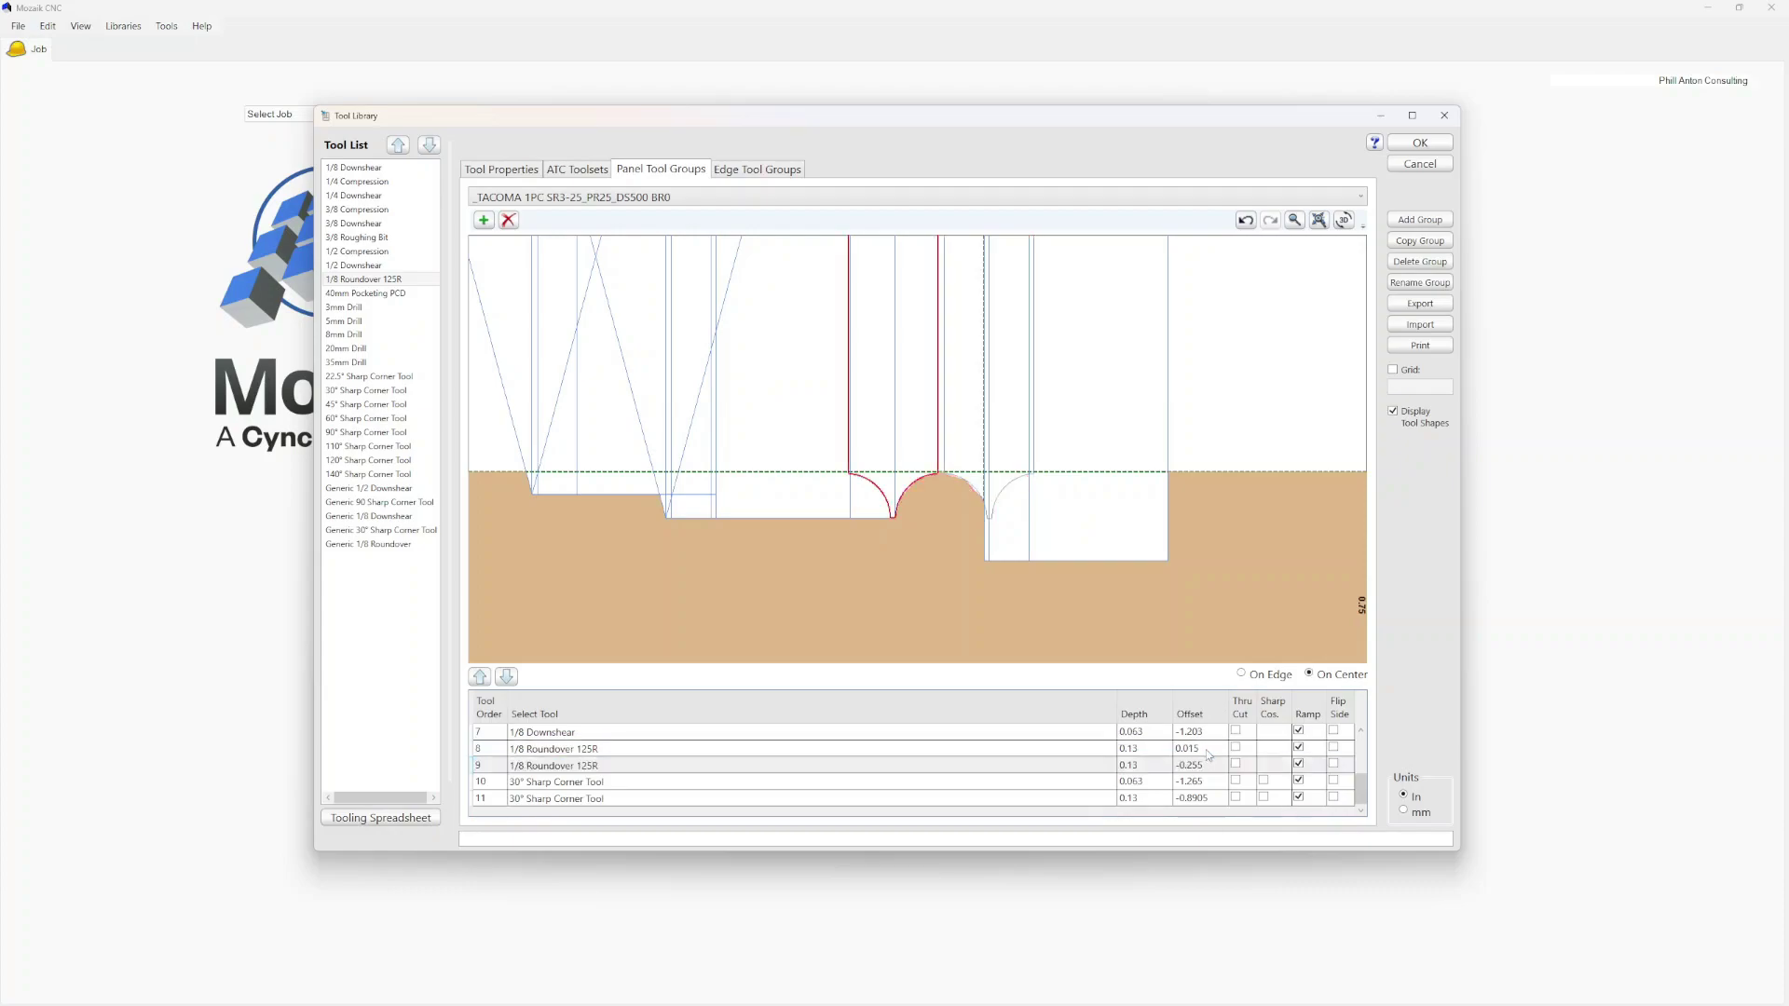
pyautogui.click(1183, 751)
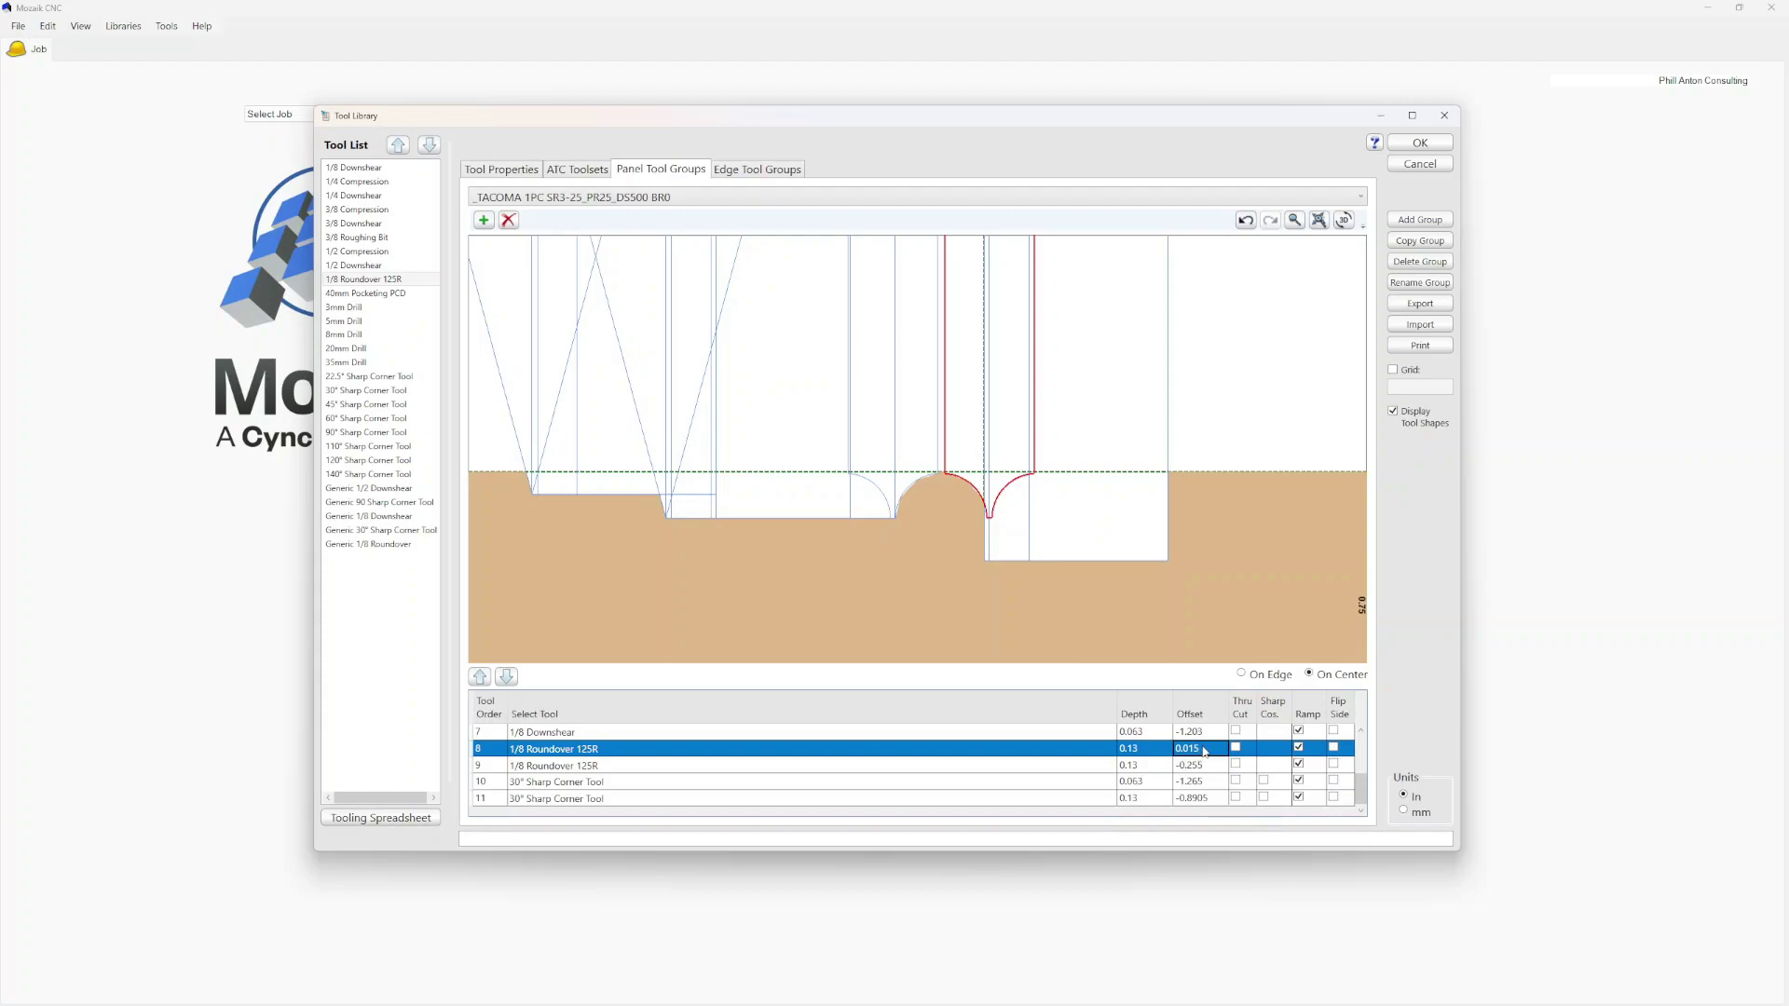
pyautogui.hotkey('ctrl', 'z')
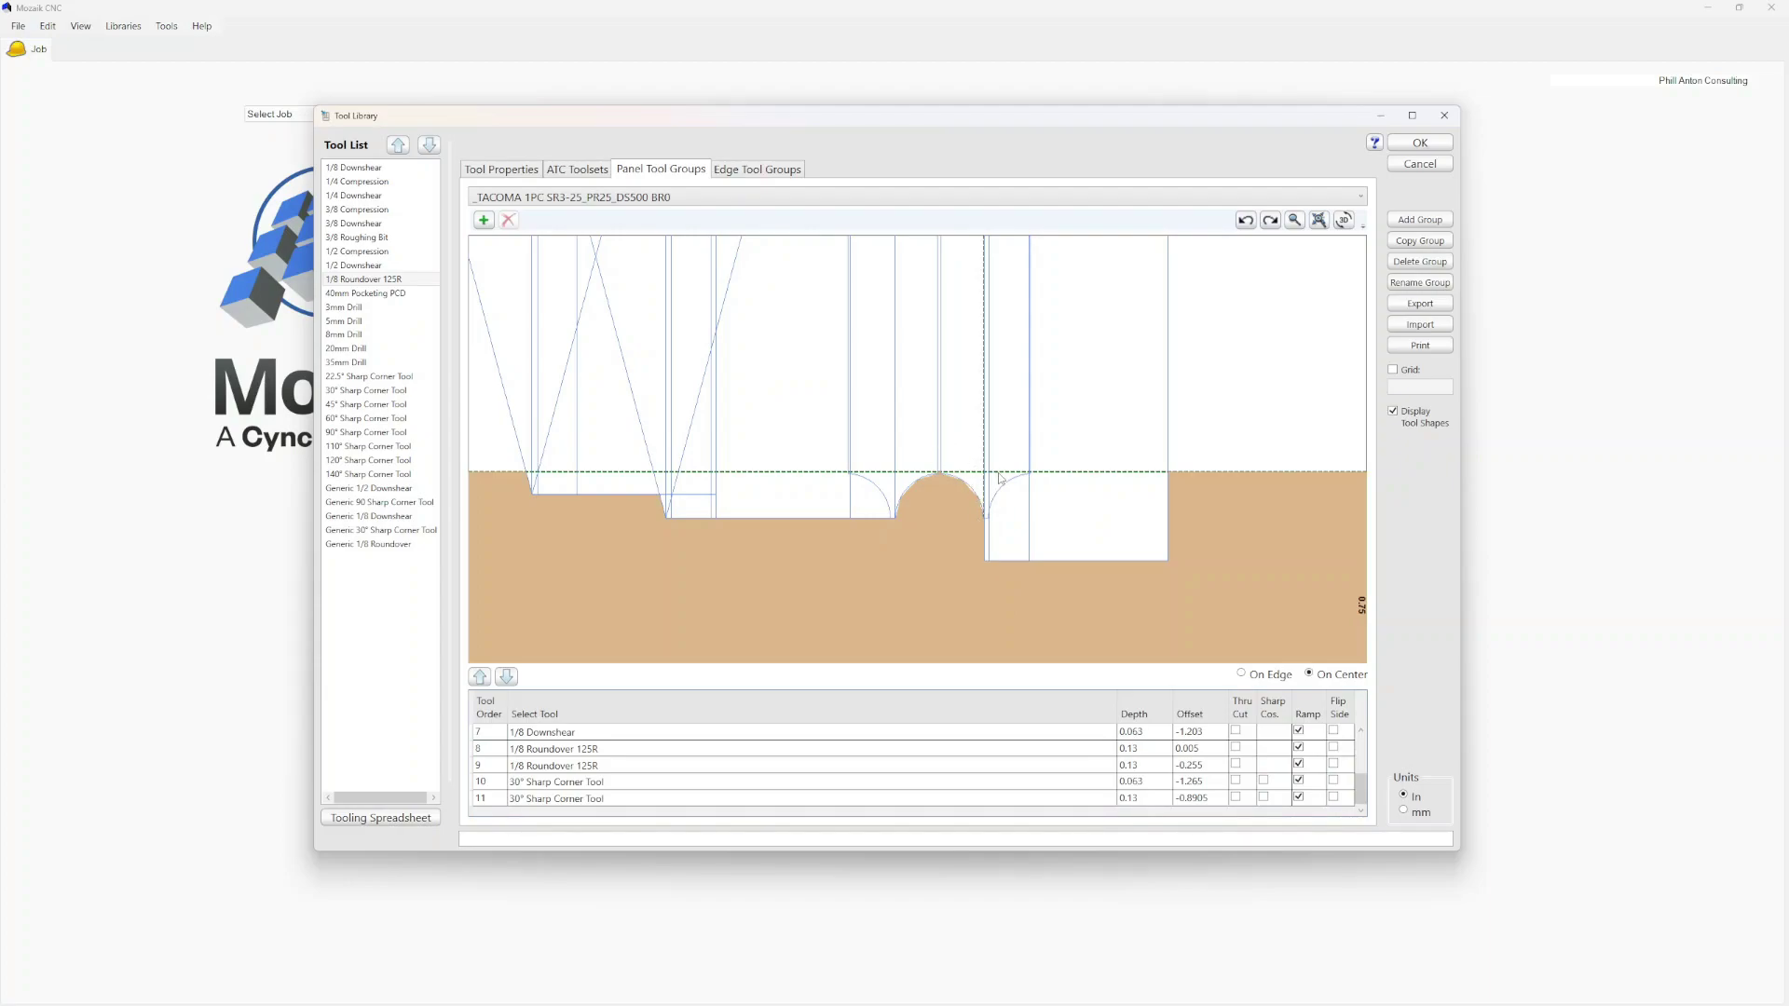
pyautogui.click(1218, 765)
pyautogui.click(1221, 786)
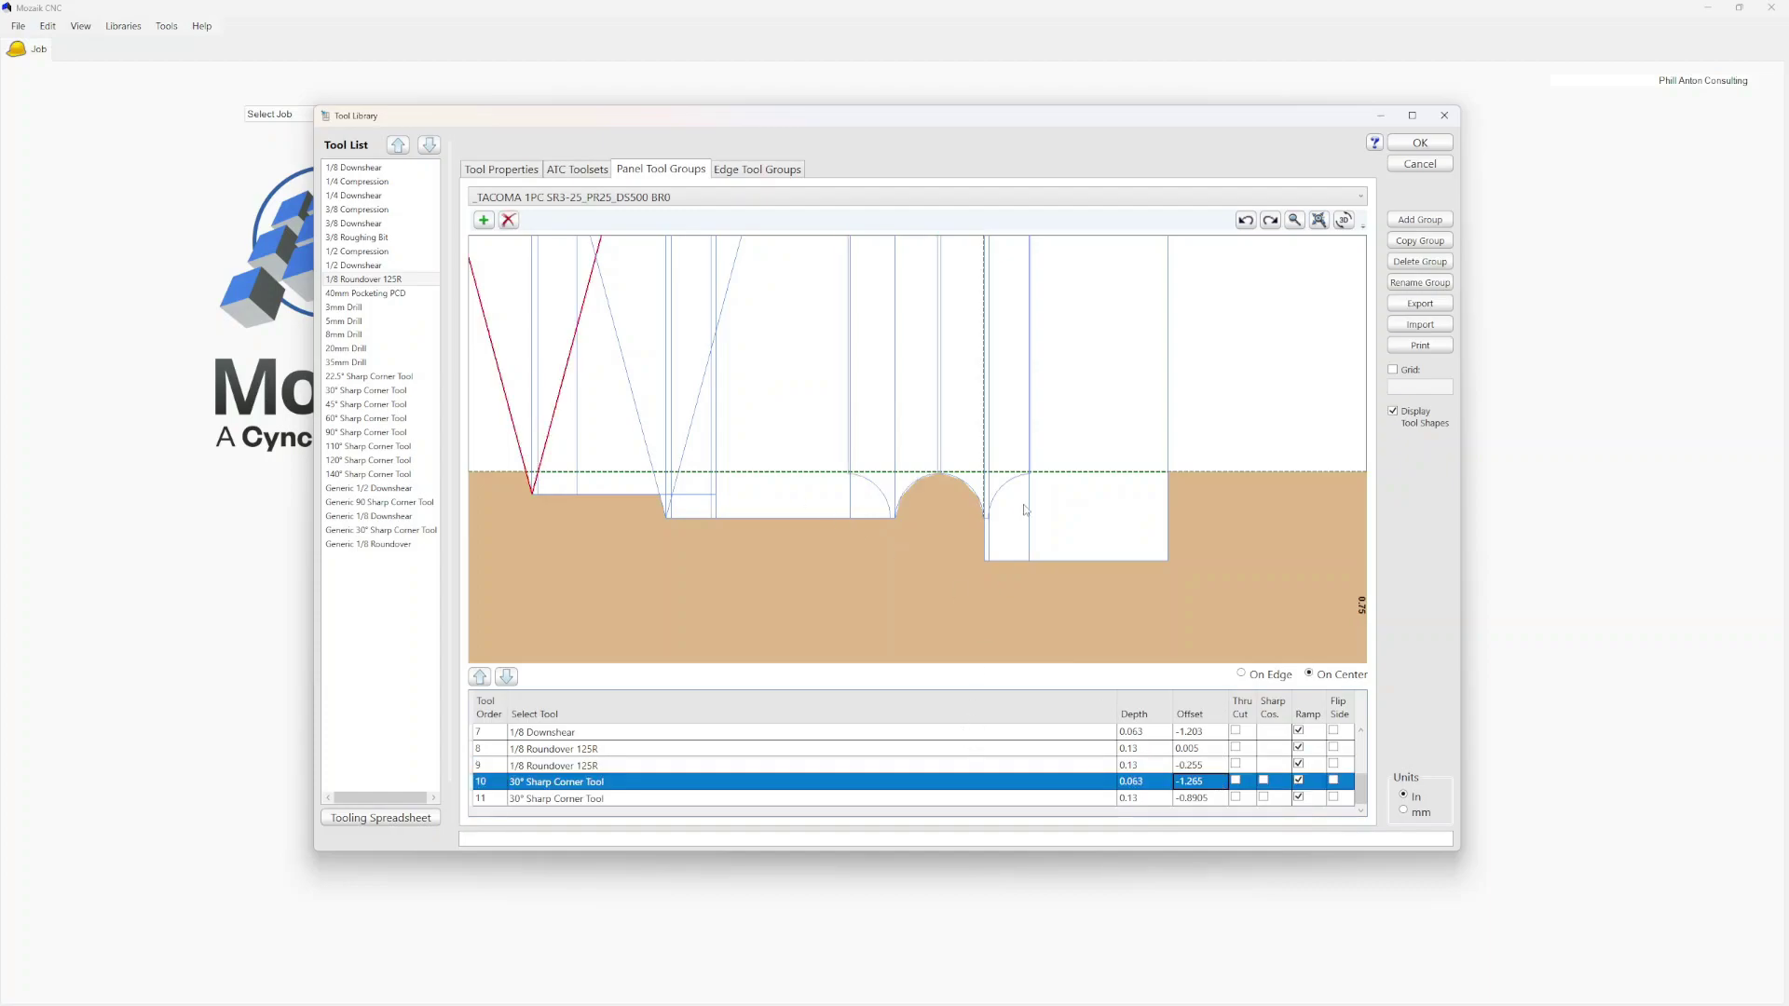
pyautogui.scroll(-3, 1028, 488)
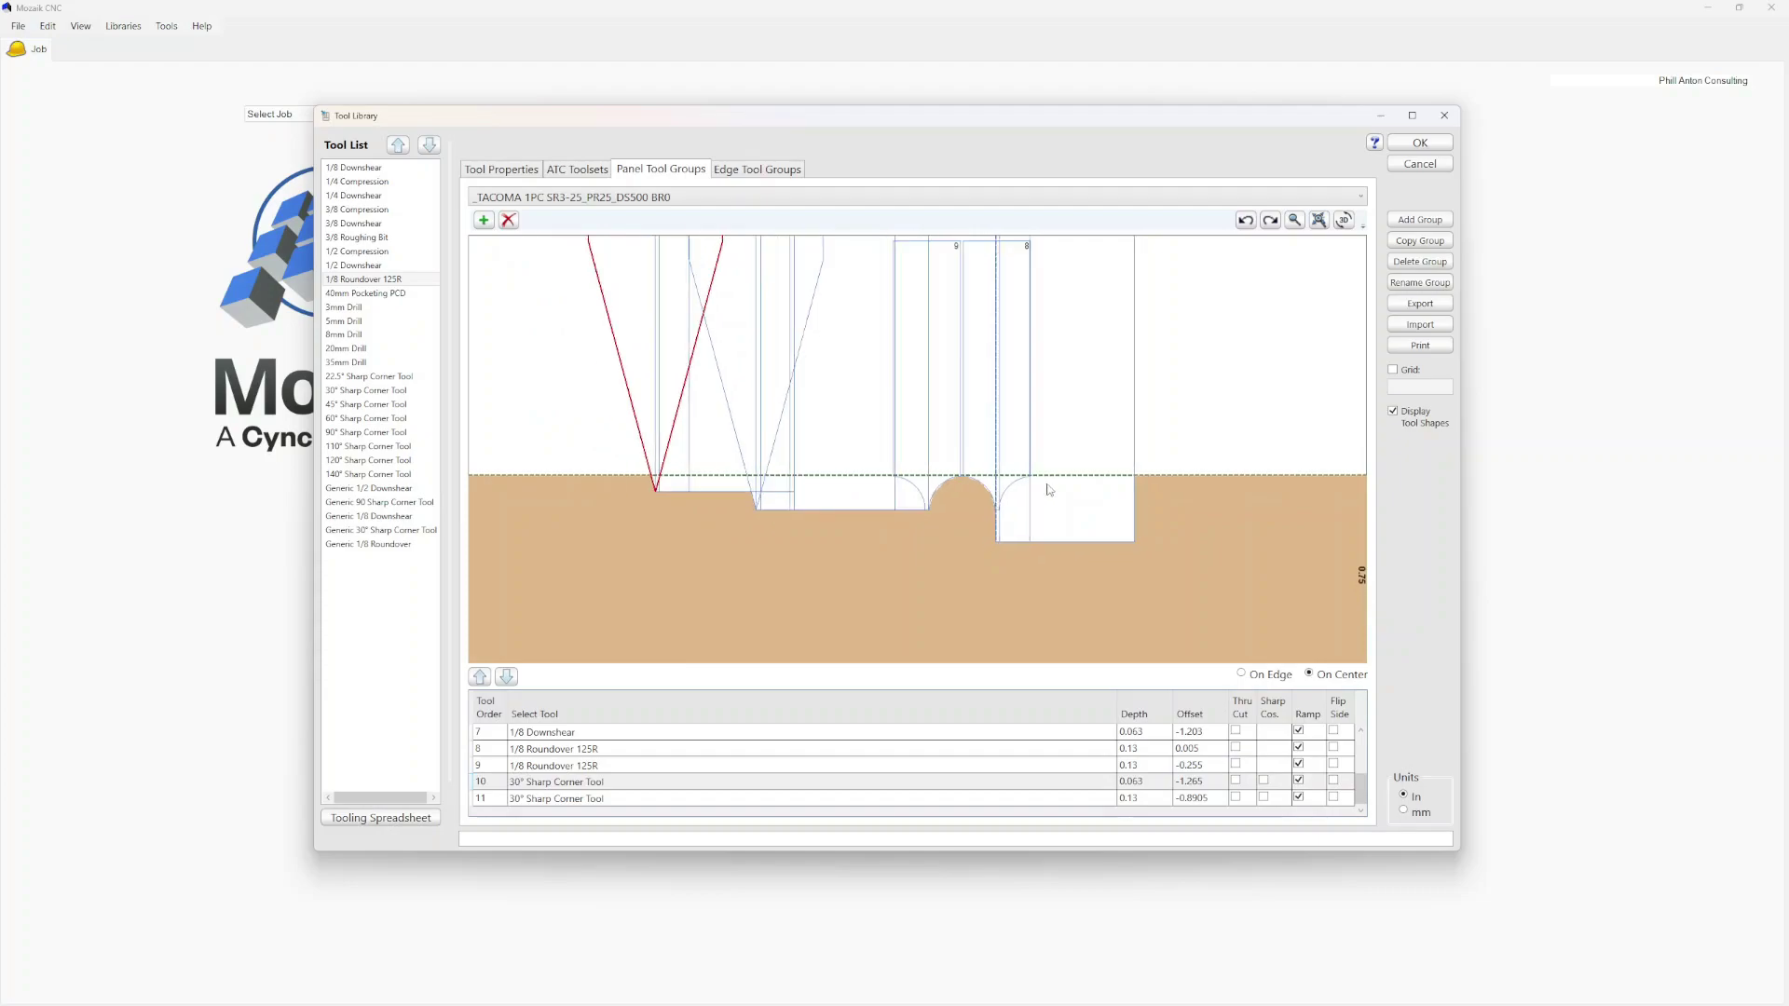
pyautogui.scroll(-1, 1049, 489)
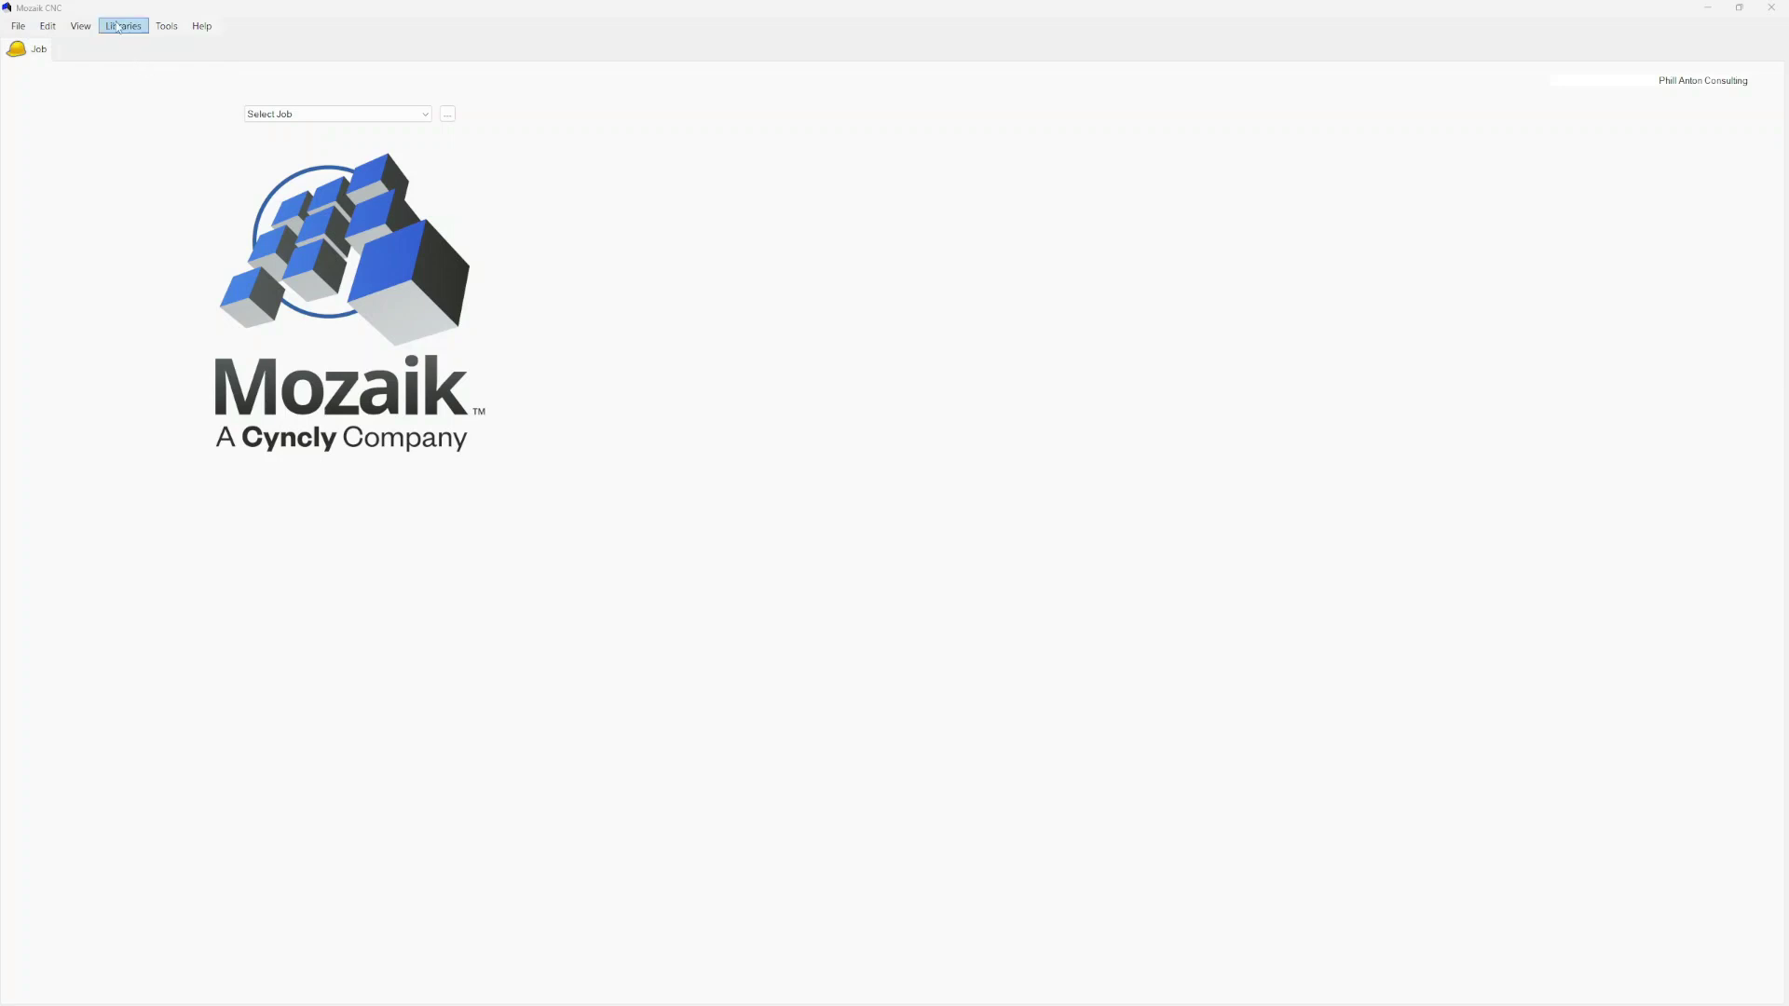
# Open the door library and create a new library named PAC Doors
pyautogui.click(120, 27)
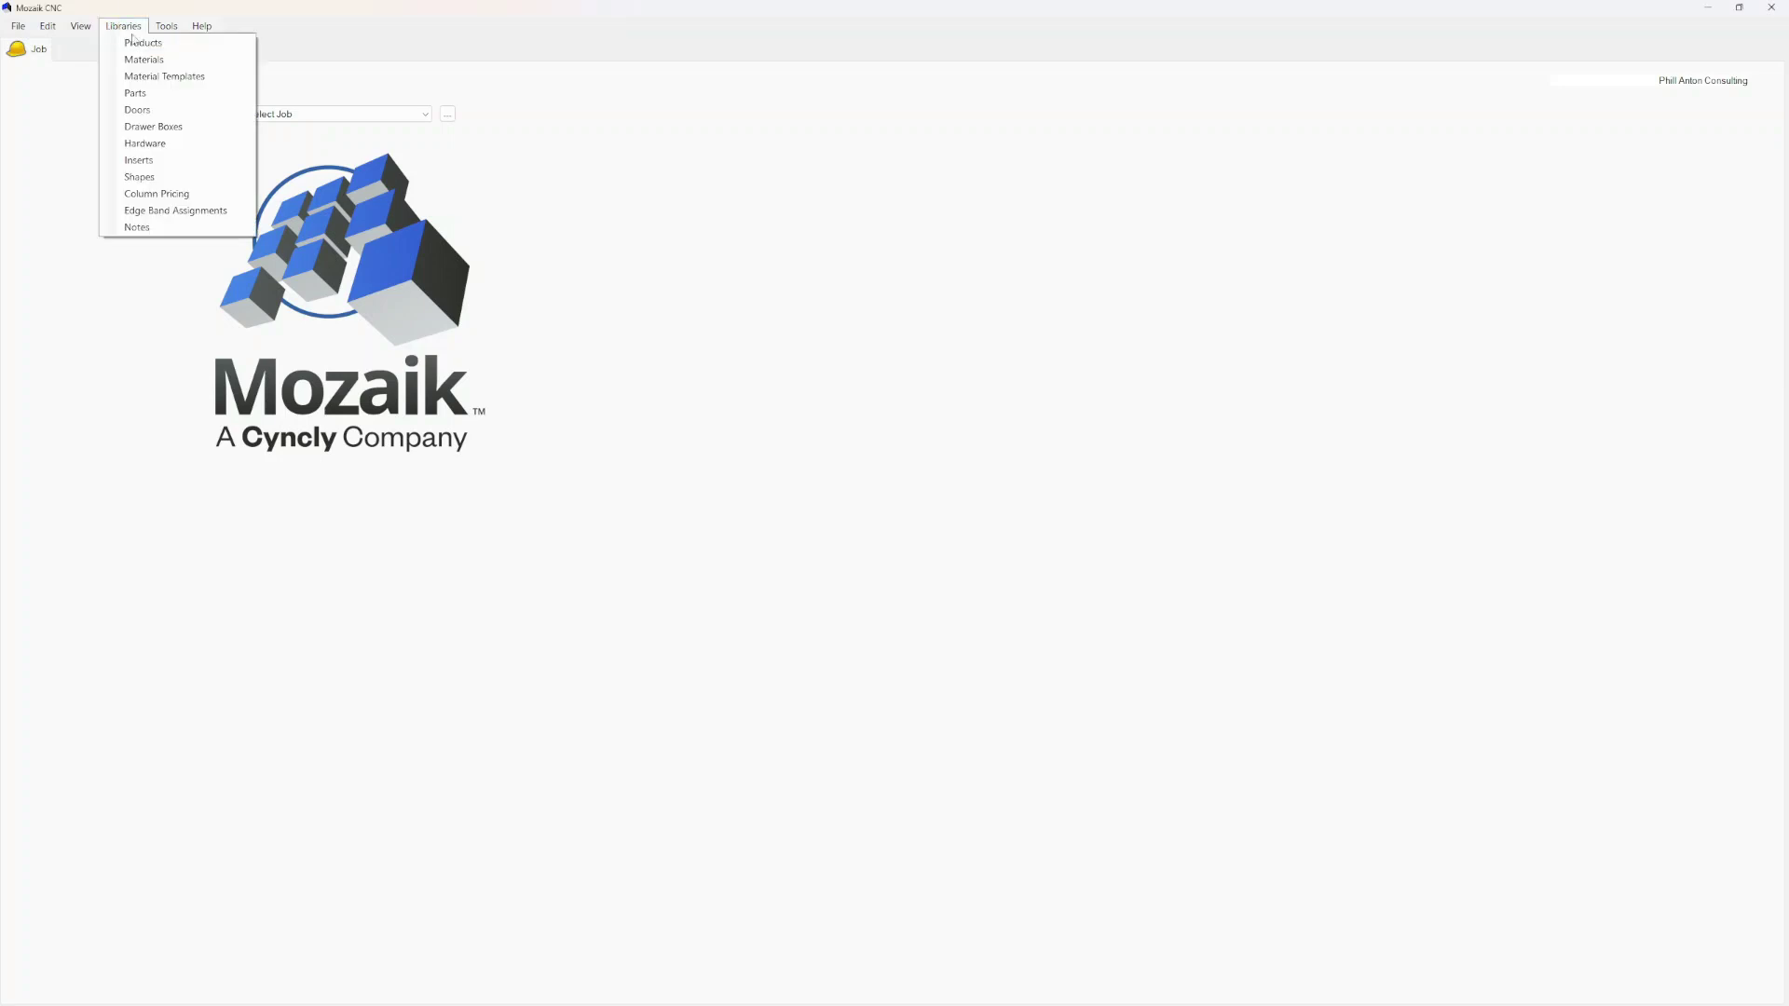
pyautogui.click(161, 115)
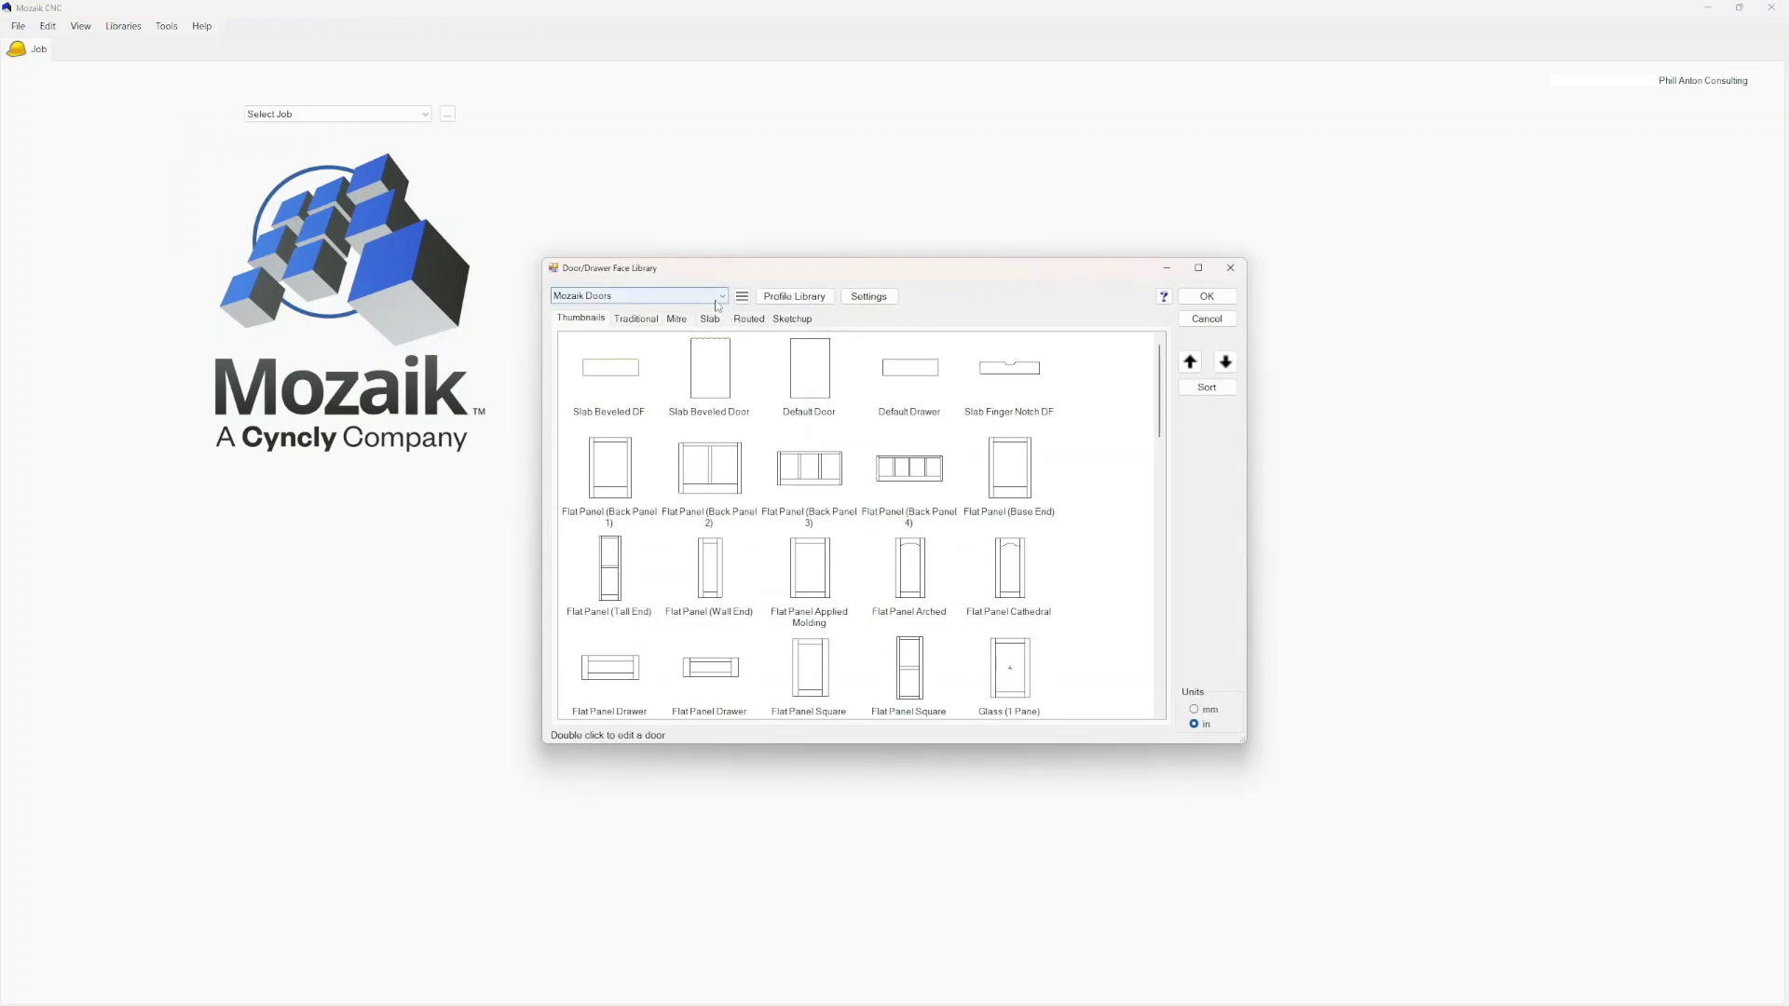
pyautogui.click(725, 297)
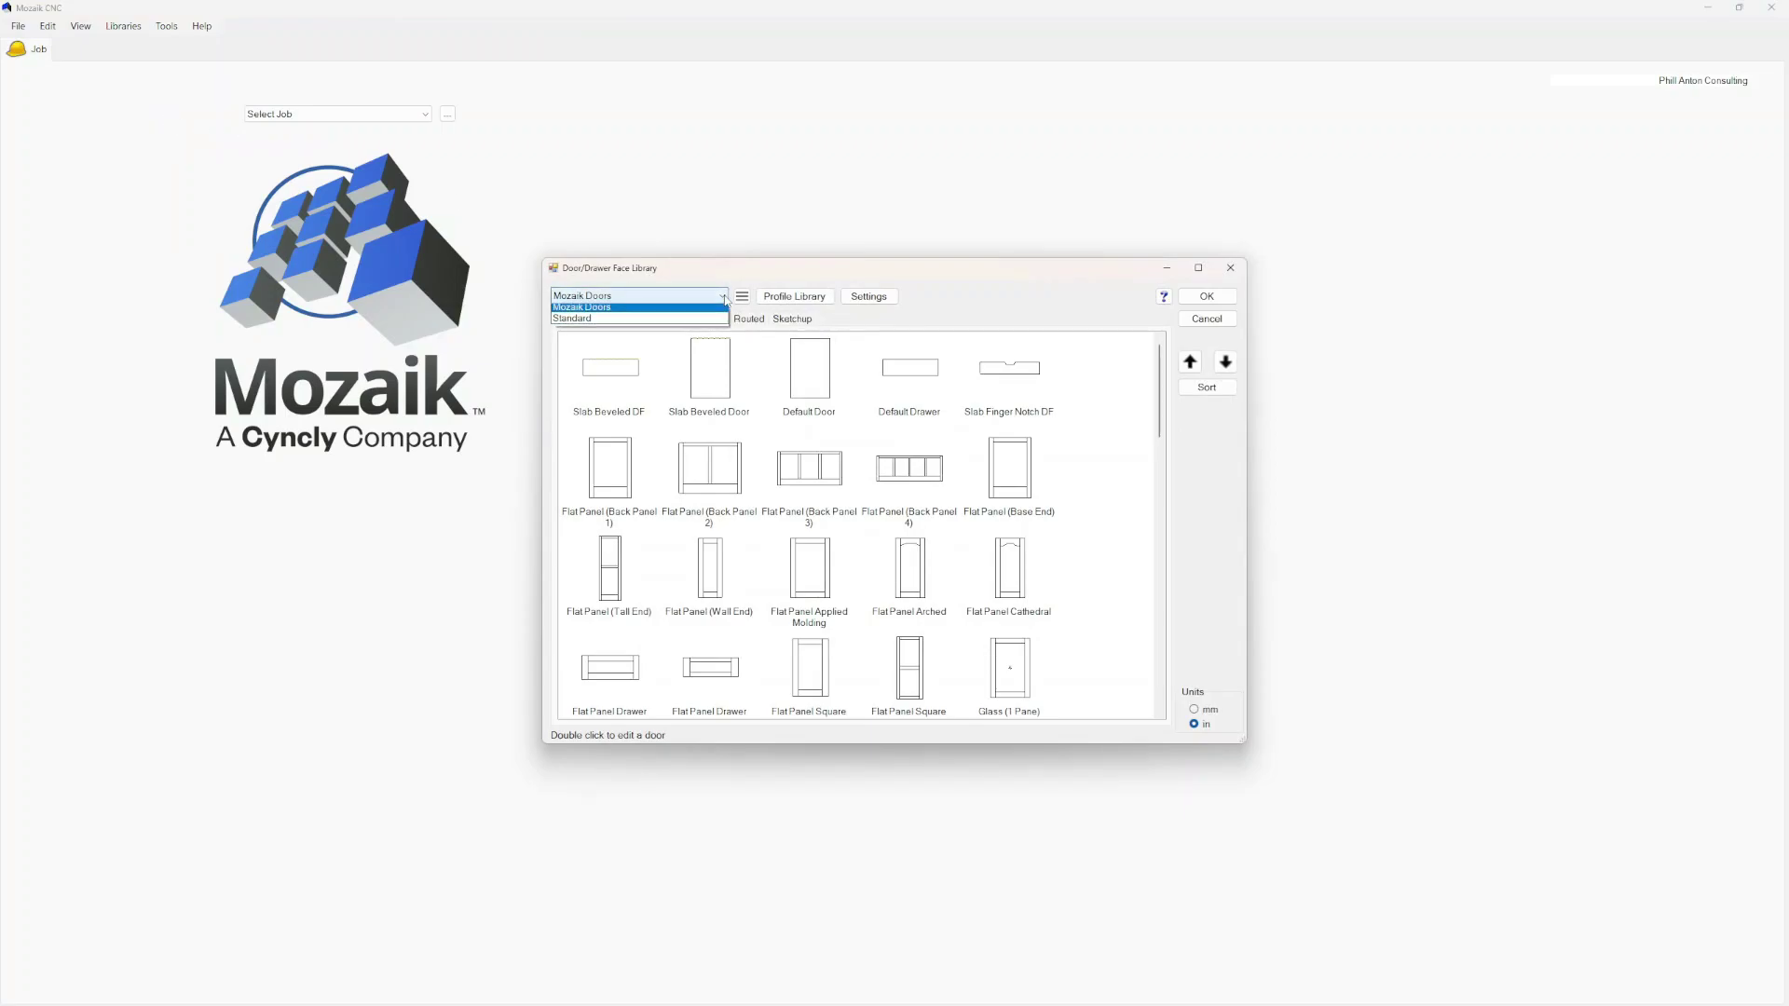
pyautogui.click(652, 310)
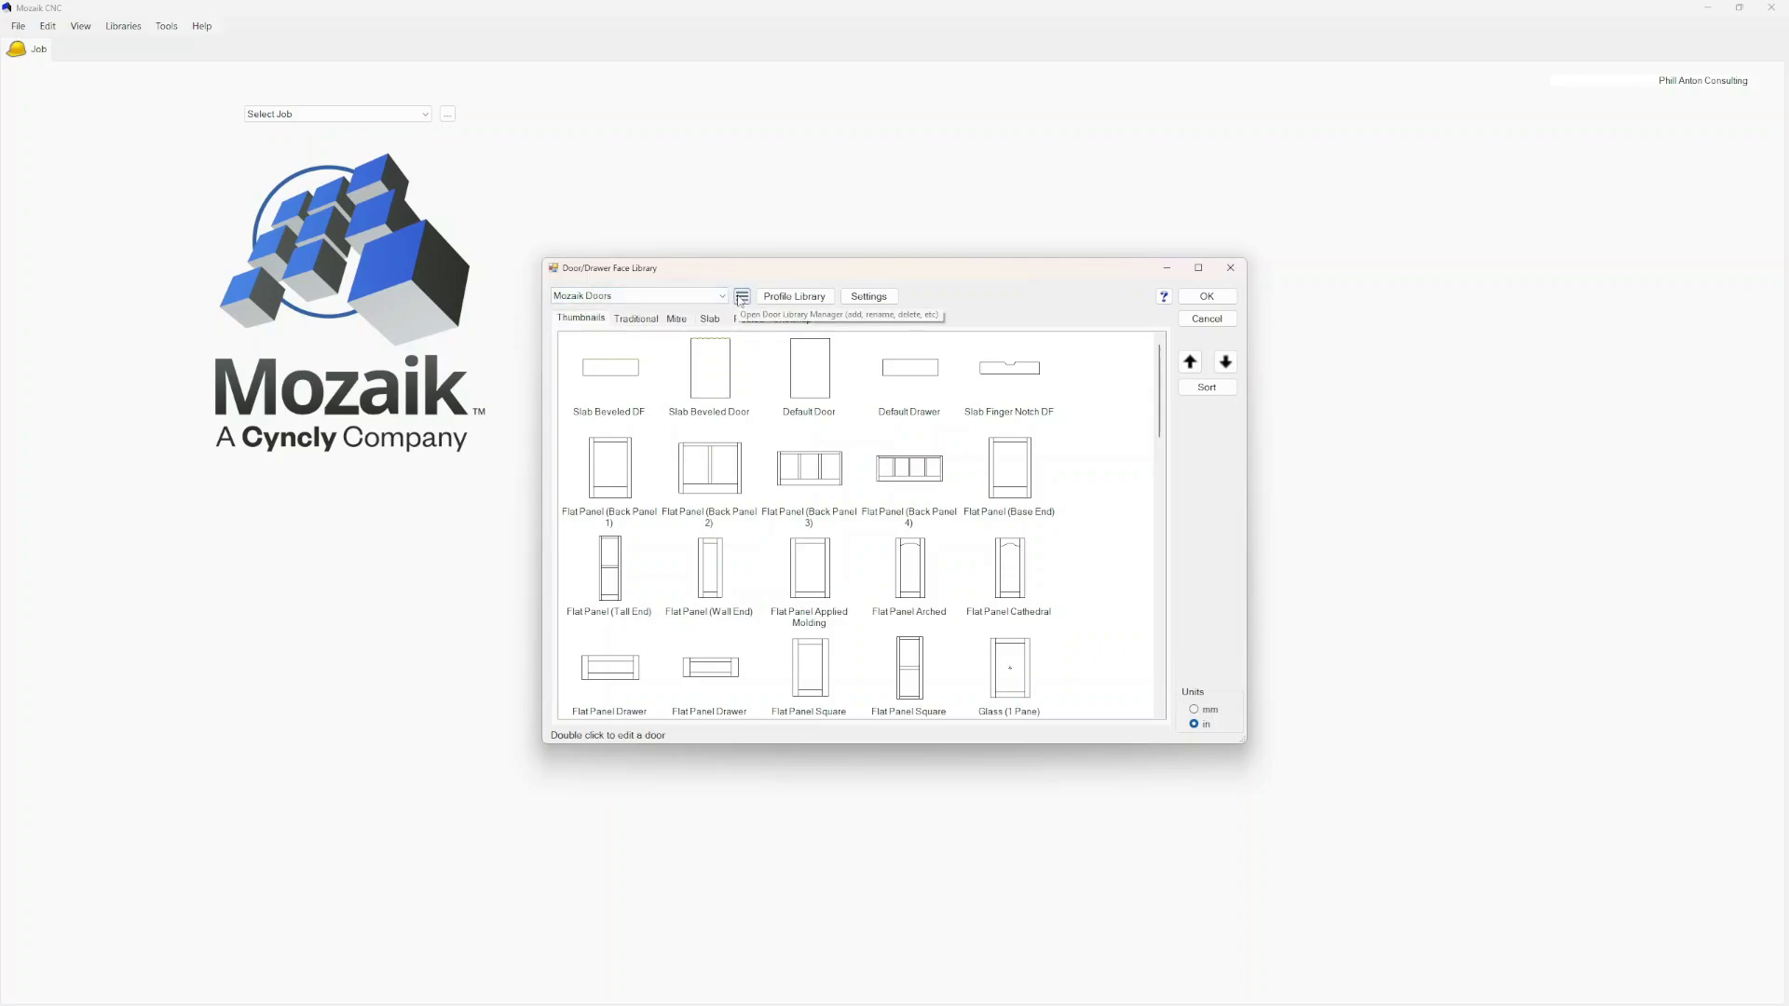
pyautogui.click(742, 298)
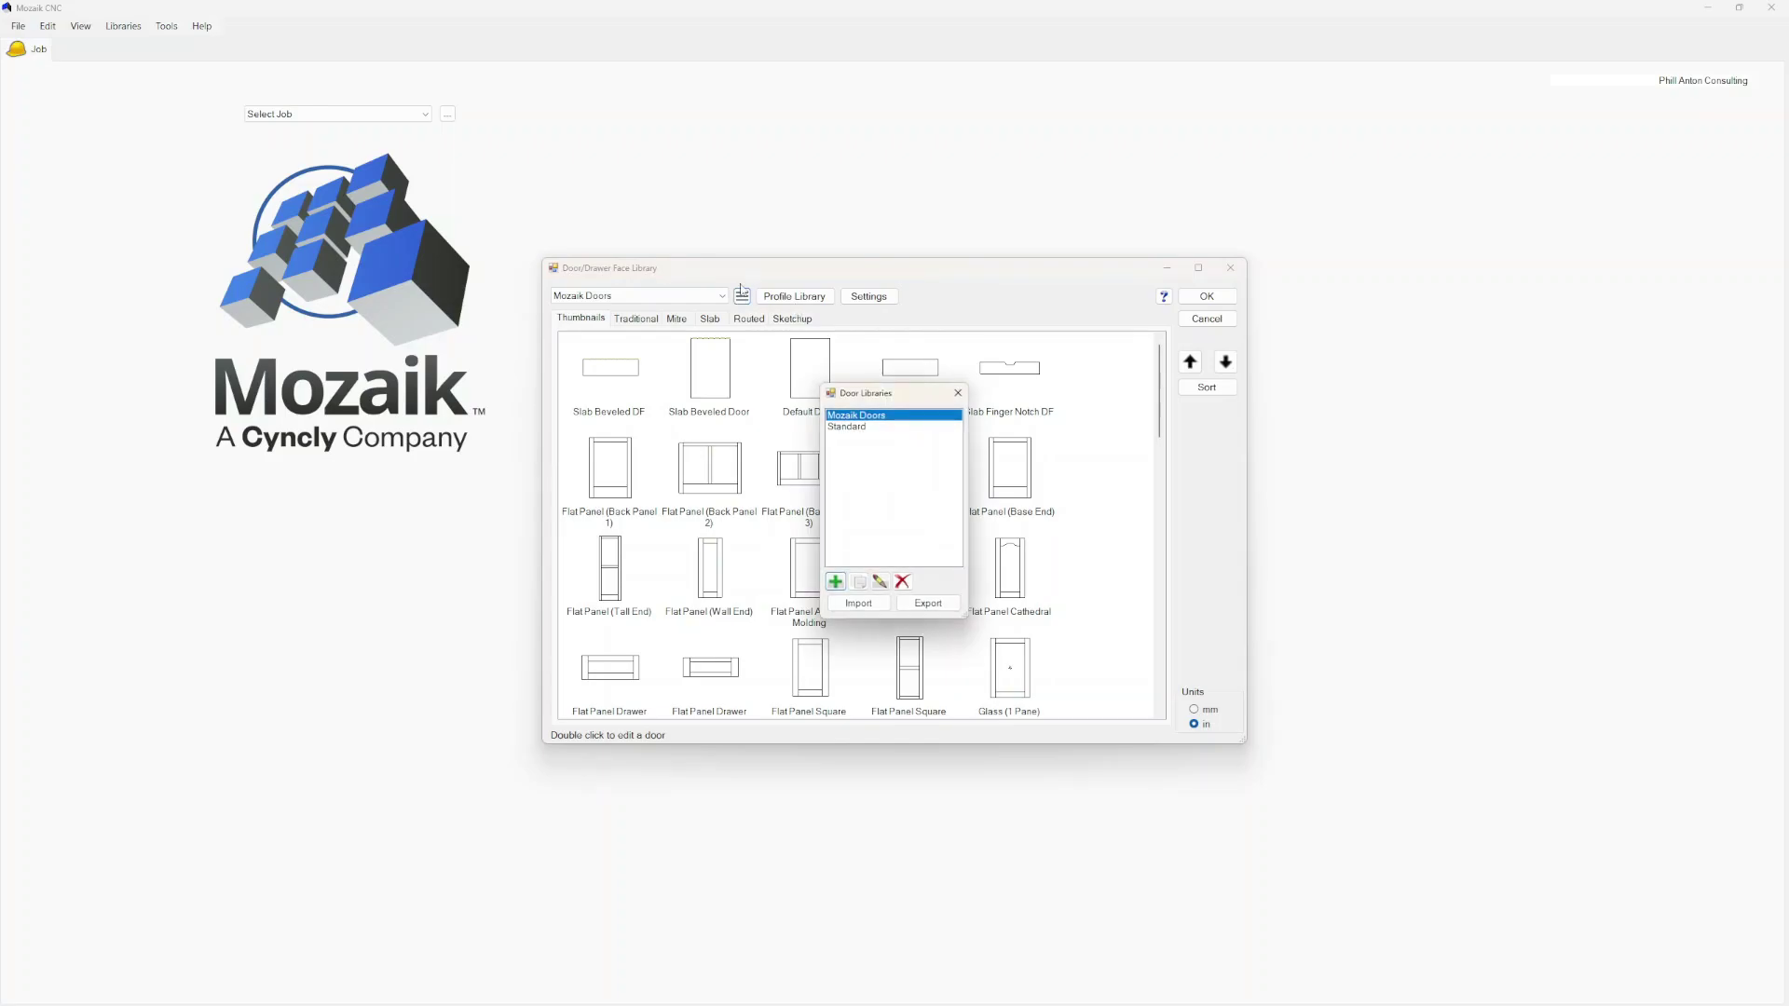
pyautogui.click(836, 581)
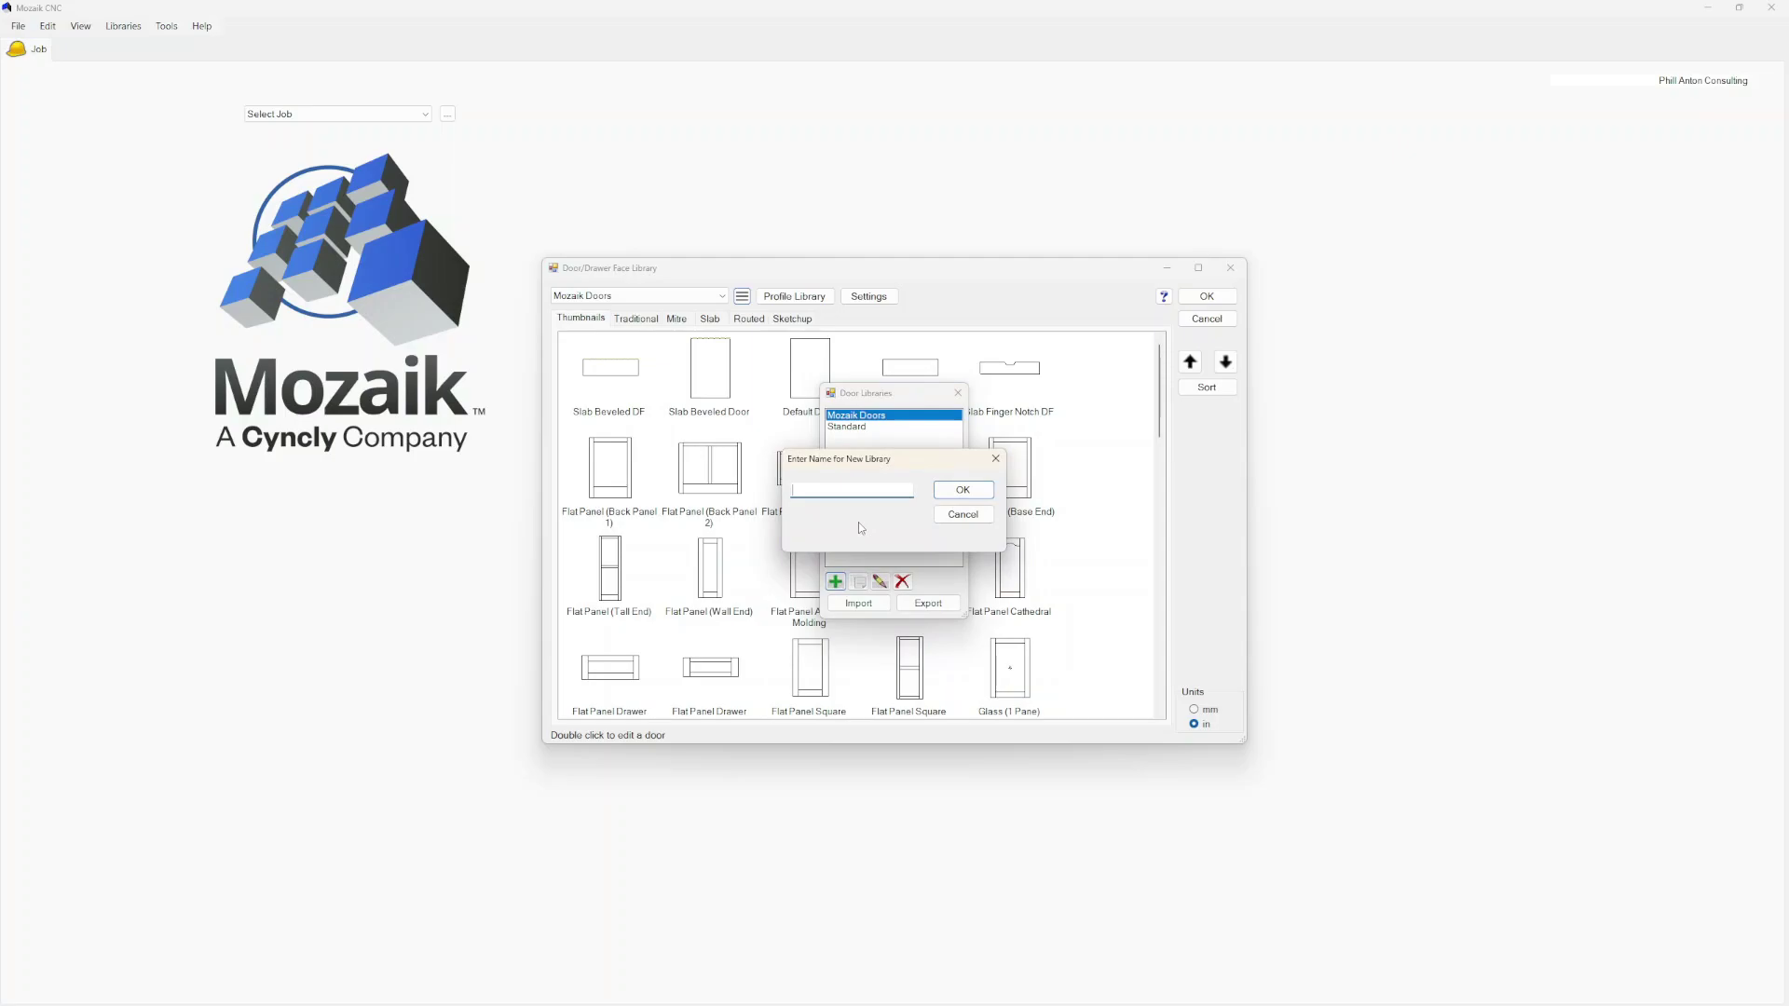
pyautogui.write('PAC Doors')
pyautogui.click(963, 489)
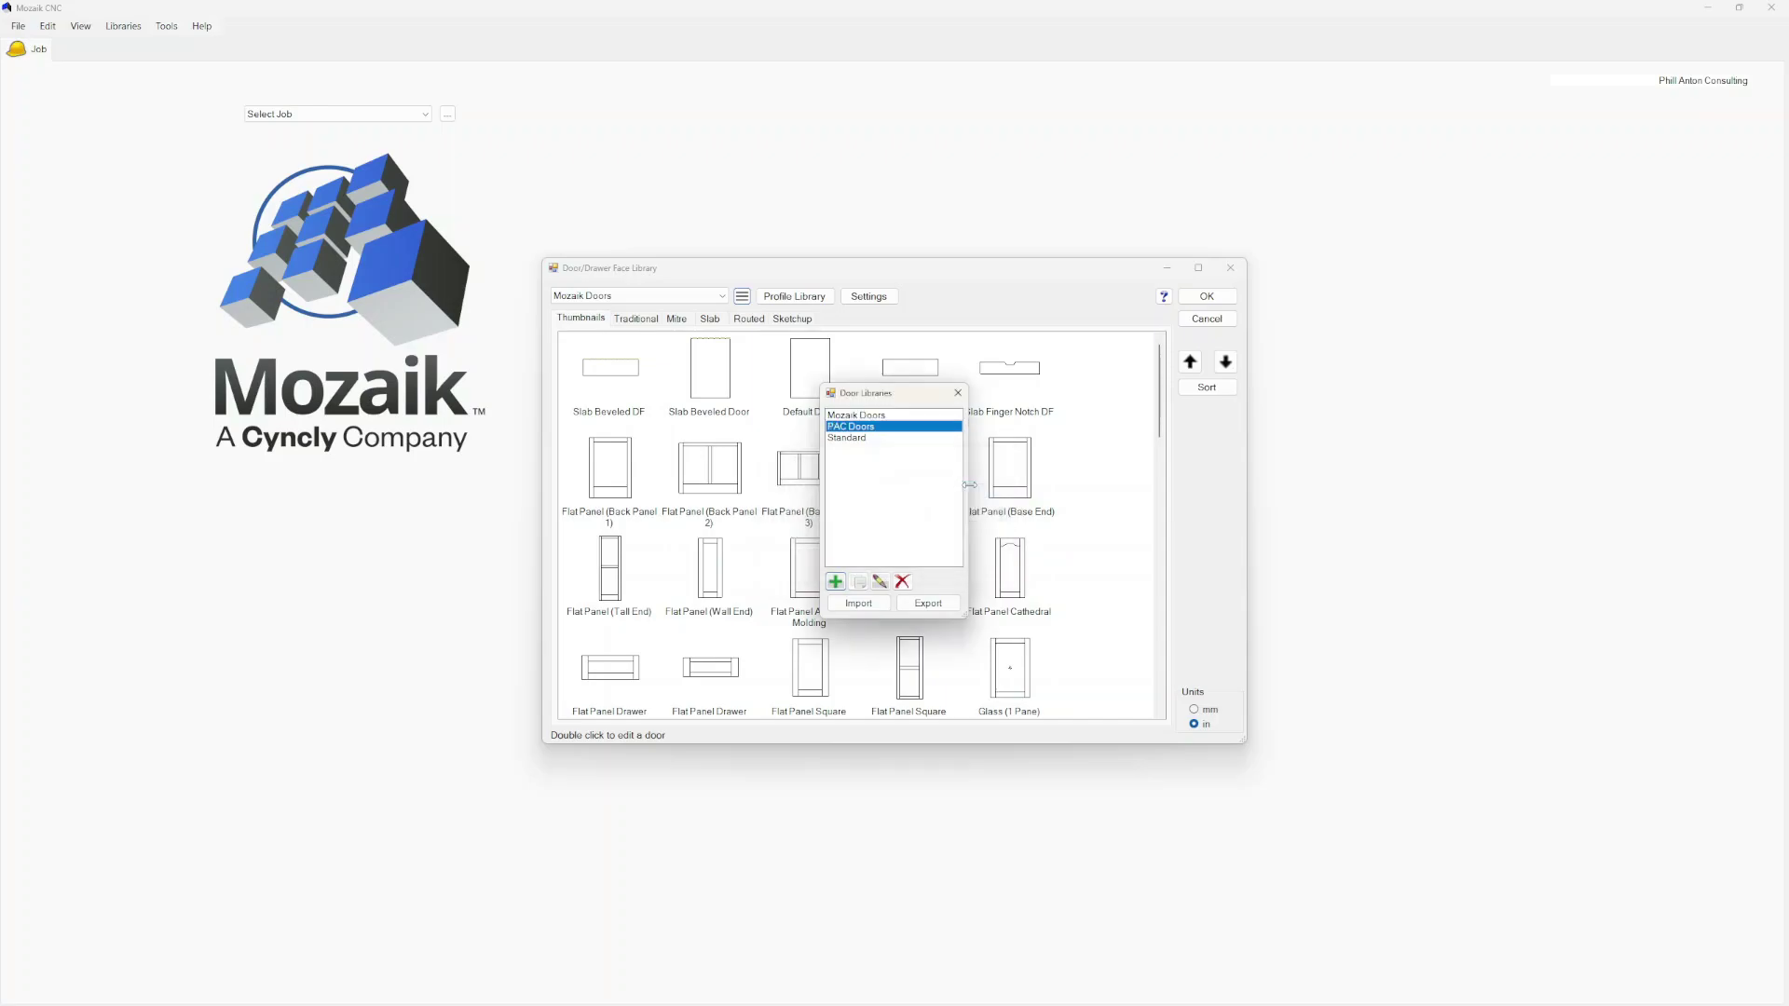
pyautogui.click(958, 392)
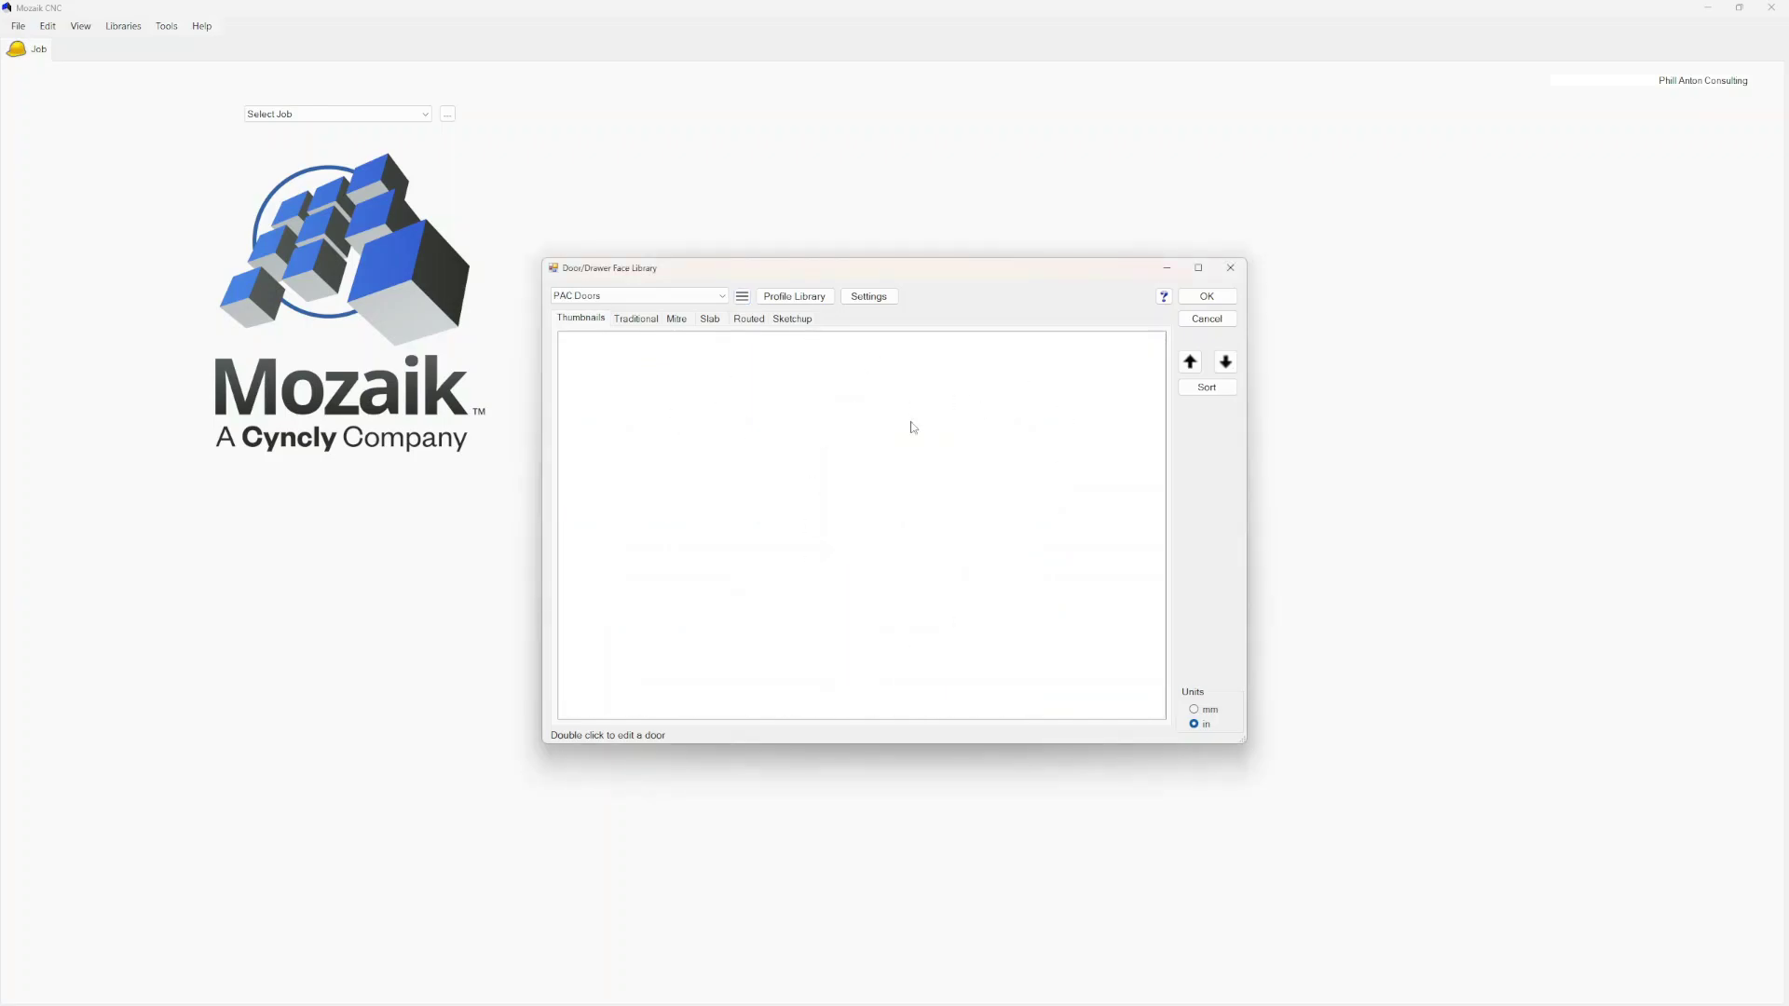
# Import _TACOMA 1PC DR SR3-25_PR25.dat from the downloaded Tacoma Door Files folder as a routed door in PAC Doors
pyautogui.click(747, 320)
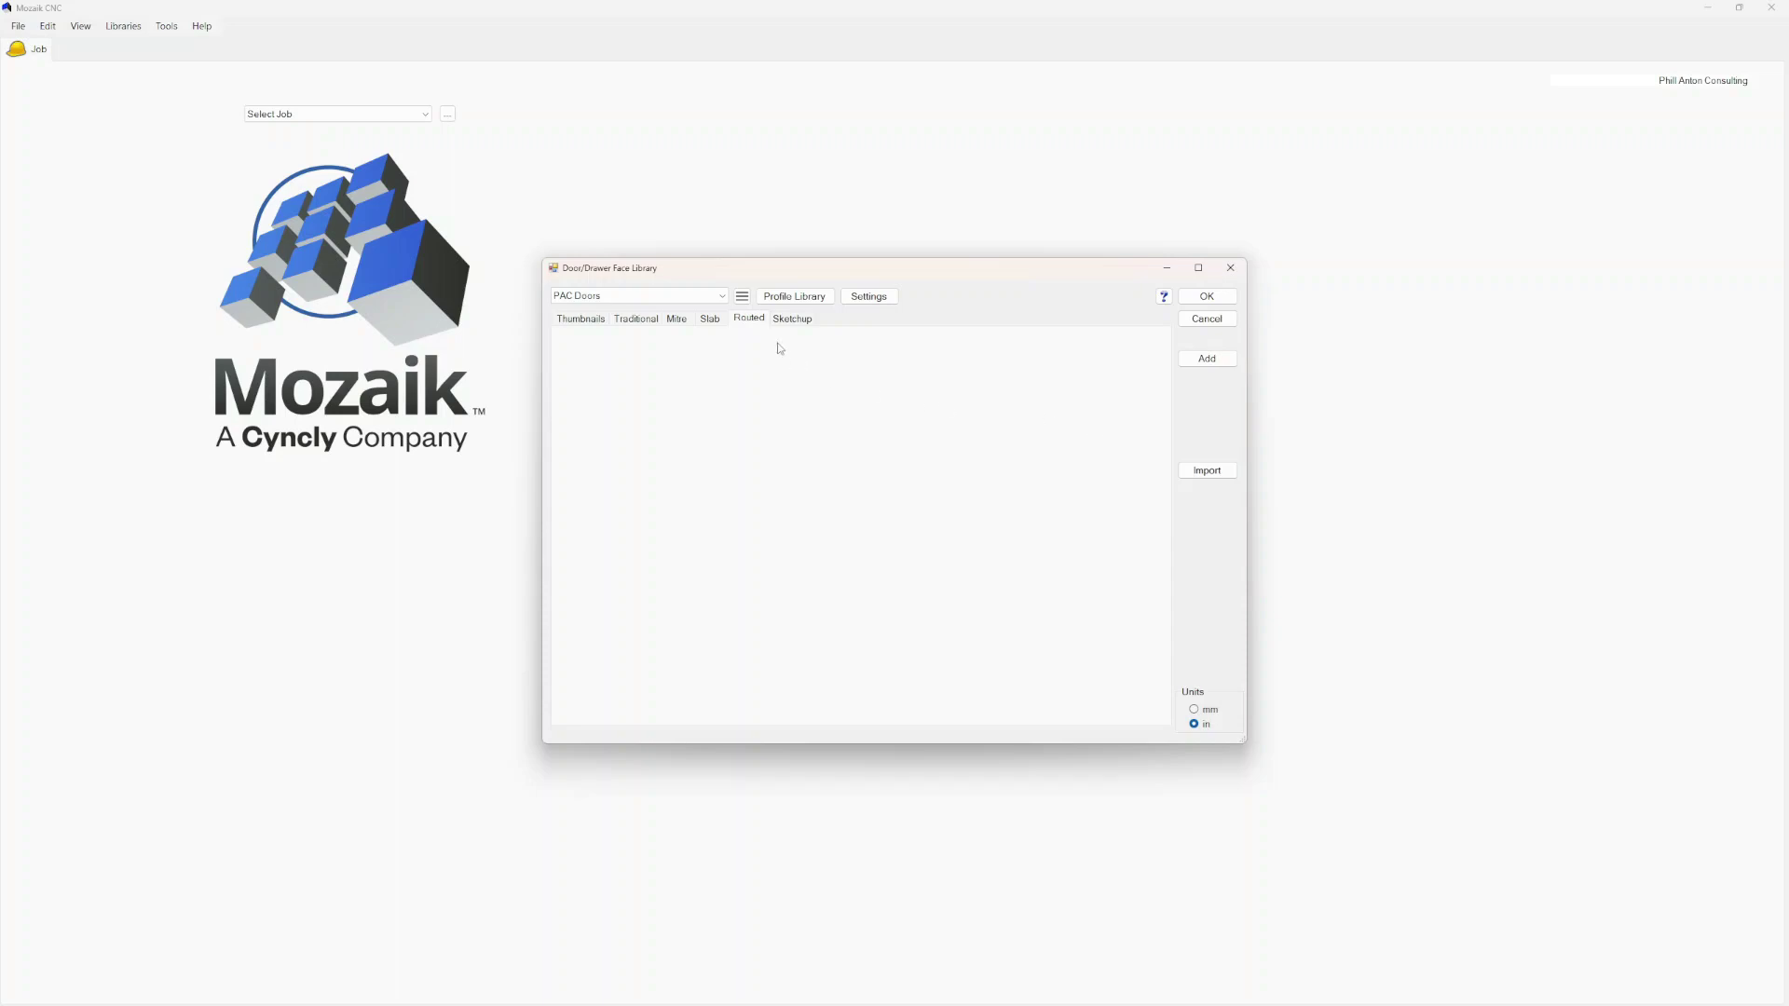
pyautogui.click(1216, 474)
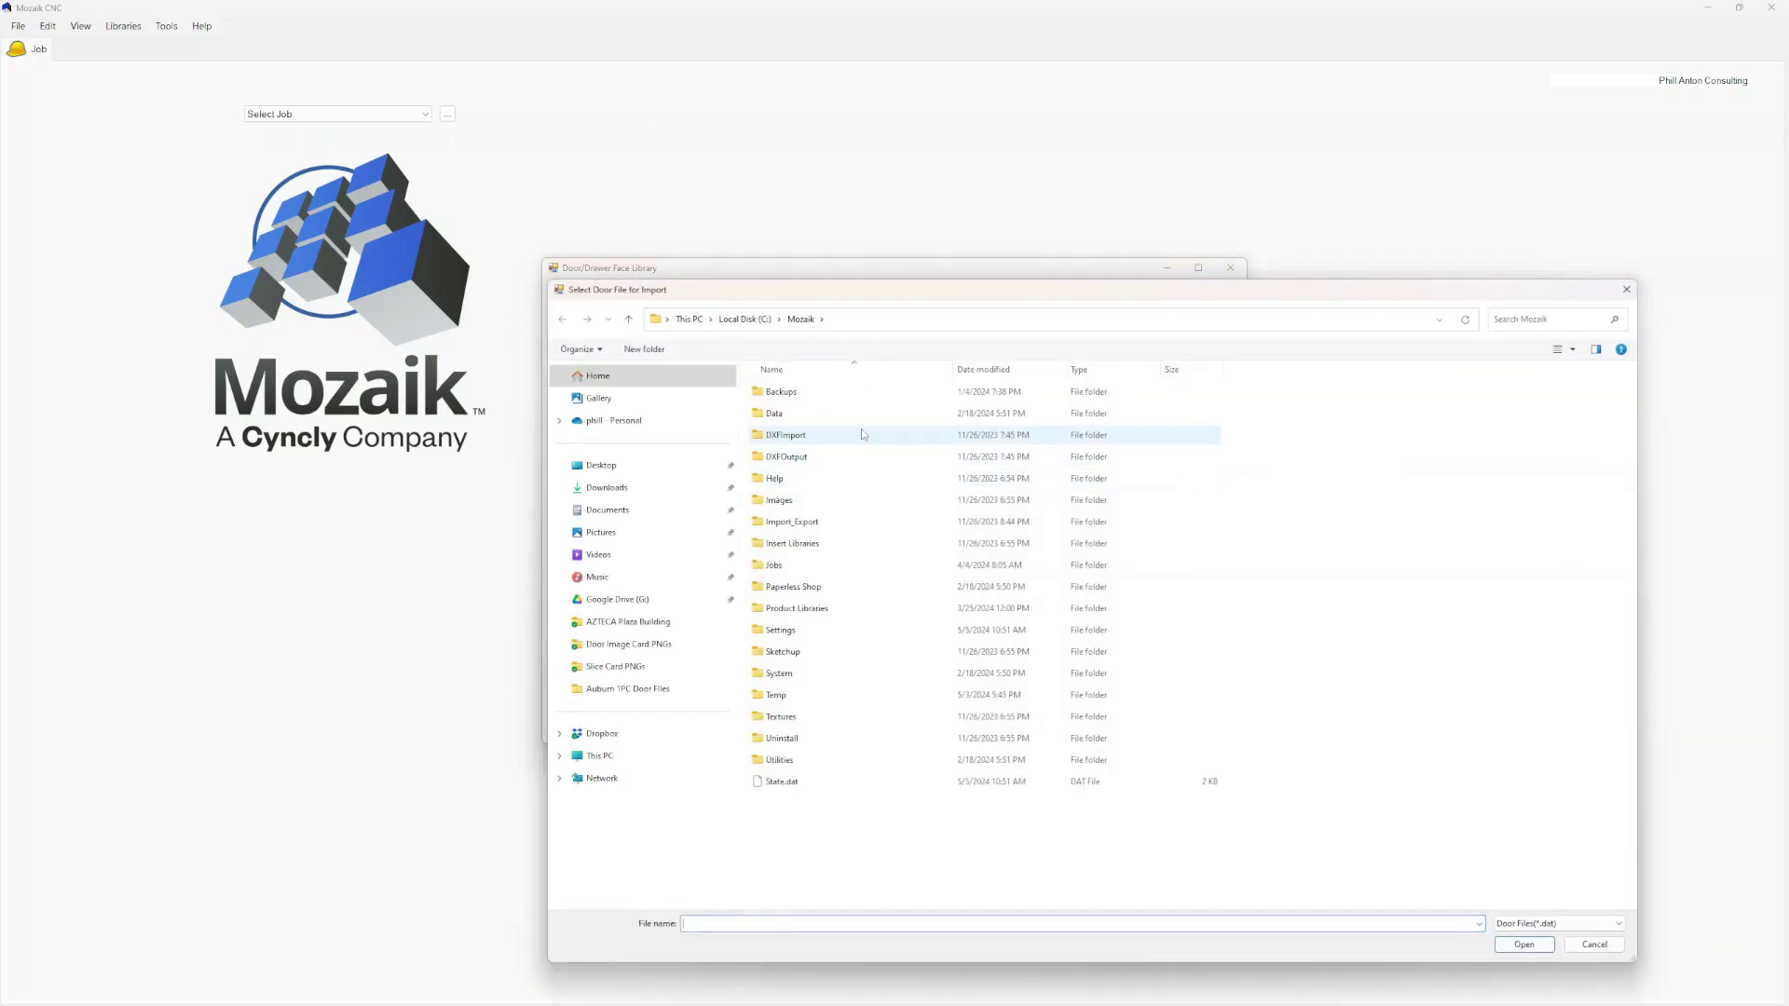
pyautogui.click(633, 494)
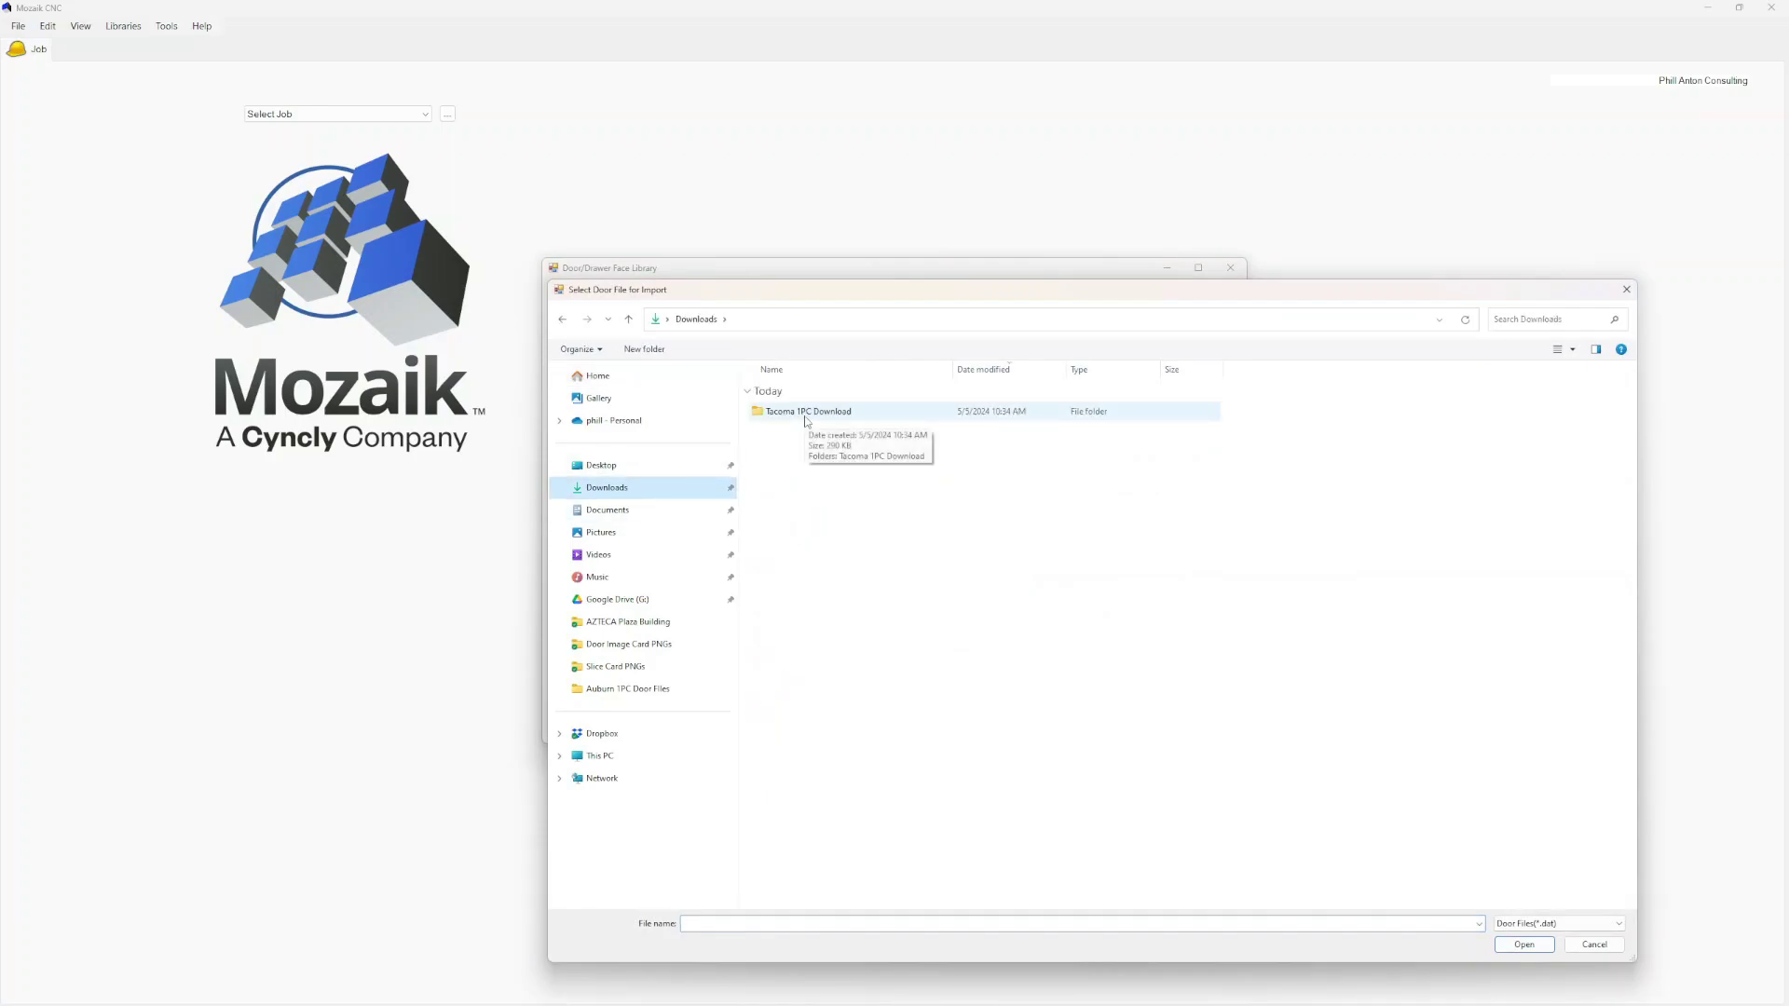
pyautogui.doubleClick(807, 411)
pyautogui.doubleClick(807, 412)
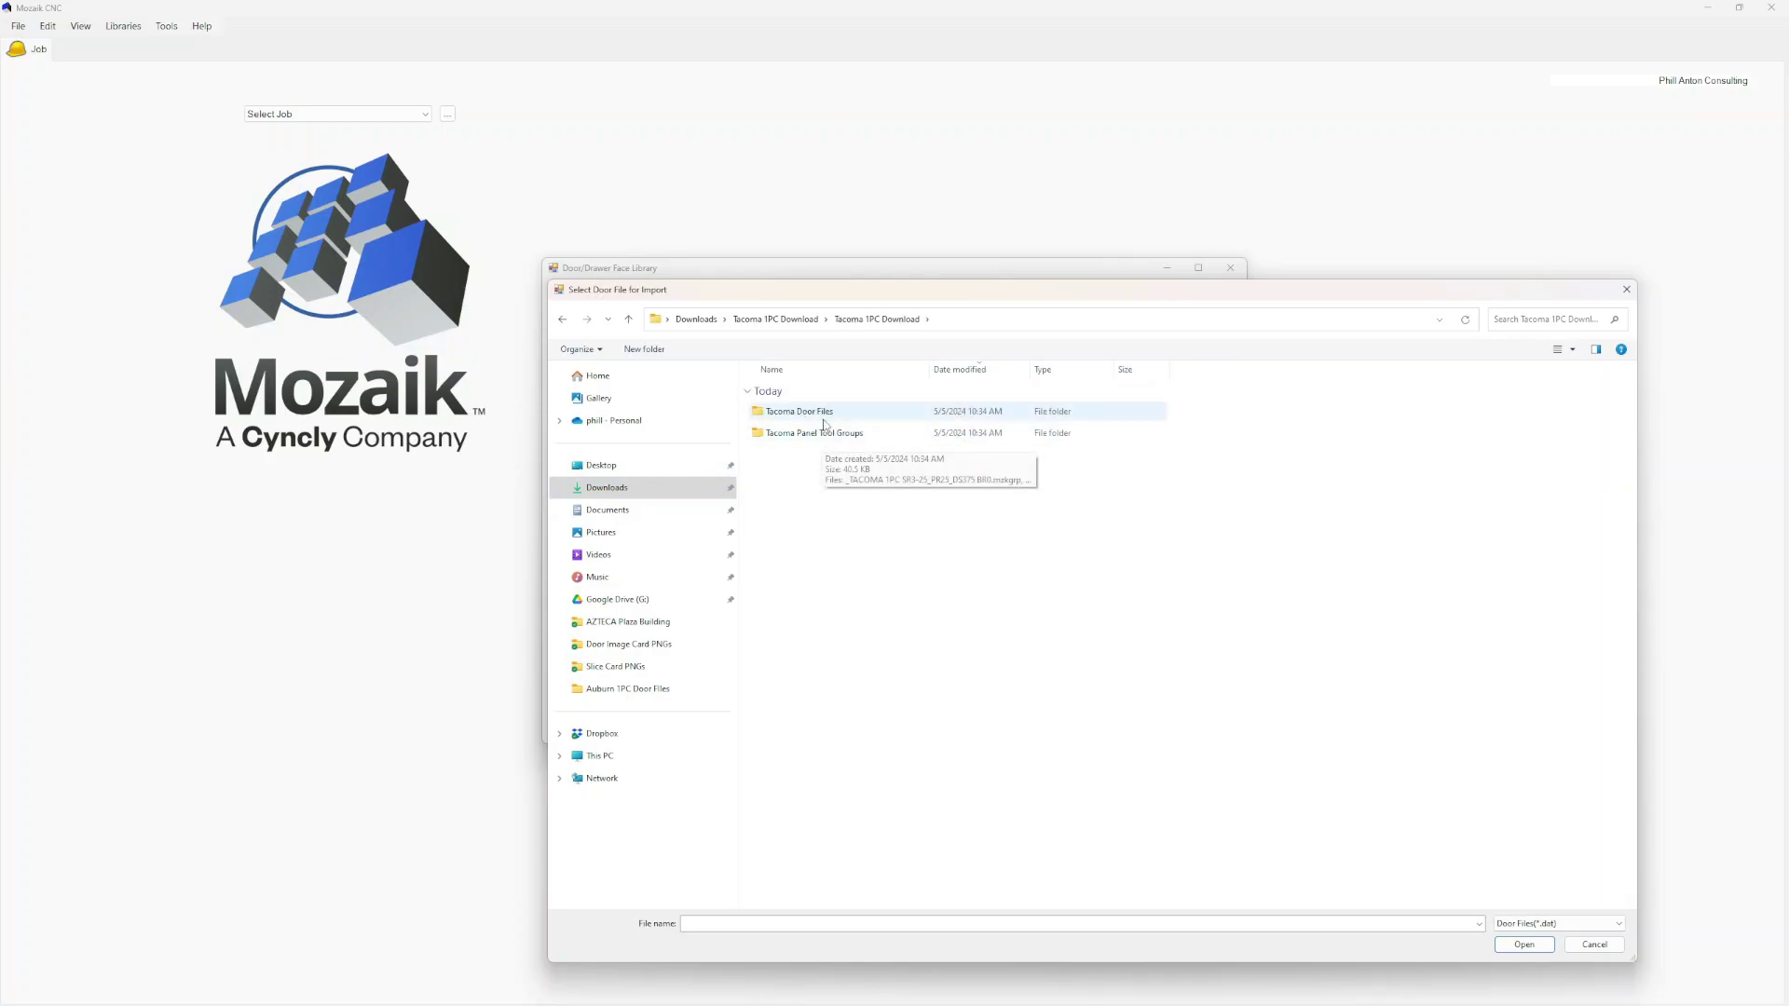
pyautogui.doubleClick(808, 413)
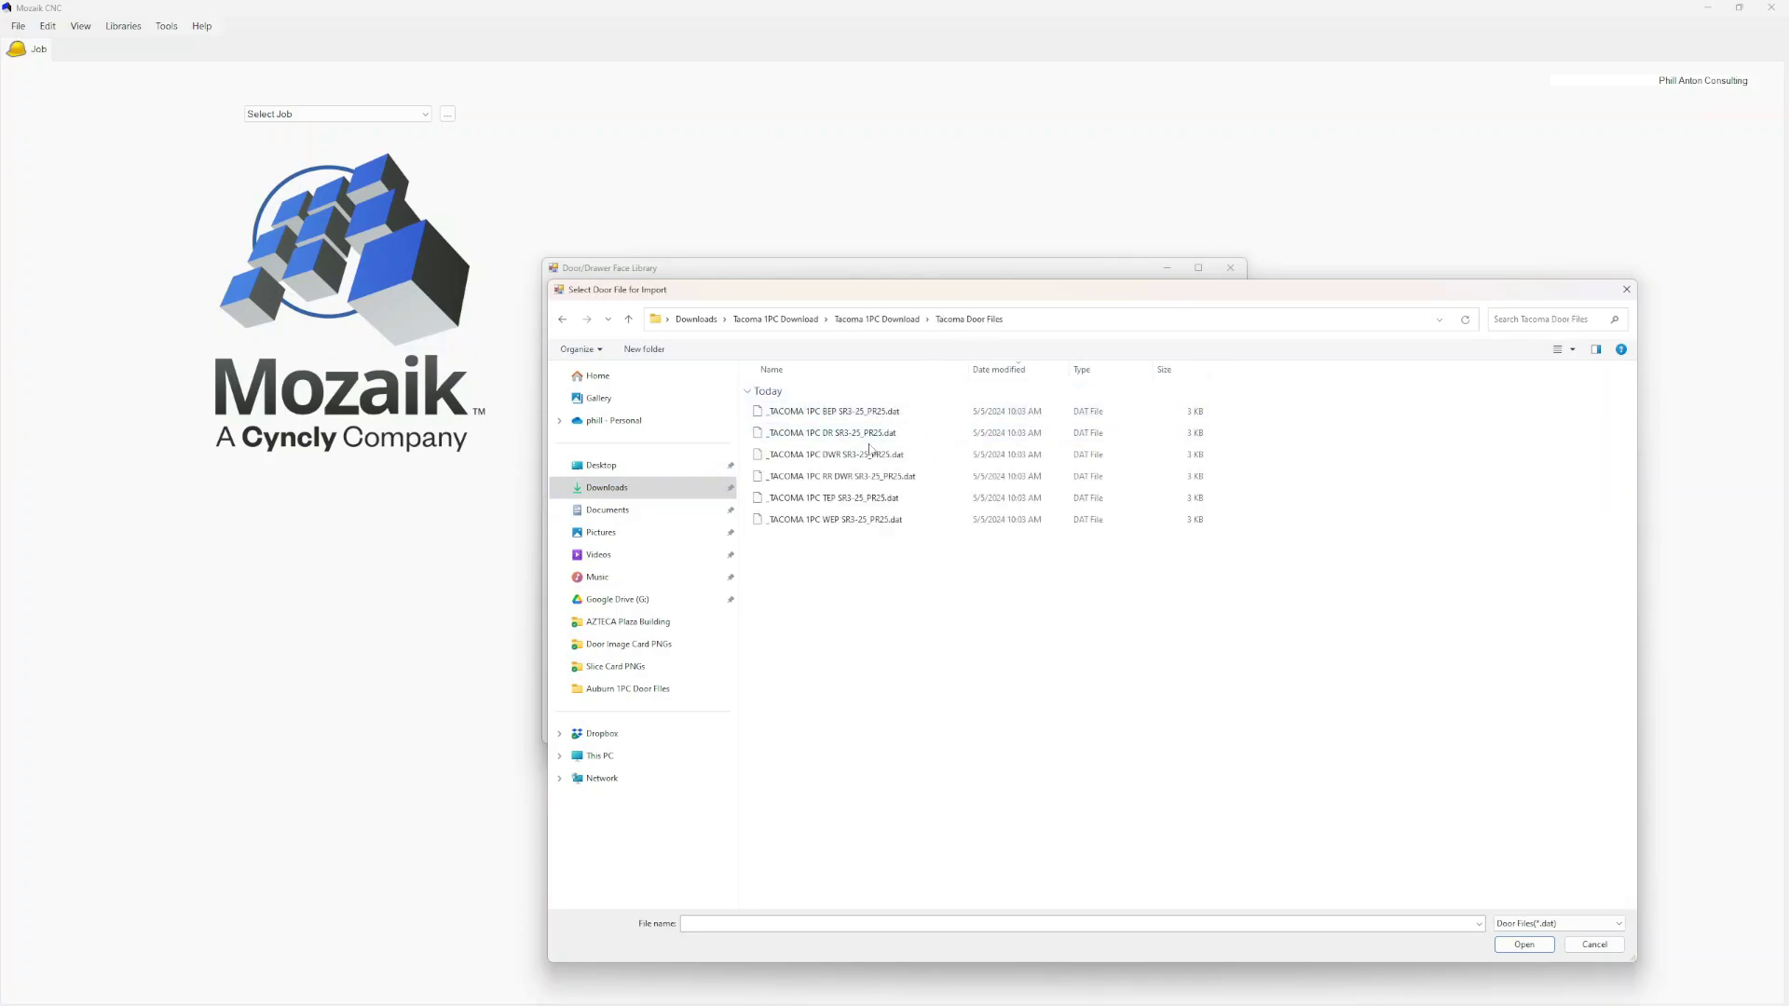
pyautogui.click(849, 434)
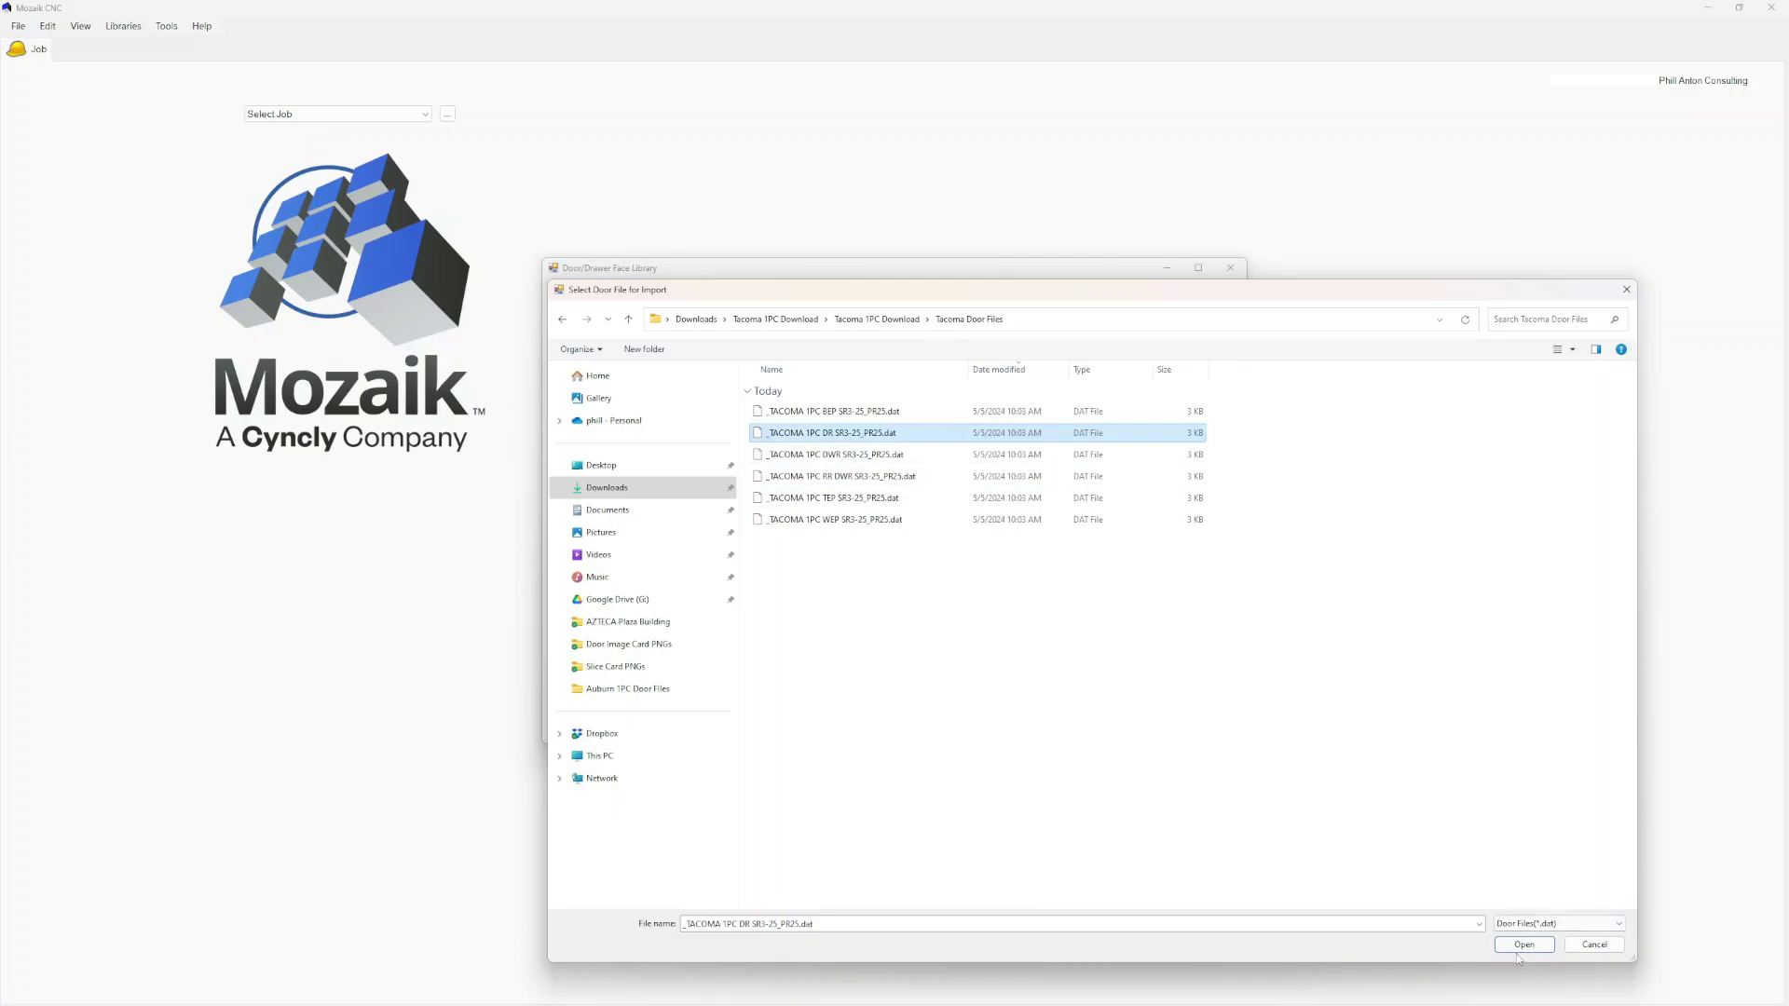
pyautogui.click(1523, 947)
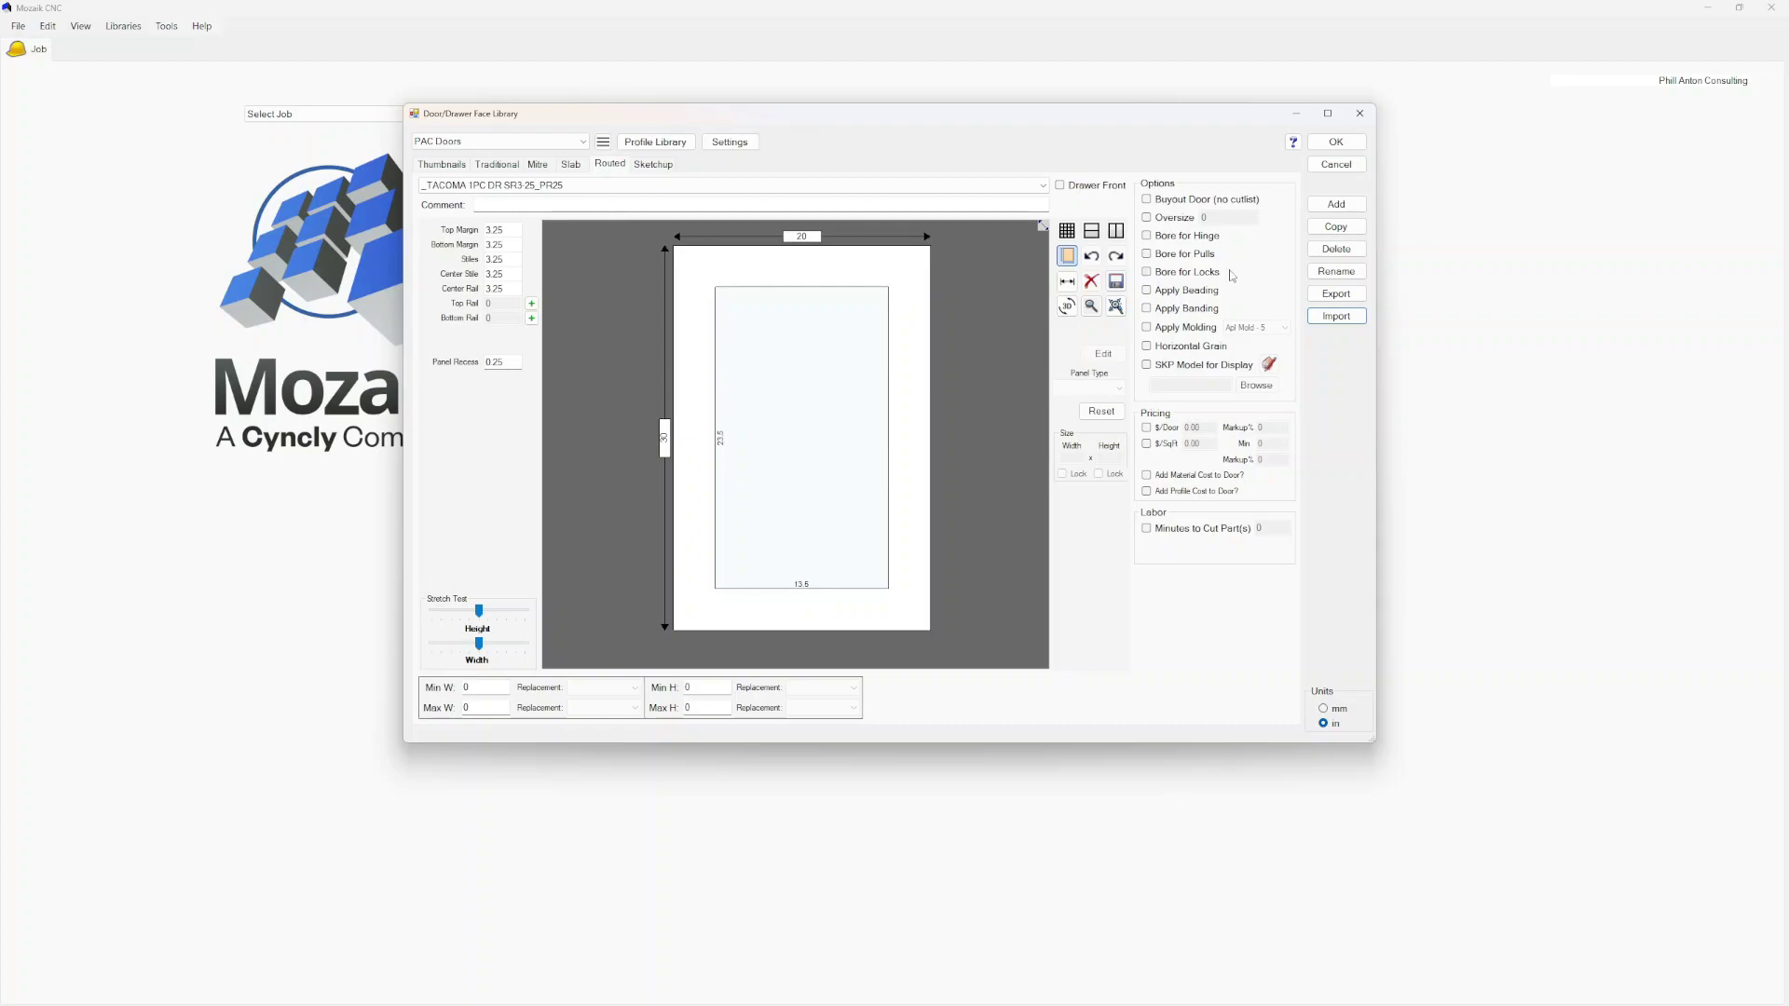
# Import the routed door files _TACOMA 1PC BEP SR3-25_PR25.dat and _TACOMA 1PC DWR SR3-25_PR25.dat
pyautogui.click(1342, 317)
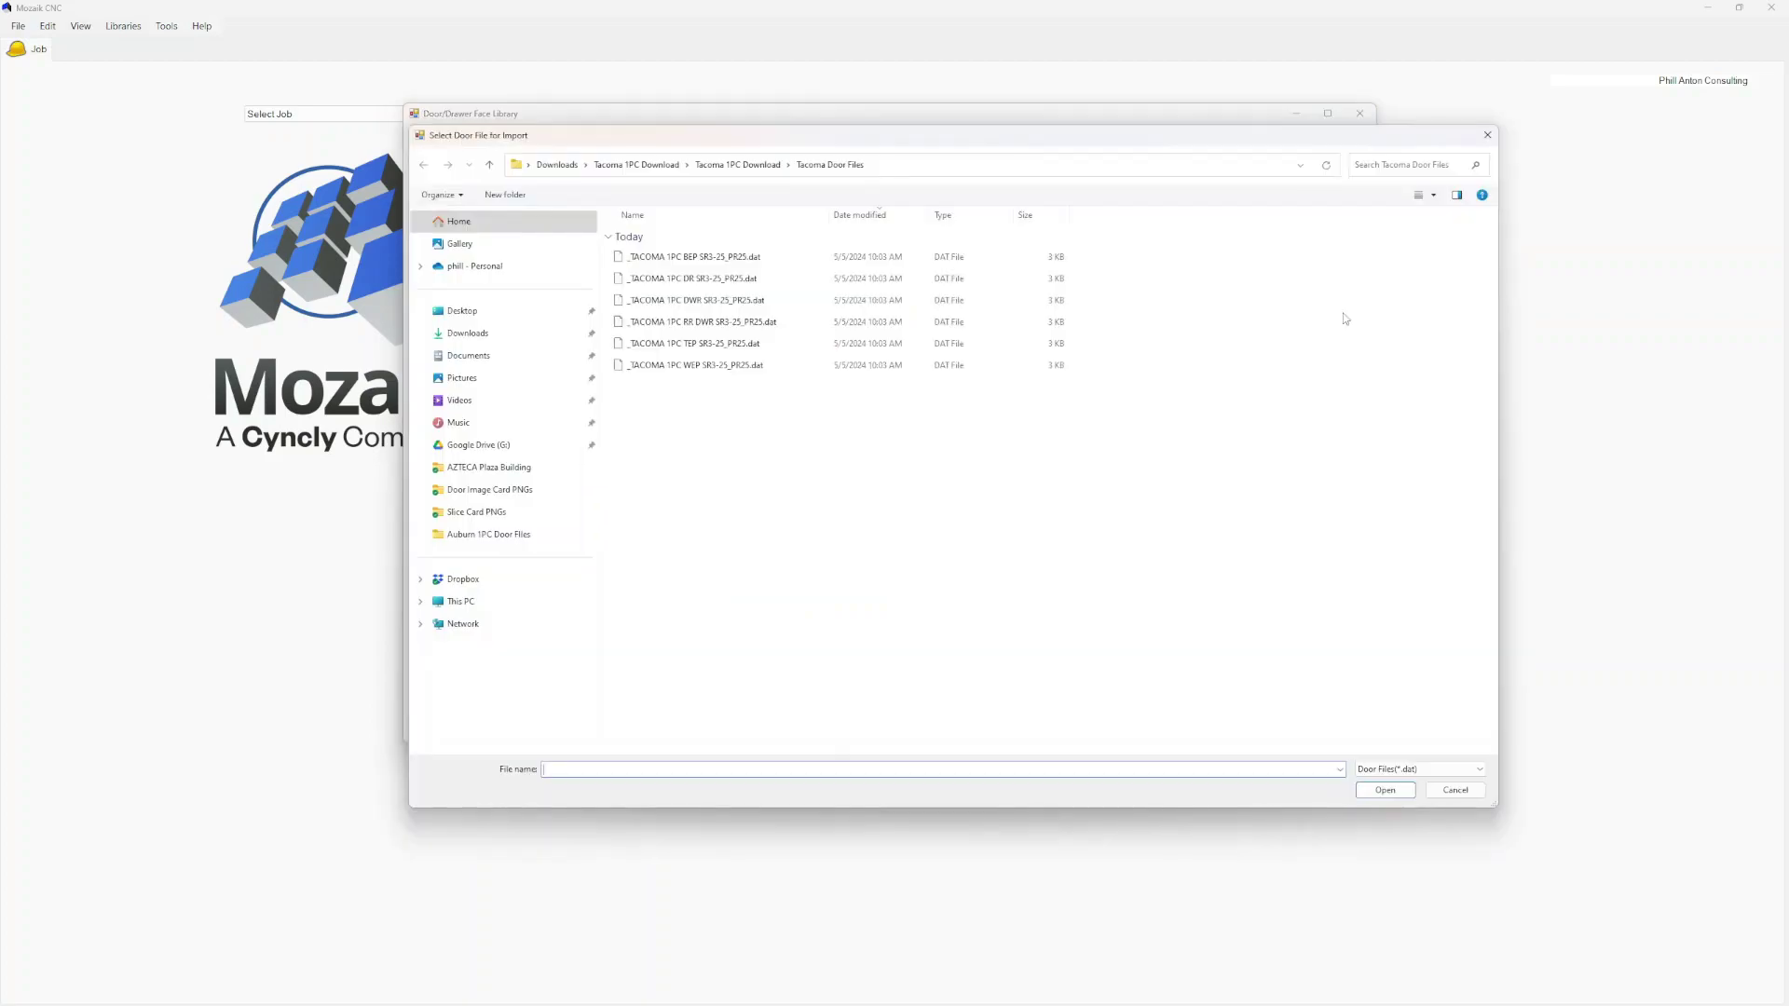
pyautogui.click(710, 258)
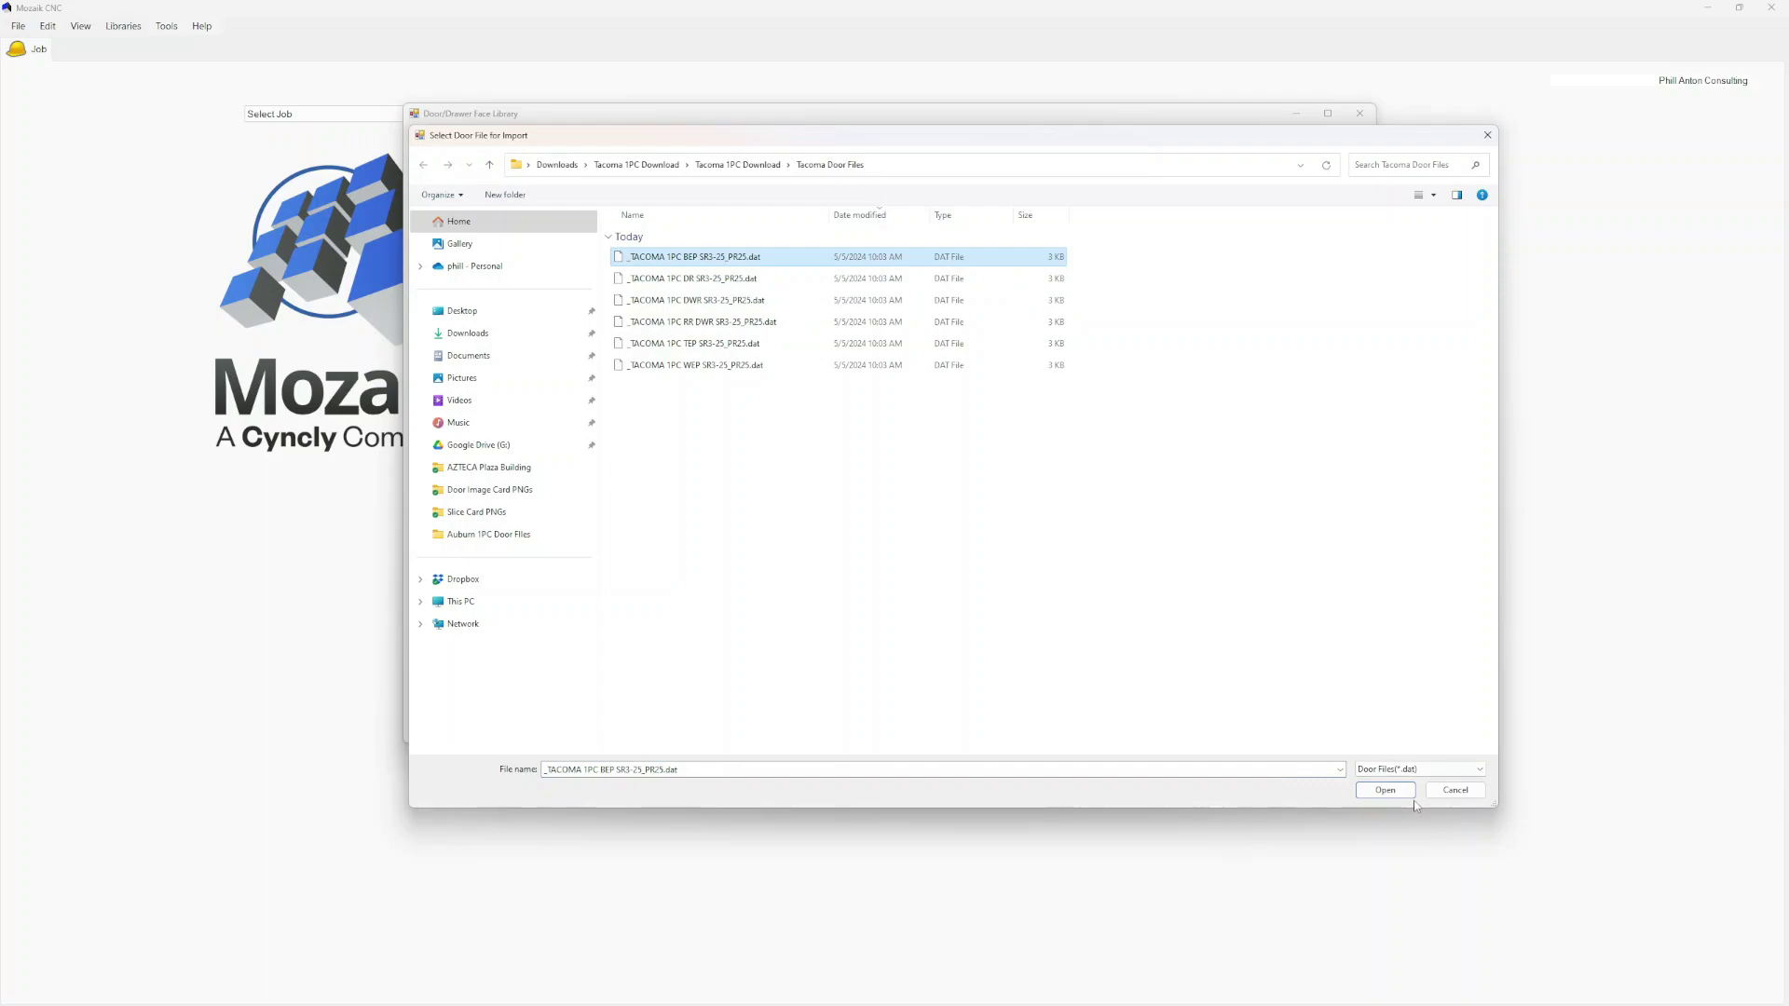
pyautogui.click(1385, 790)
pyautogui.click(1338, 316)
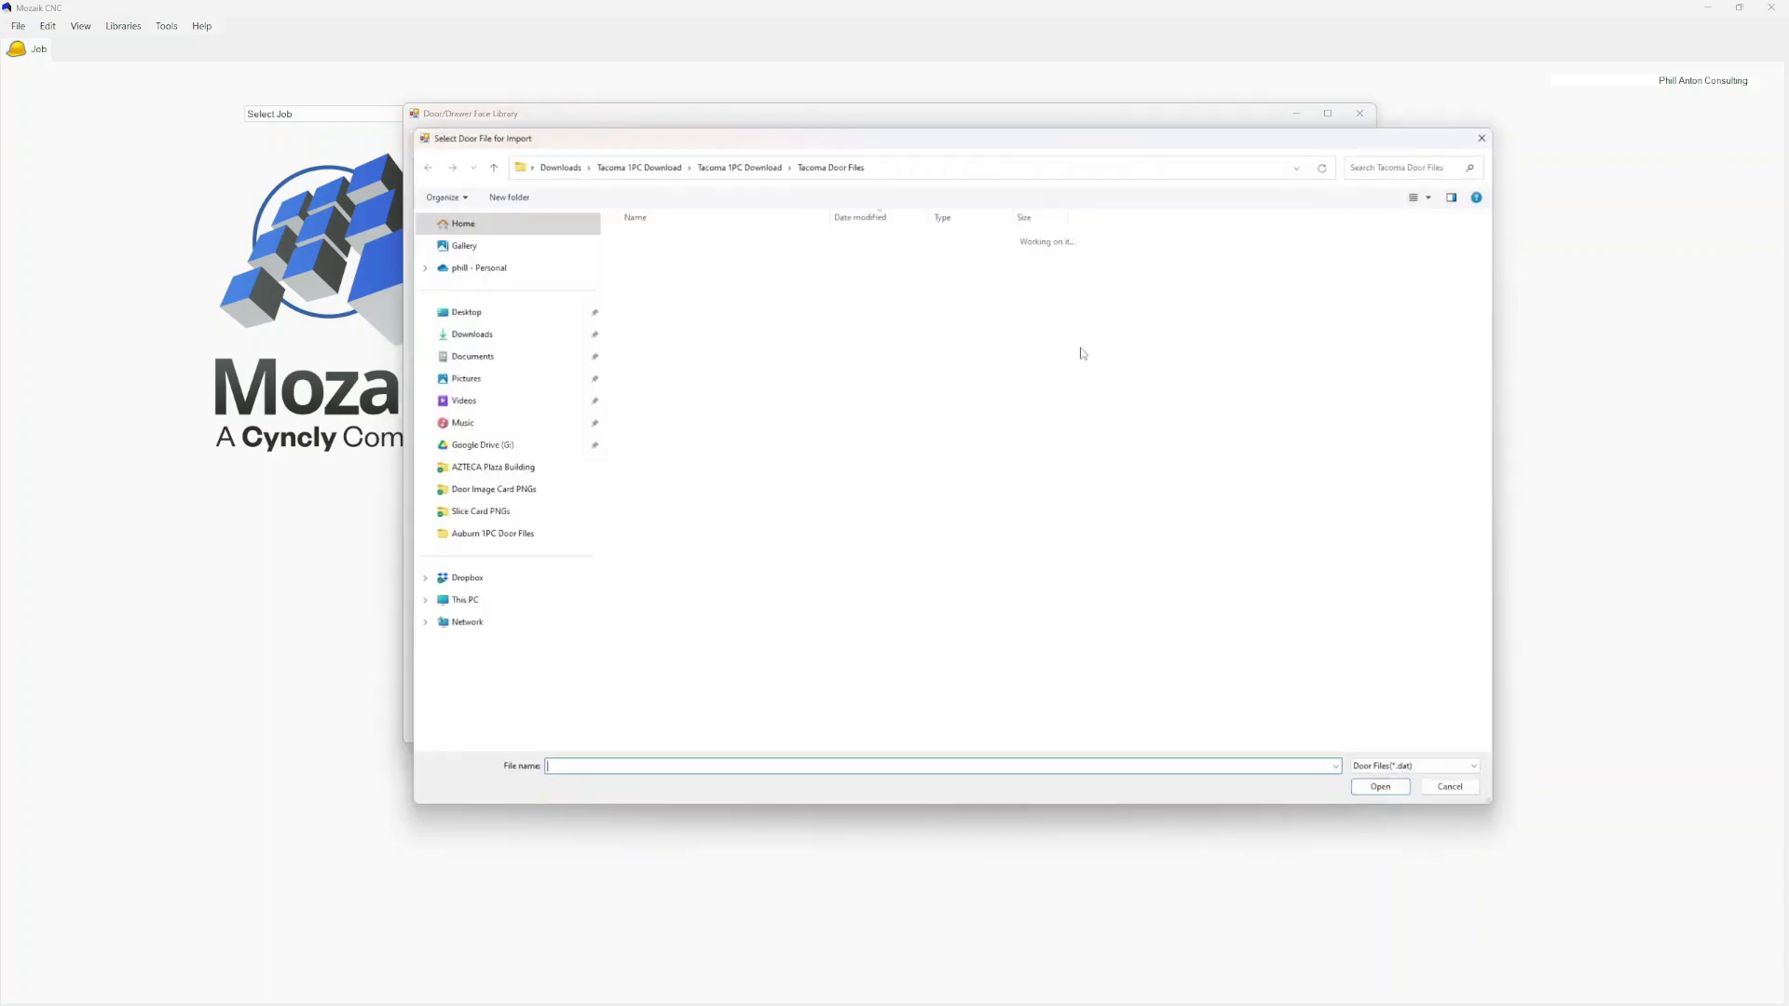
pyautogui.click(690, 300)
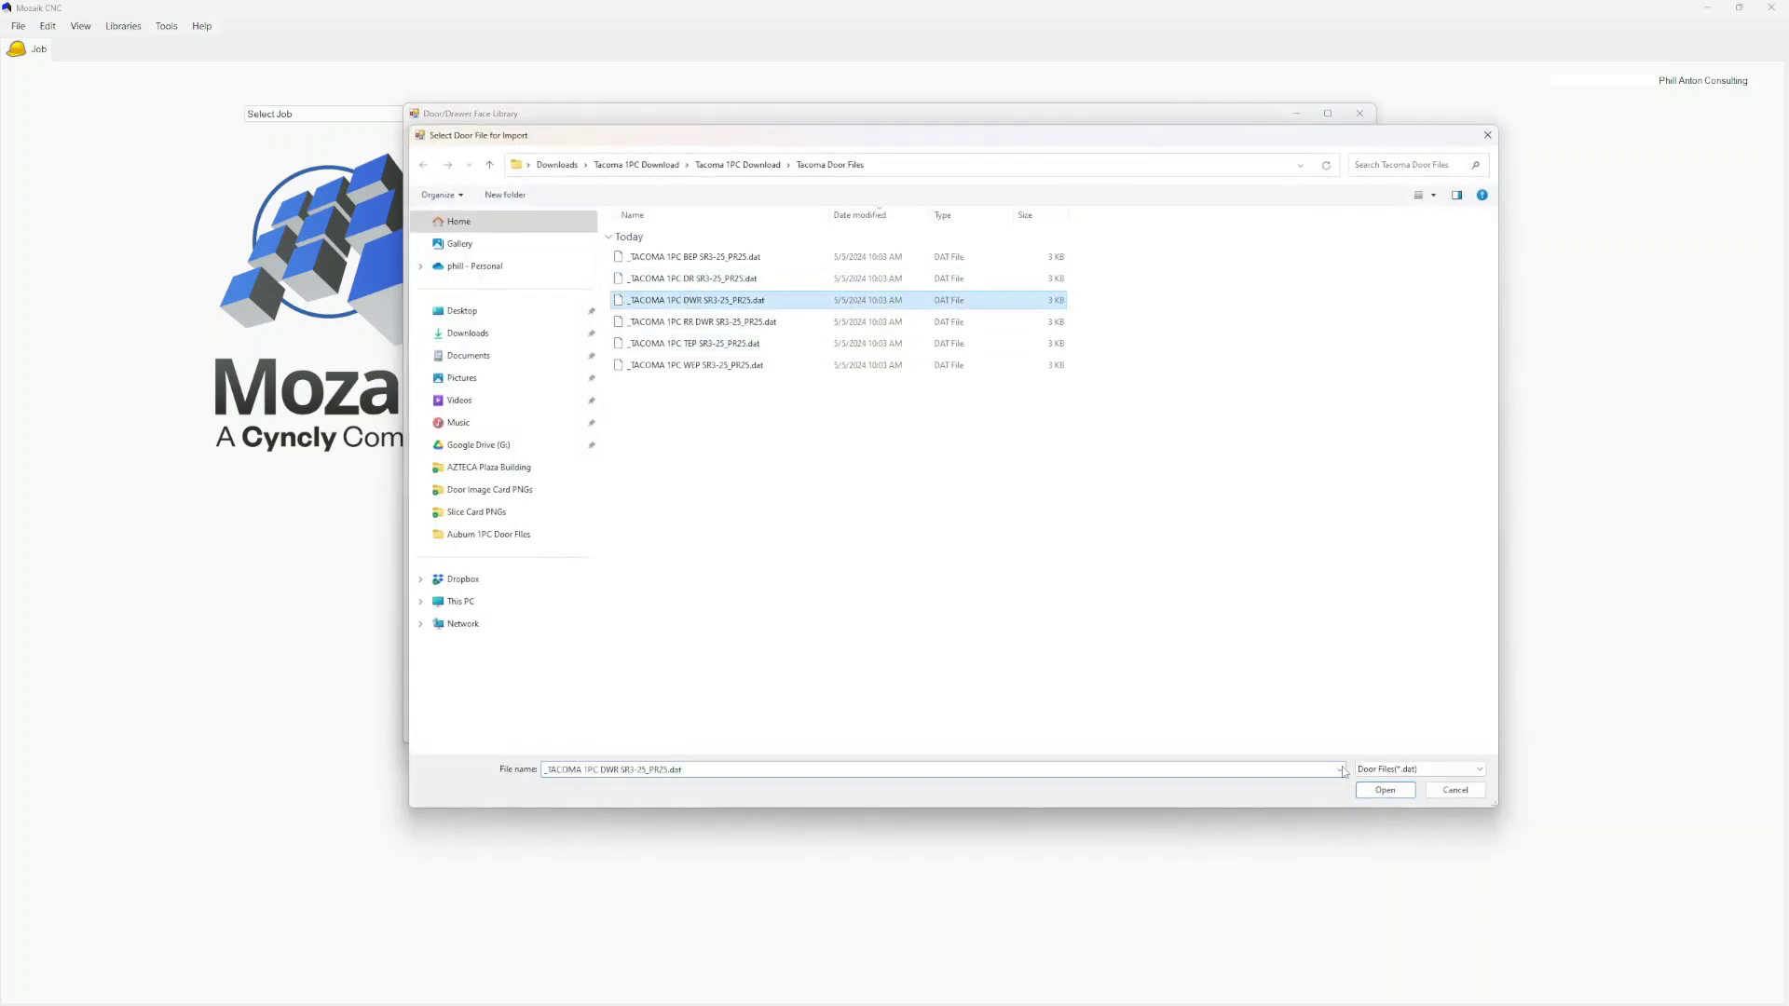
pyautogui.click(1384, 790)
# Import the routed door files _TACOMA 1PC RR DWR SR3-25_PR25.dat and _TACOMA 1PC TEP SR3-25_PR25.dat into PAC Doors
pyautogui.click(1350, 317)
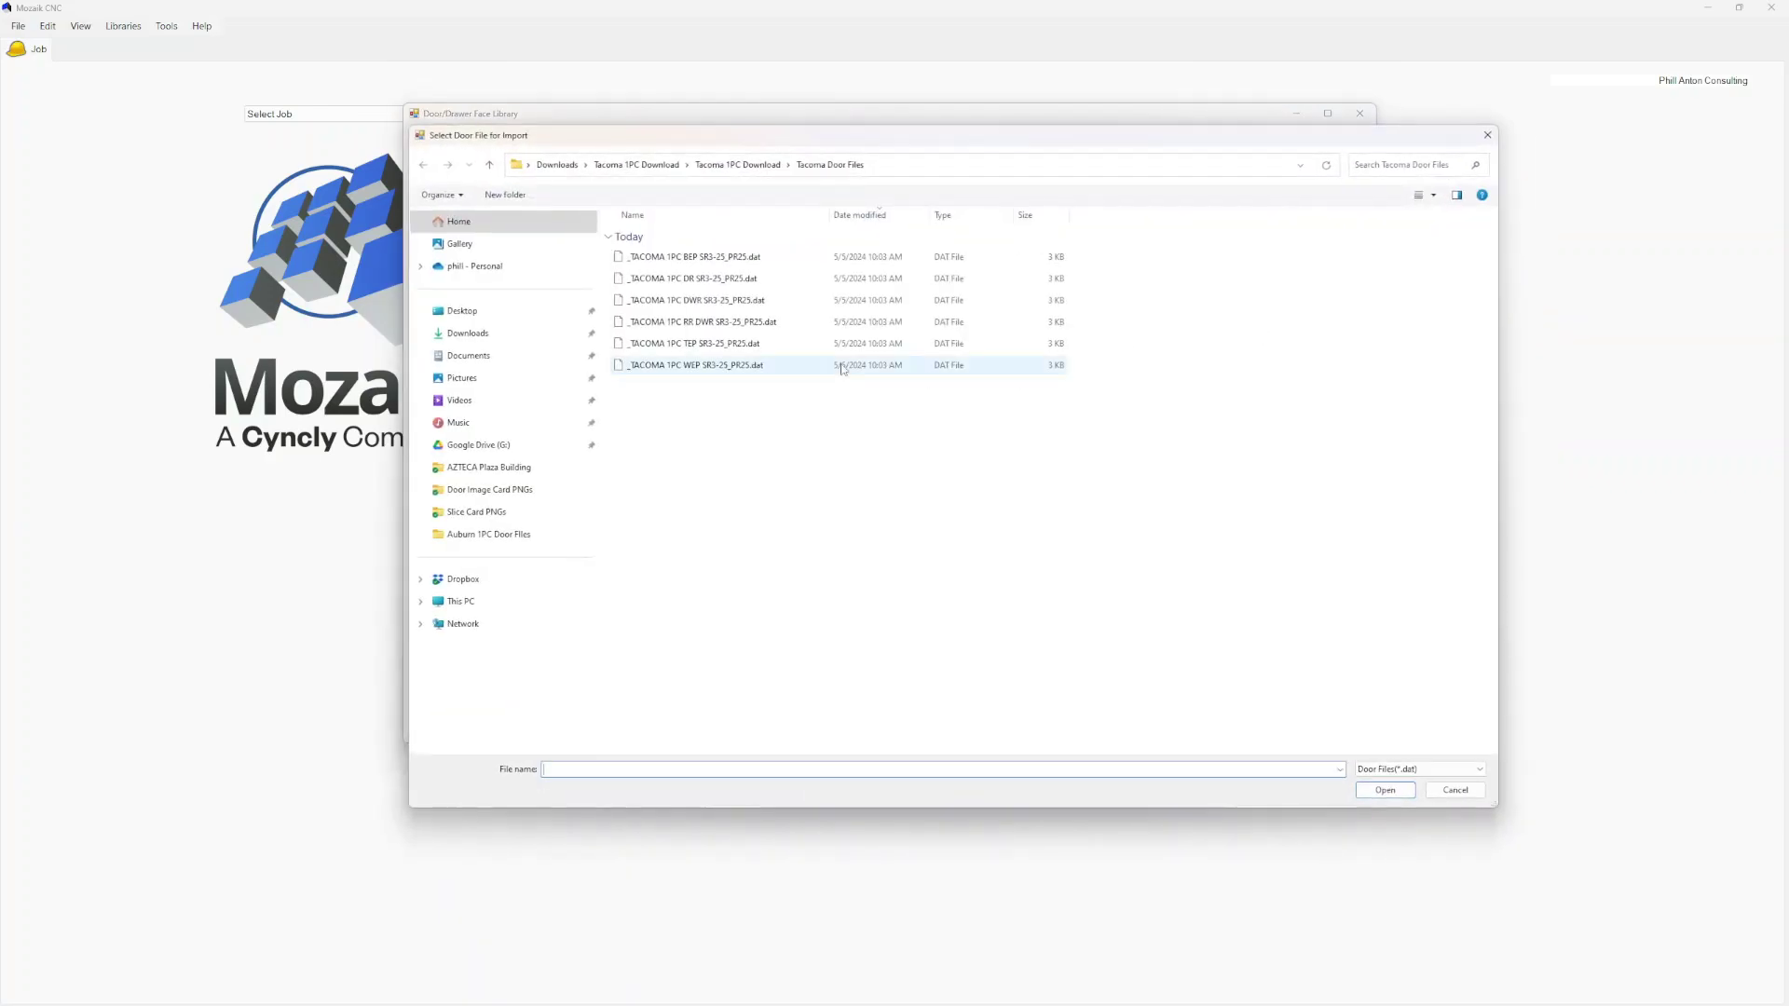
pyautogui.click(745, 323)
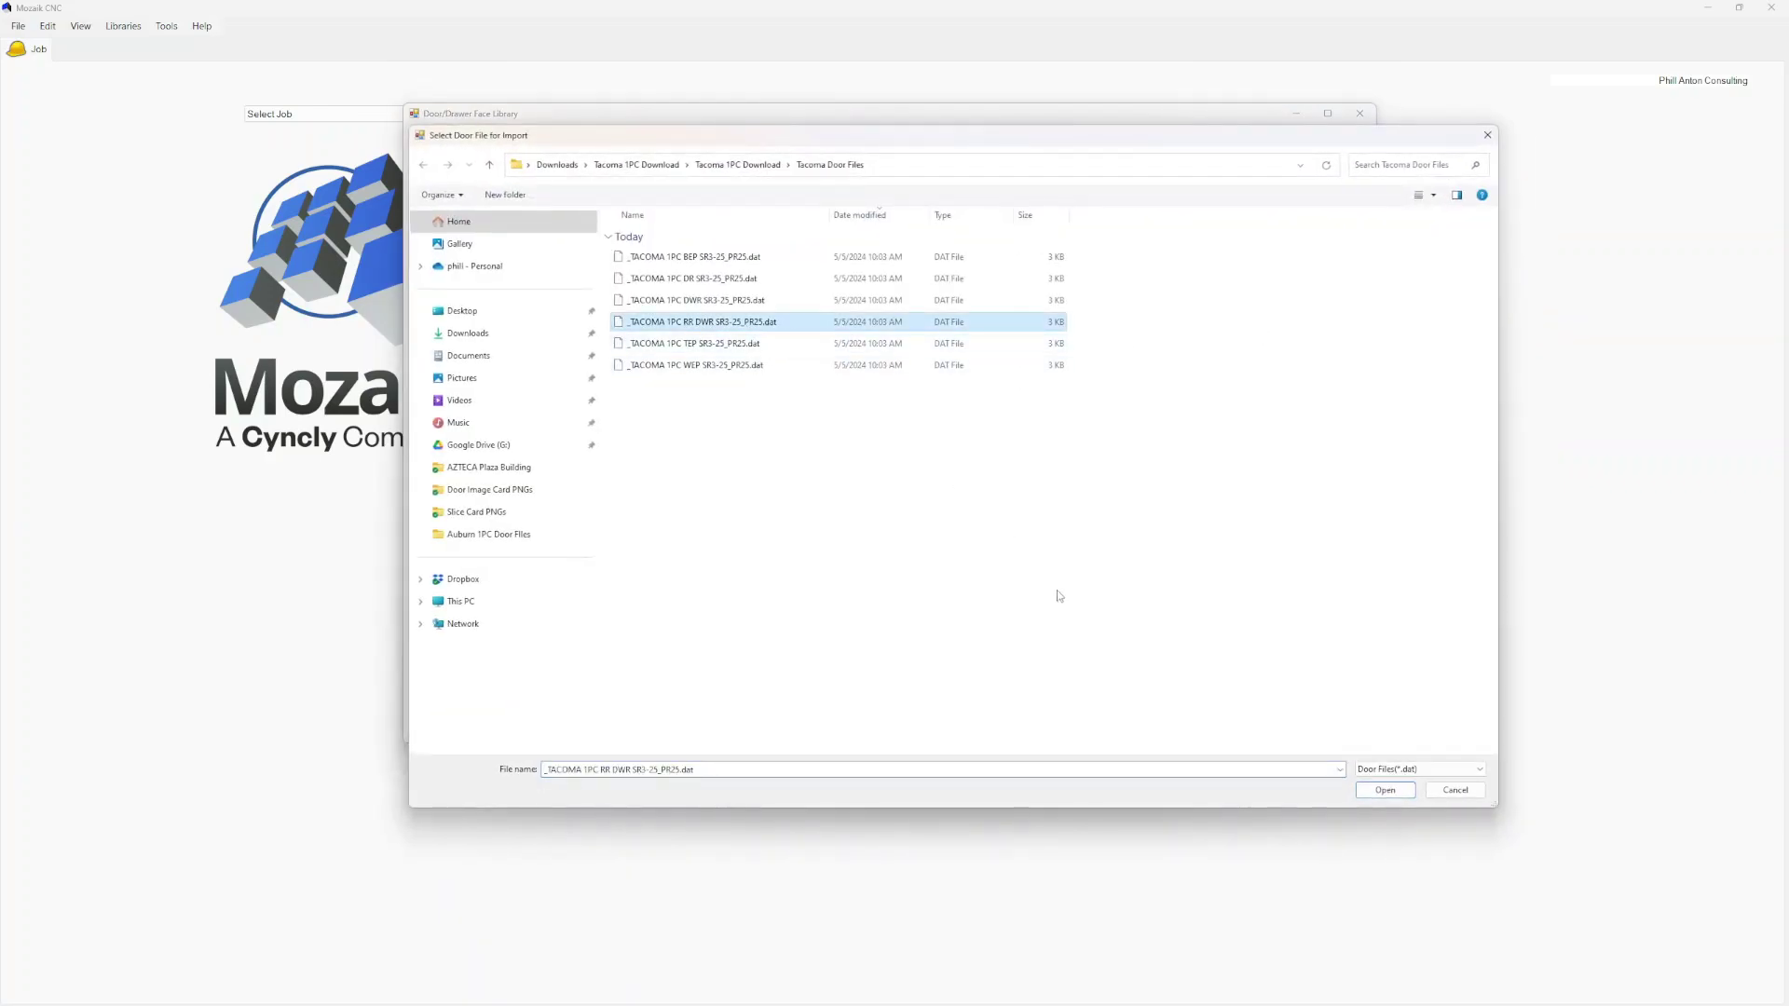
pyautogui.click(1405, 794)
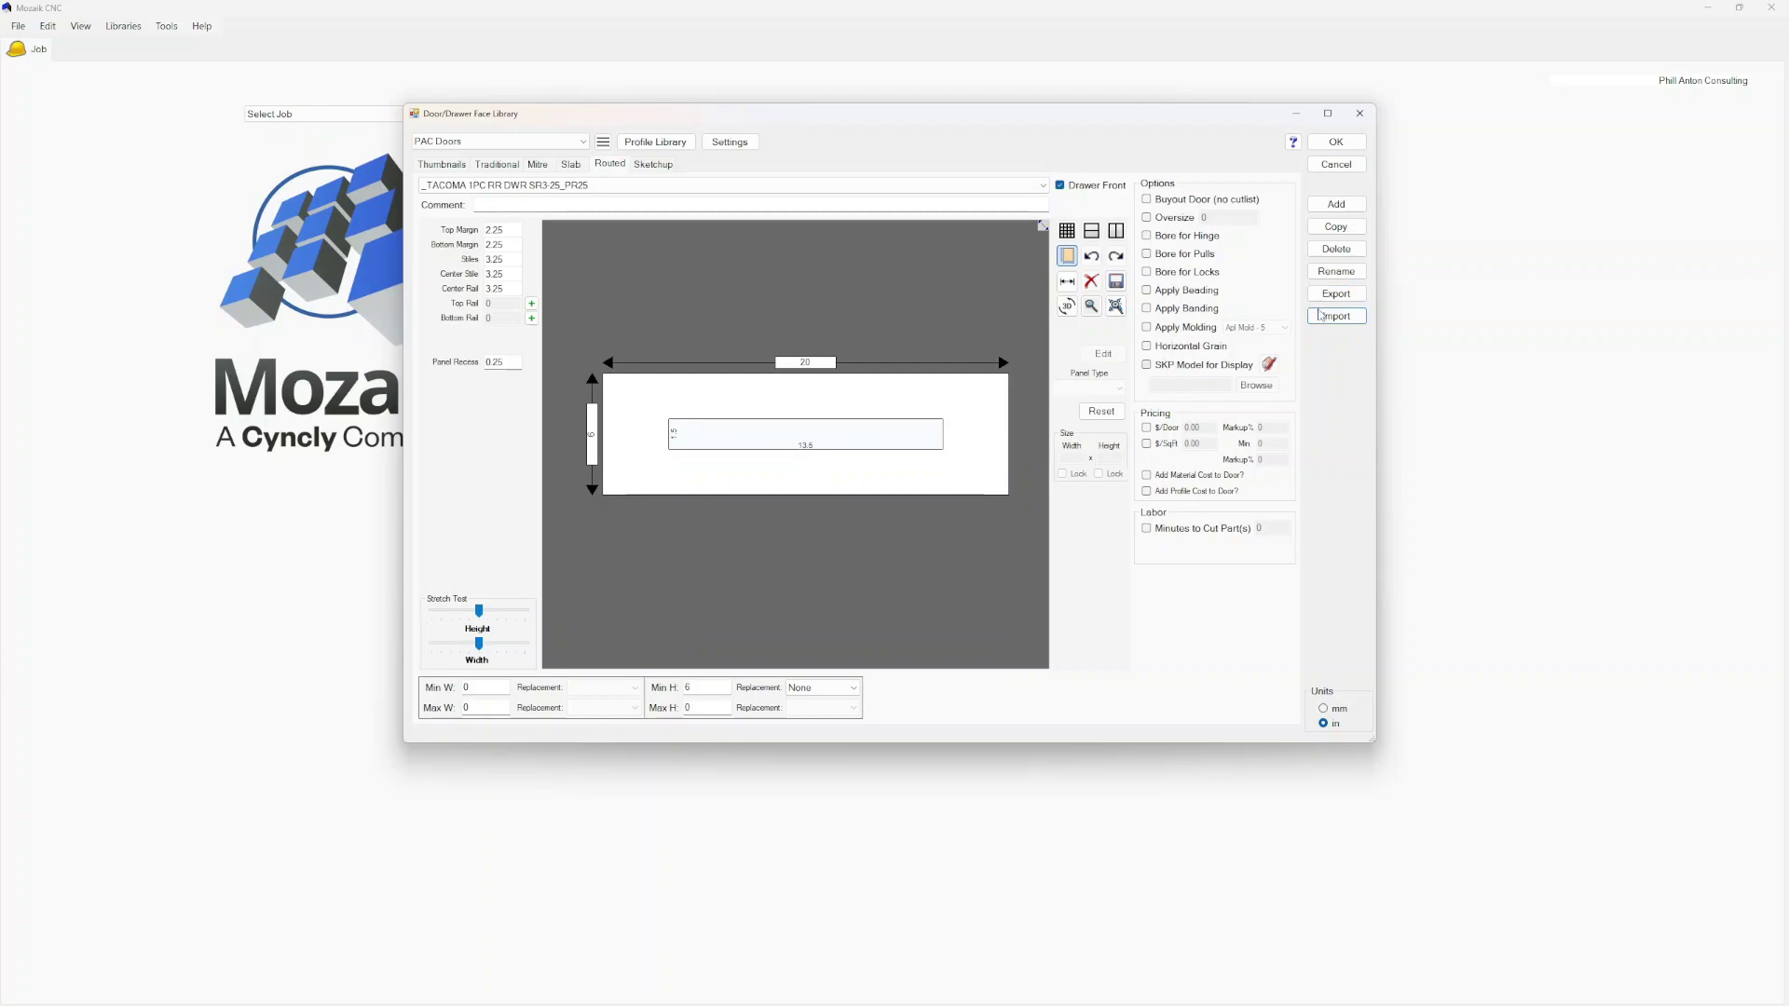
pyautogui.click(1323, 315)
pyautogui.click(791, 345)
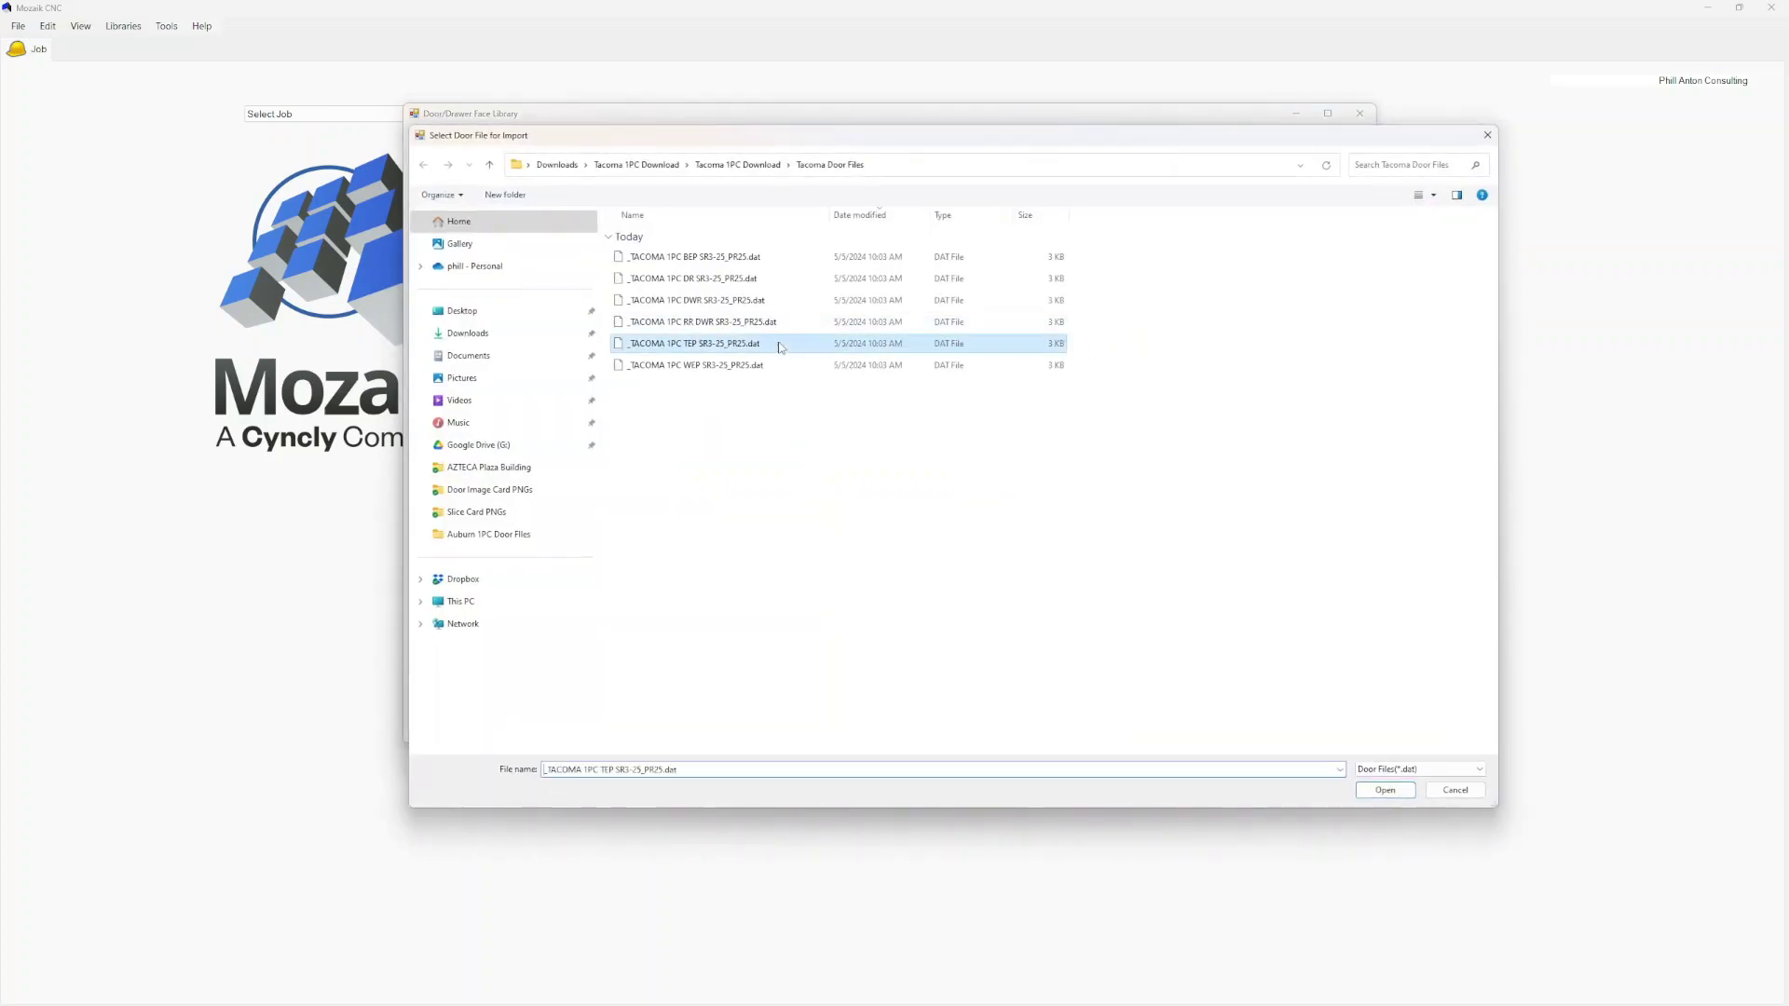
pyautogui.click(1371, 792)
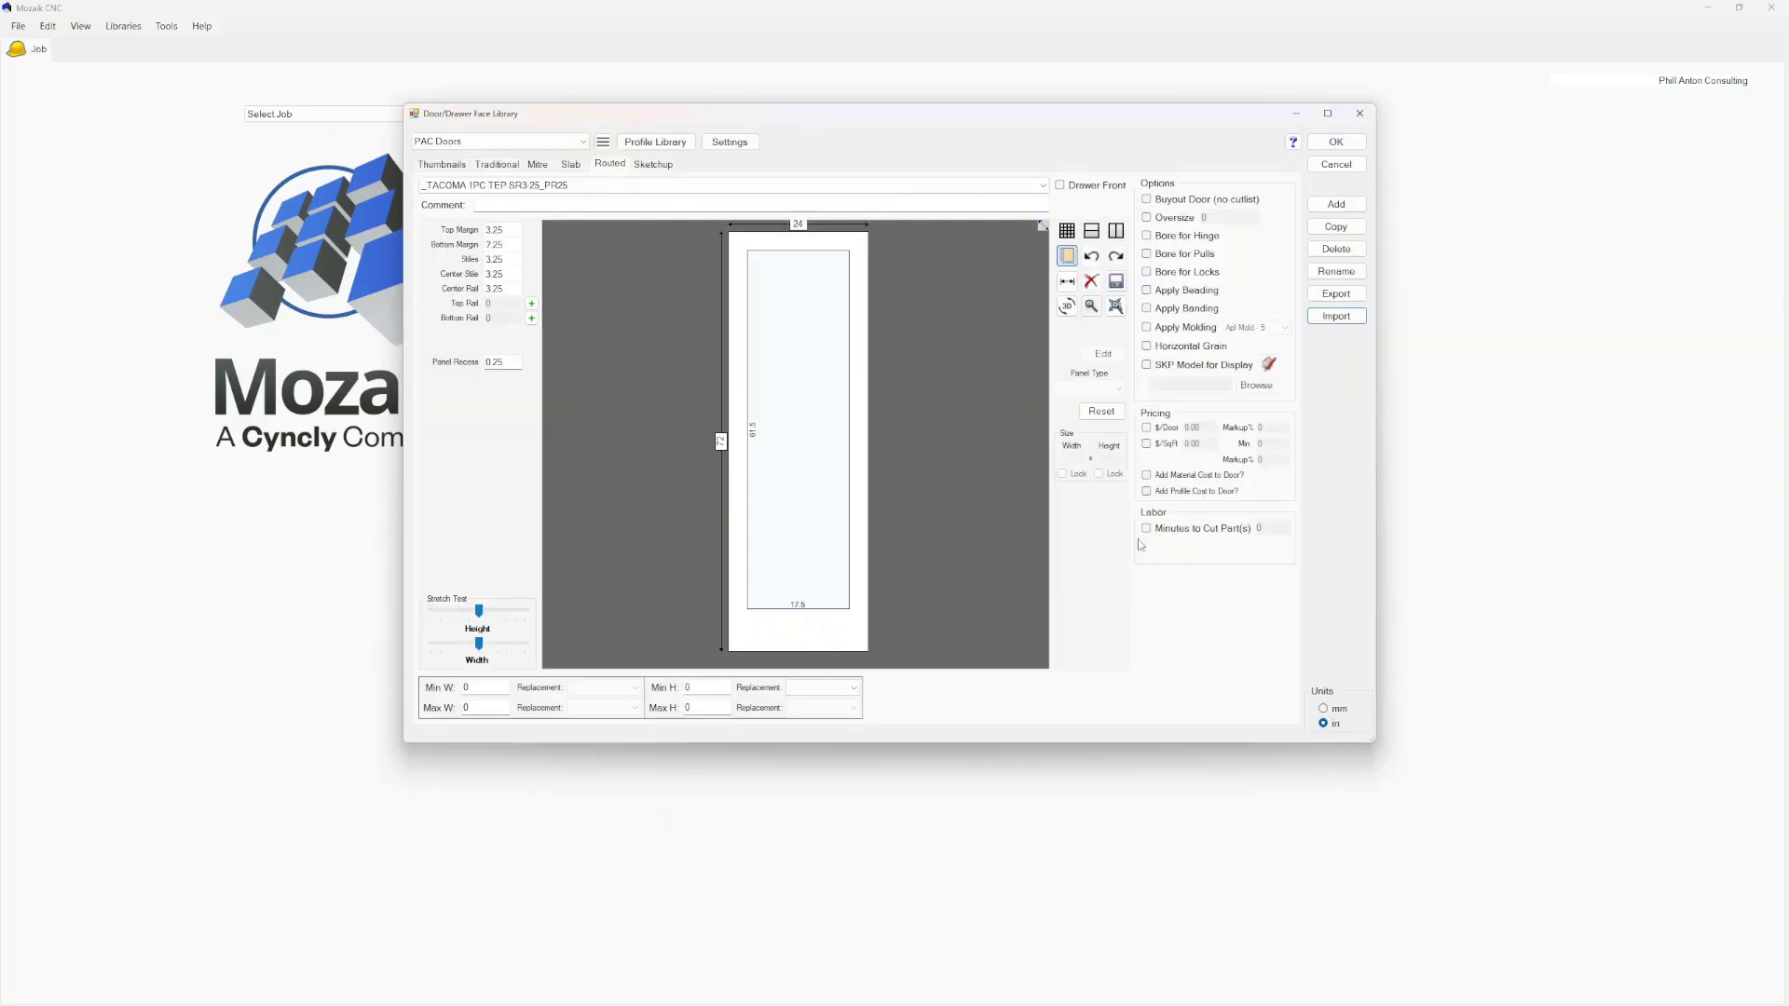
# Import _TACOMA 1PC WEP SR3-25_PR25.dat as a routed door in PAC Doors
pyautogui.click(1321, 317)
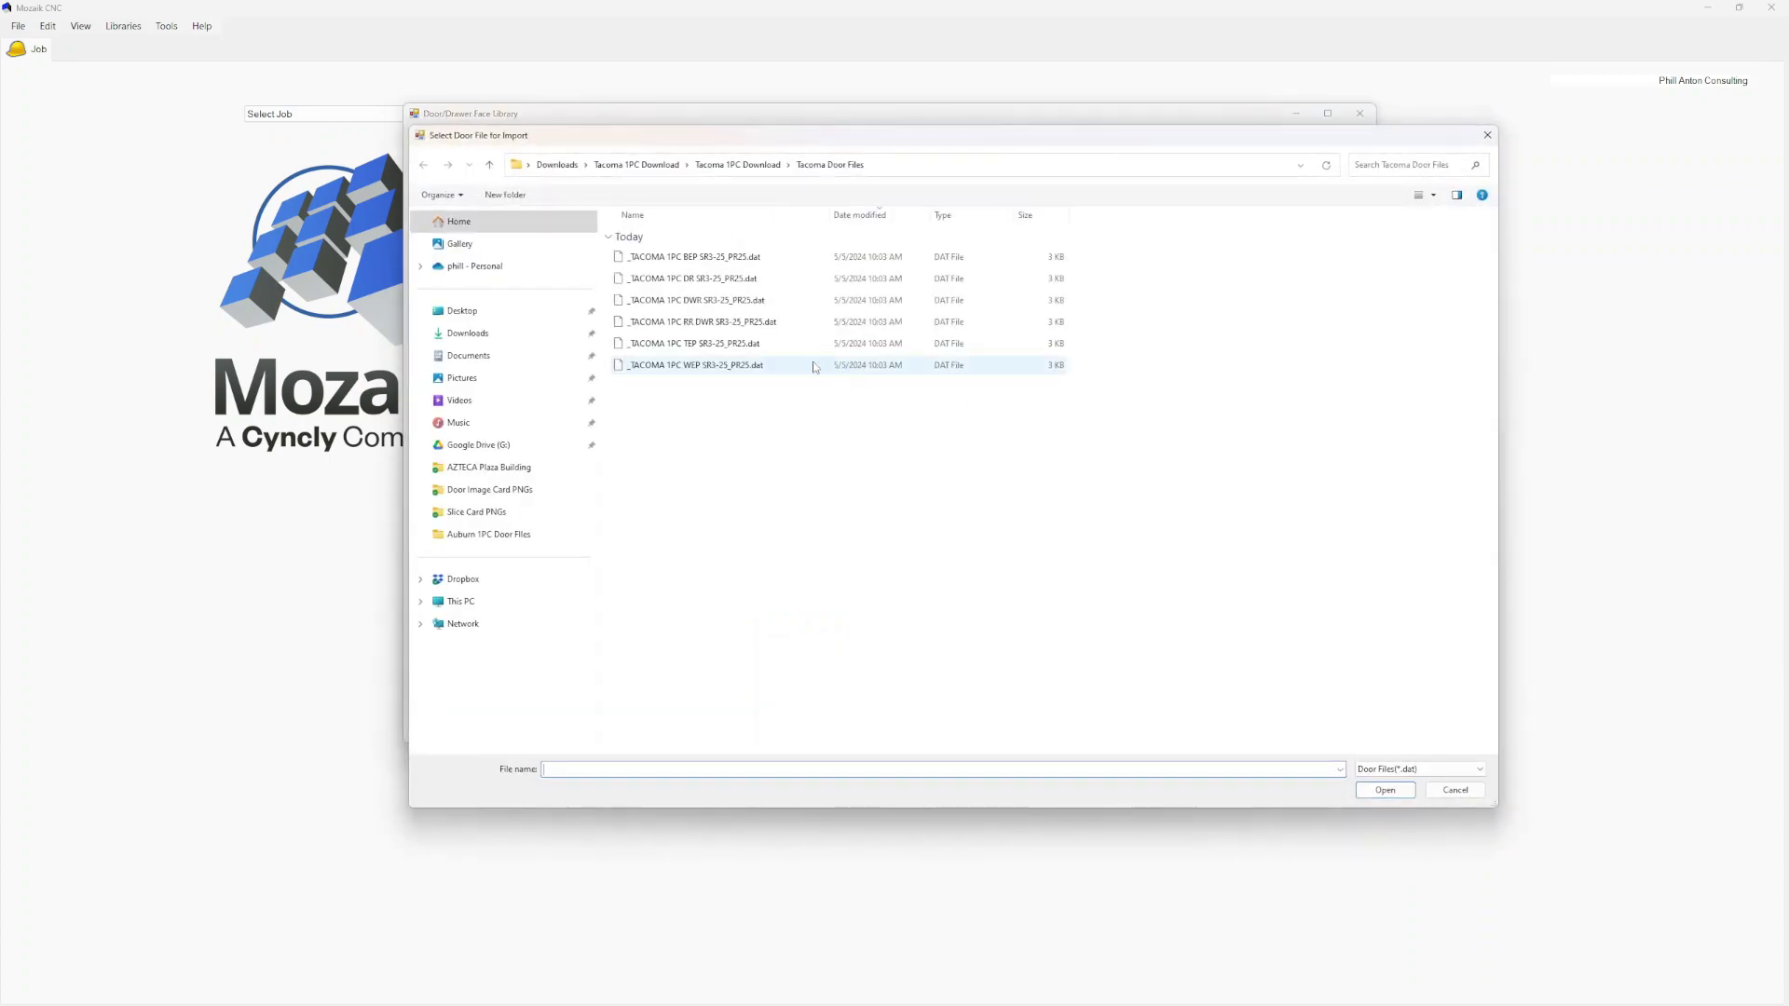
pyautogui.click(794, 365)
pyautogui.click(1385, 790)
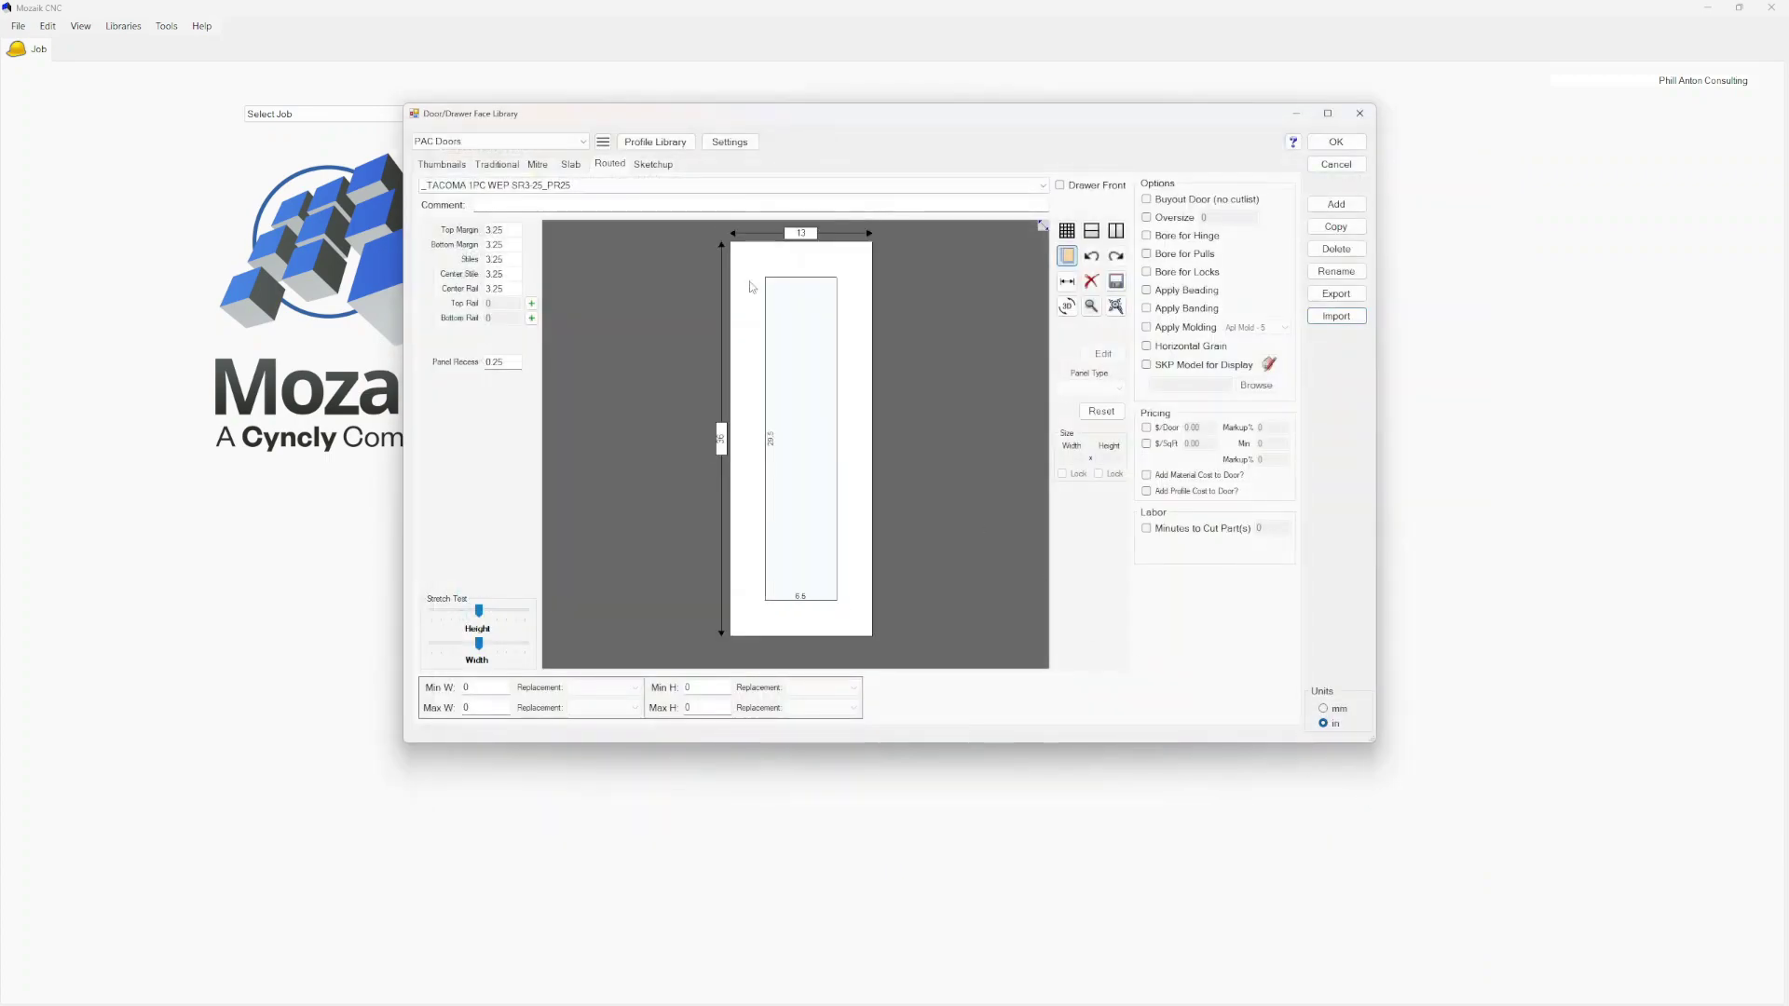
# Display the _TACOMA 1PC RR DWR SR3-25_PR25 drawer front, and accept and close the door library
pyautogui.click(578, 185)
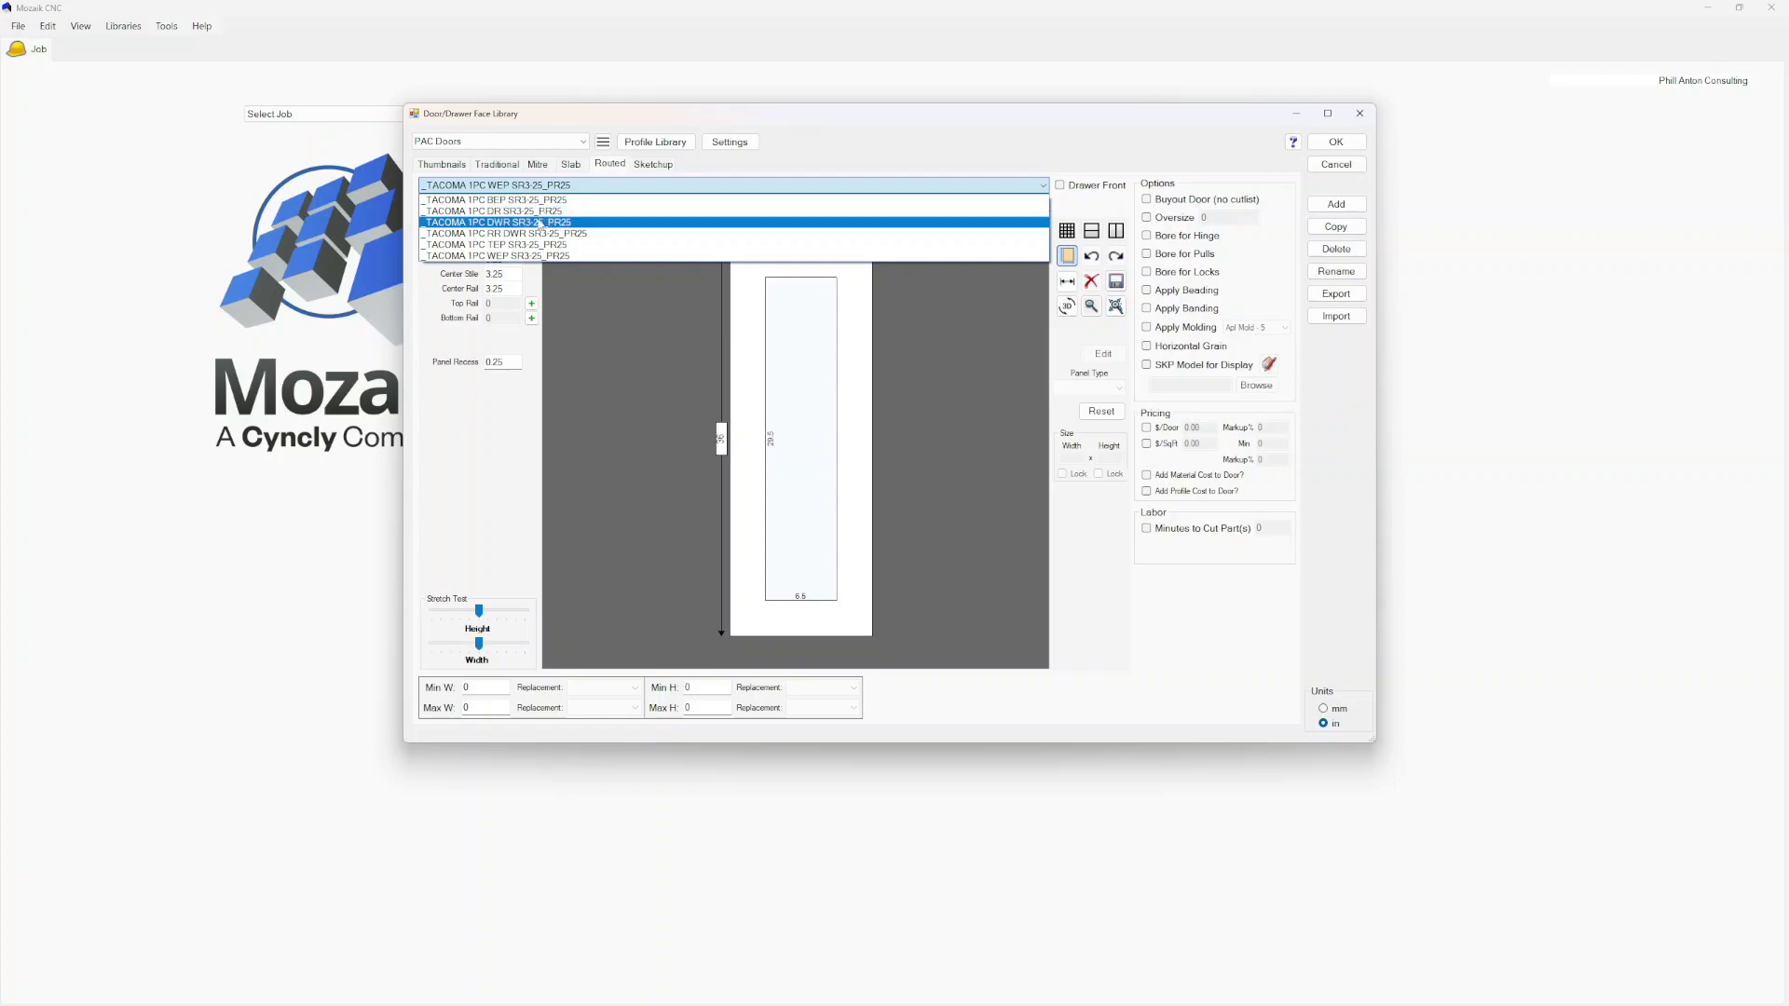
pyautogui.click(538, 236)
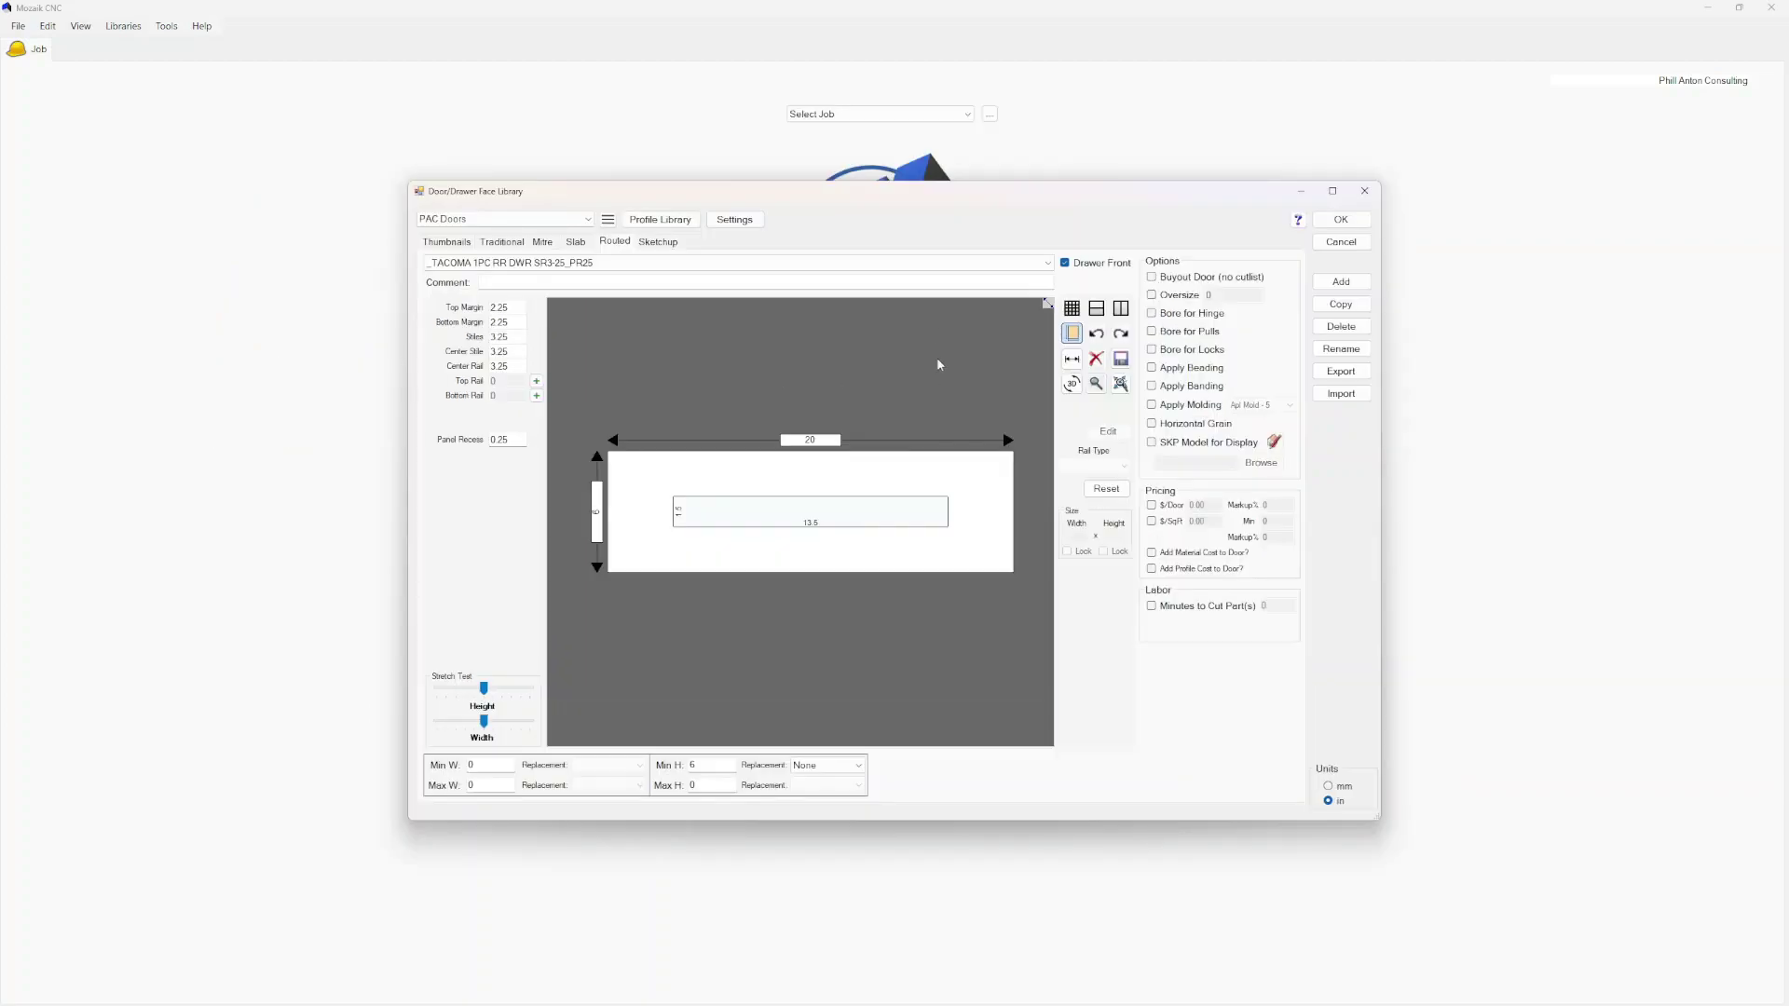
pyautogui.click(941, 263)
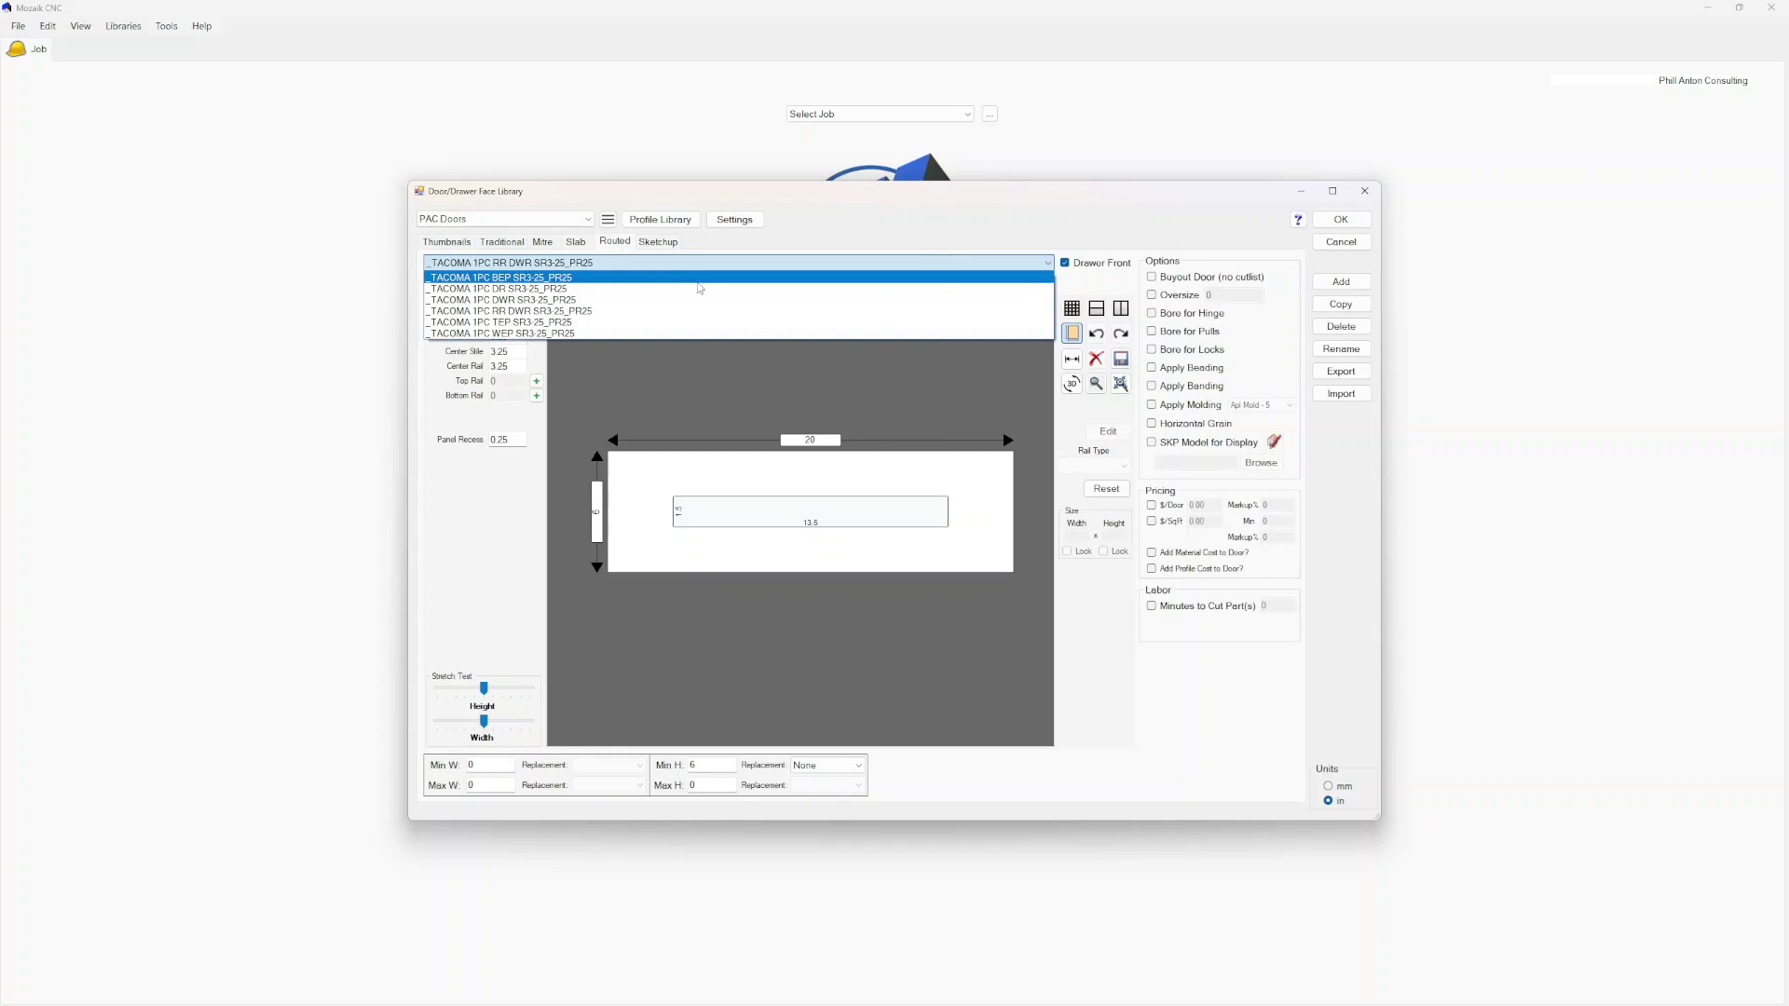
pyautogui.click(659, 312)
pyautogui.click(1340, 224)
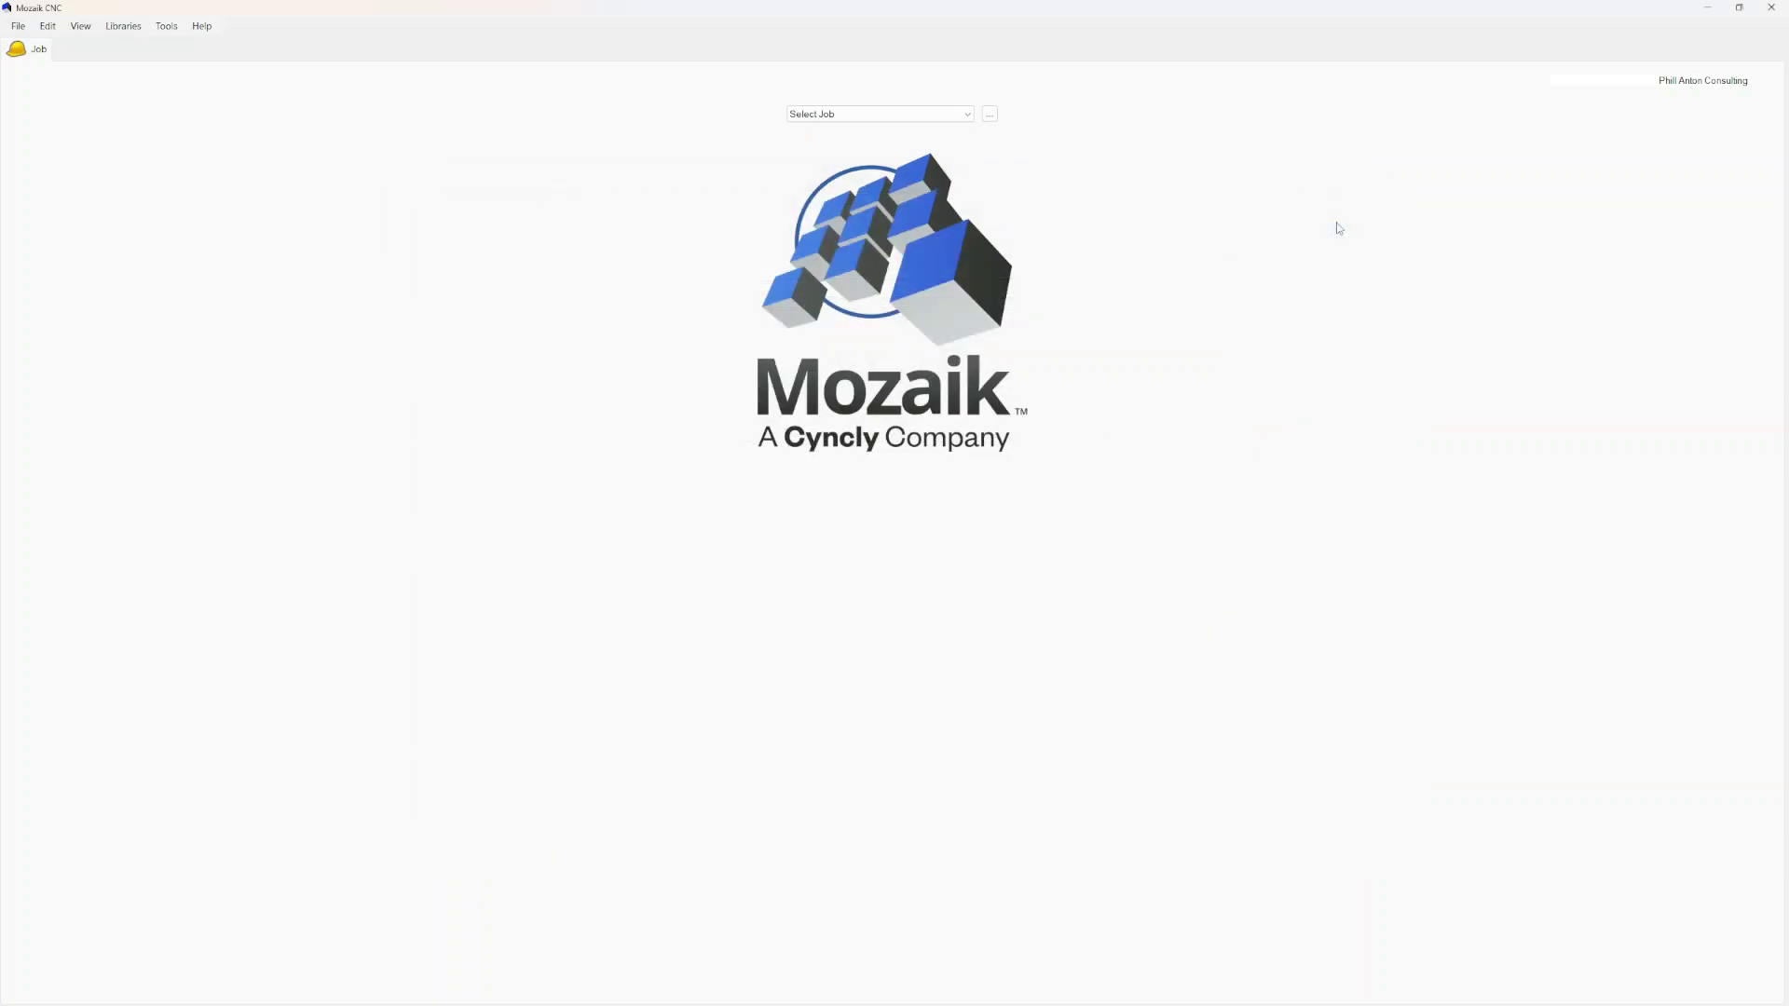
# Open the job PAC MDF Door Profiles Setup and choose PAC Doors as the door library in its settings
pyautogui.click(879, 115)
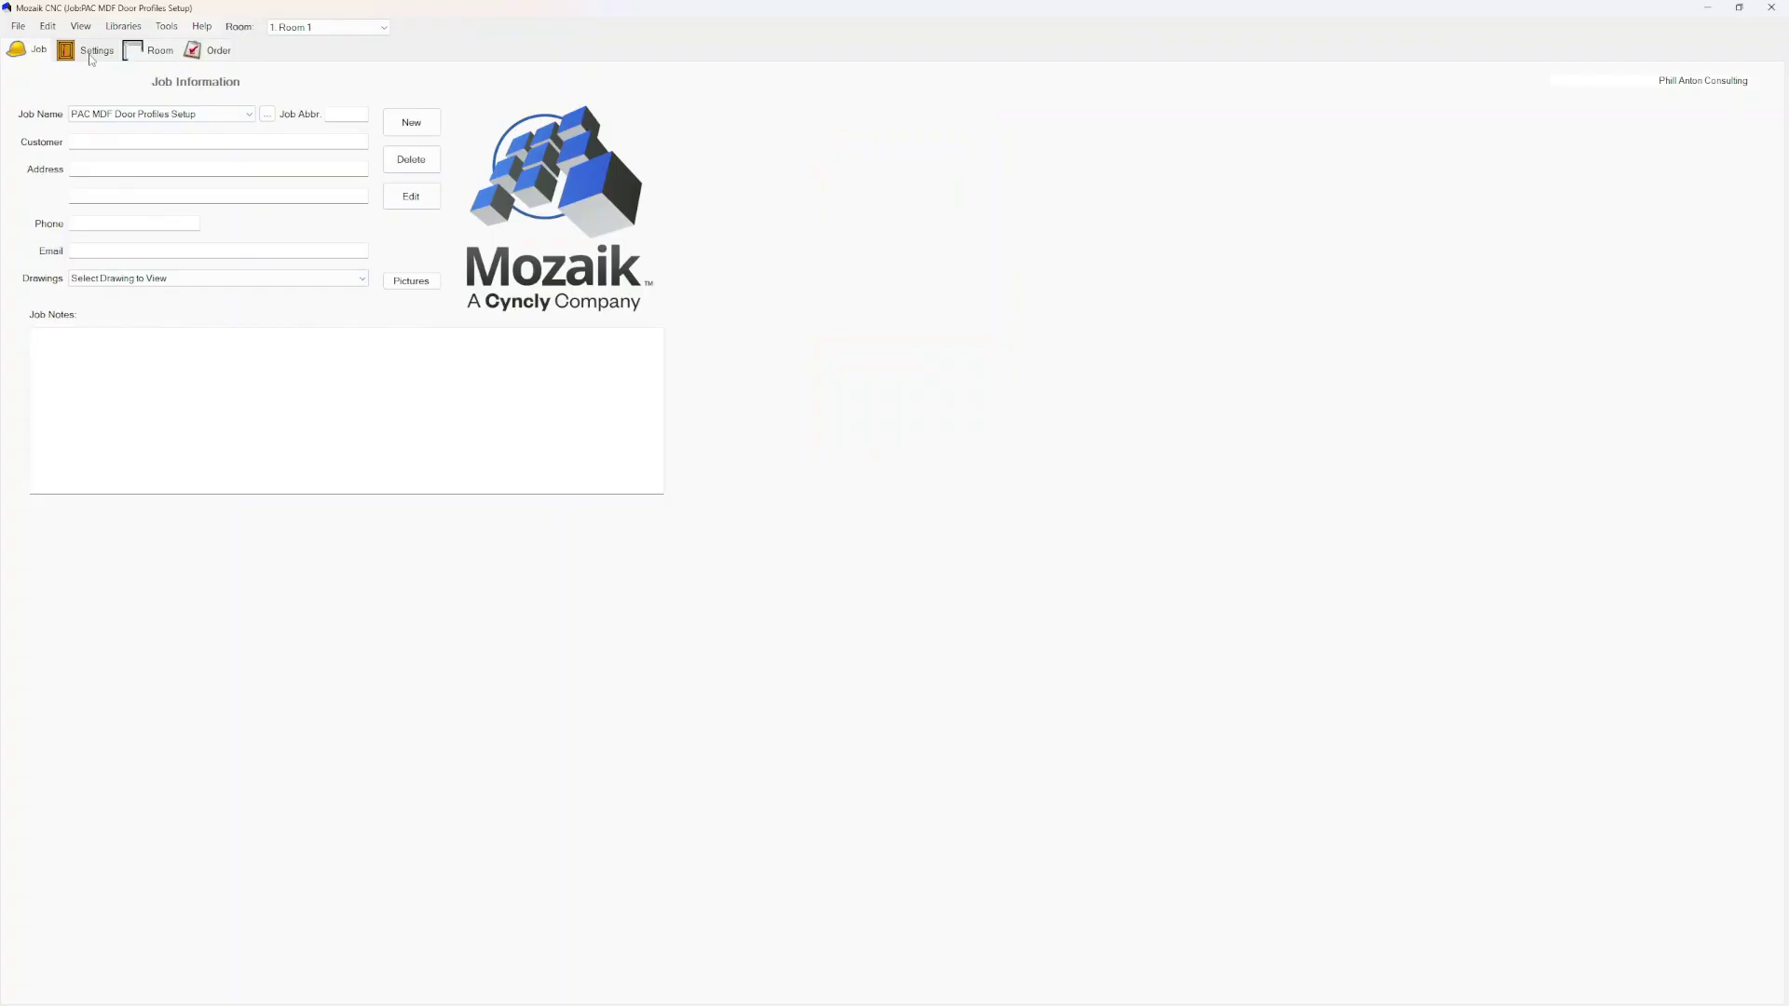
pyautogui.click(90, 54)
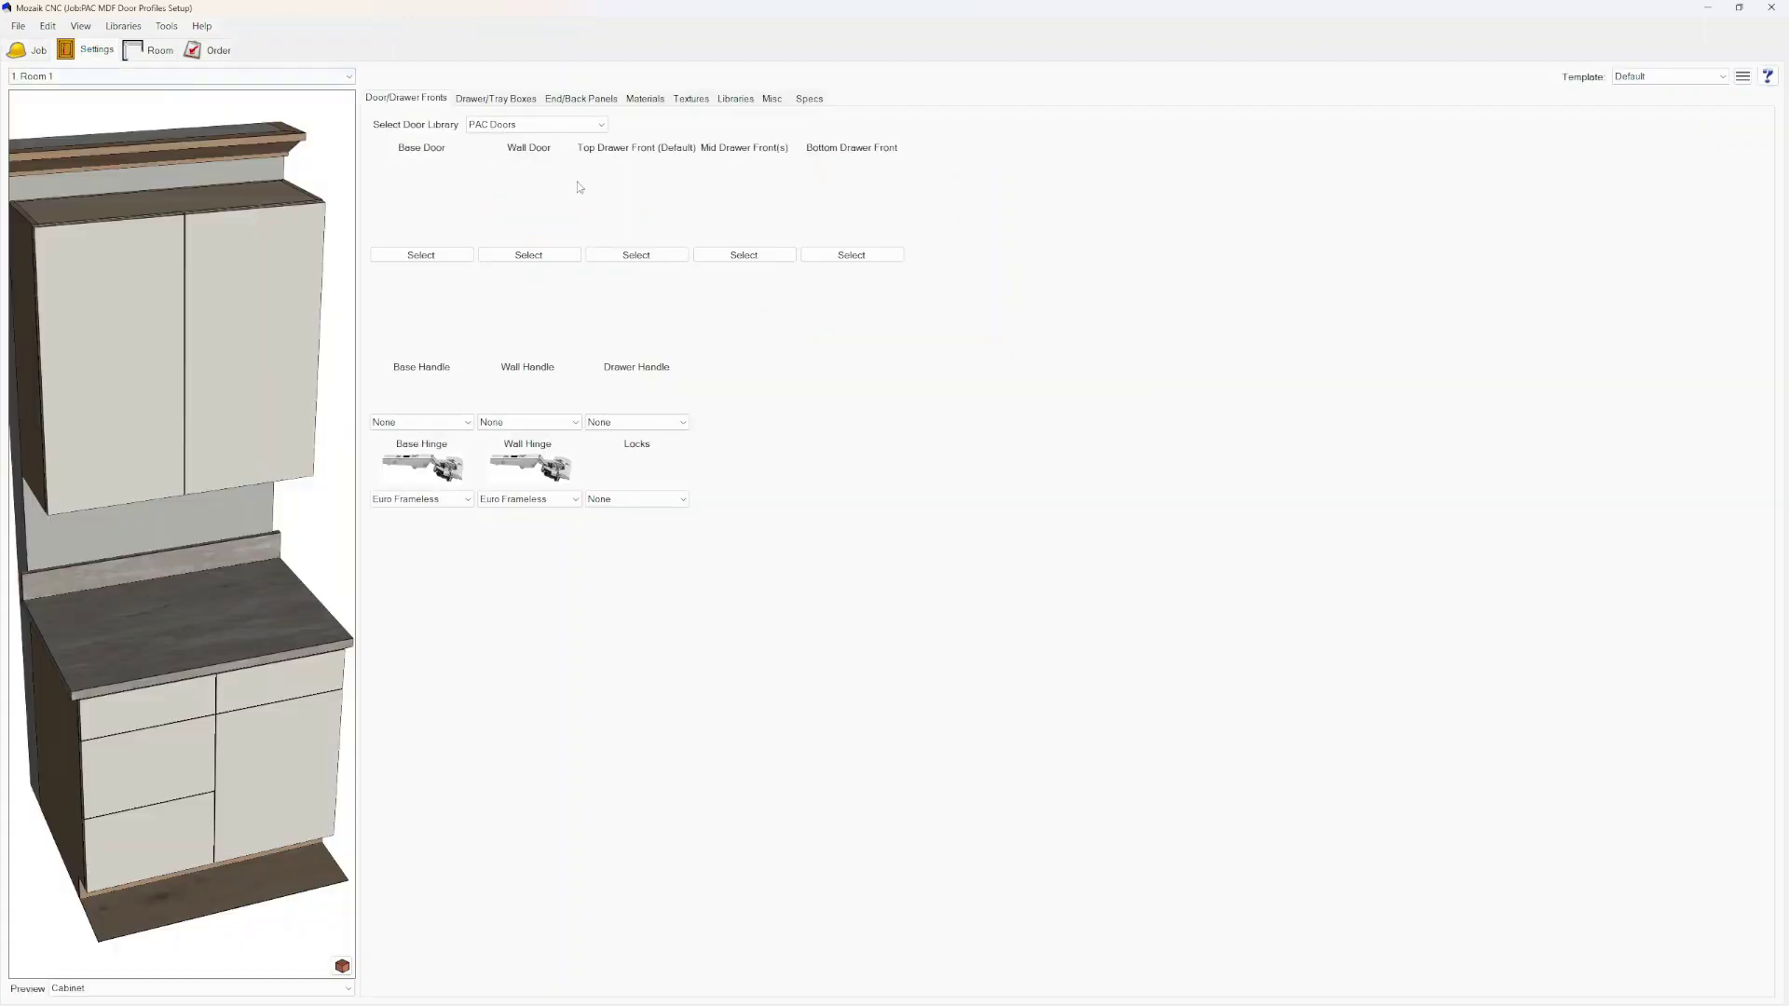
pyautogui.click(550, 127)
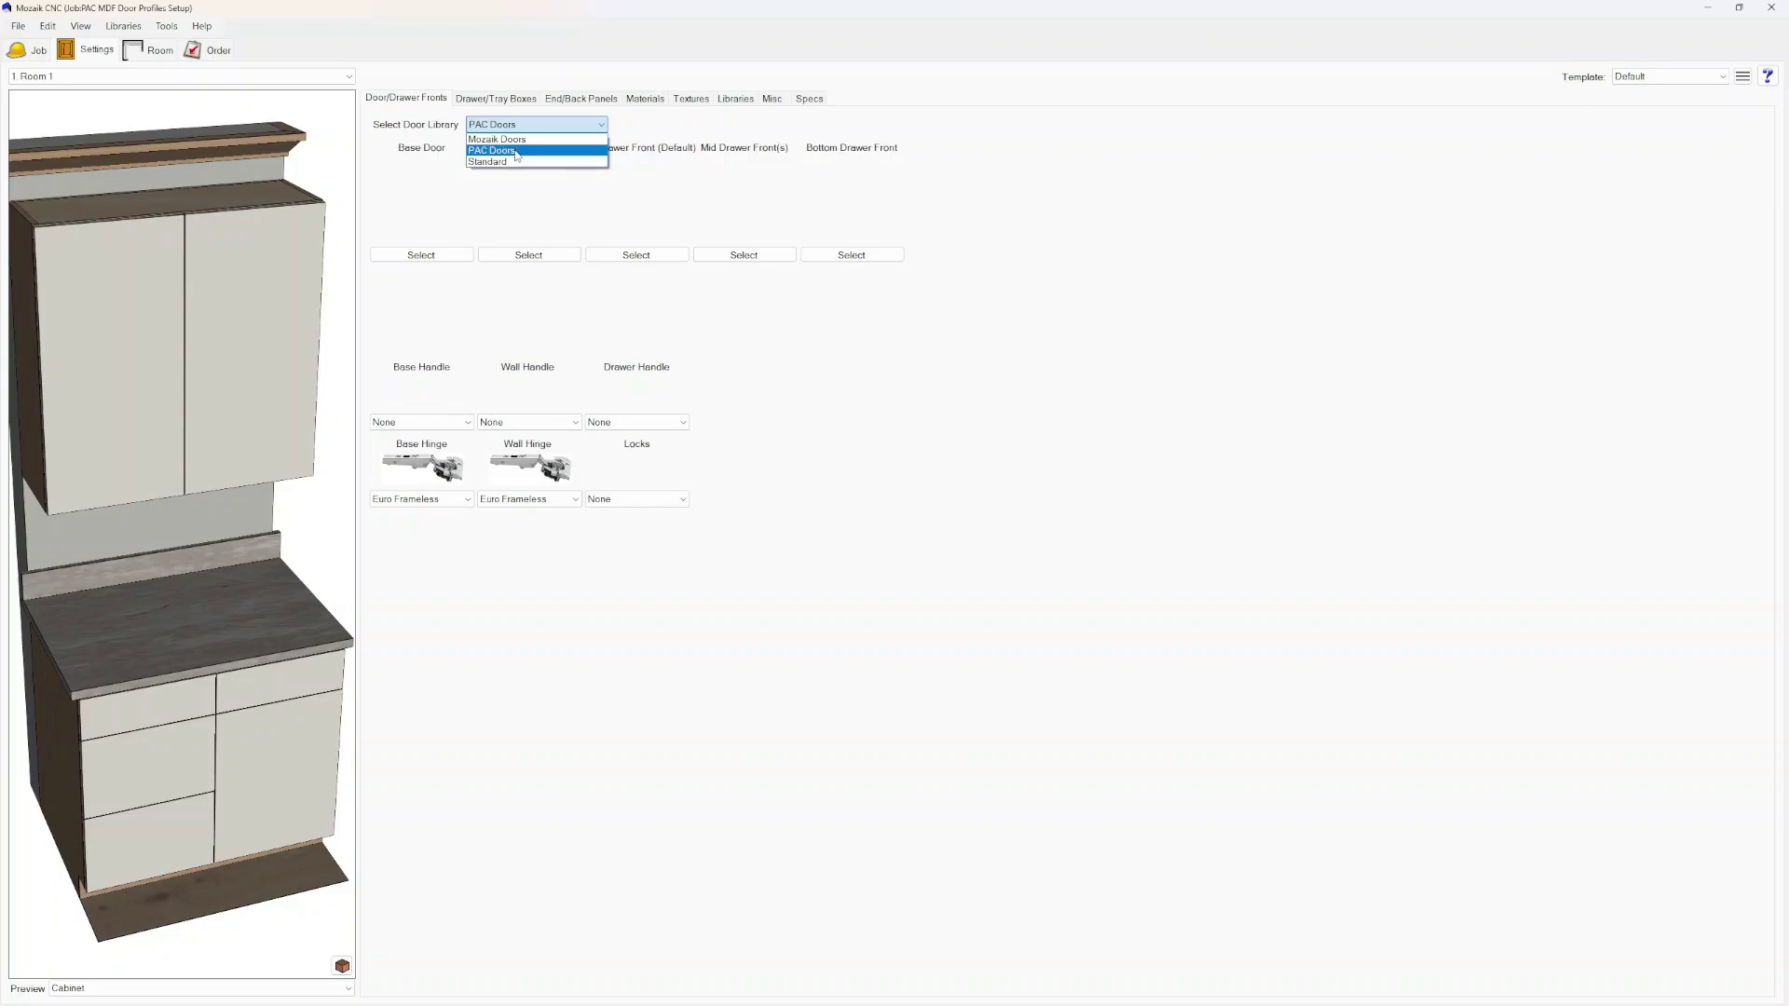
pyautogui.click(512, 150)
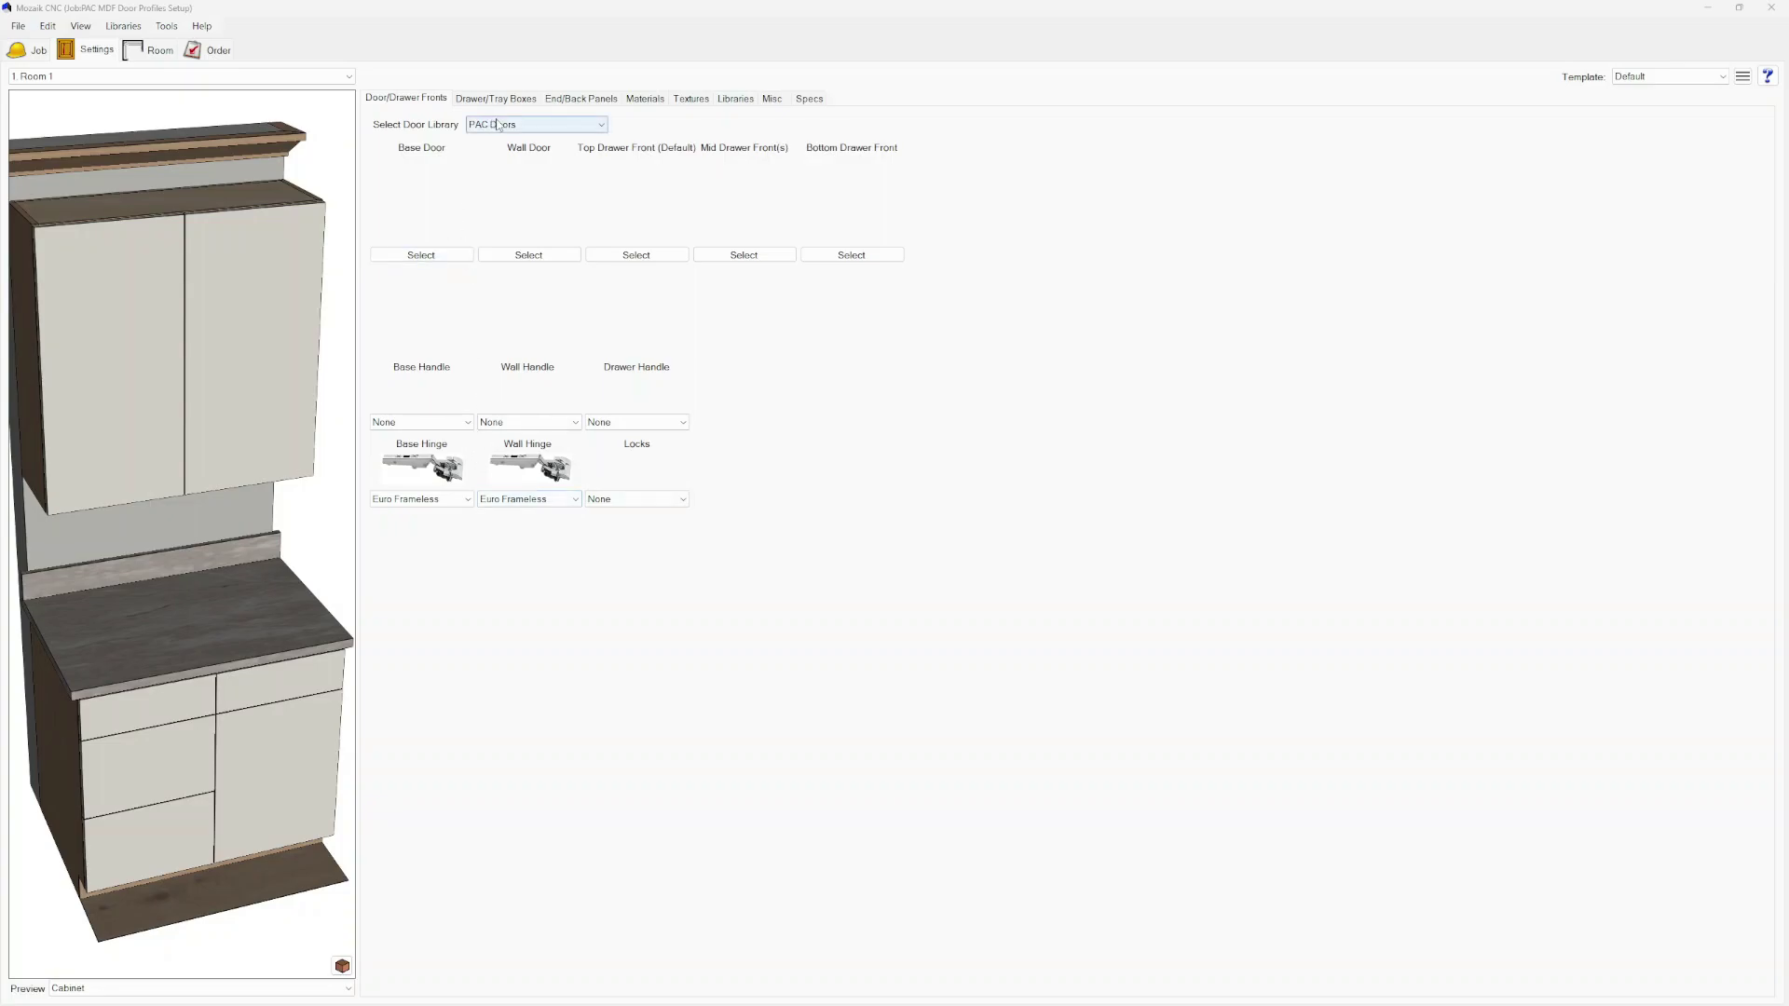
# Choose _TACOMA 1PC DR SR3-25_PR25 as the base door and assign the _TACOMA 1PC panel tool group as its routed door tools
pyautogui.click(384, 254)
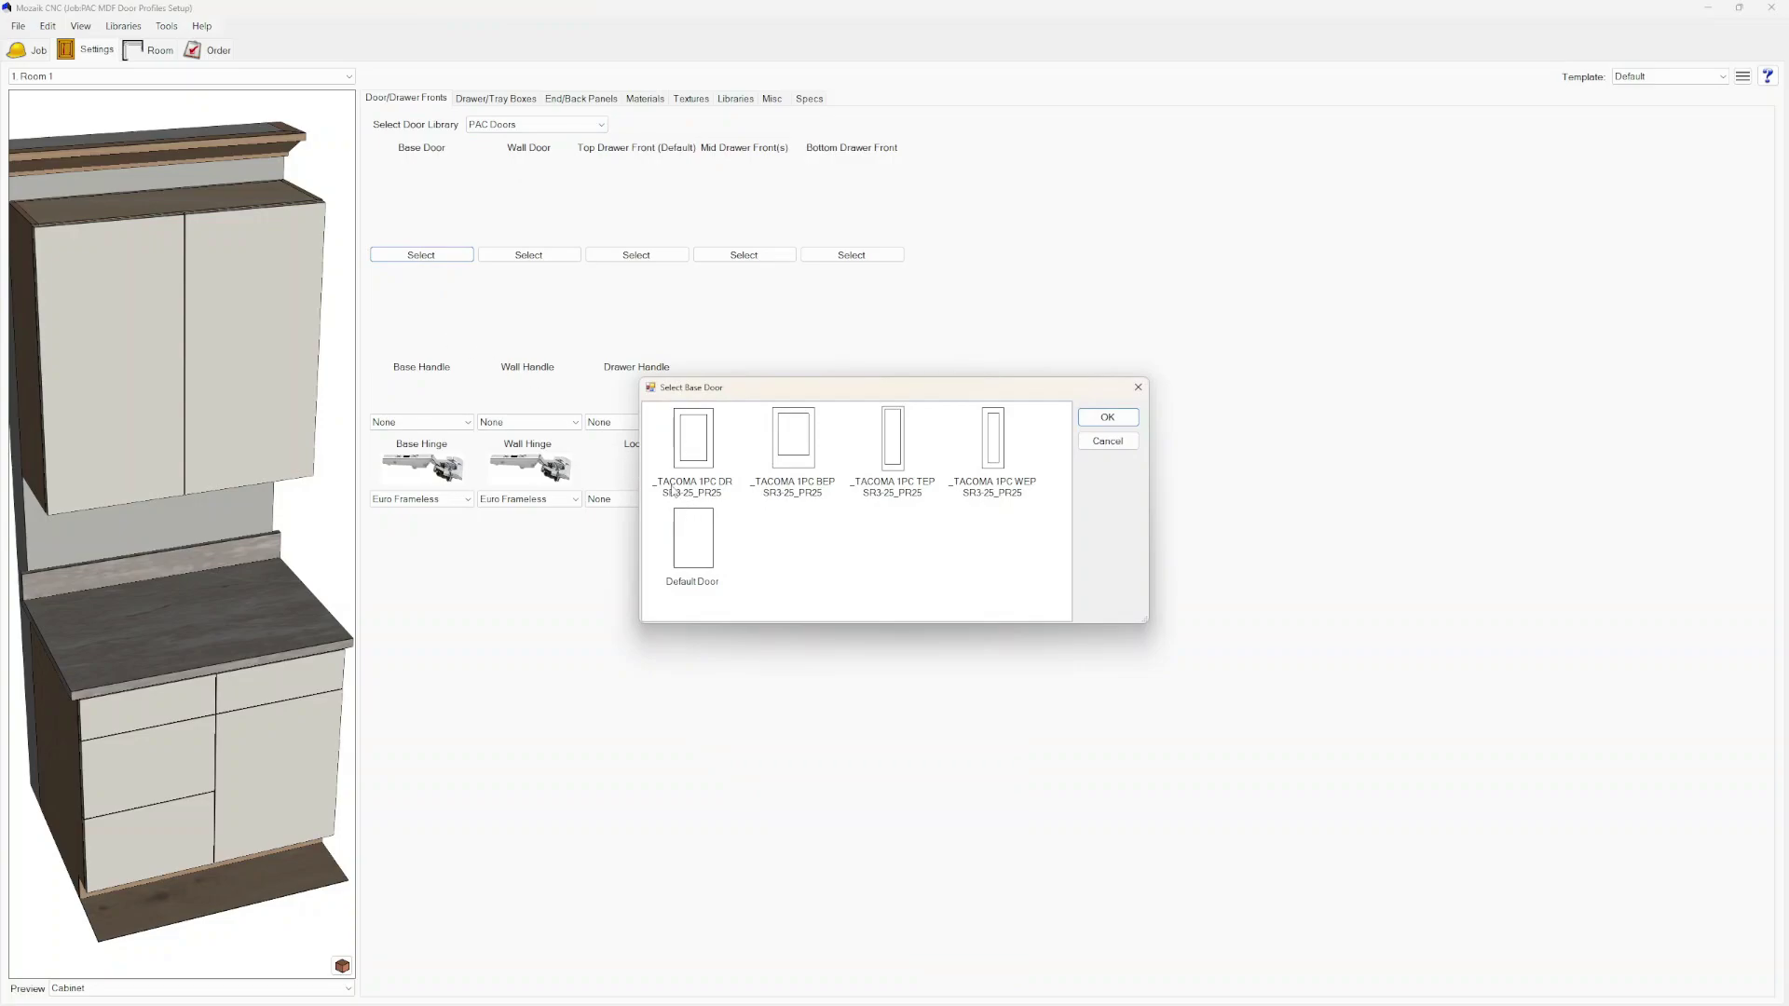
pyautogui.click(699, 464)
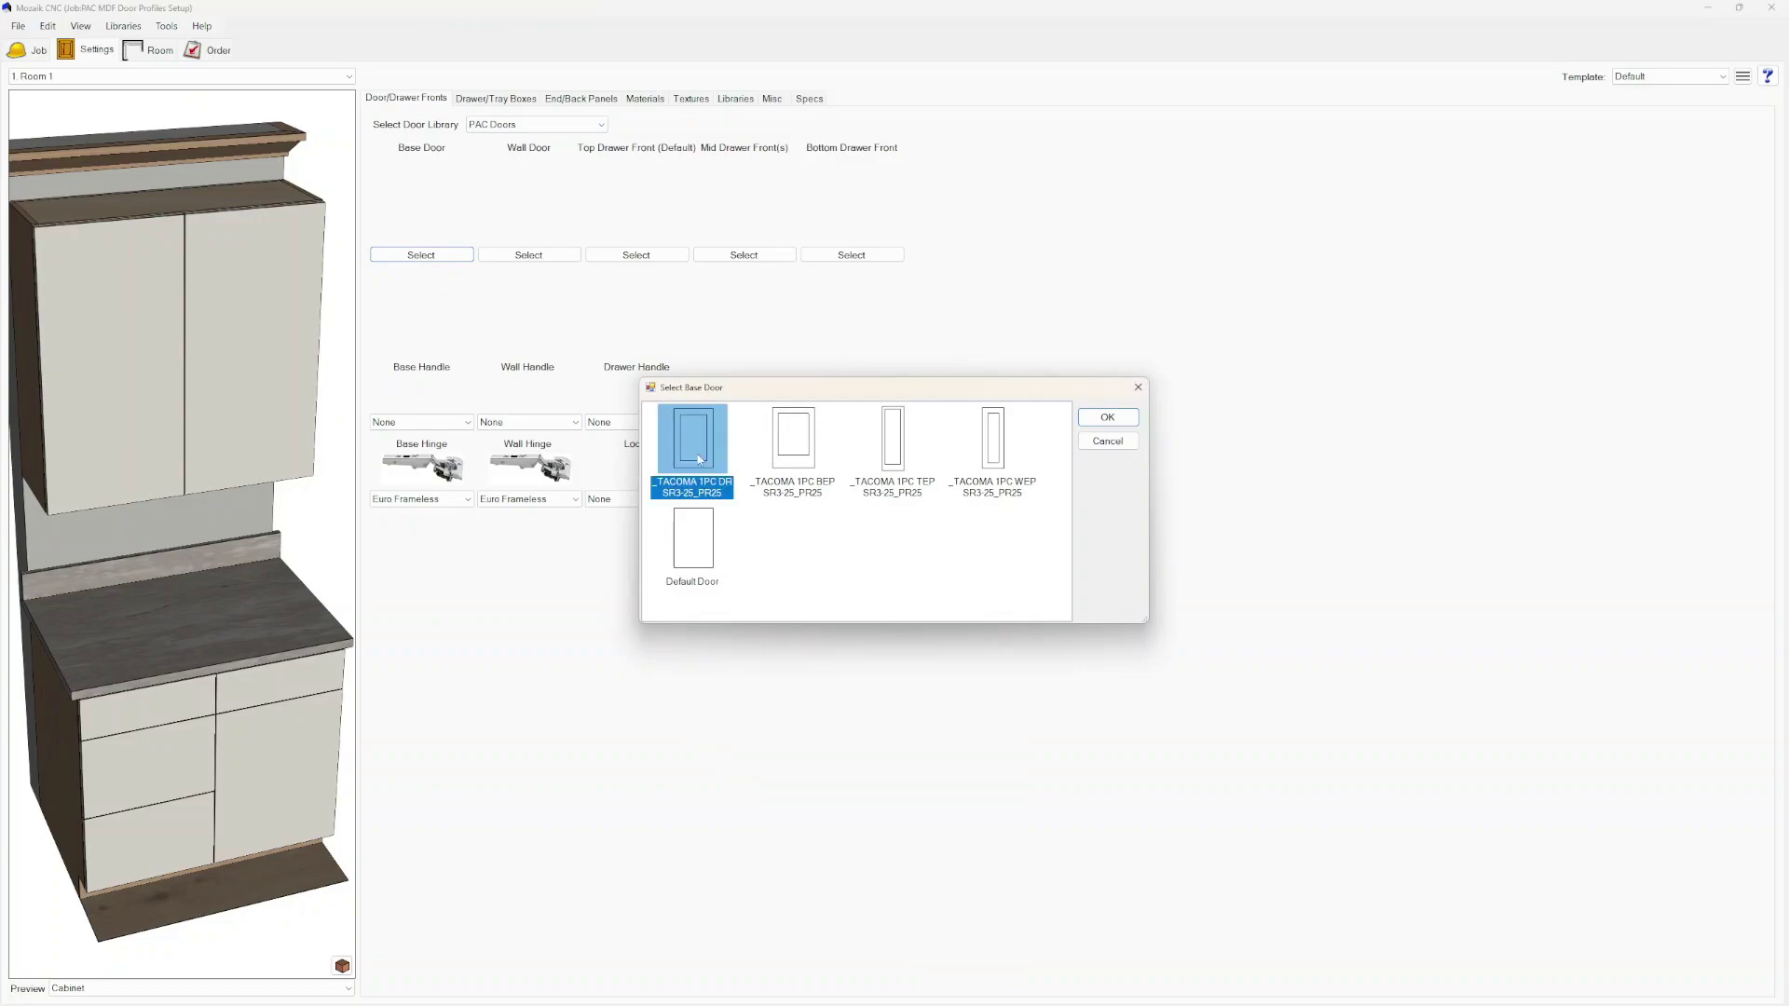
pyautogui.click(1107, 417)
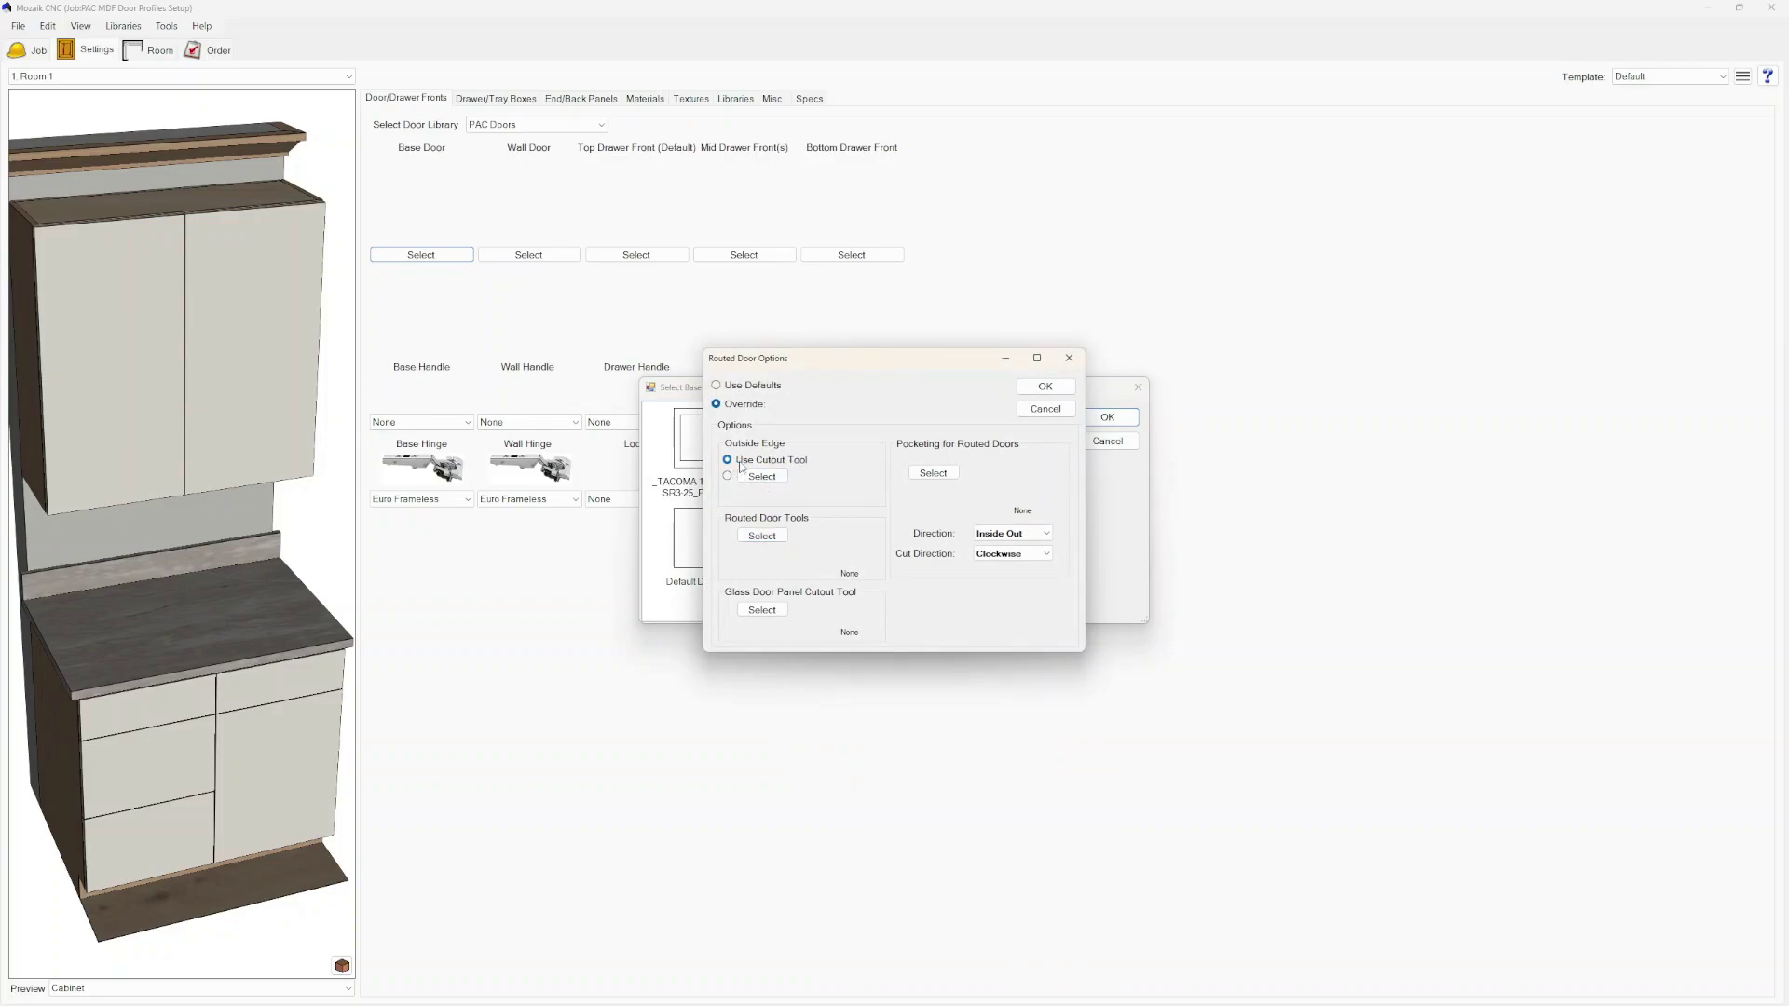
pyautogui.click(762, 536)
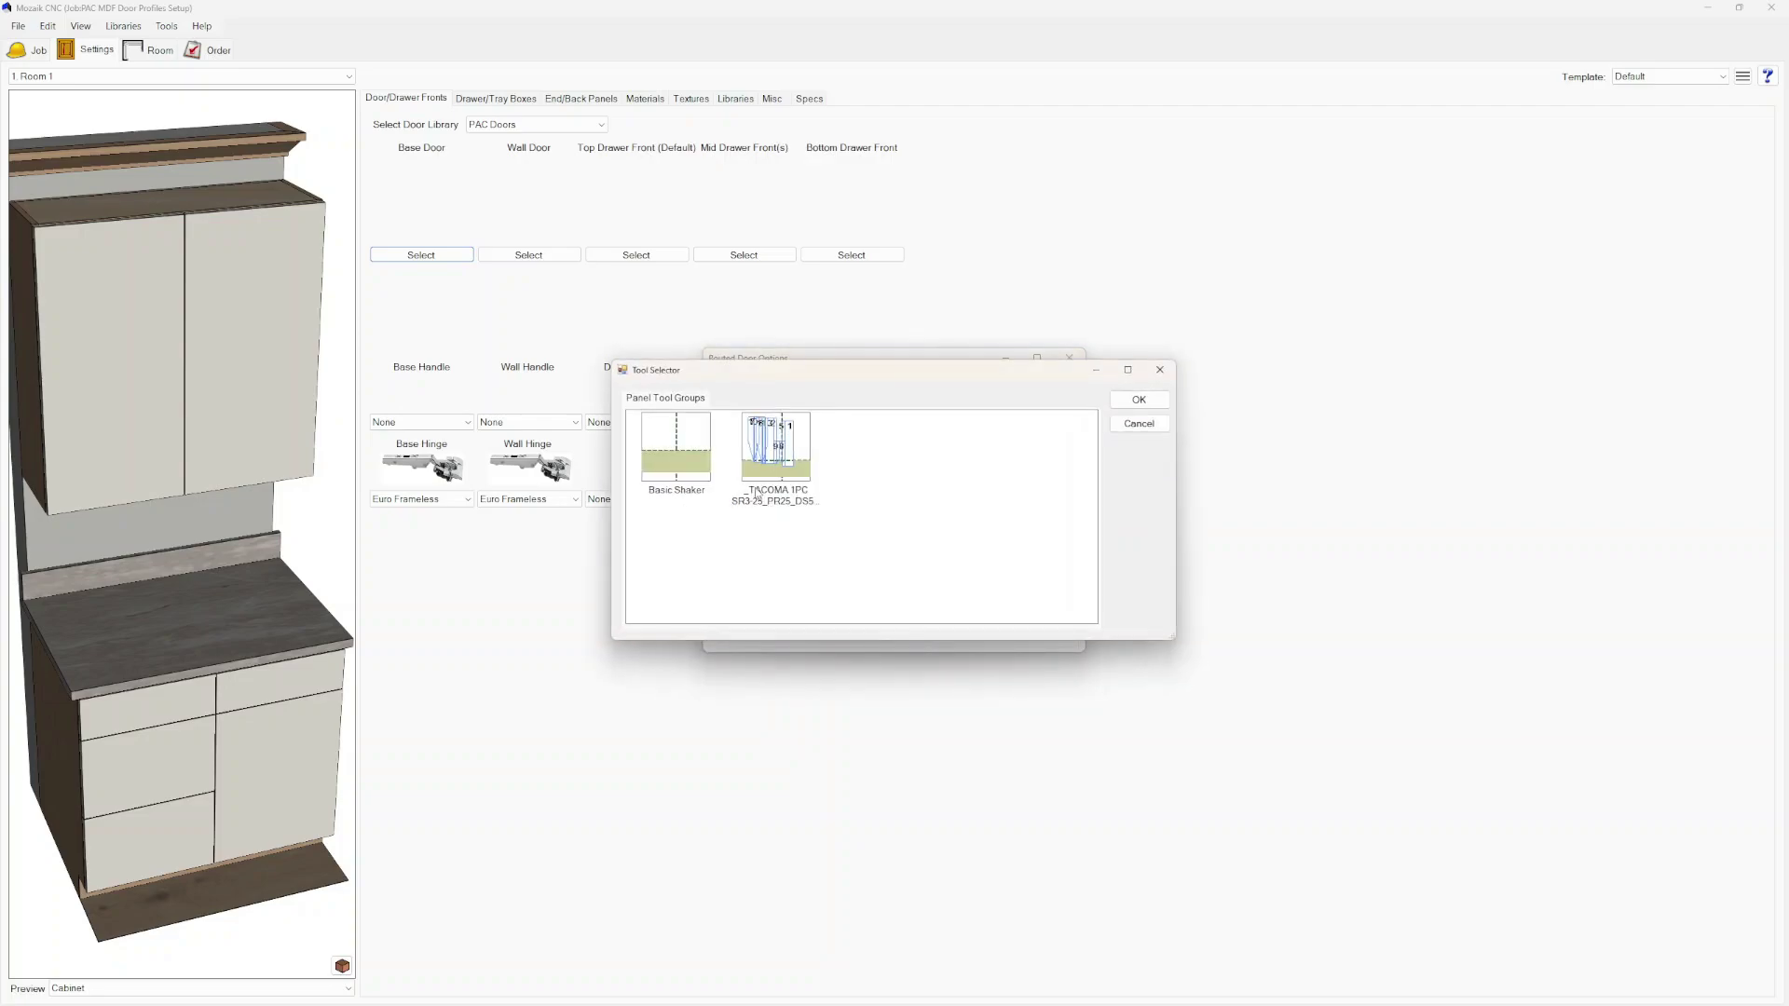
pyautogui.click(764, 494)
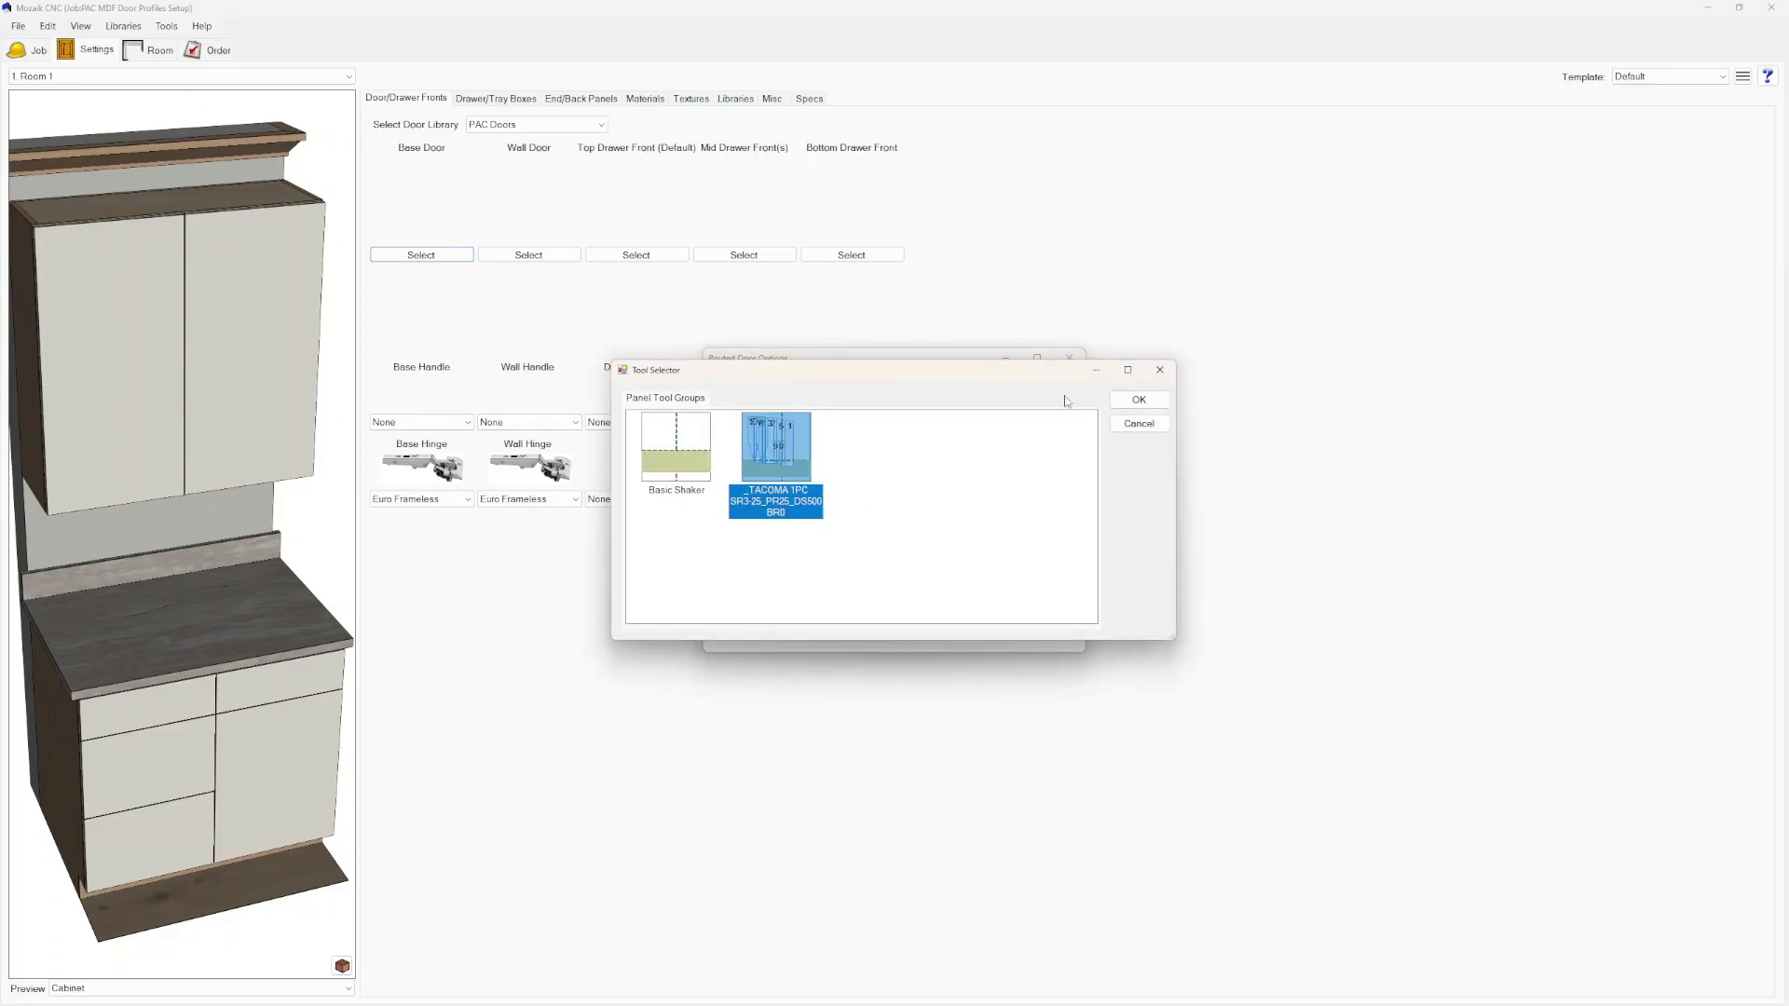
pyautogui.click(1119, 401)
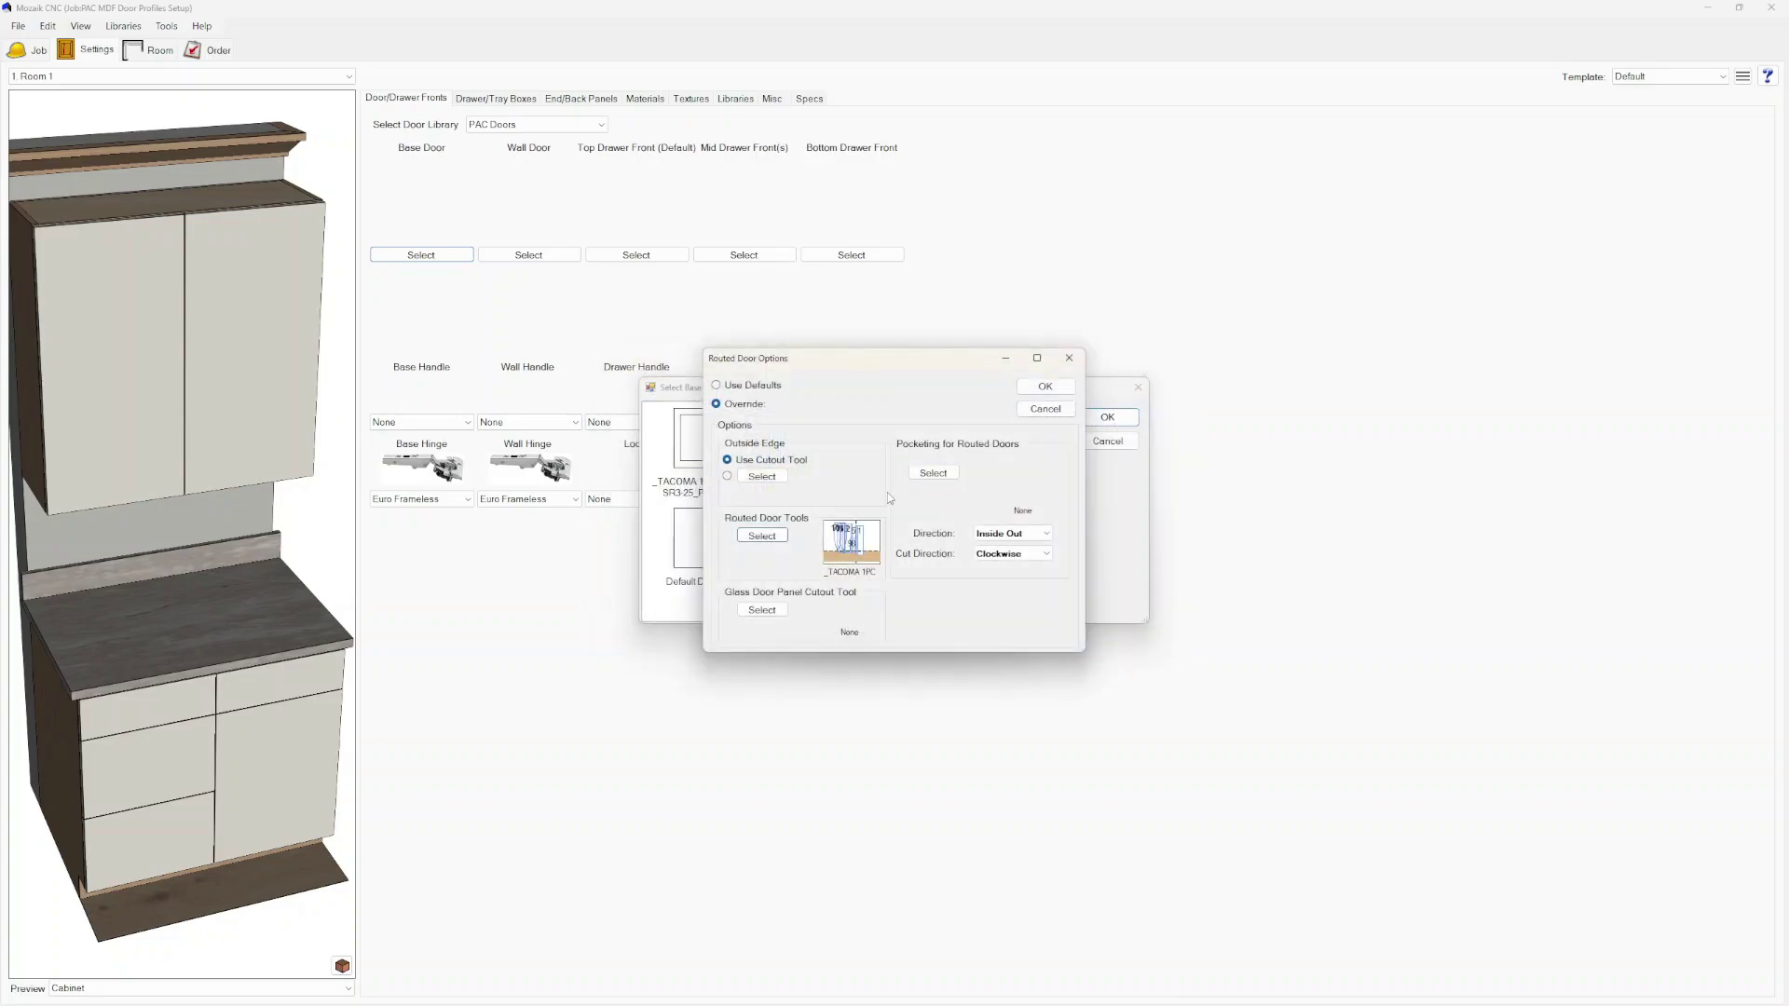
# Set 40mm Pocketing PCD as the pocketing tool for the base door
pyautogui.click(935, 473)
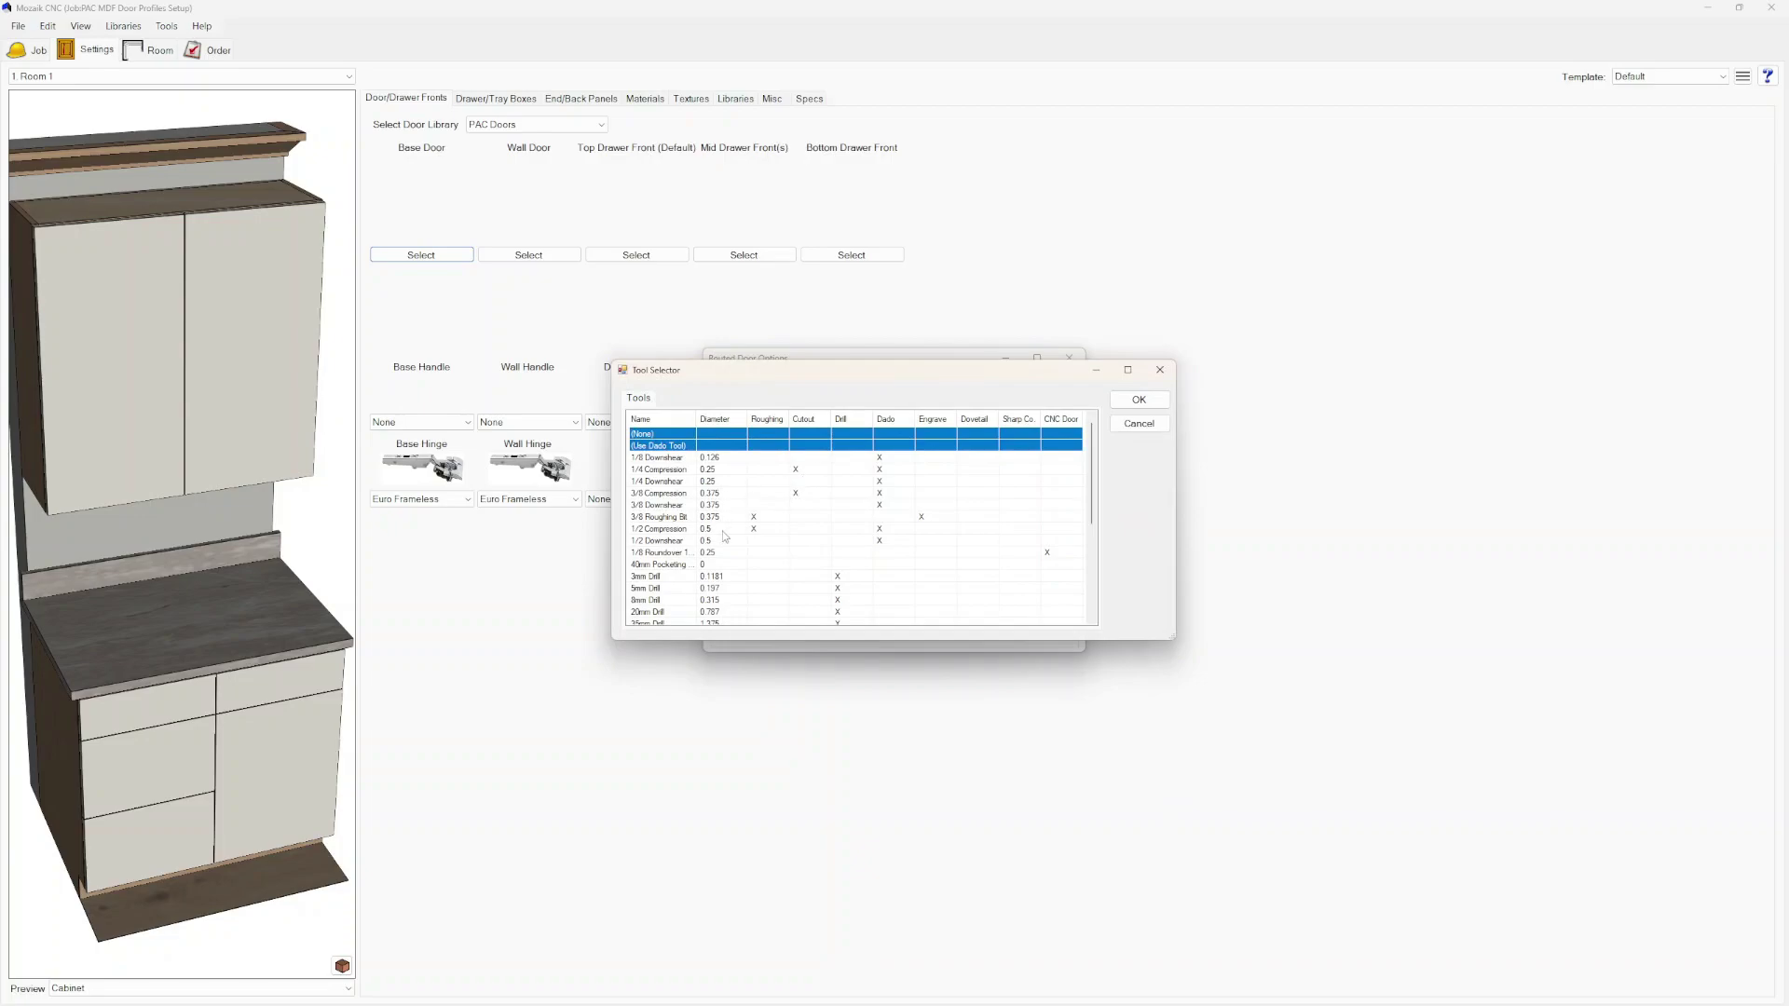
pyautogui.click(663, 565)
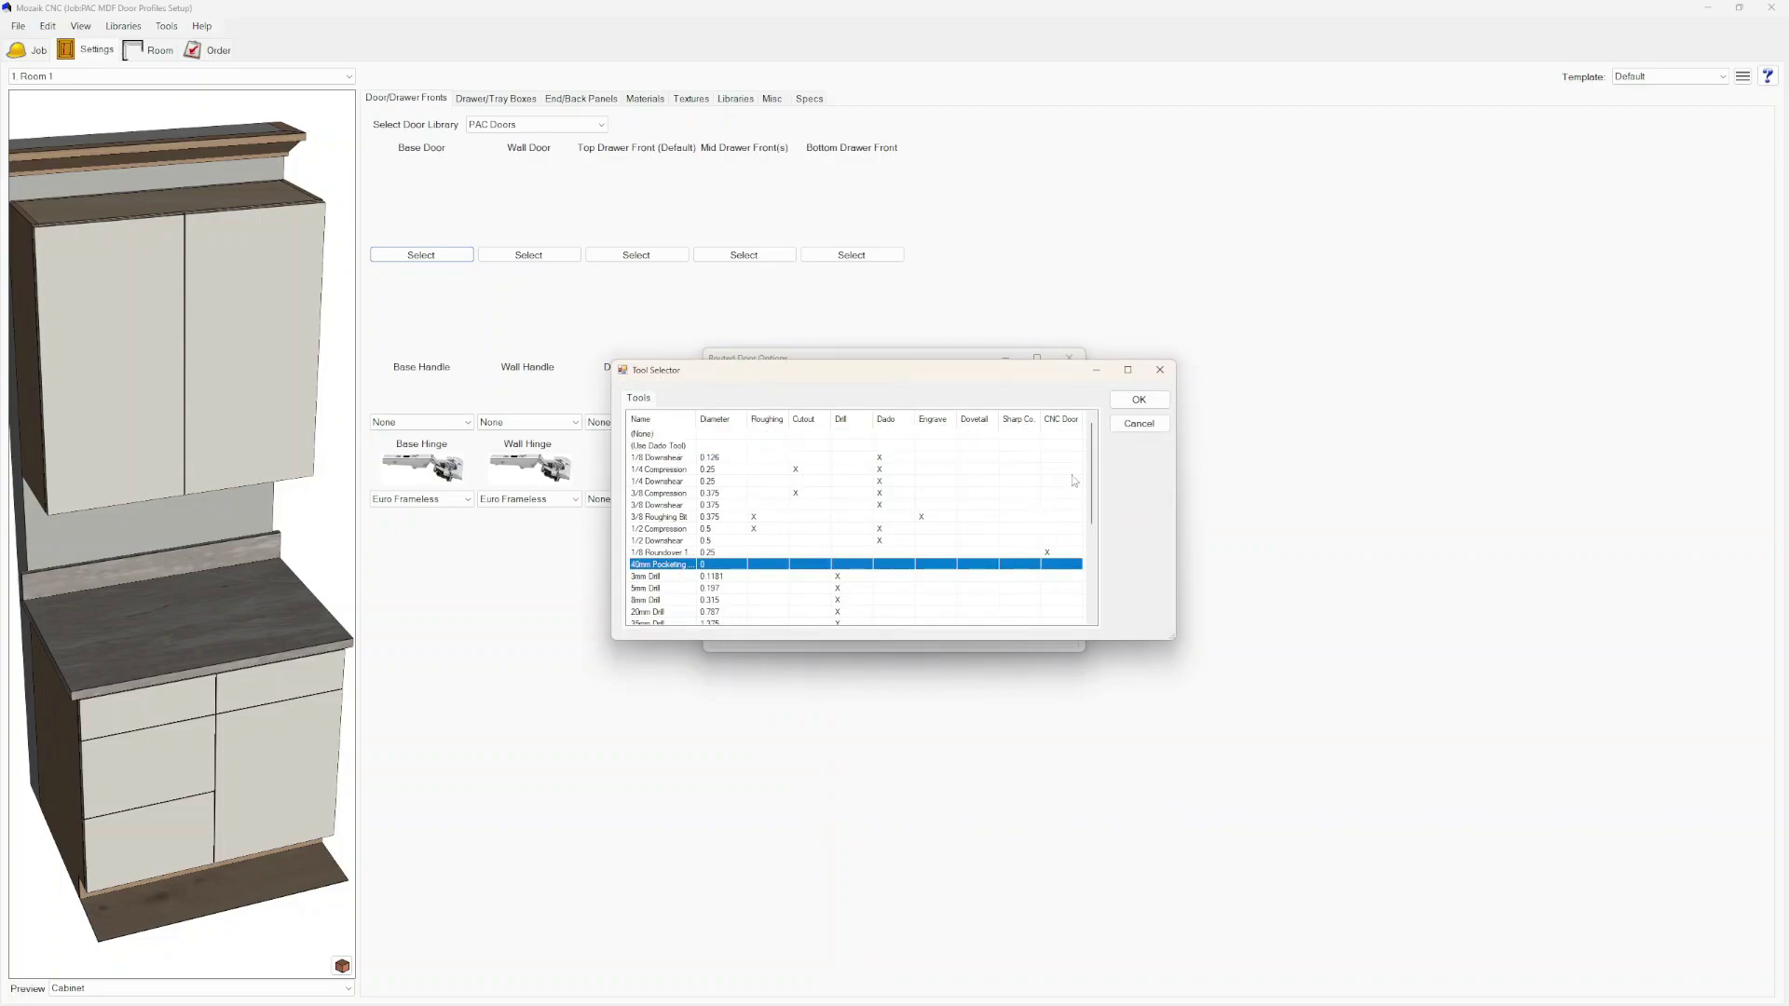
pyautogui.click(1130, 400)
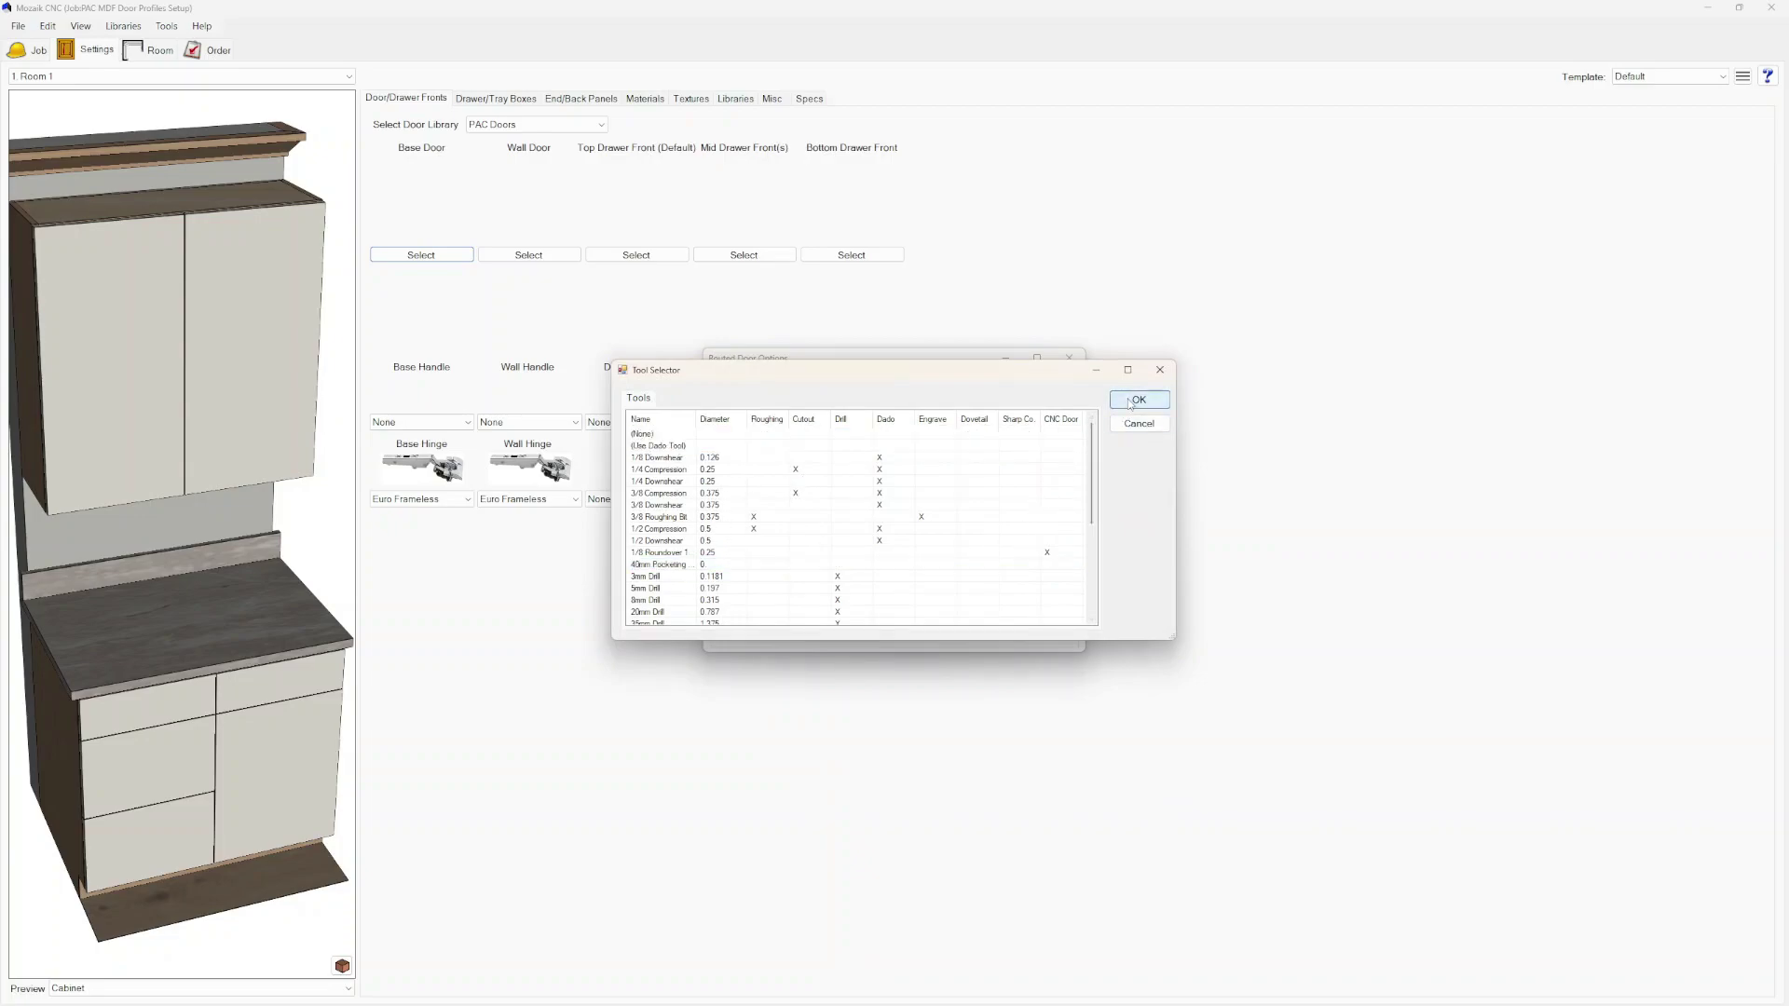
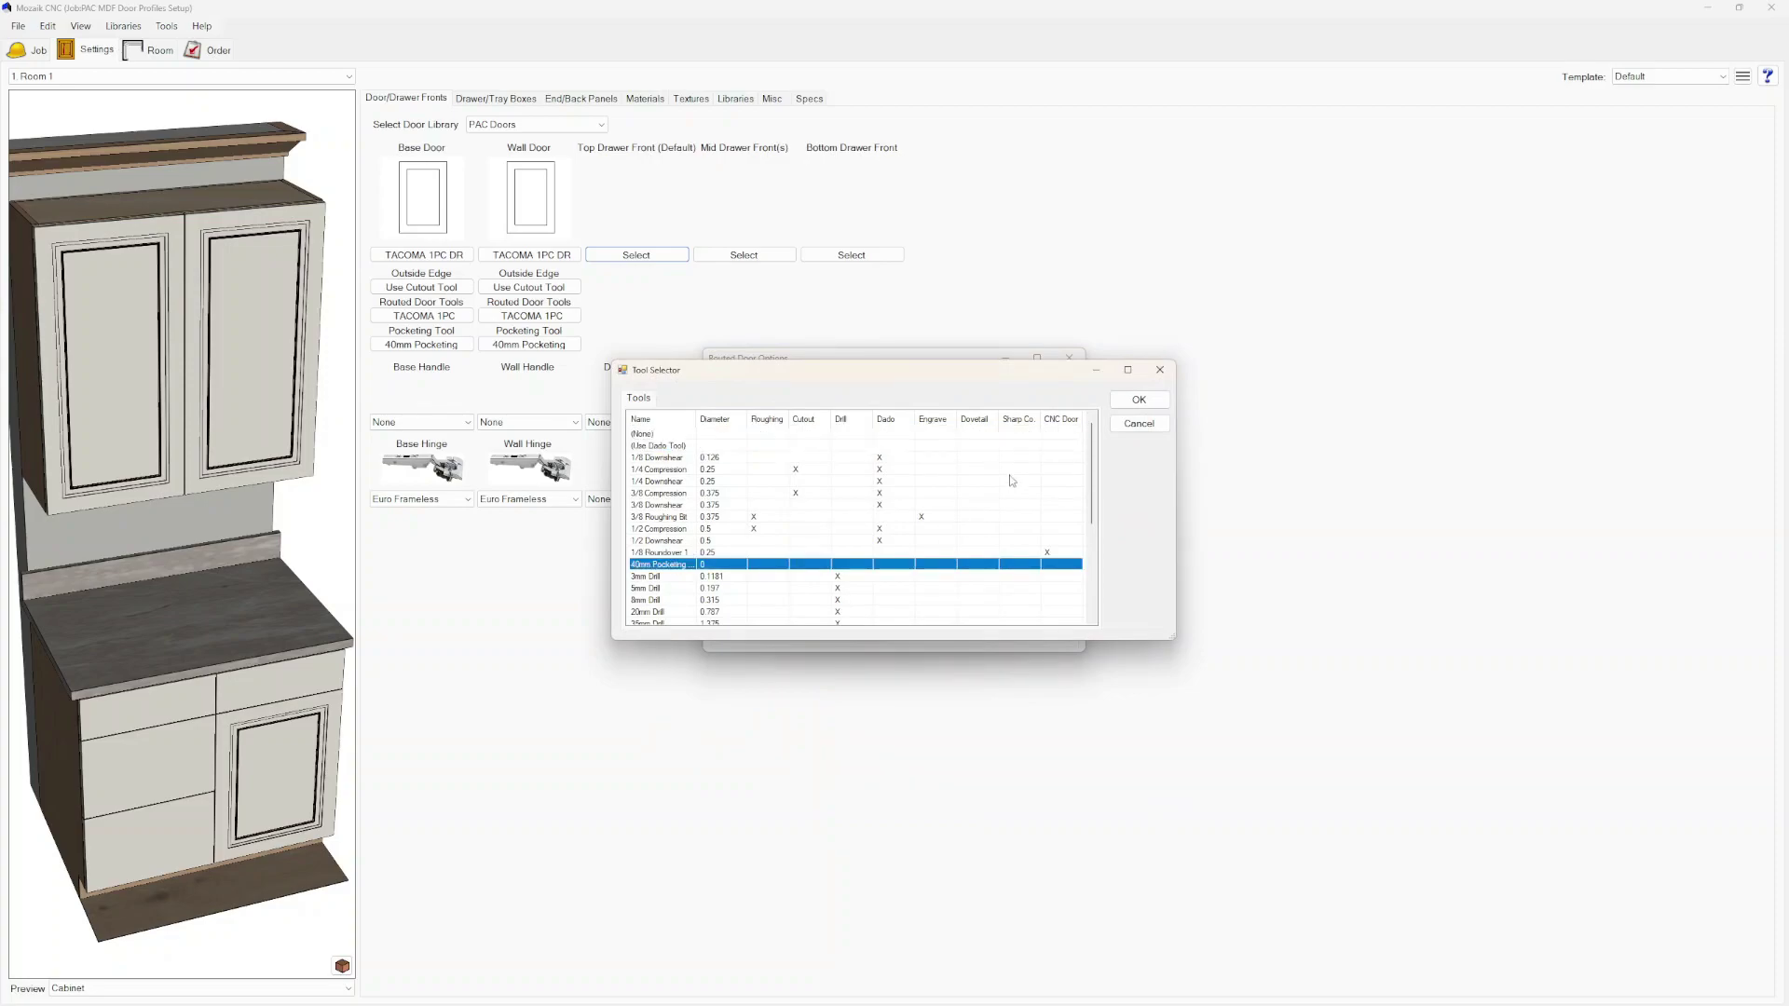
# Set 40mm Pocketing PCD as the top drawer front's pocketing tool and accept its routed door options
pyautogui.click(1139, 399)
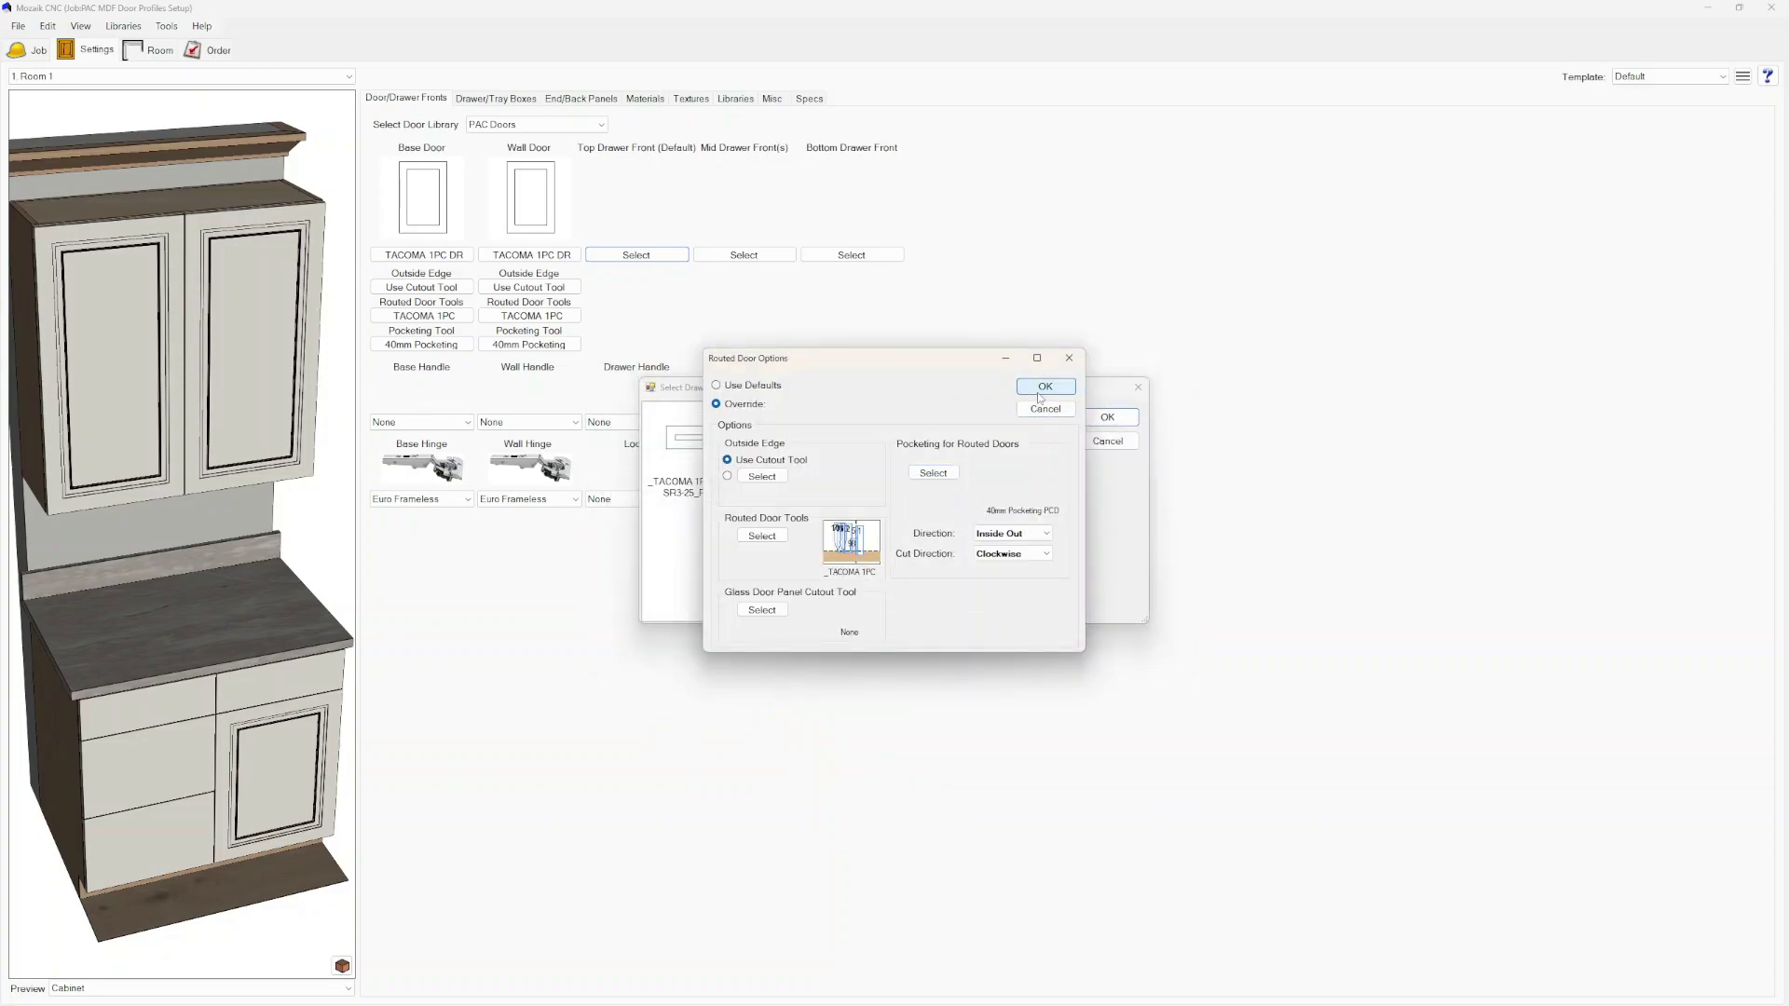
pyautogui.click(1045, 386)
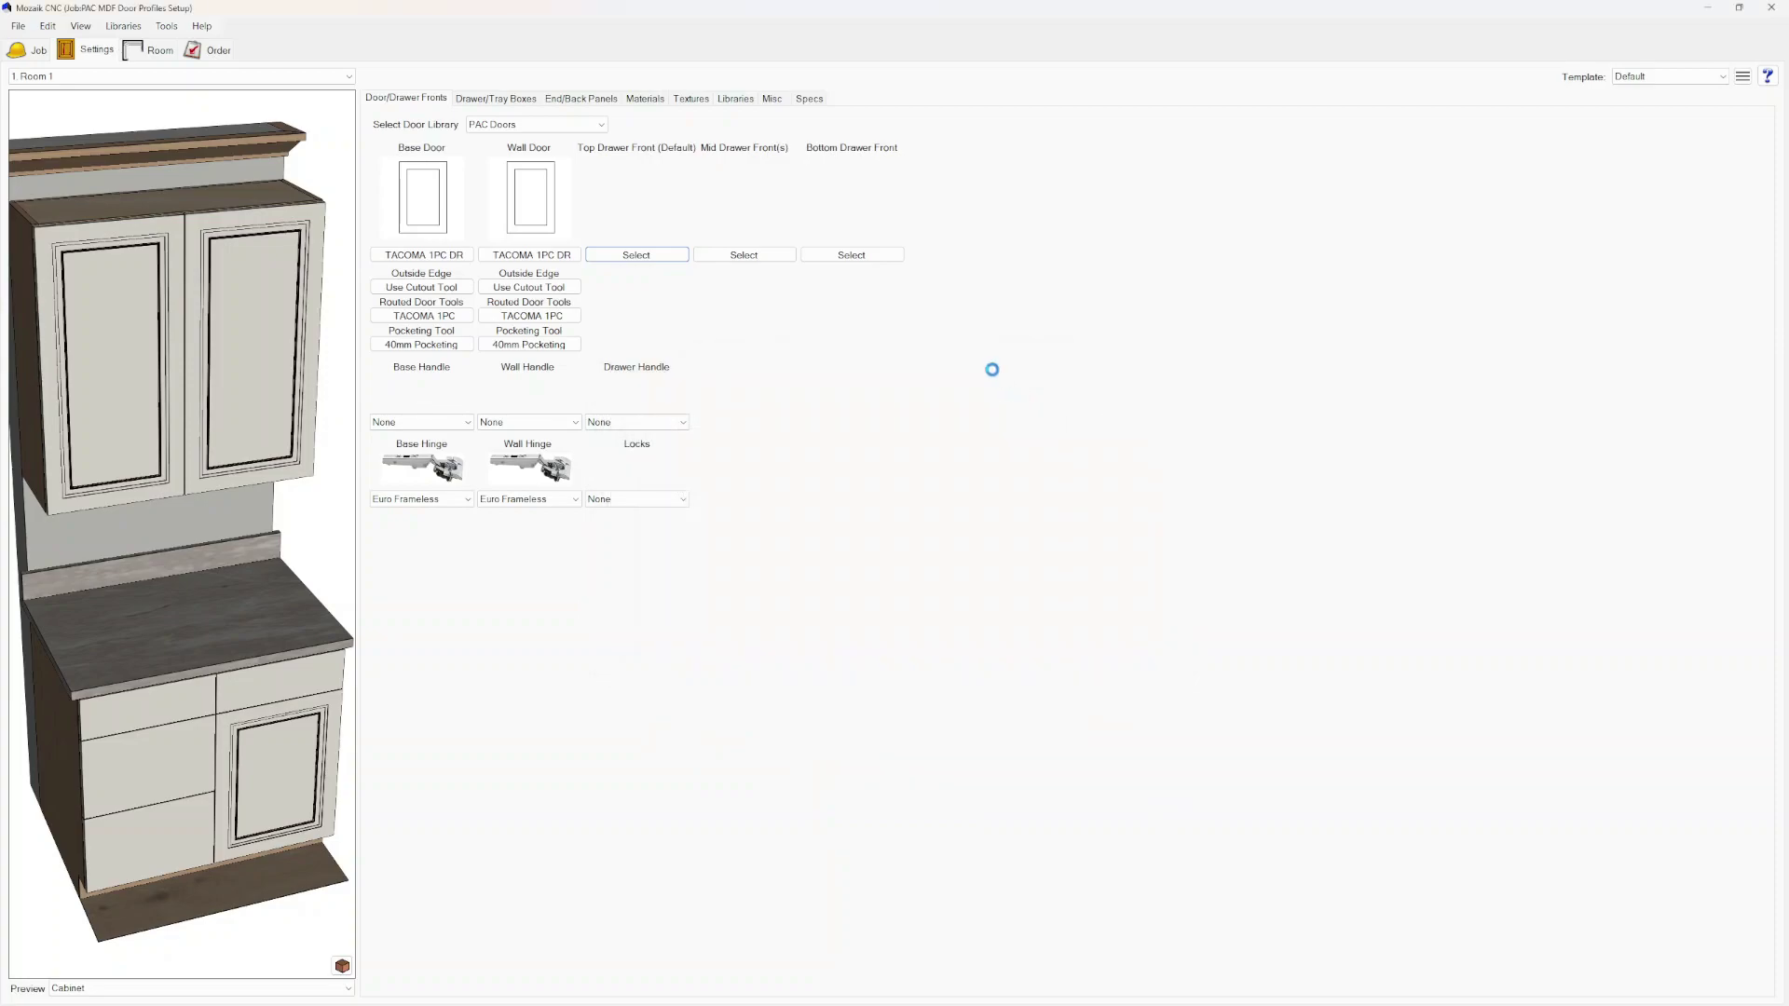
# Set the mid drawer fronts to _TACOMA 1PC DWR SR3-25_PR25 with the _TACOMA 1PC panel tool group
pyautogui.click(780, 256)
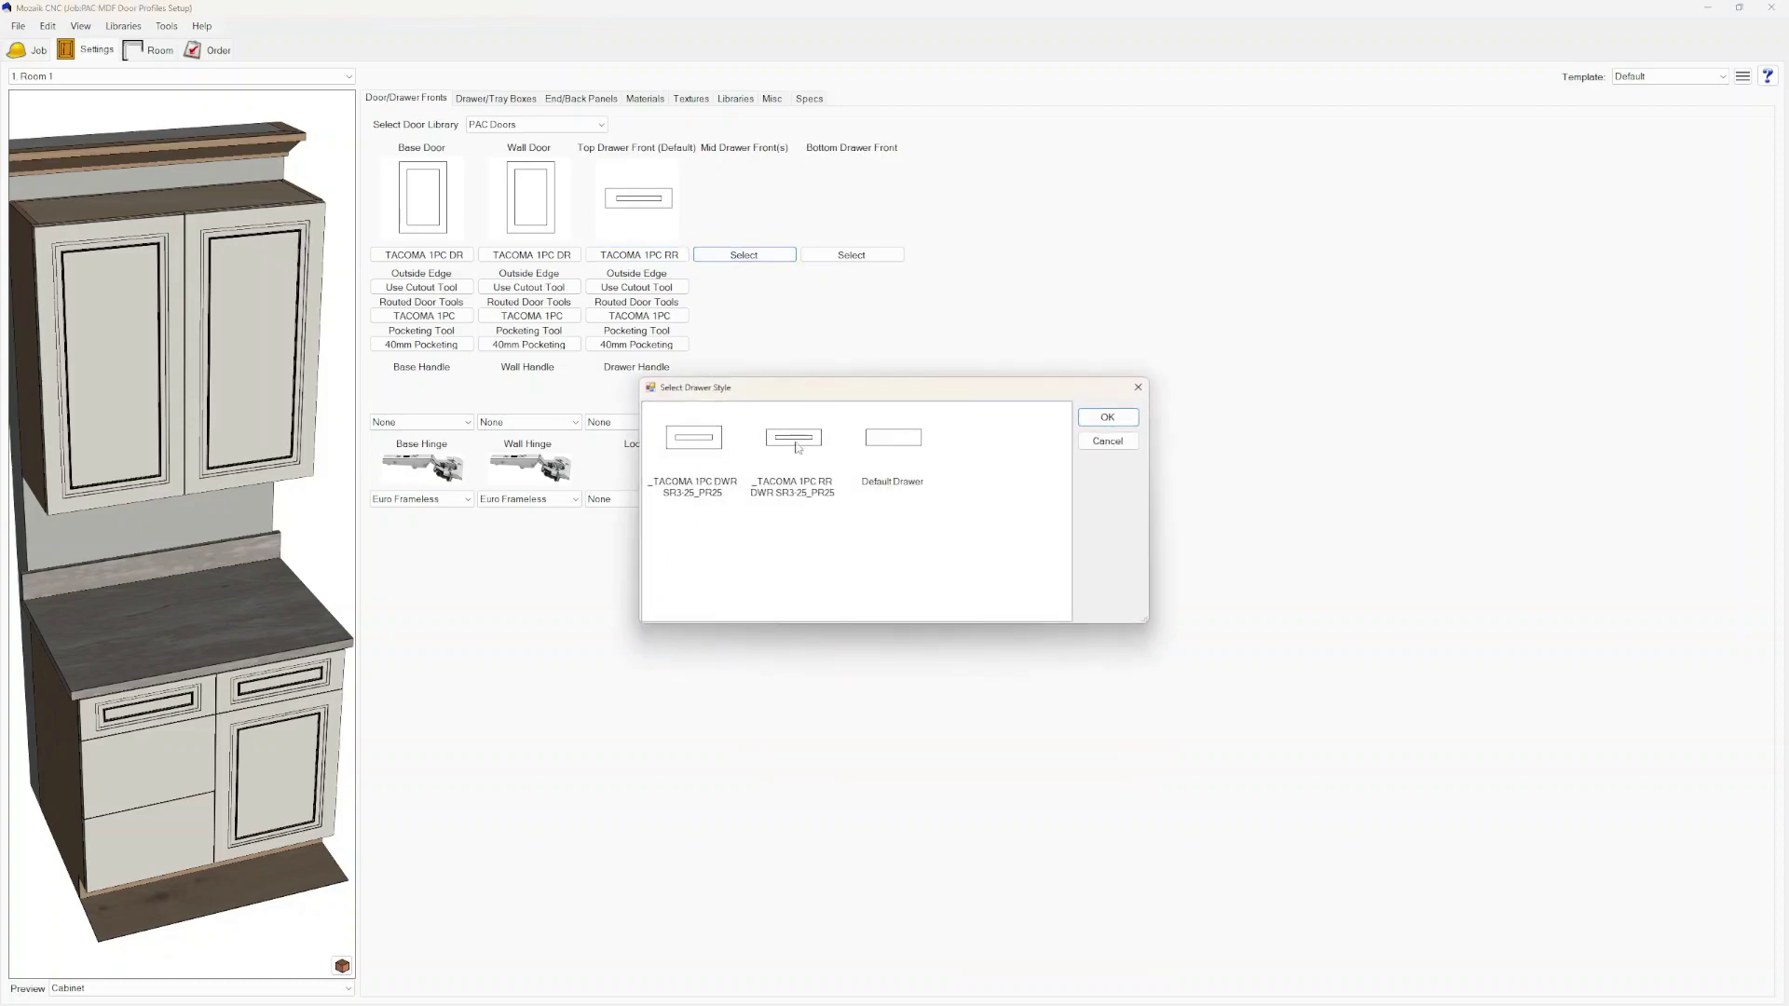
pyautogui.click(700, 450)
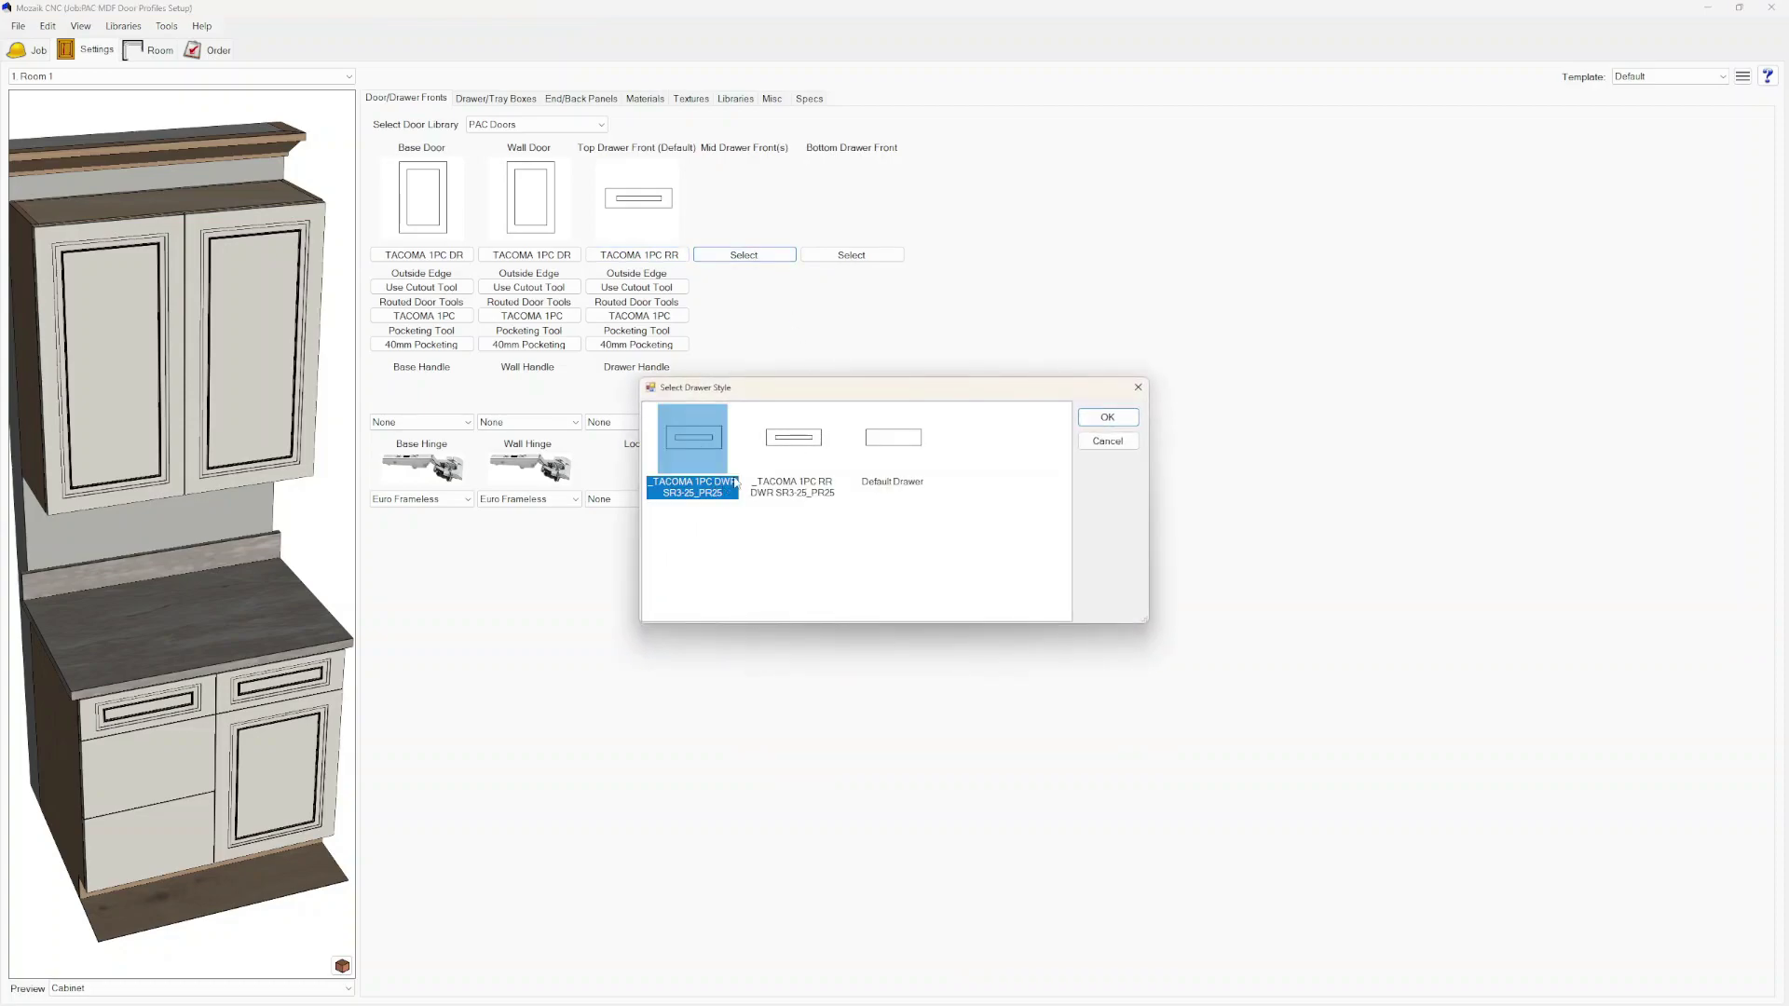
pyautogui.click(1106, 416)
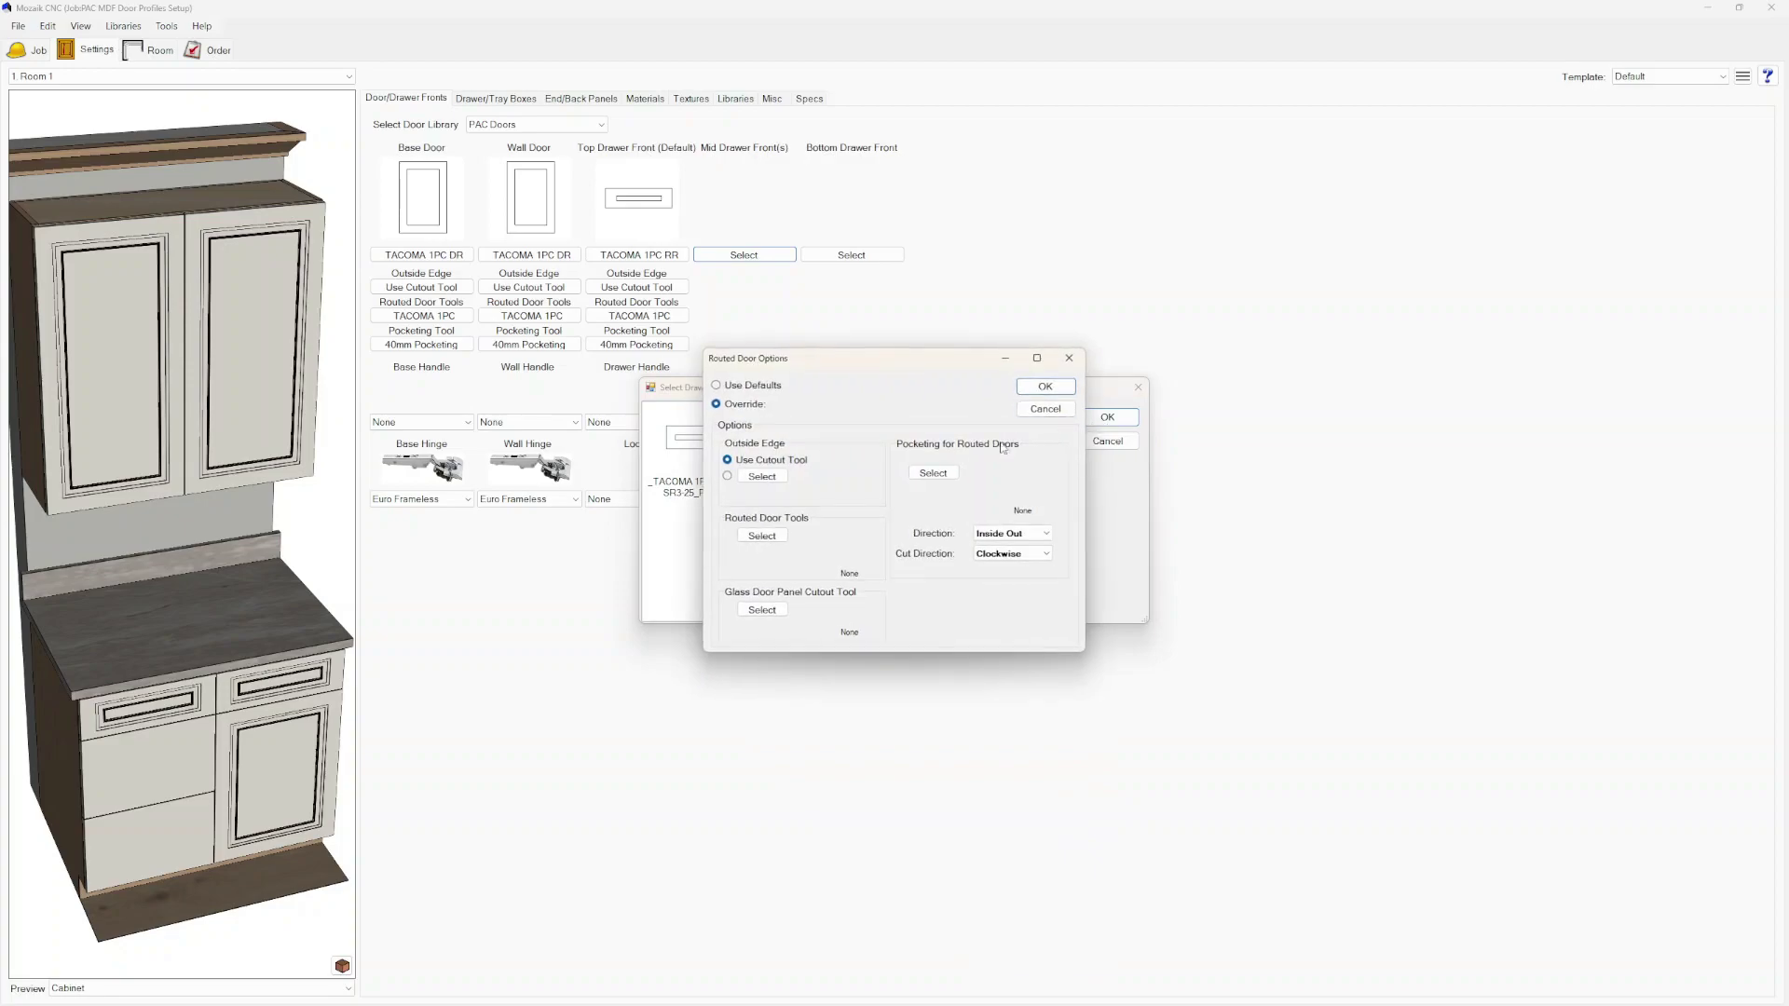
pyautogui.click(761, 536)
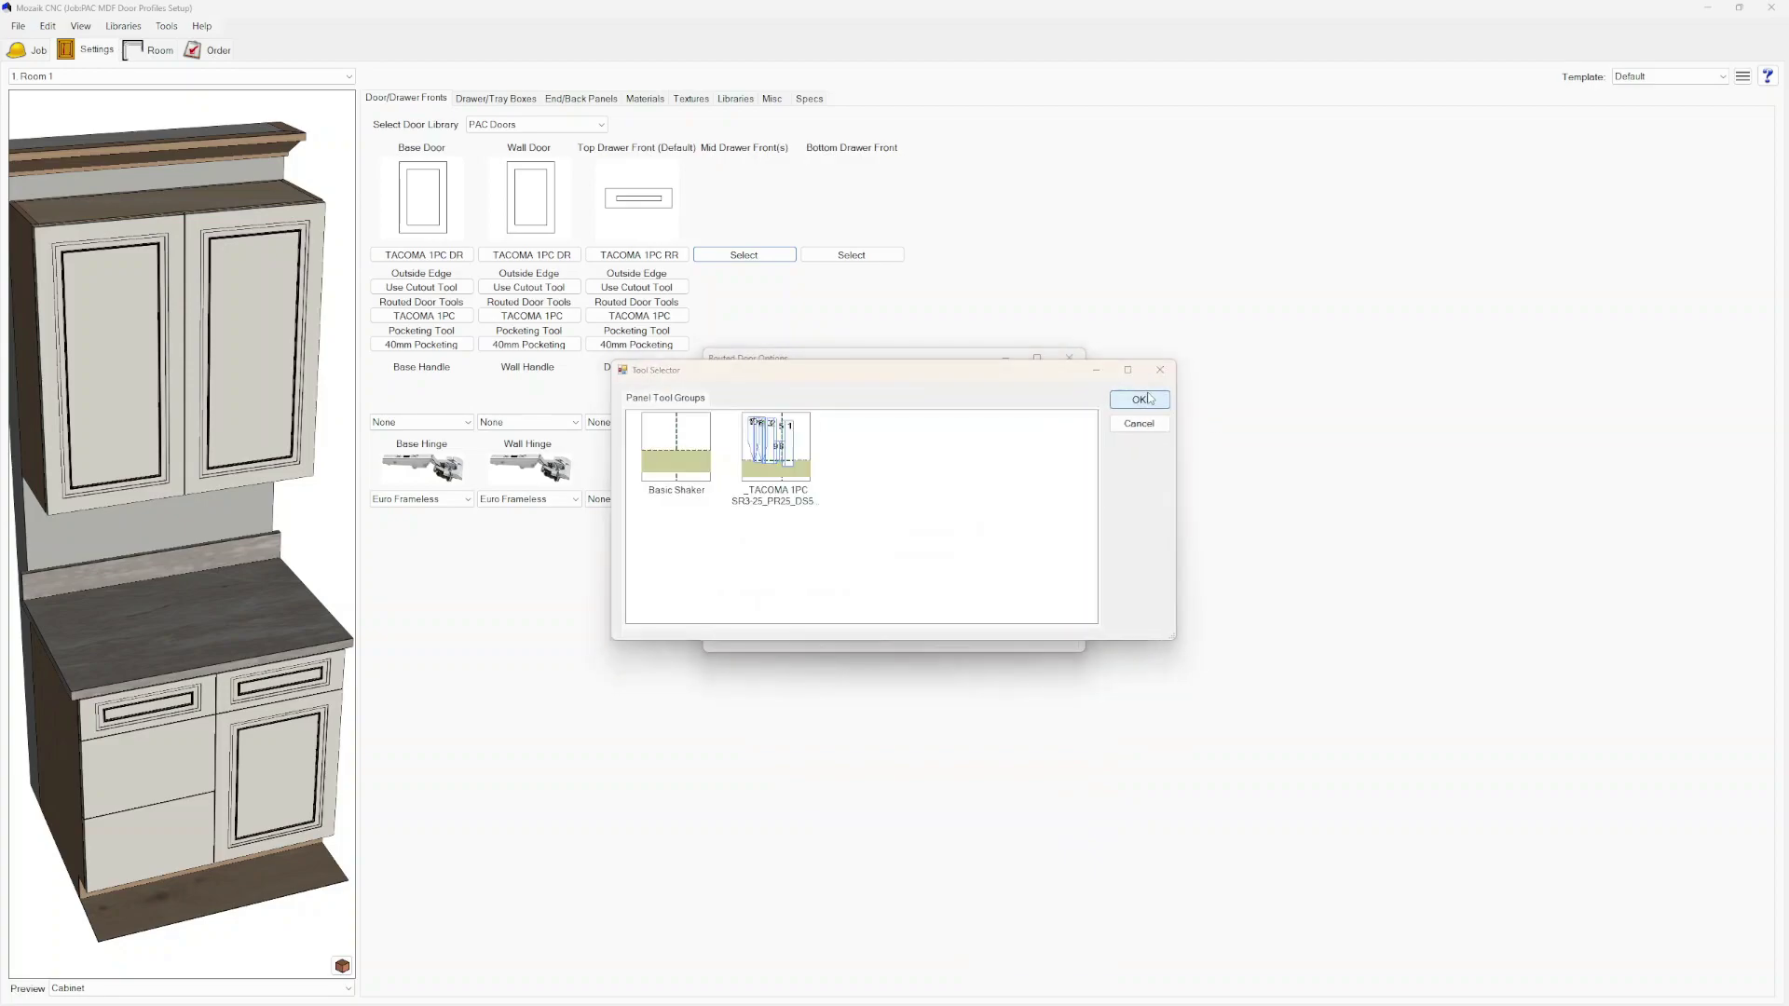
pyautogui.click(1140, 399)
pyautogui.click(1046, 385)
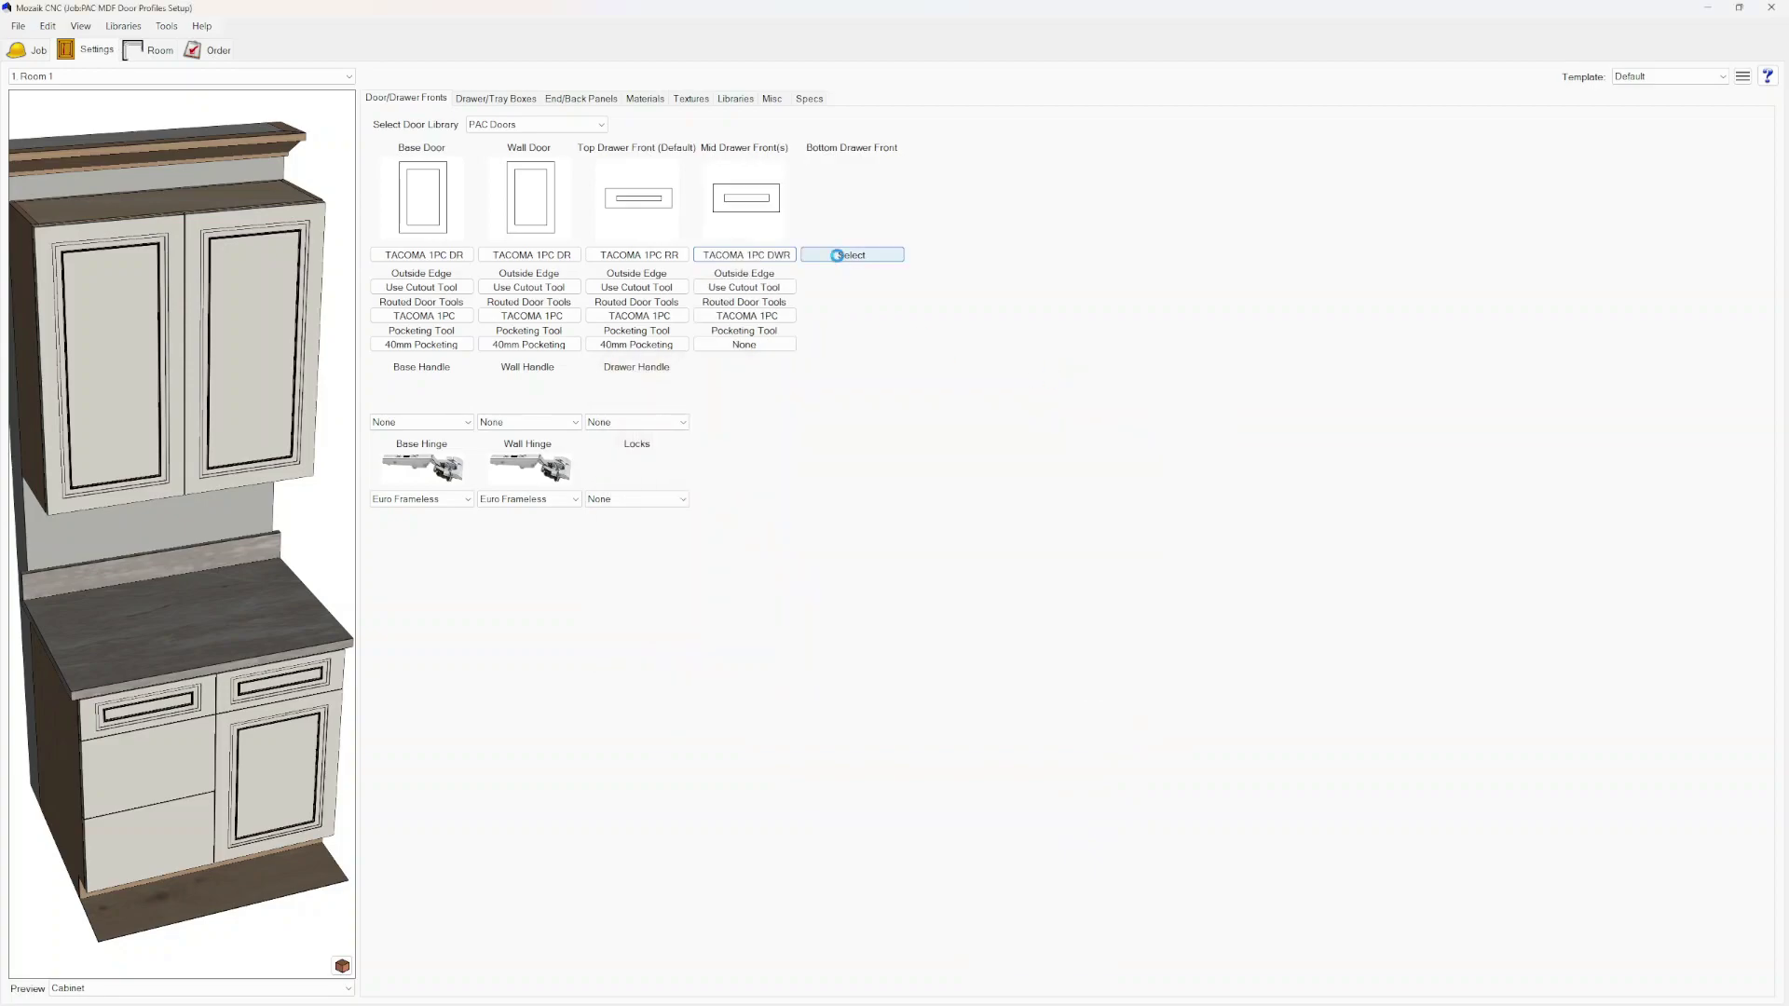
# Choose _TACOMA 1PC DWR SR3-25_PR25 as the bottom drawer front and assign _TACOMA 1PC as its routed door tools
pyautogui.click(837, 255)
pyautogui.click(707, 456)
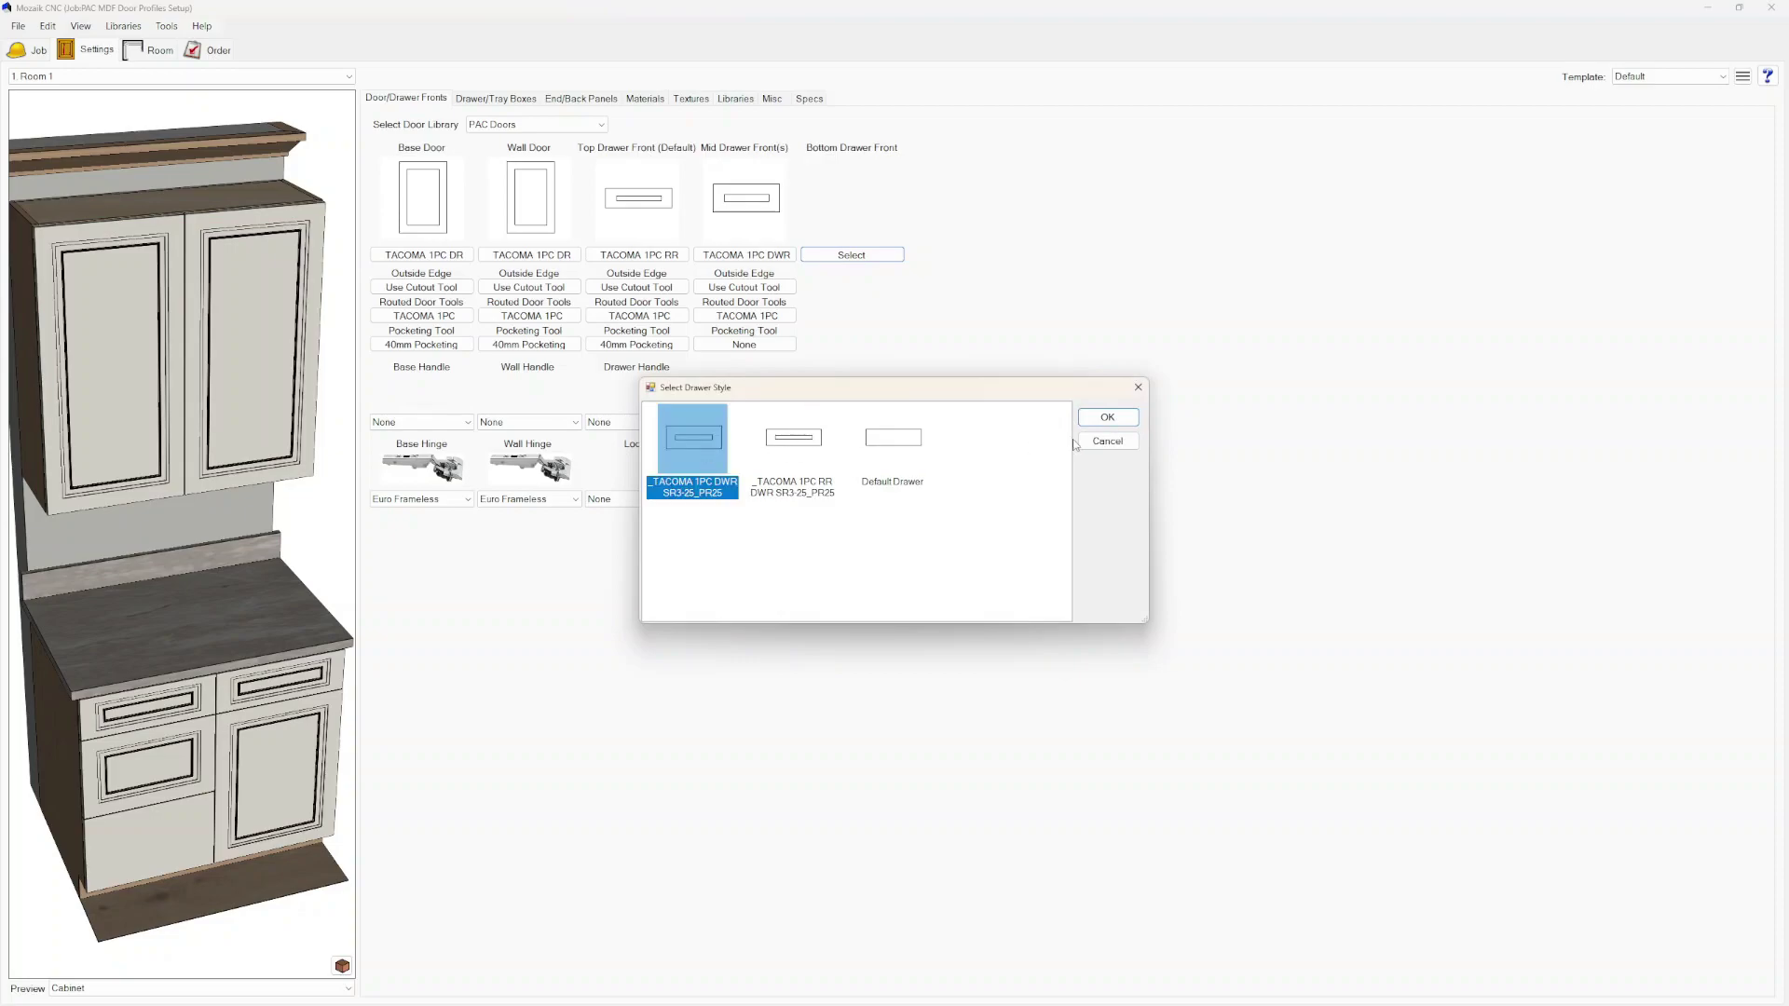
pyautogui.click(1107, 417)
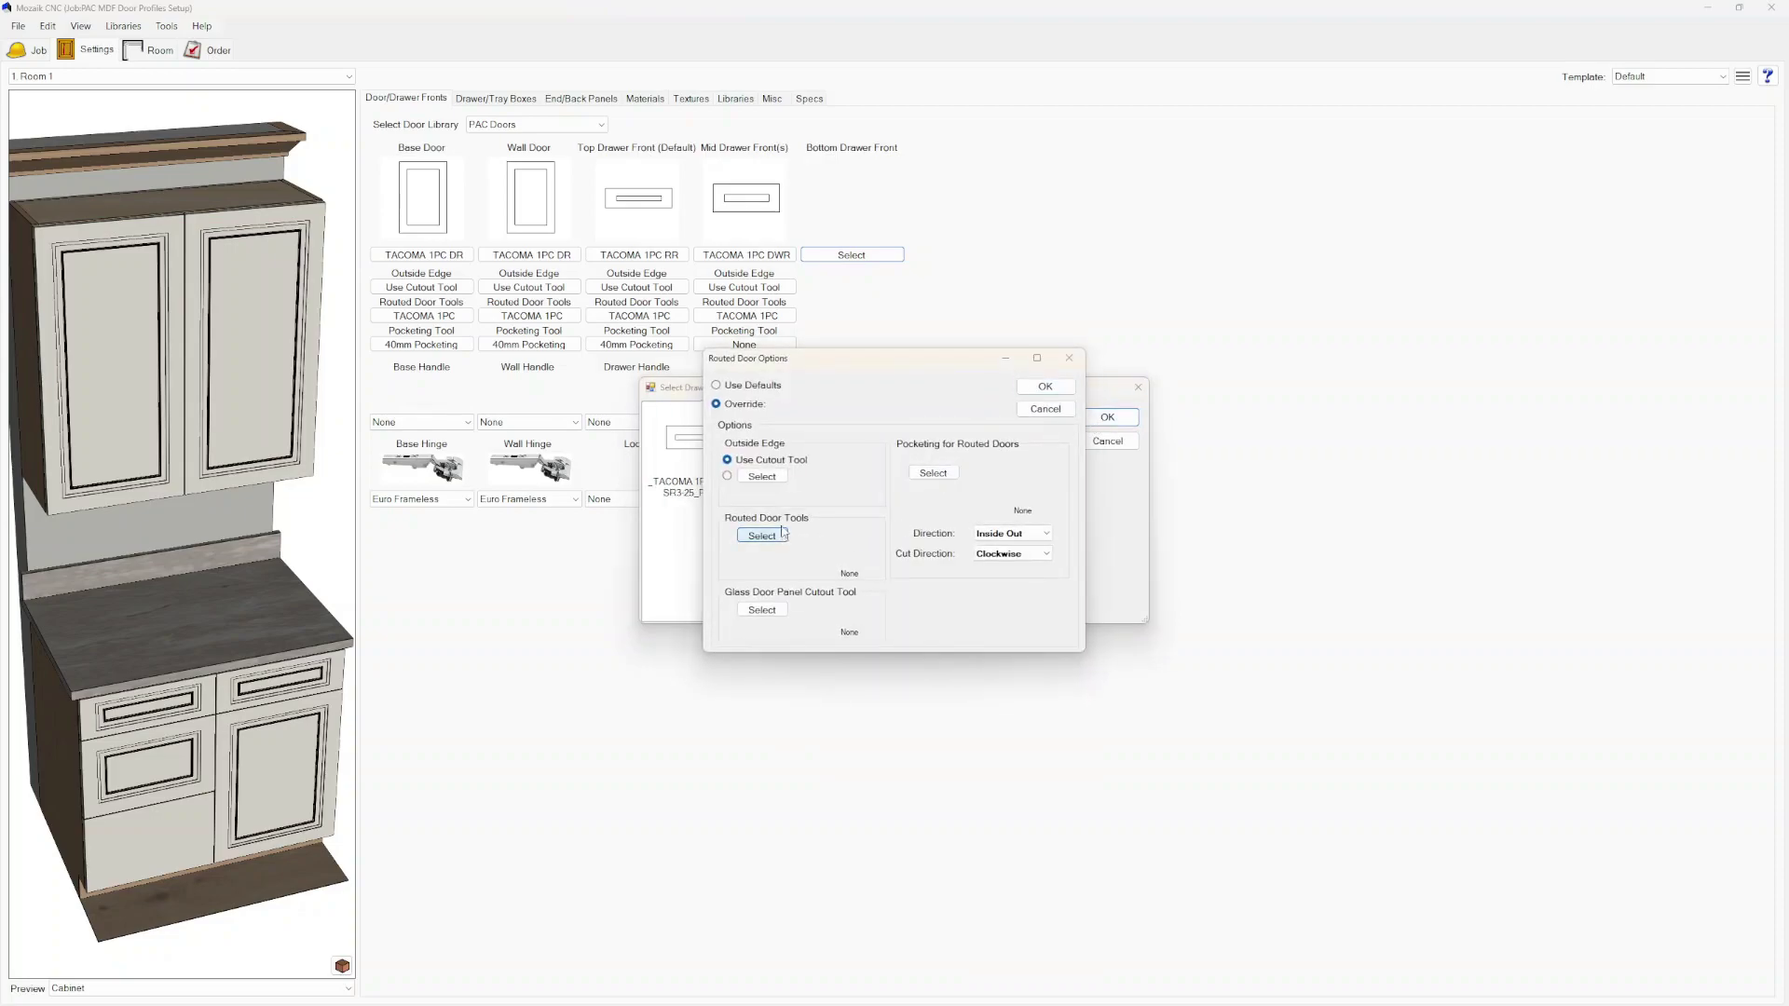
pyautogui.click(762, 534)
pyautogui.click(801, 449)
pyautogui.click(1139, 399)
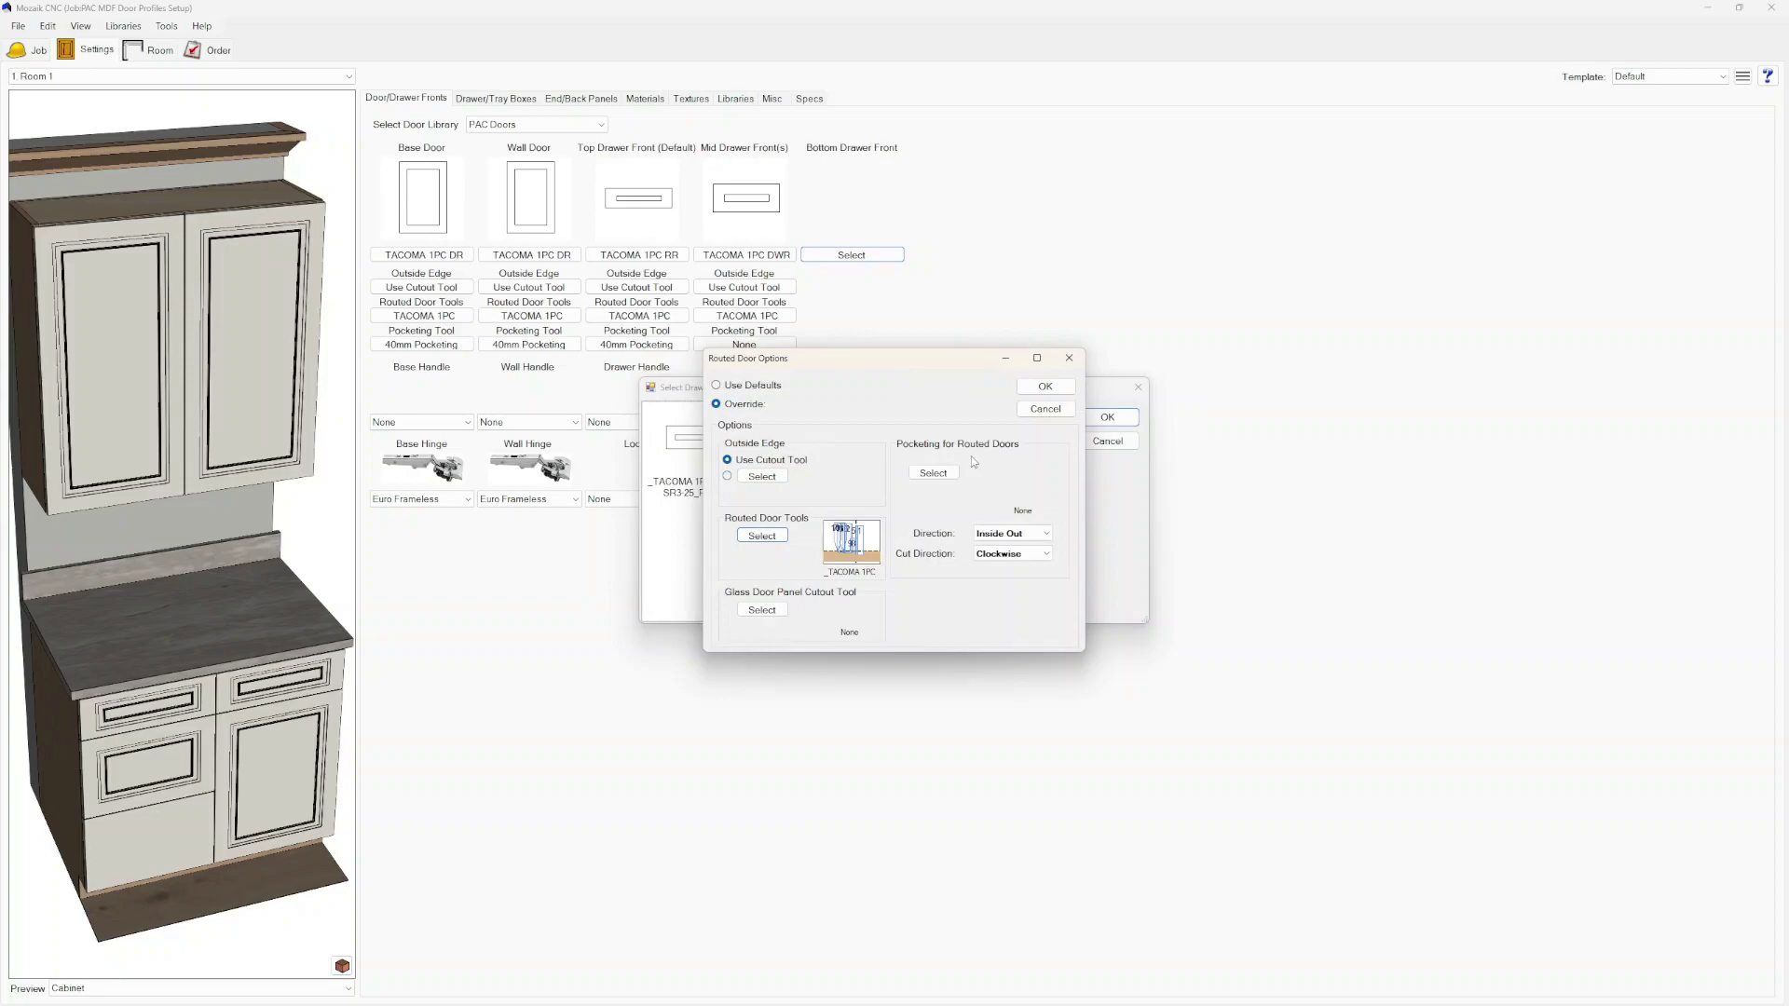
# Set 40mm Pocketing PCD as the bottom drawer front's pocketing tool and accept its routed door options and style
pyautogui.click(934, 473)
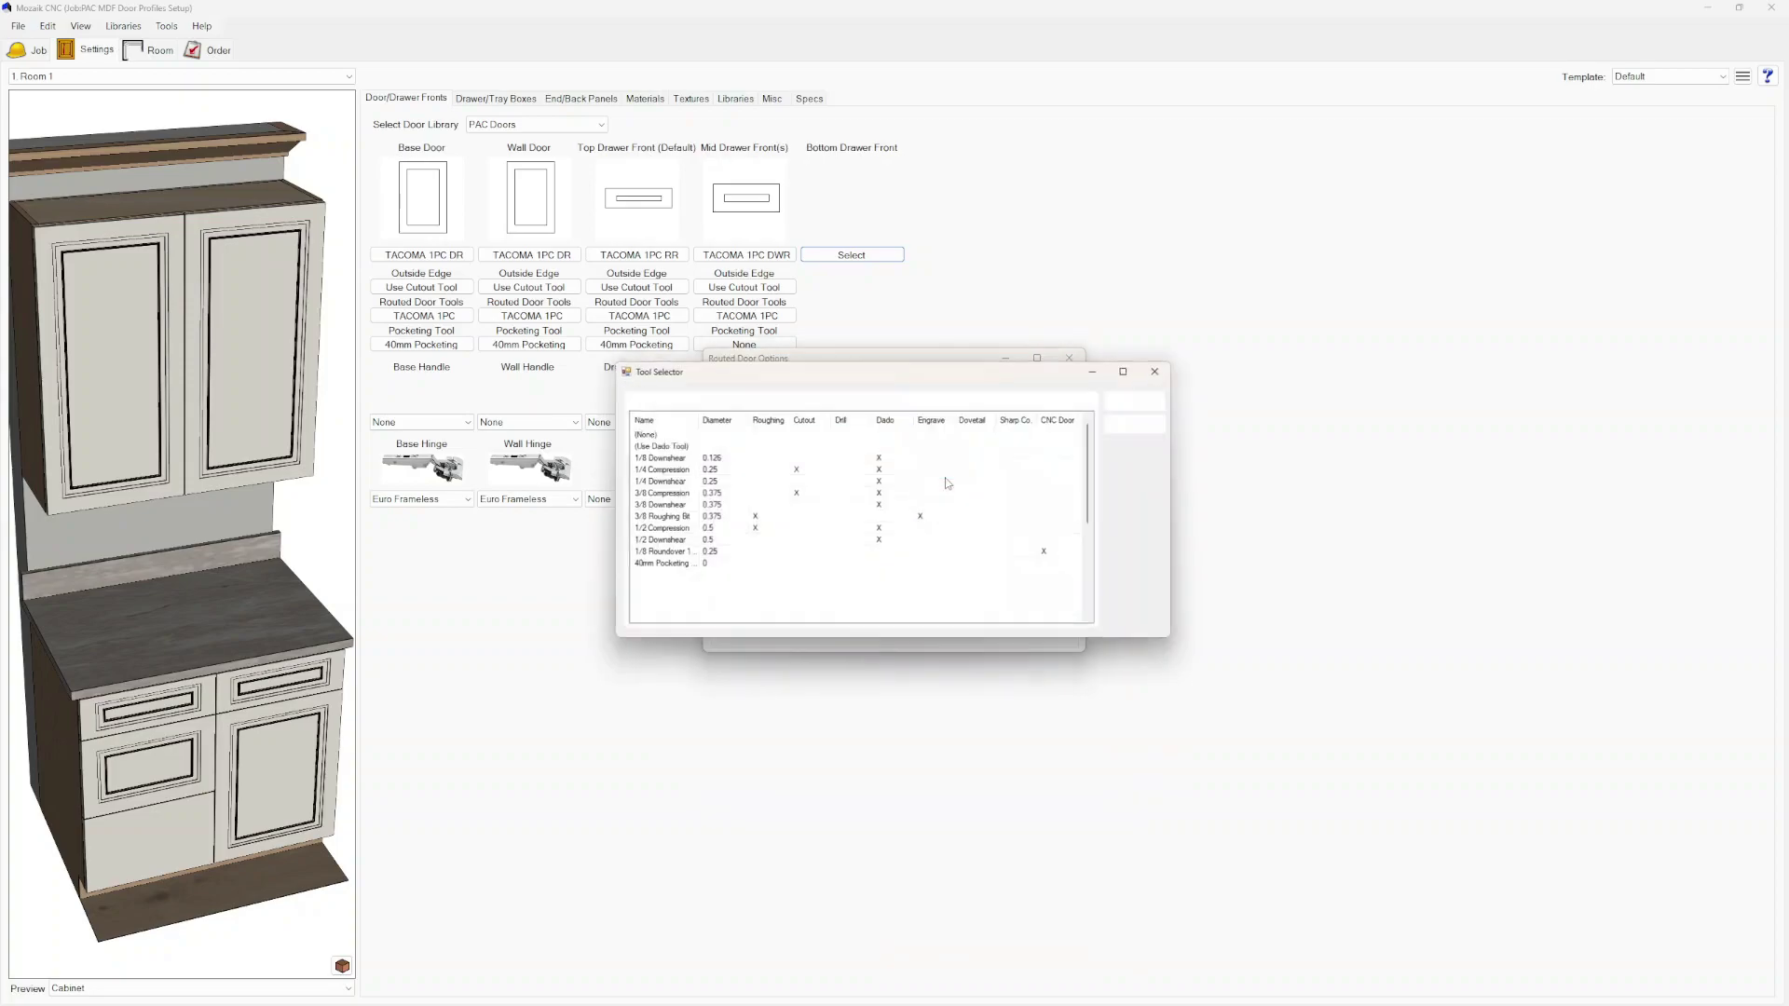
pyautogui.click(674, 565)
pyautogui.click(1138, 399)
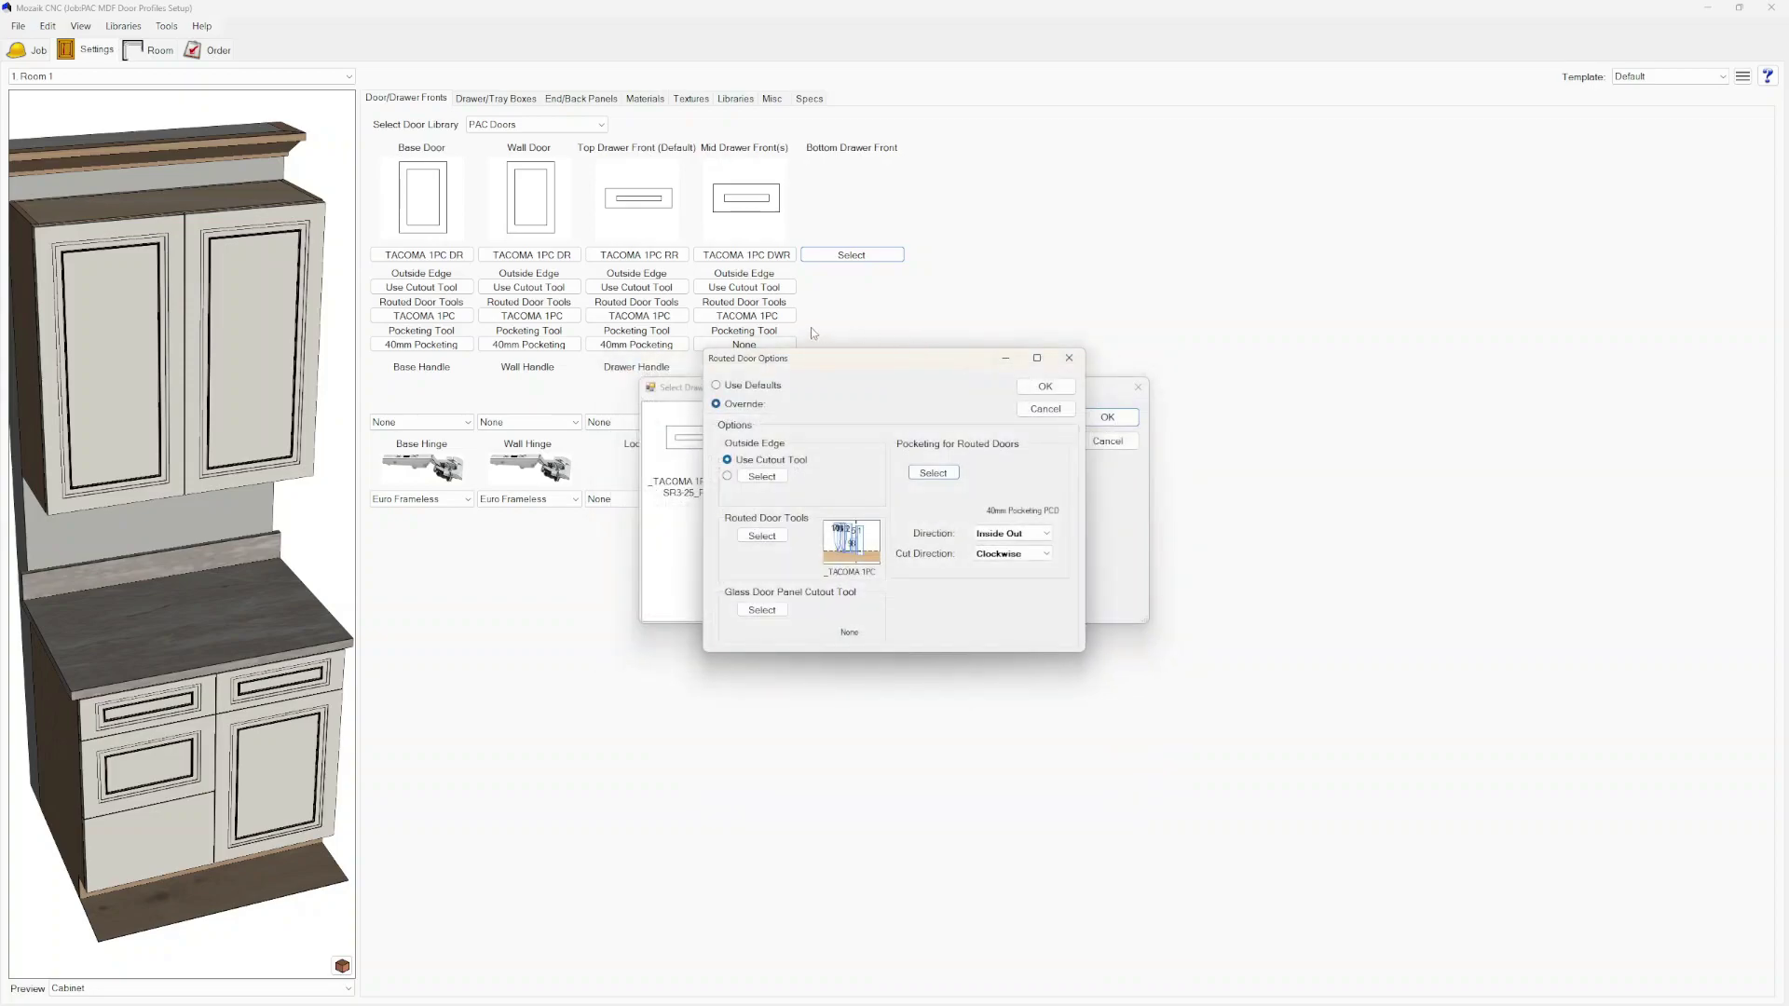
pyautogui.click(1044, 387)
pyautogui.click(1107, 416)
# Set 40mm Pocketing PCD as the mid drawer fronts' pocketing tool
pyautogui.click(750, 347)
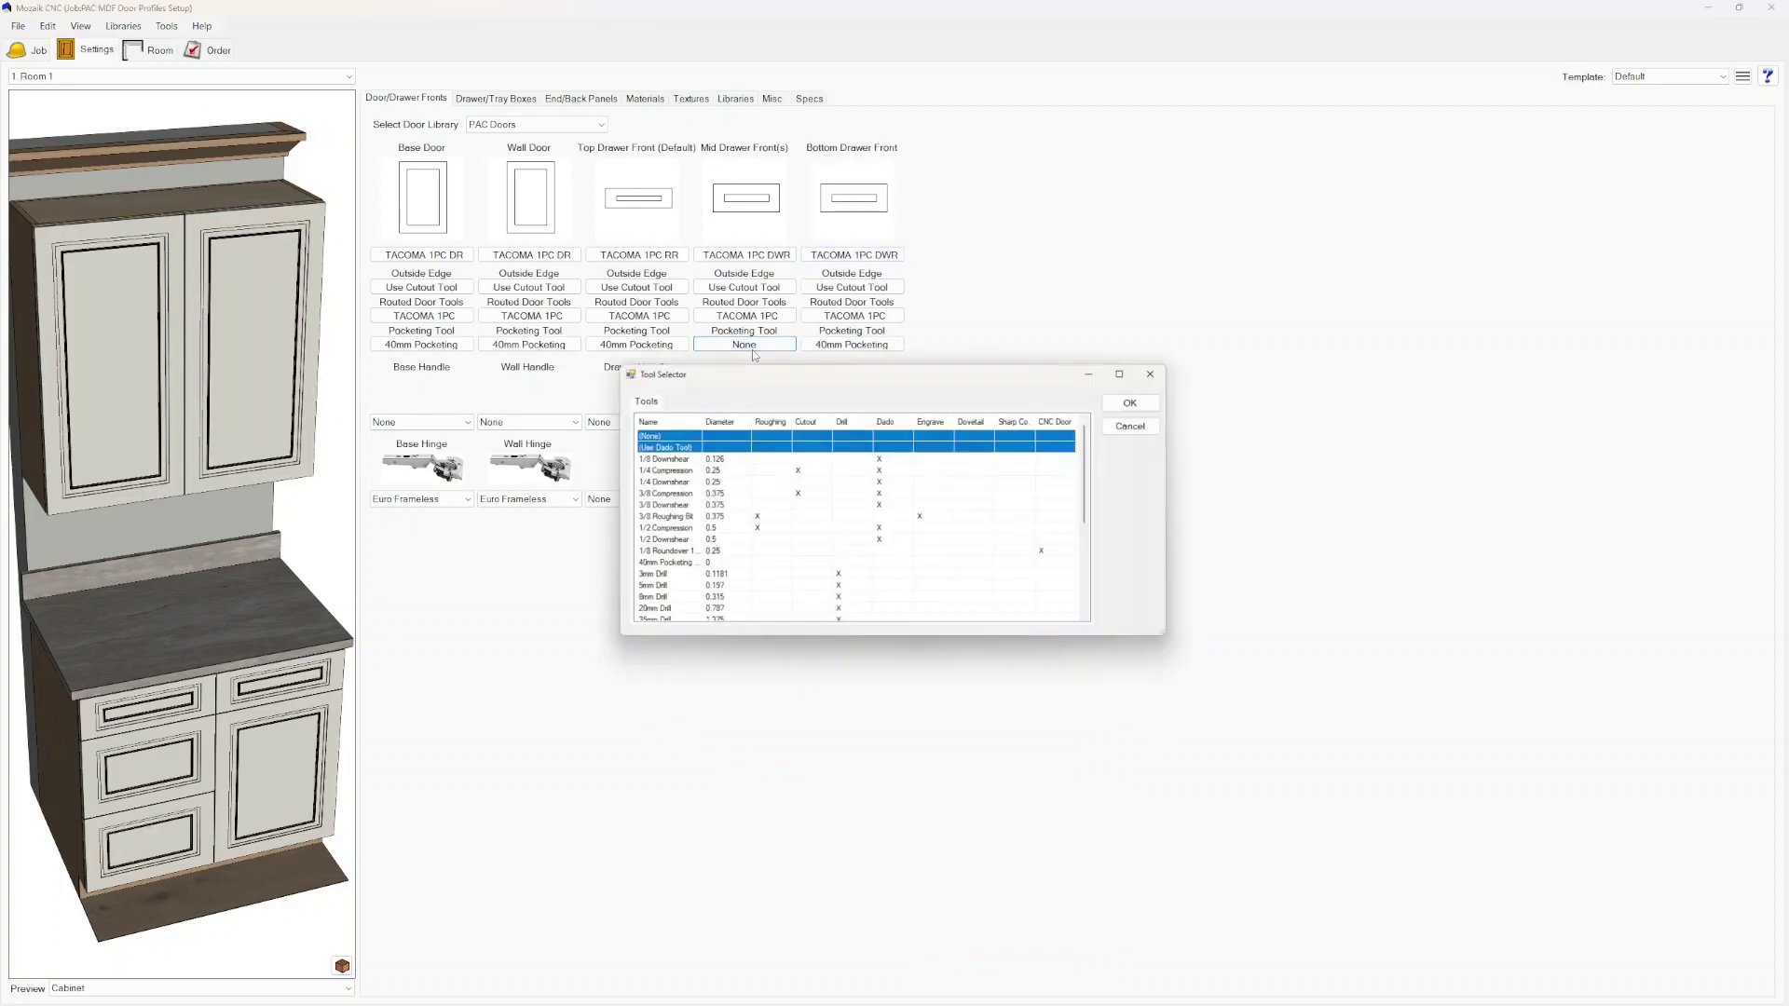
pyautogui.click(652, 565)
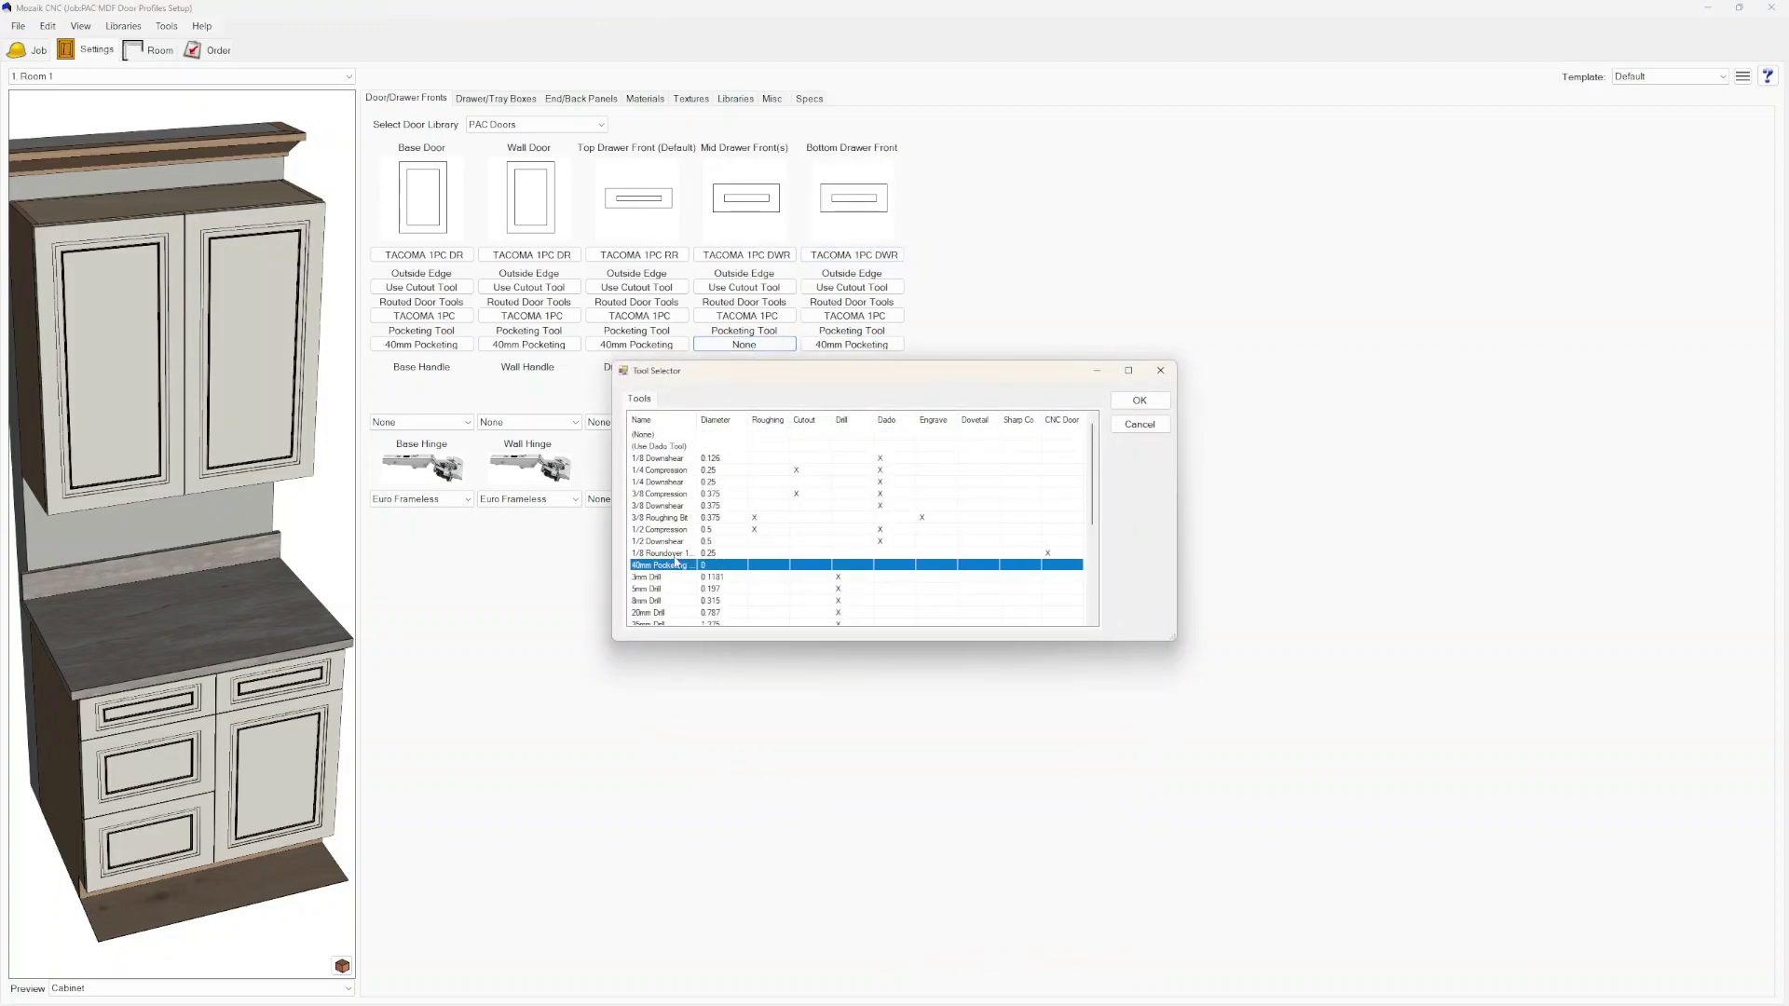
pyautogui.click(1132, 400)
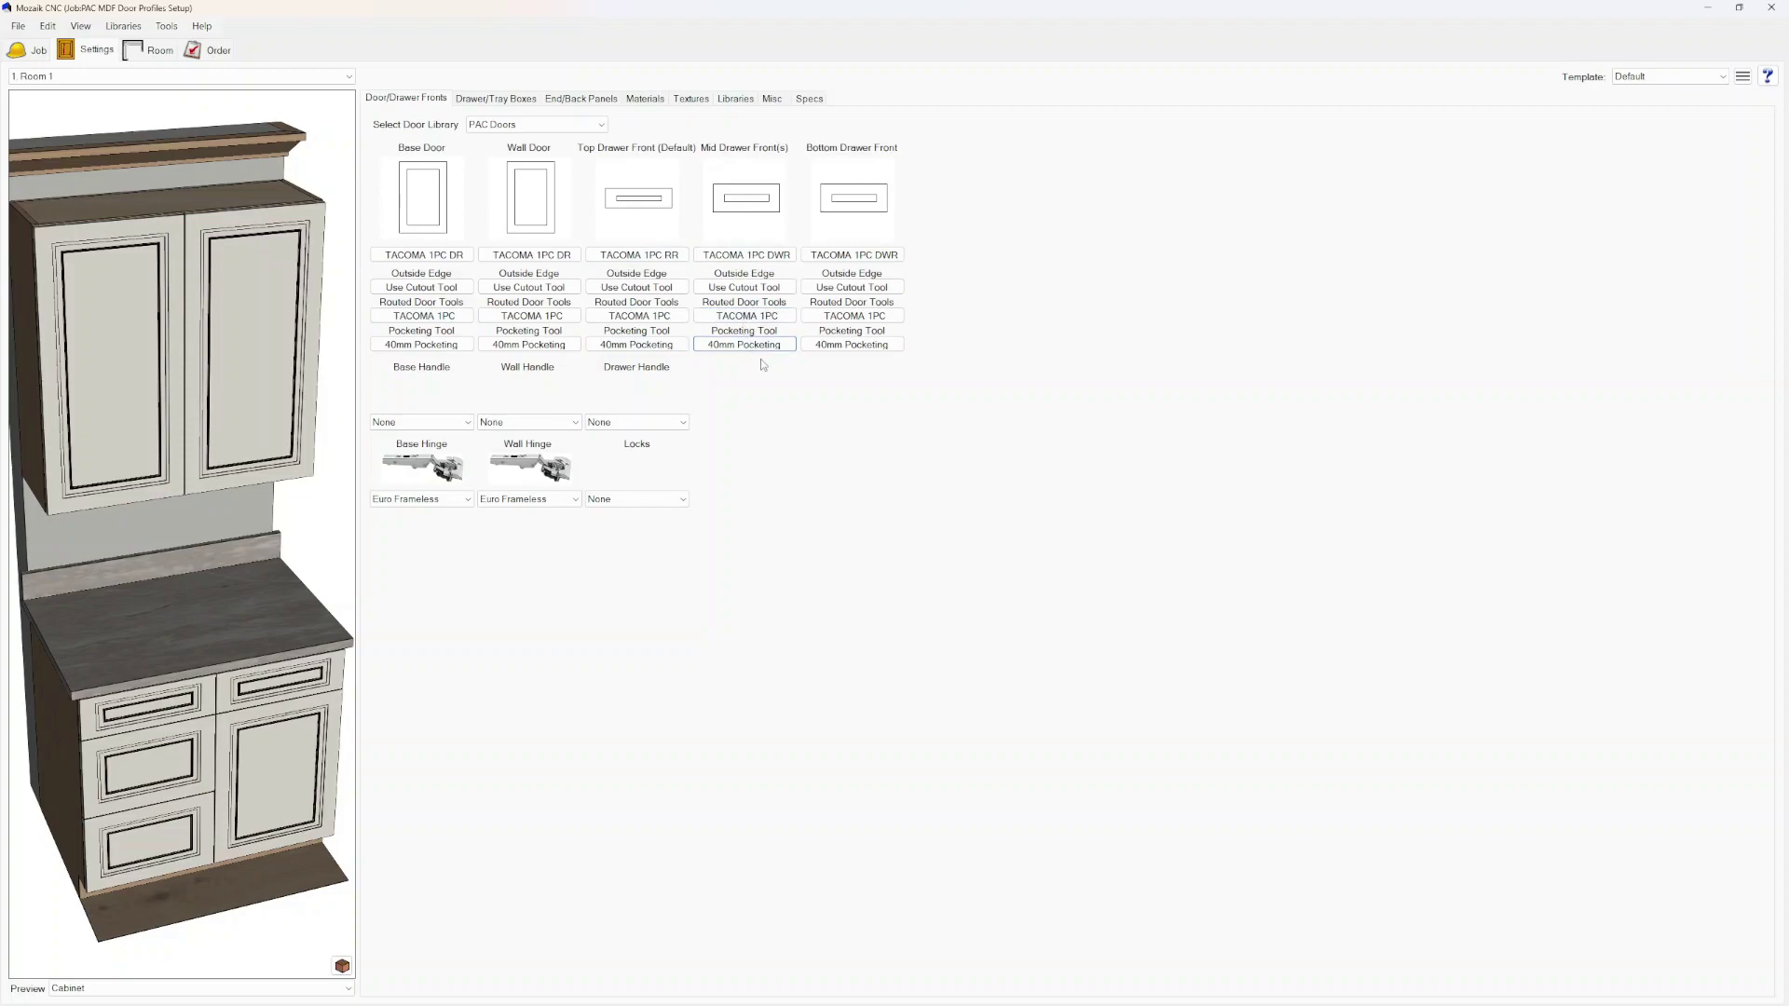
# Choose _TACOMA 1PC BEP SR3-25_PR25 as the door style for the base end panel
pyautogui.click(589, 98)
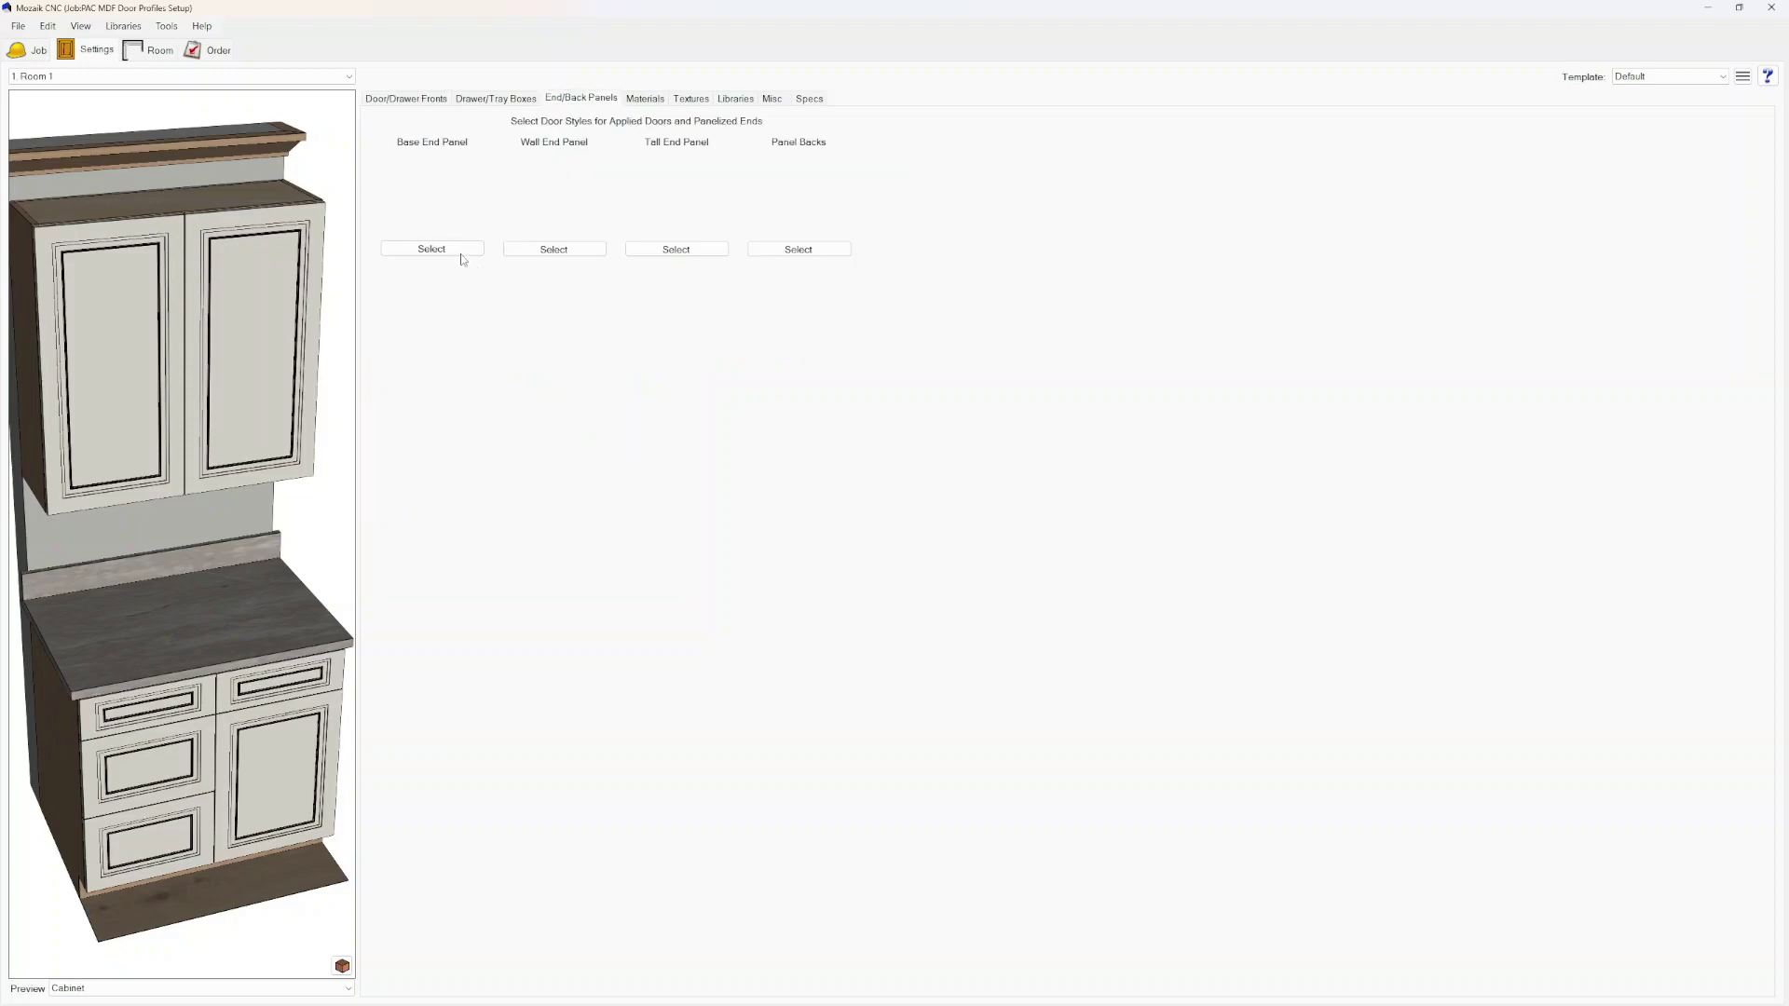
pyautogui.click(460, 252)
pyautogui.click(802, 461)
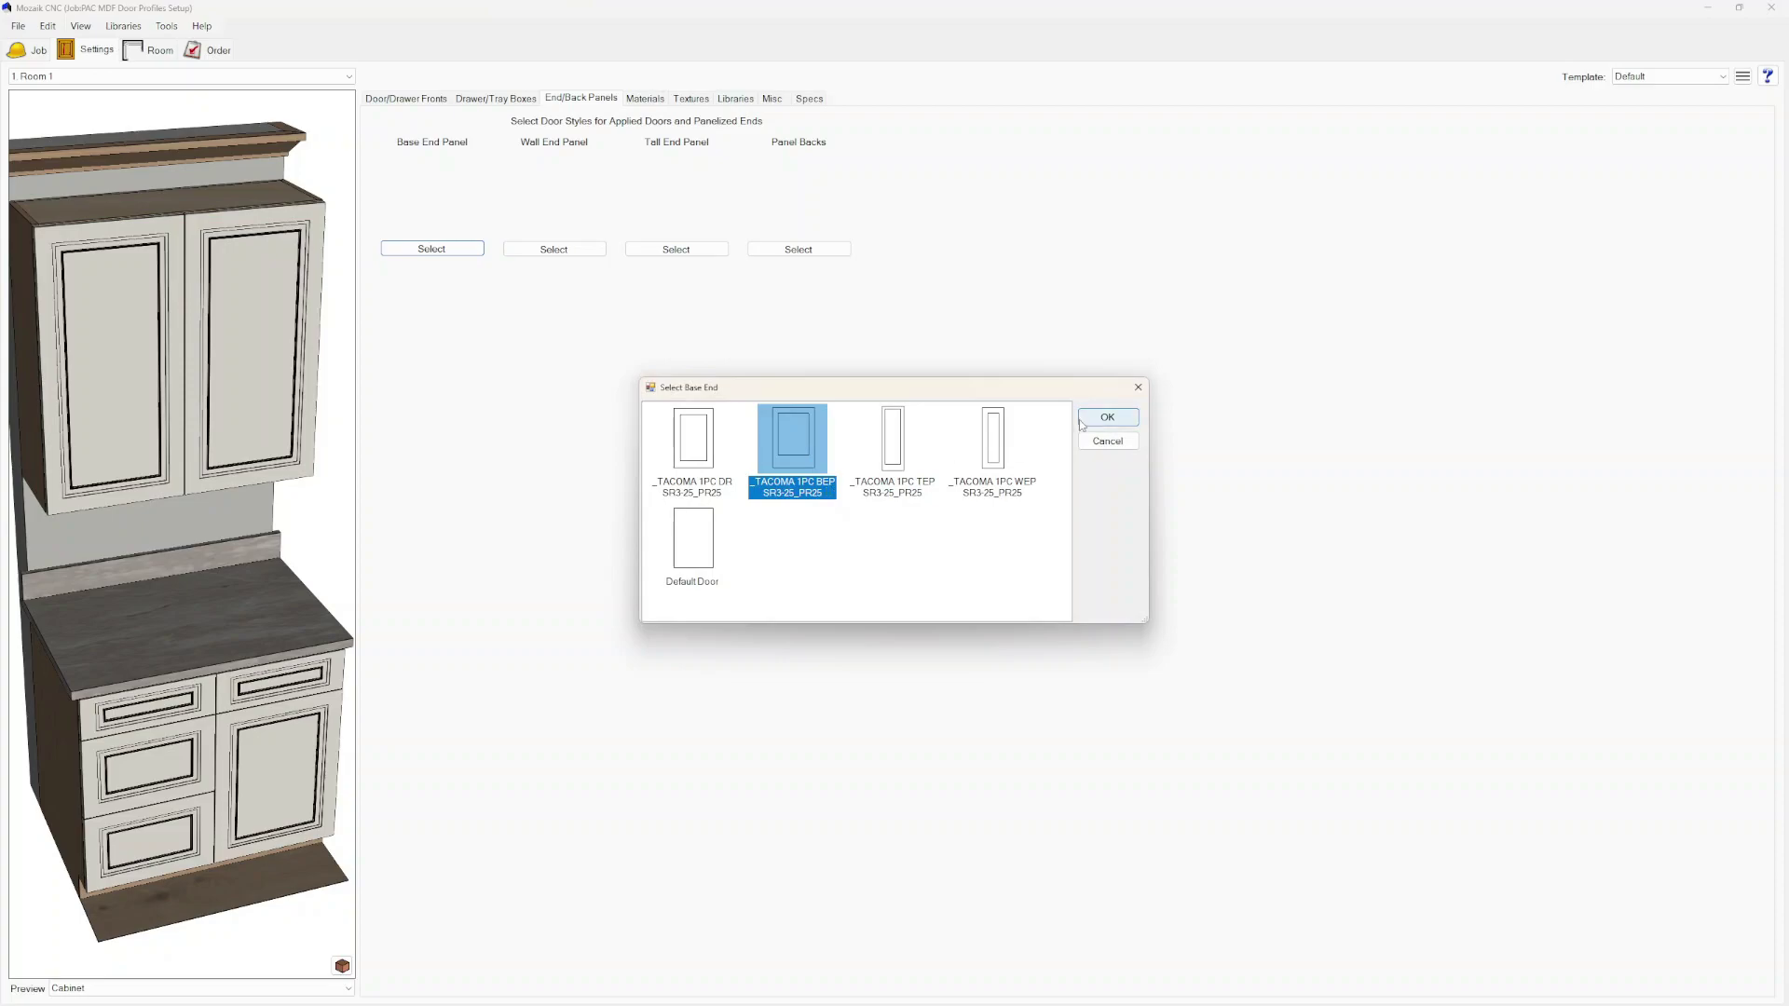
pyautogui.click(1107, 418)
pyautogui.press('Return')
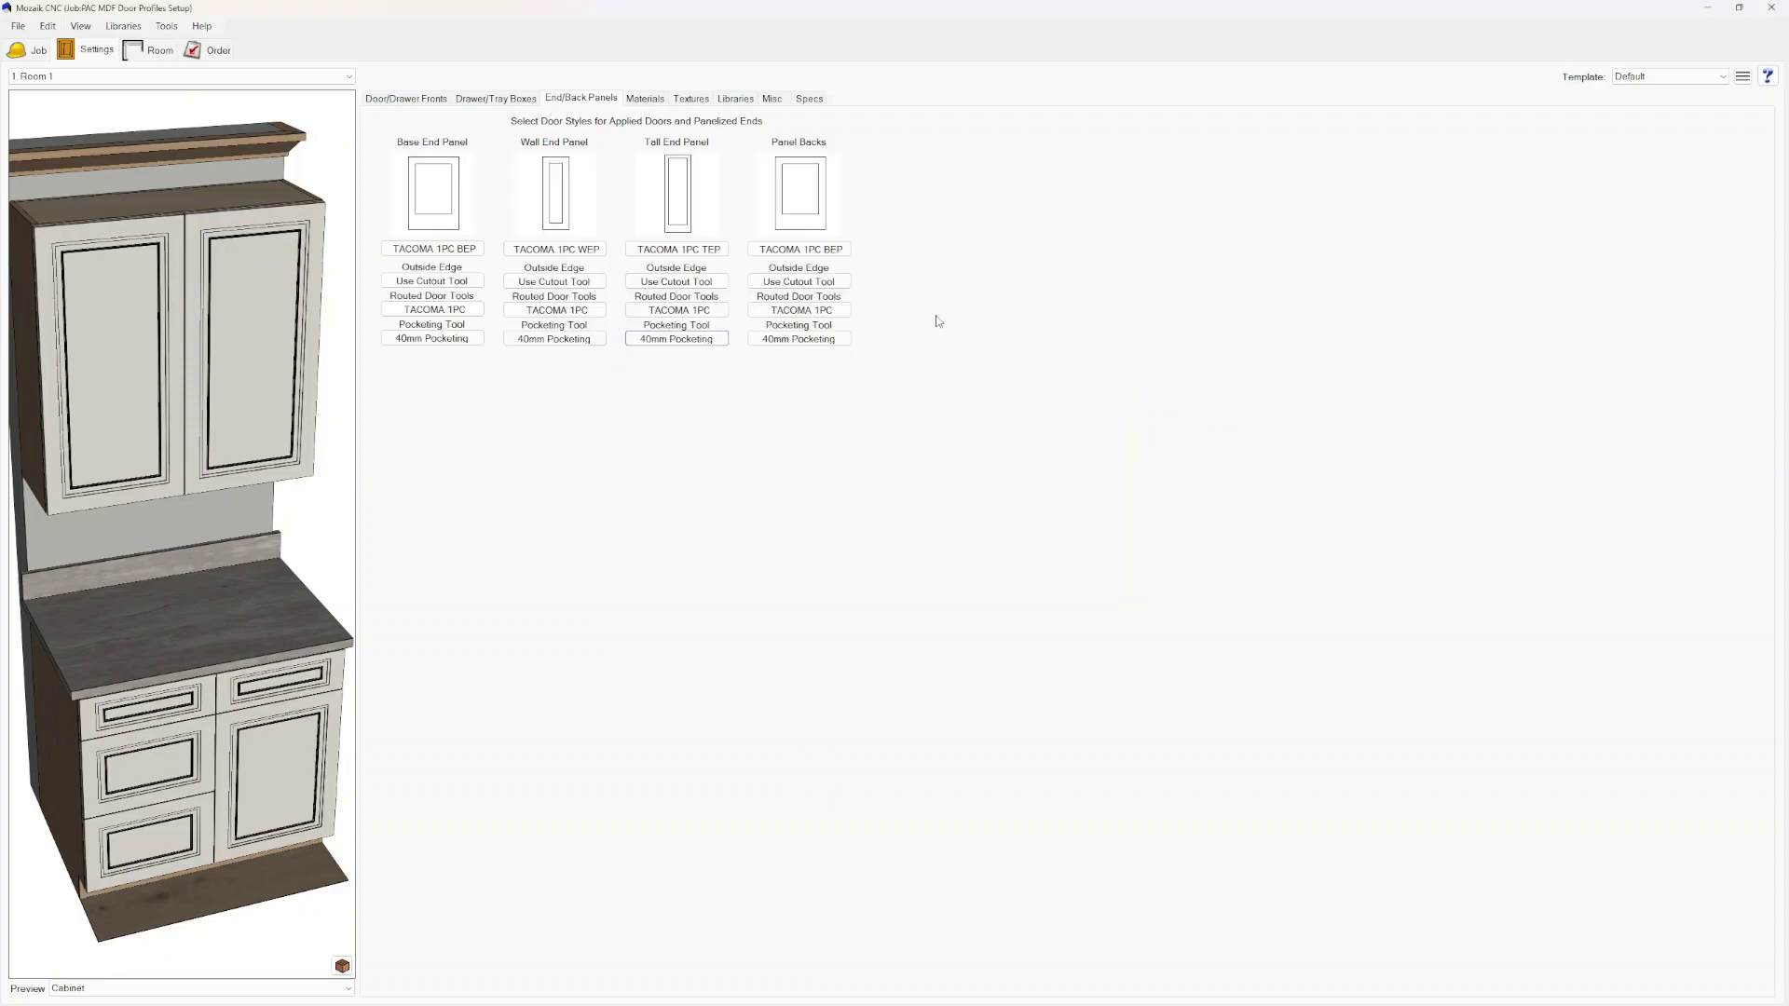
pyautogui.click(504, 98)
pyautogui.press('Left')
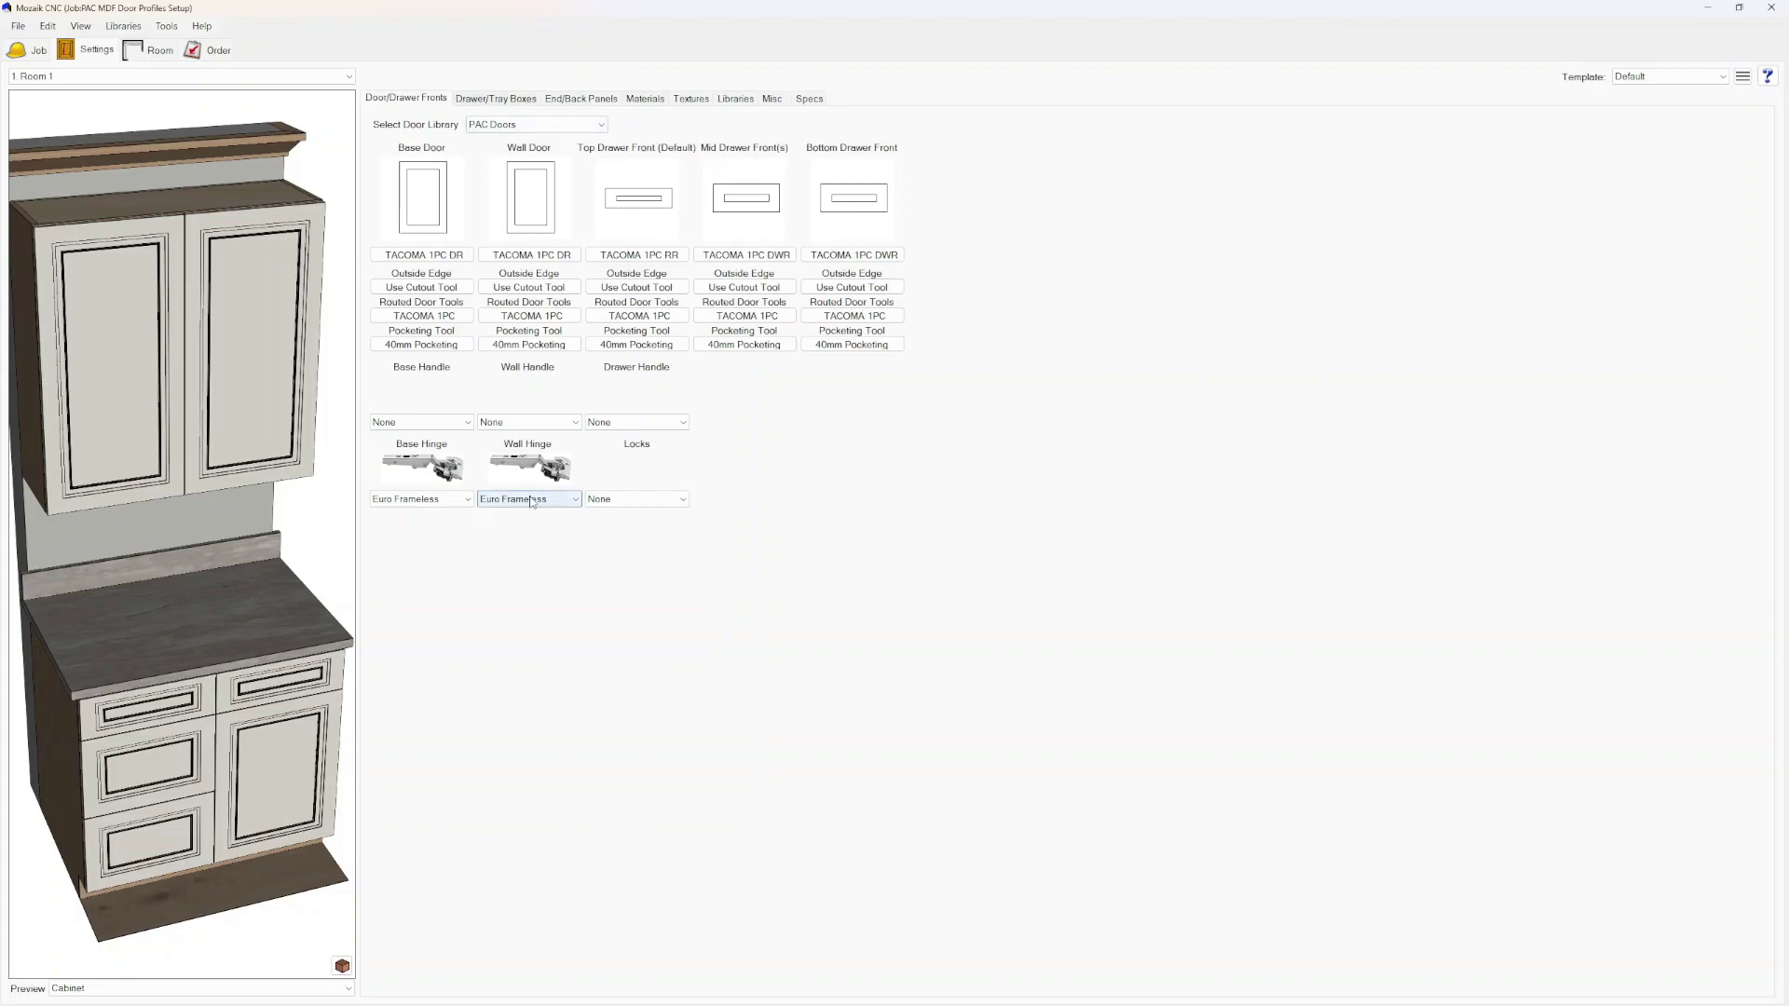
pyautogui.click(735, 100)
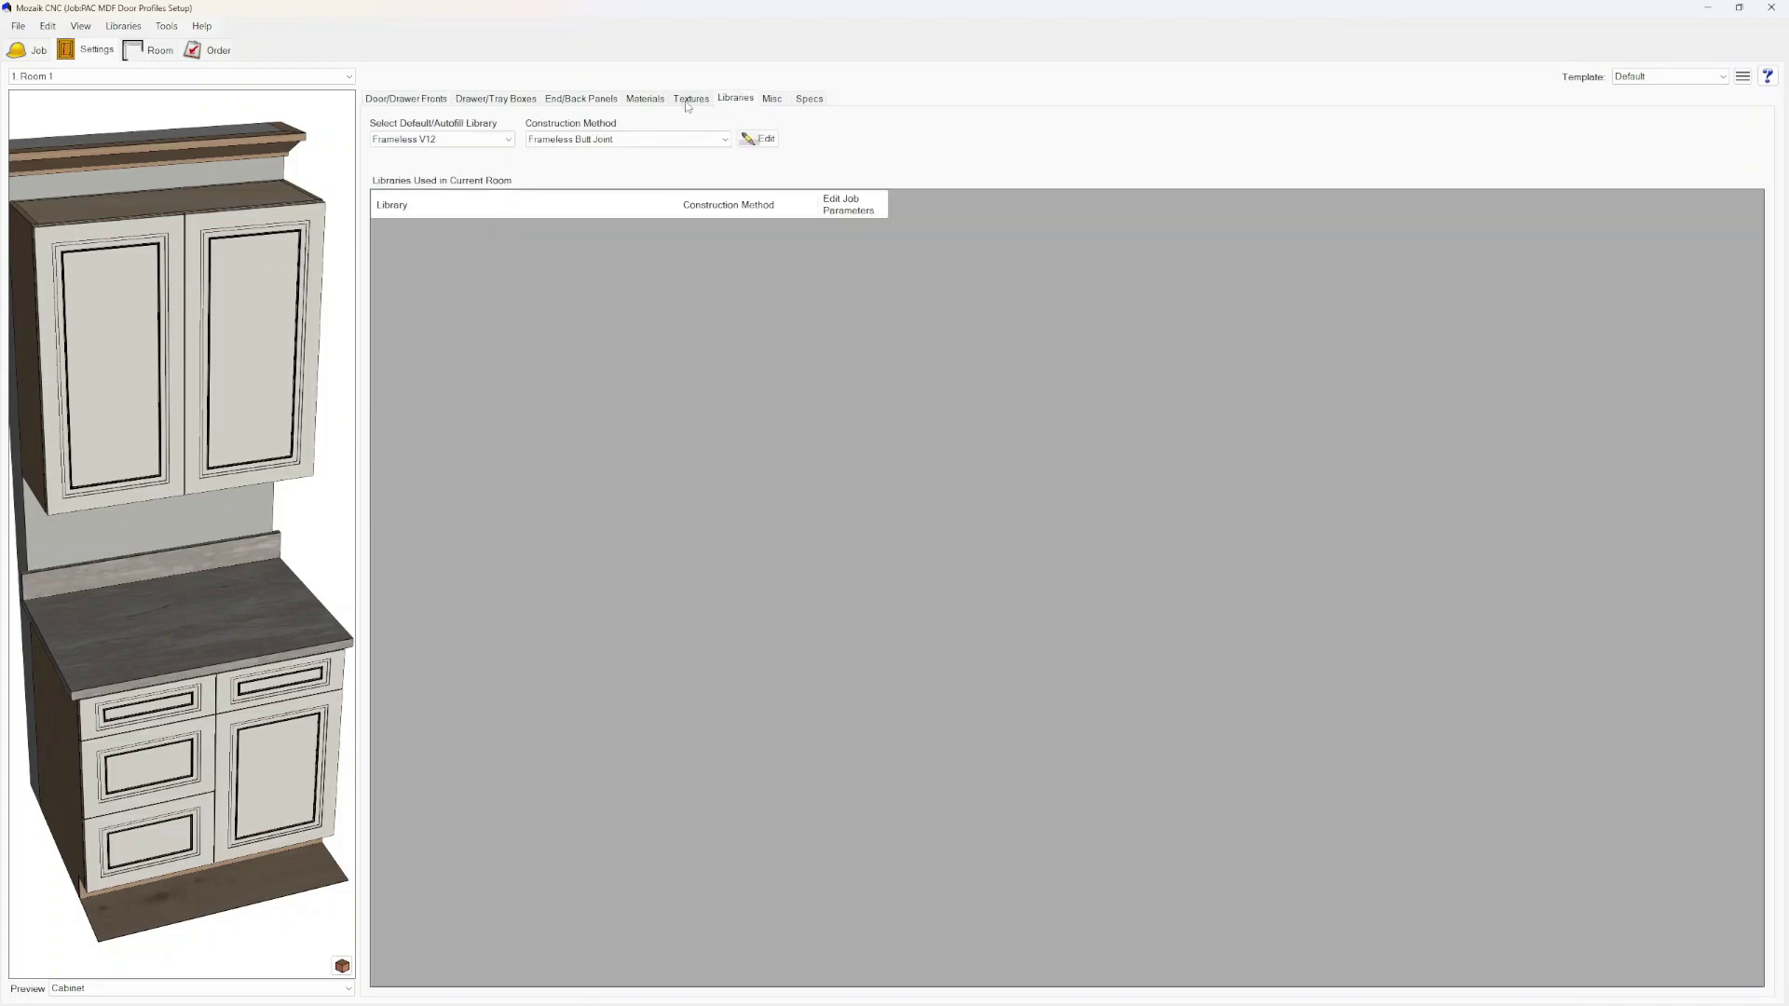
pyautogui.click(570, 100)
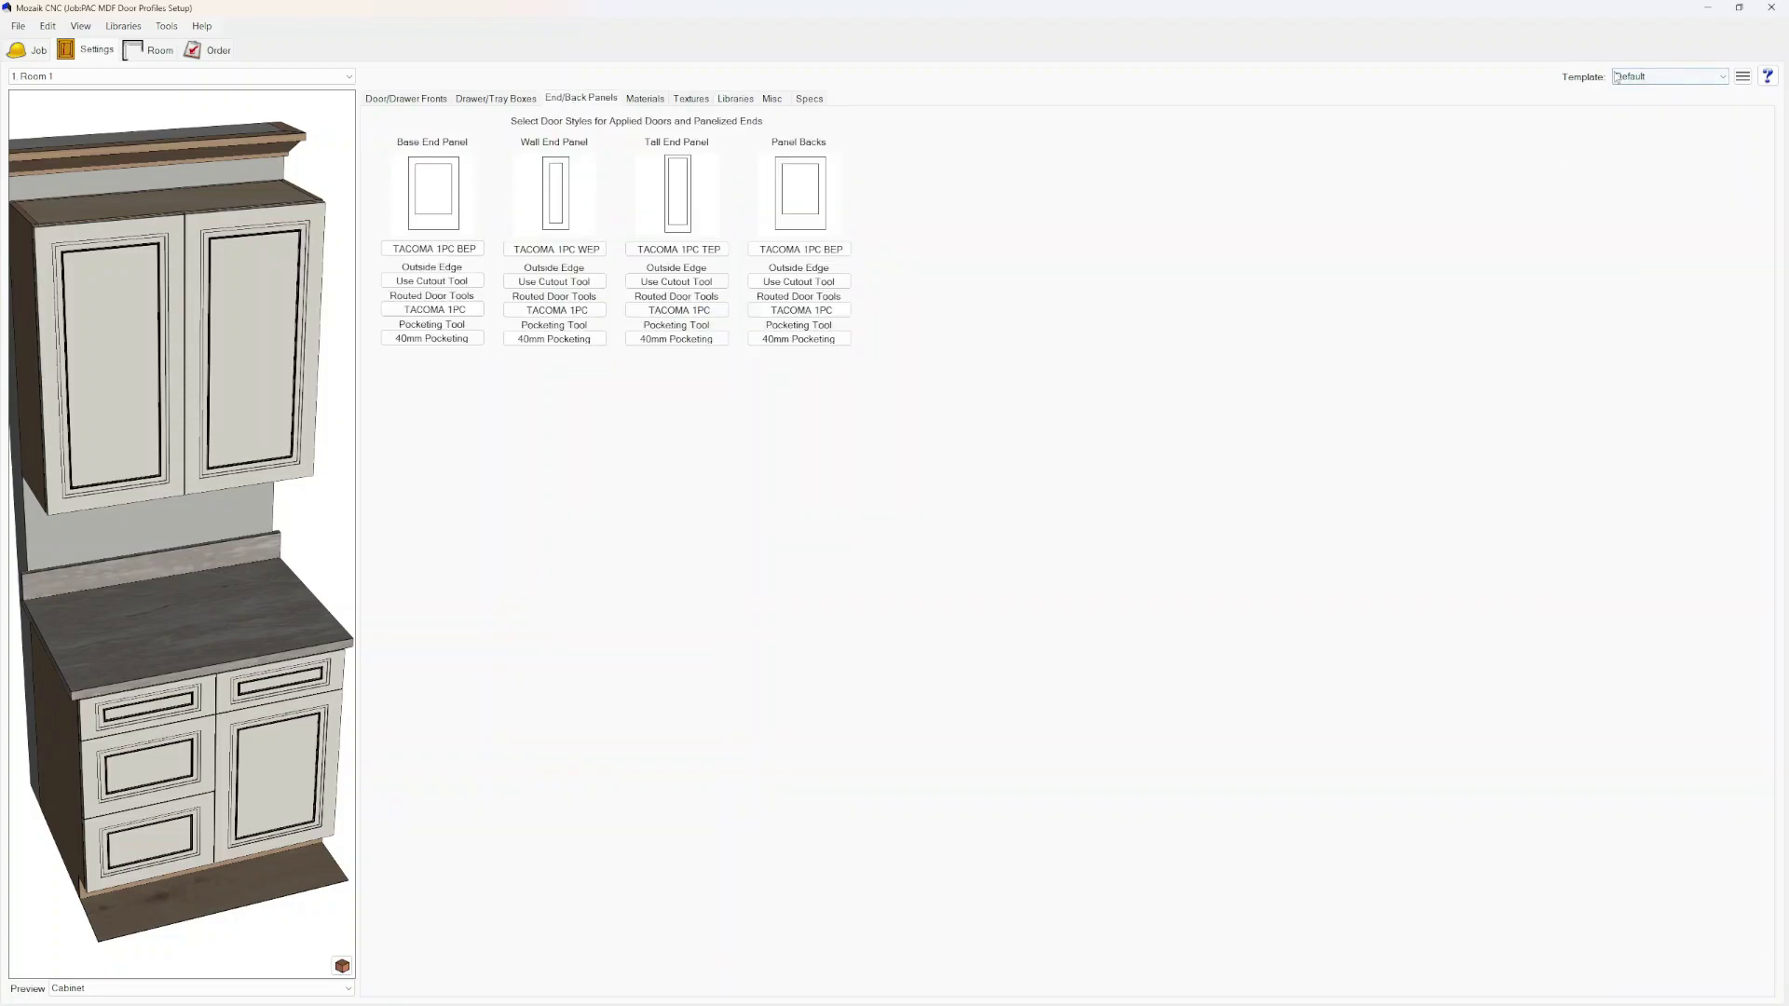
# Save the current room's settings as a new settings template named _PAC FrL 1PC Tacoma
pyautogui.click(1743, 77)
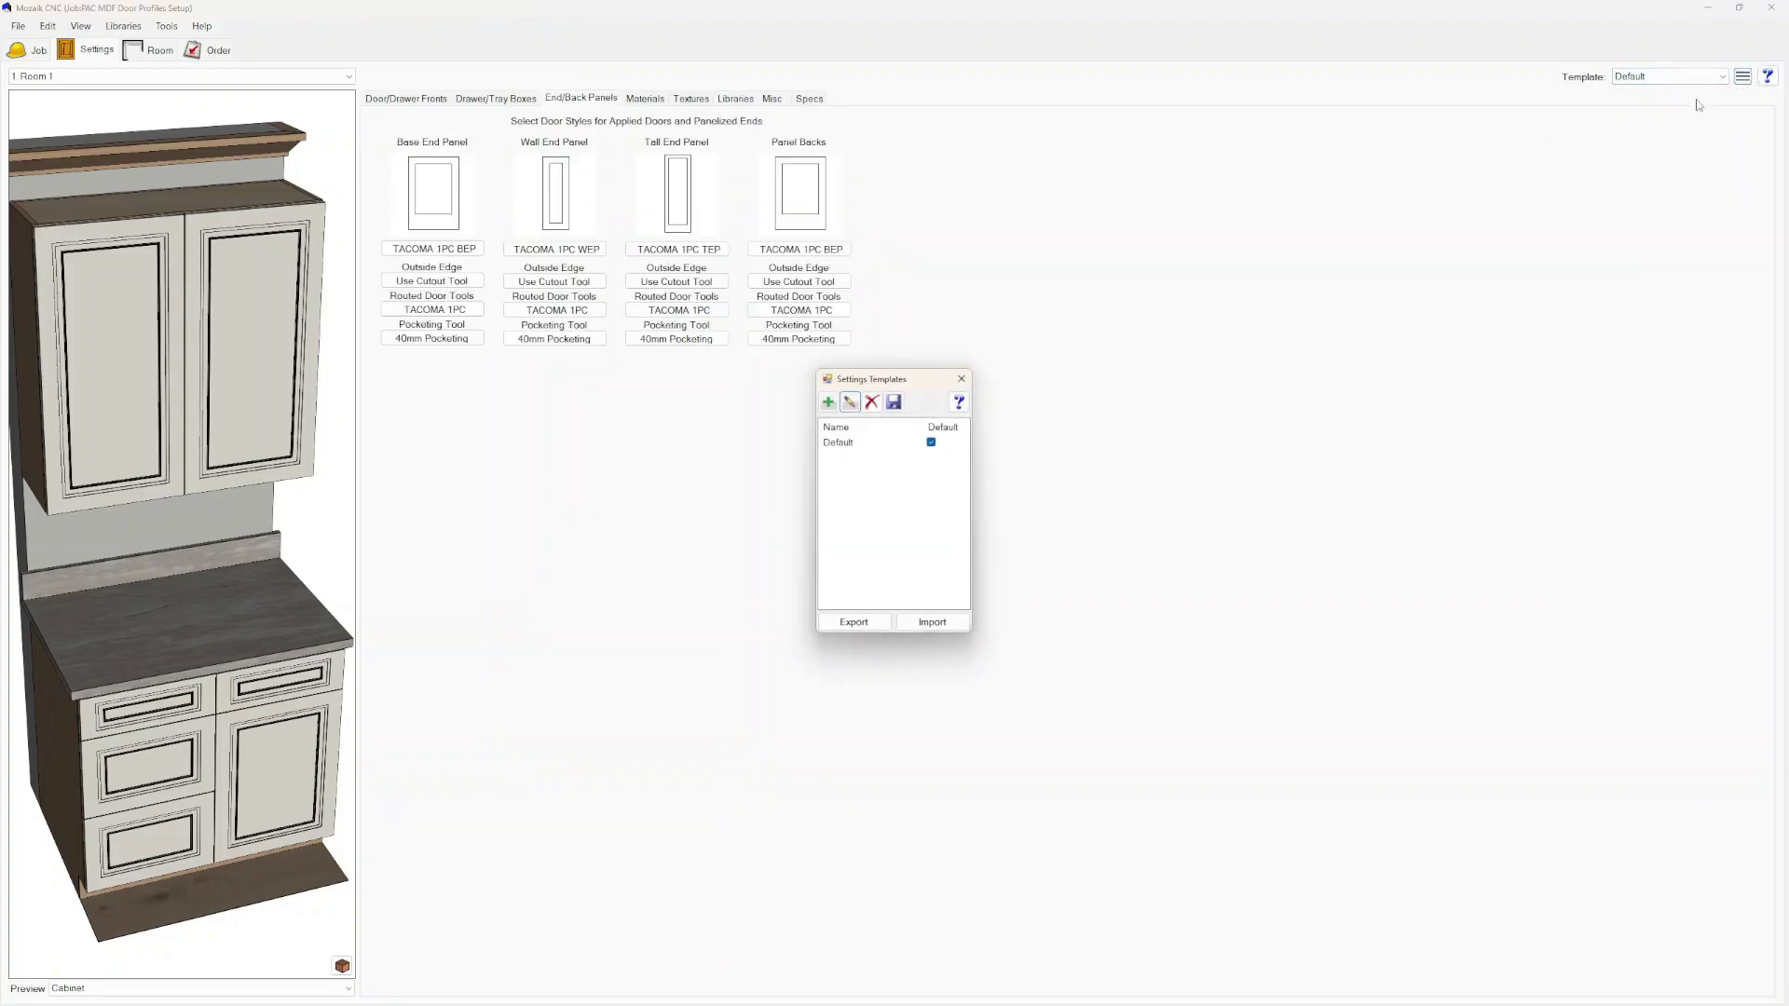
pyautogui.click(830, 403)
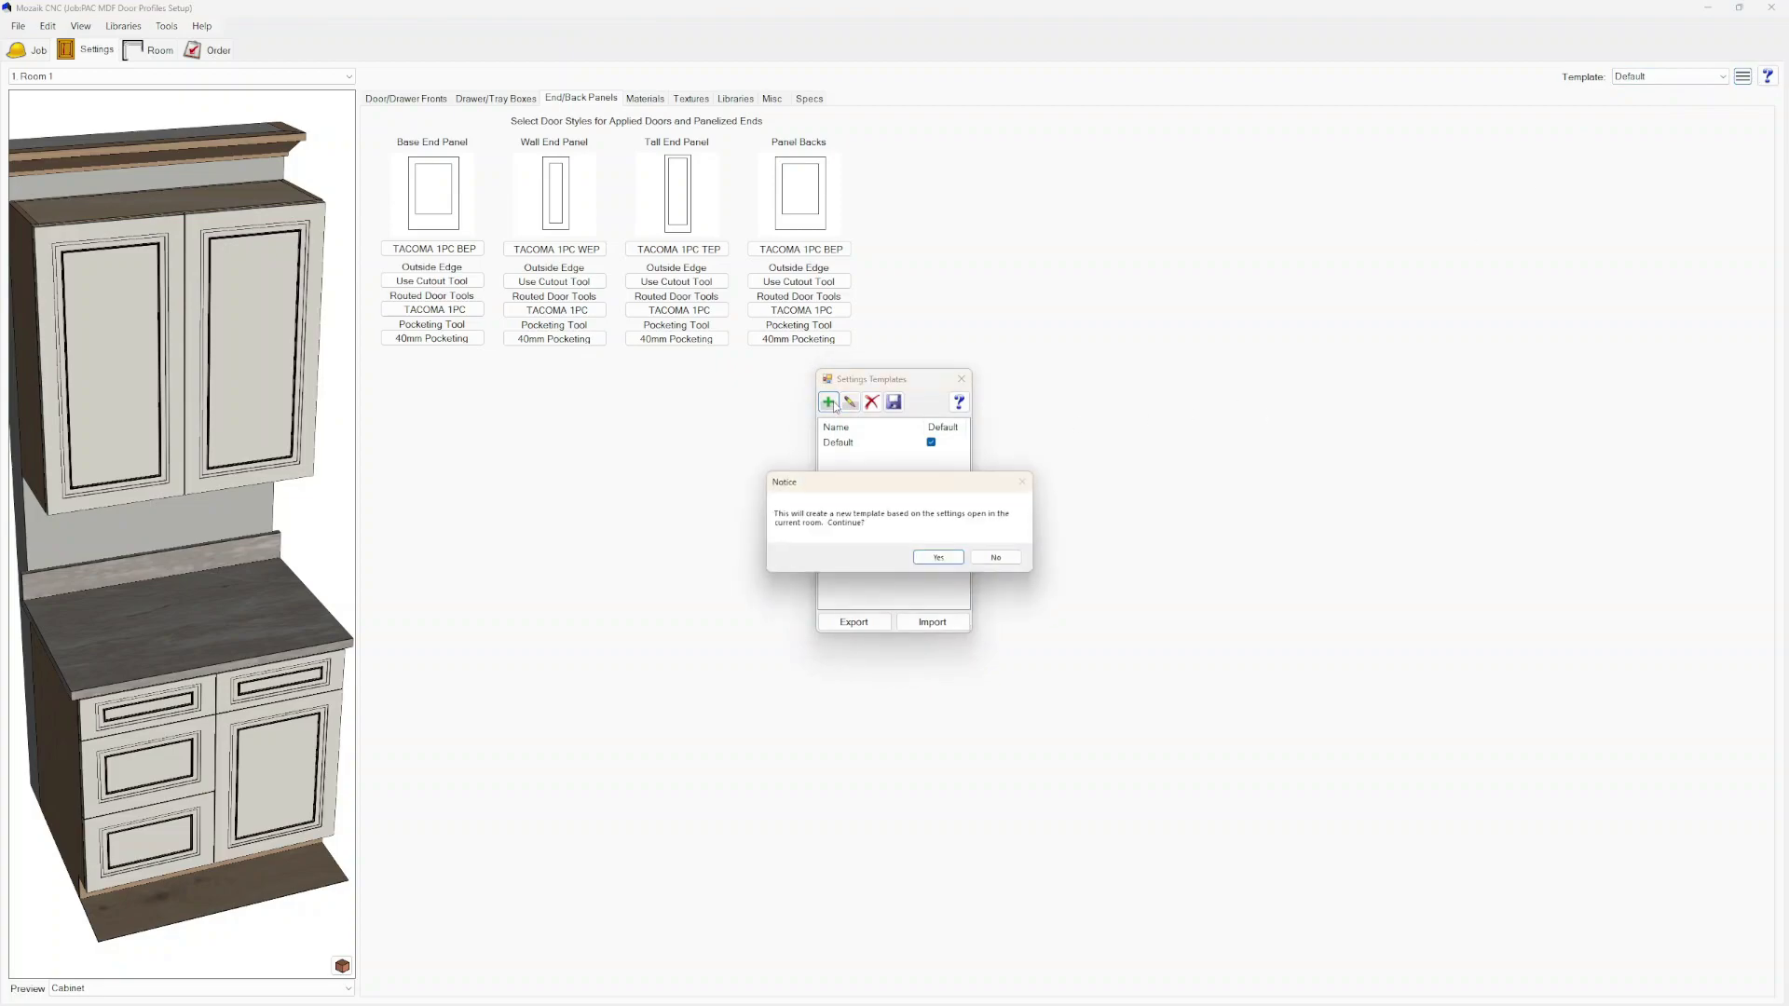
pyautogui.click(938, 557)
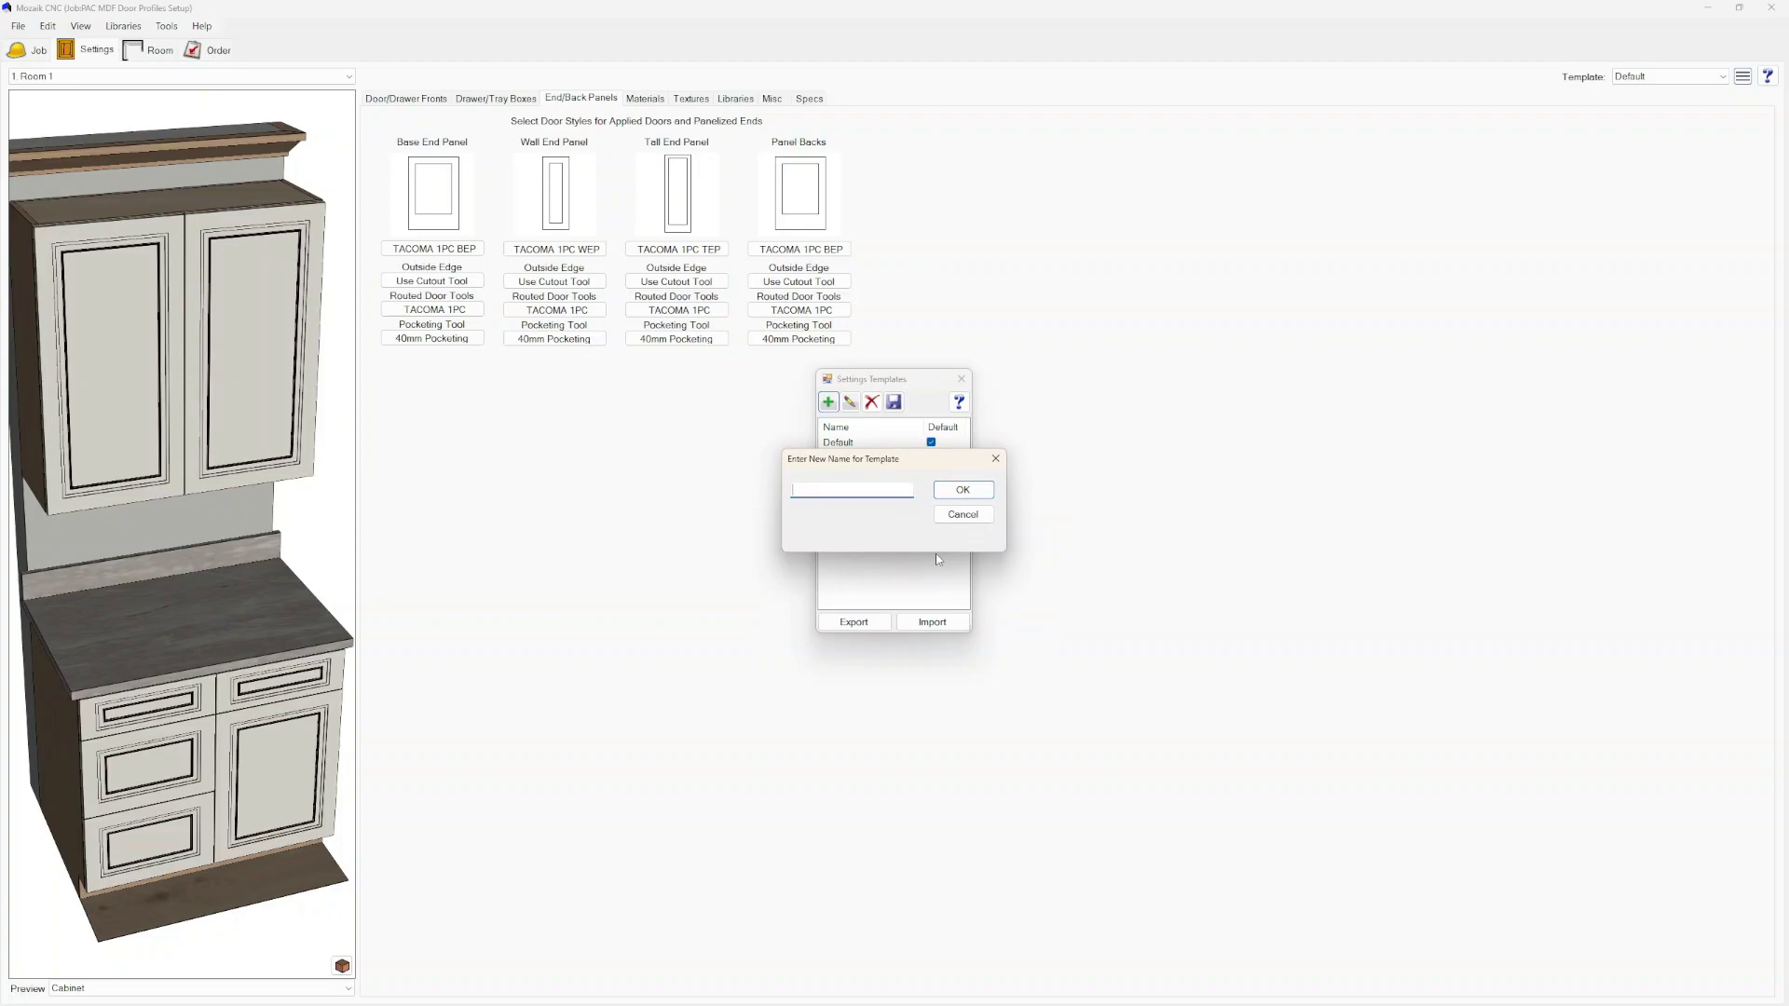
pyautogui.write('_PAC FrL 1PC Tacoma')
pyautogui.click(964, 490)
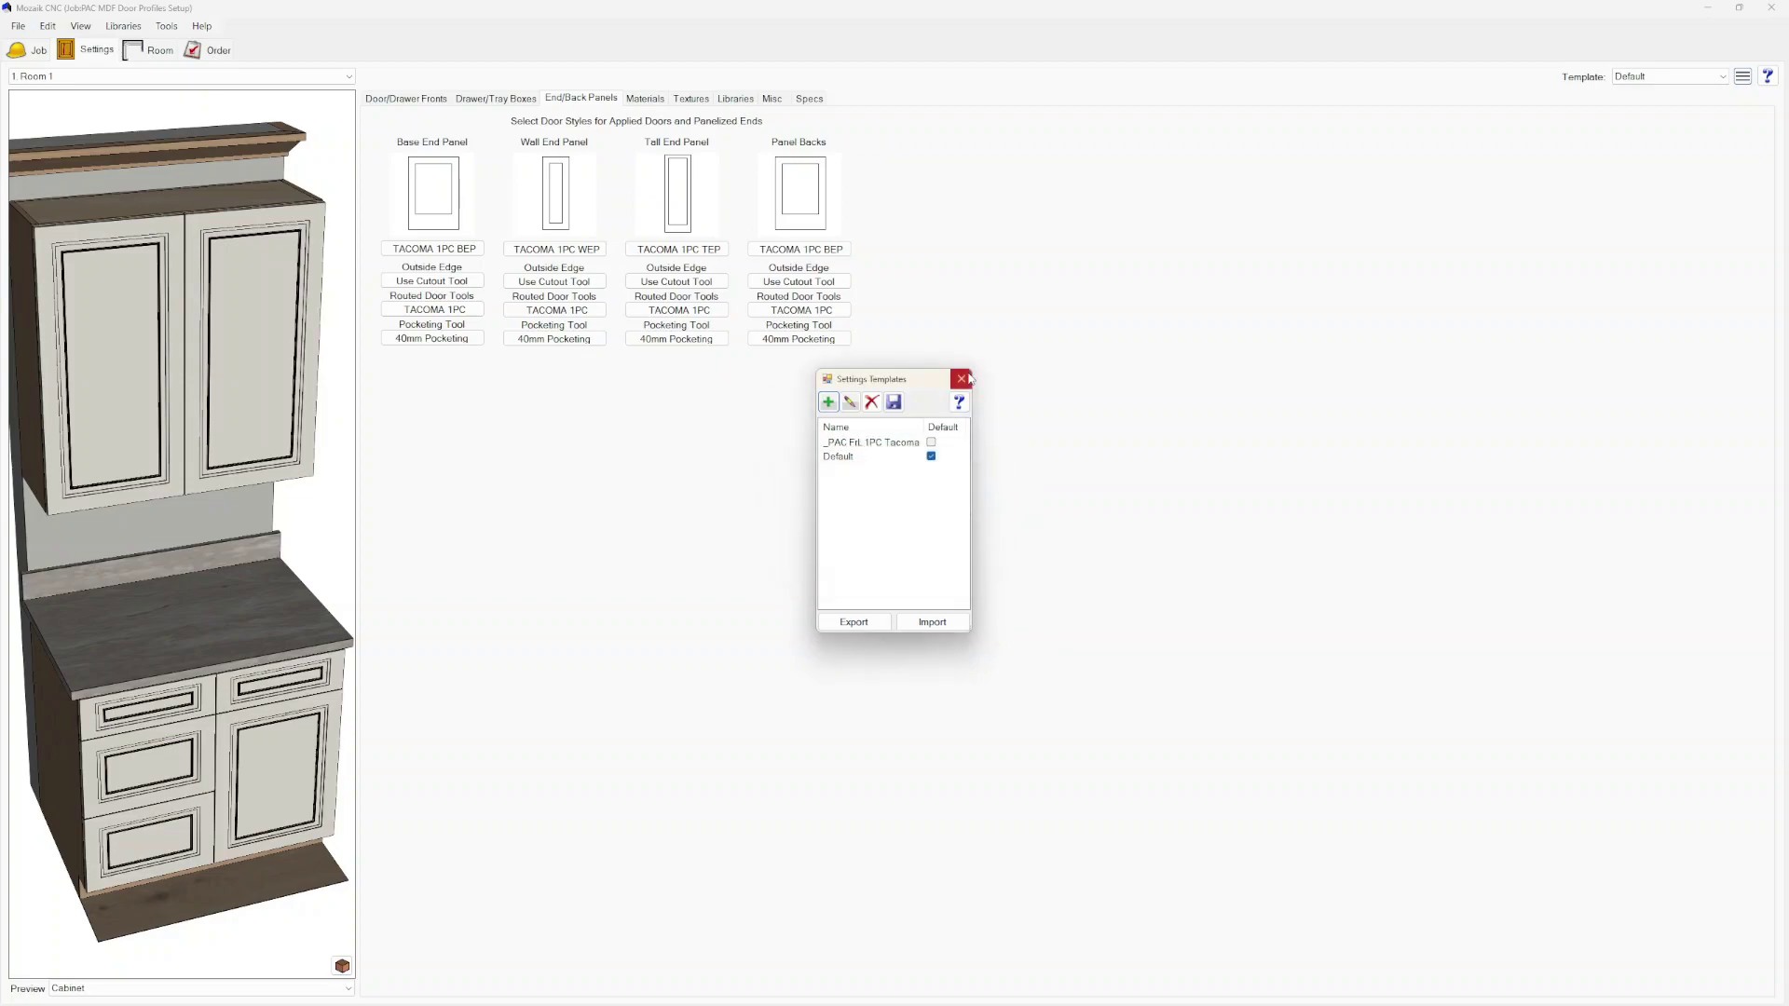
pyautogui.click(963, 378)
pyautogui.click(875, 552)
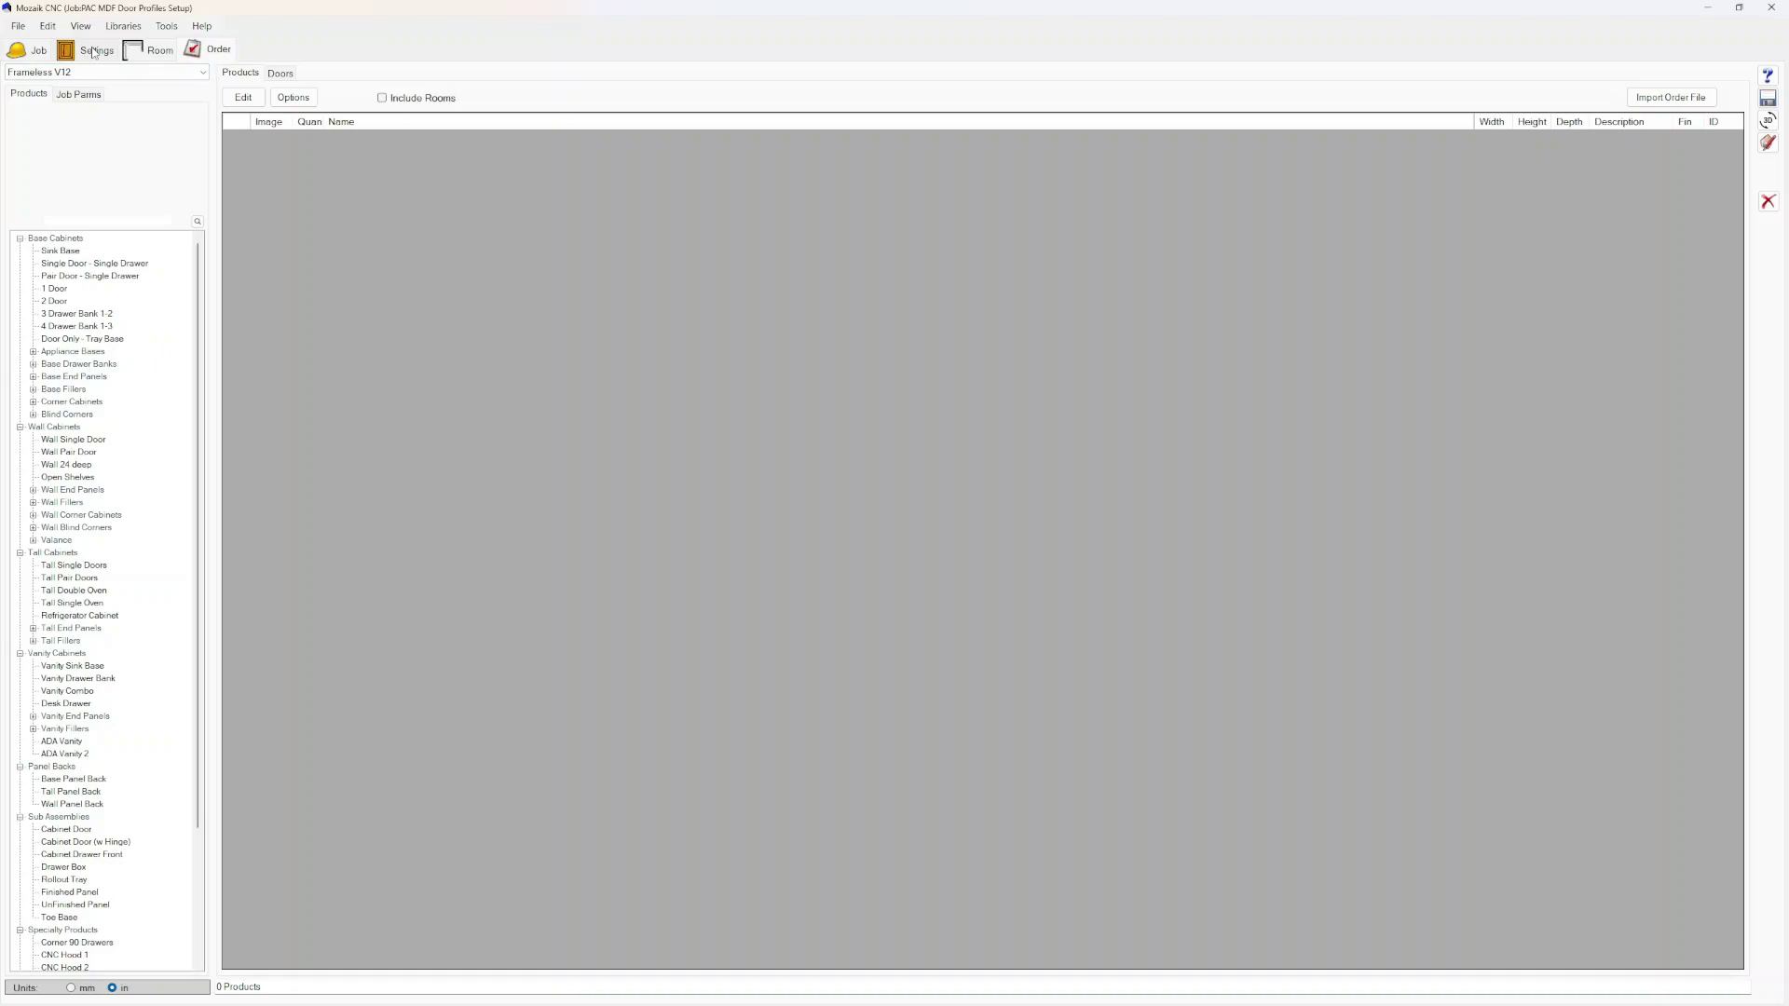
# Check the door styles offered for orders and apply the _PAC FrL 1PC Tacoma template to the Order Entry settings
pyautogui.click(282, 74)
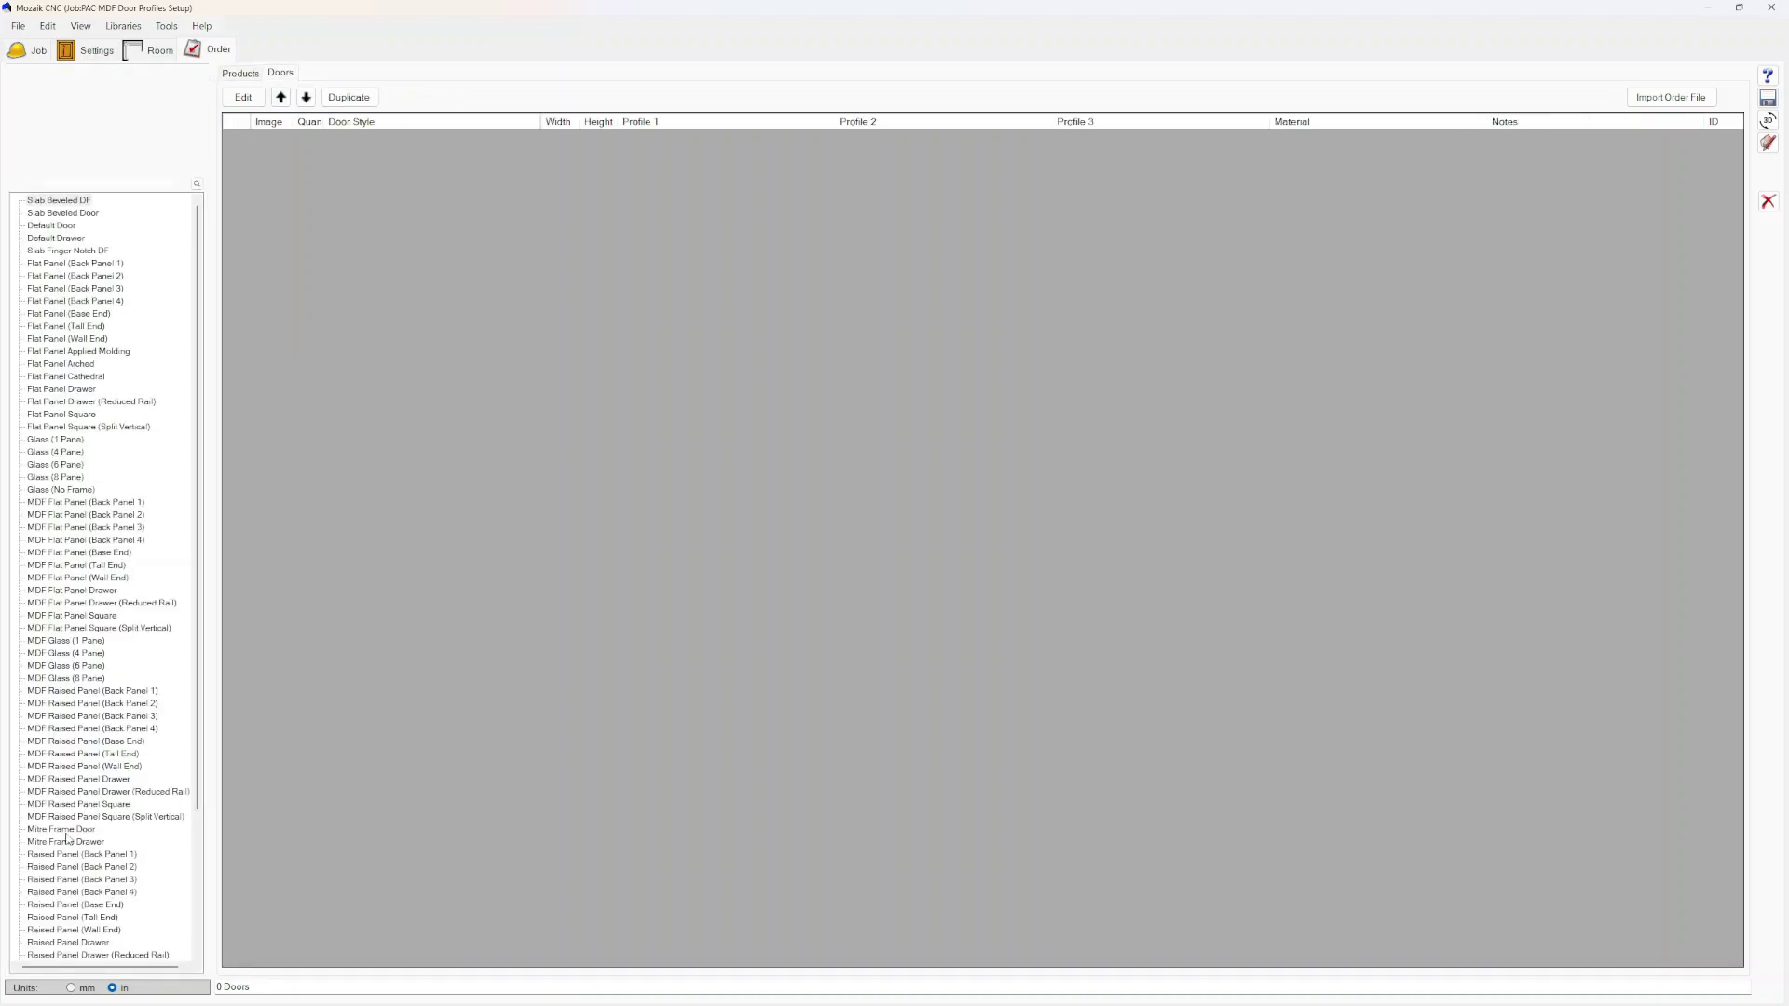
pyautogui.scroll(-3, 59, 428)
pyautogui.scroll(3, 59, 373)
pyautogui.click(96, 49)
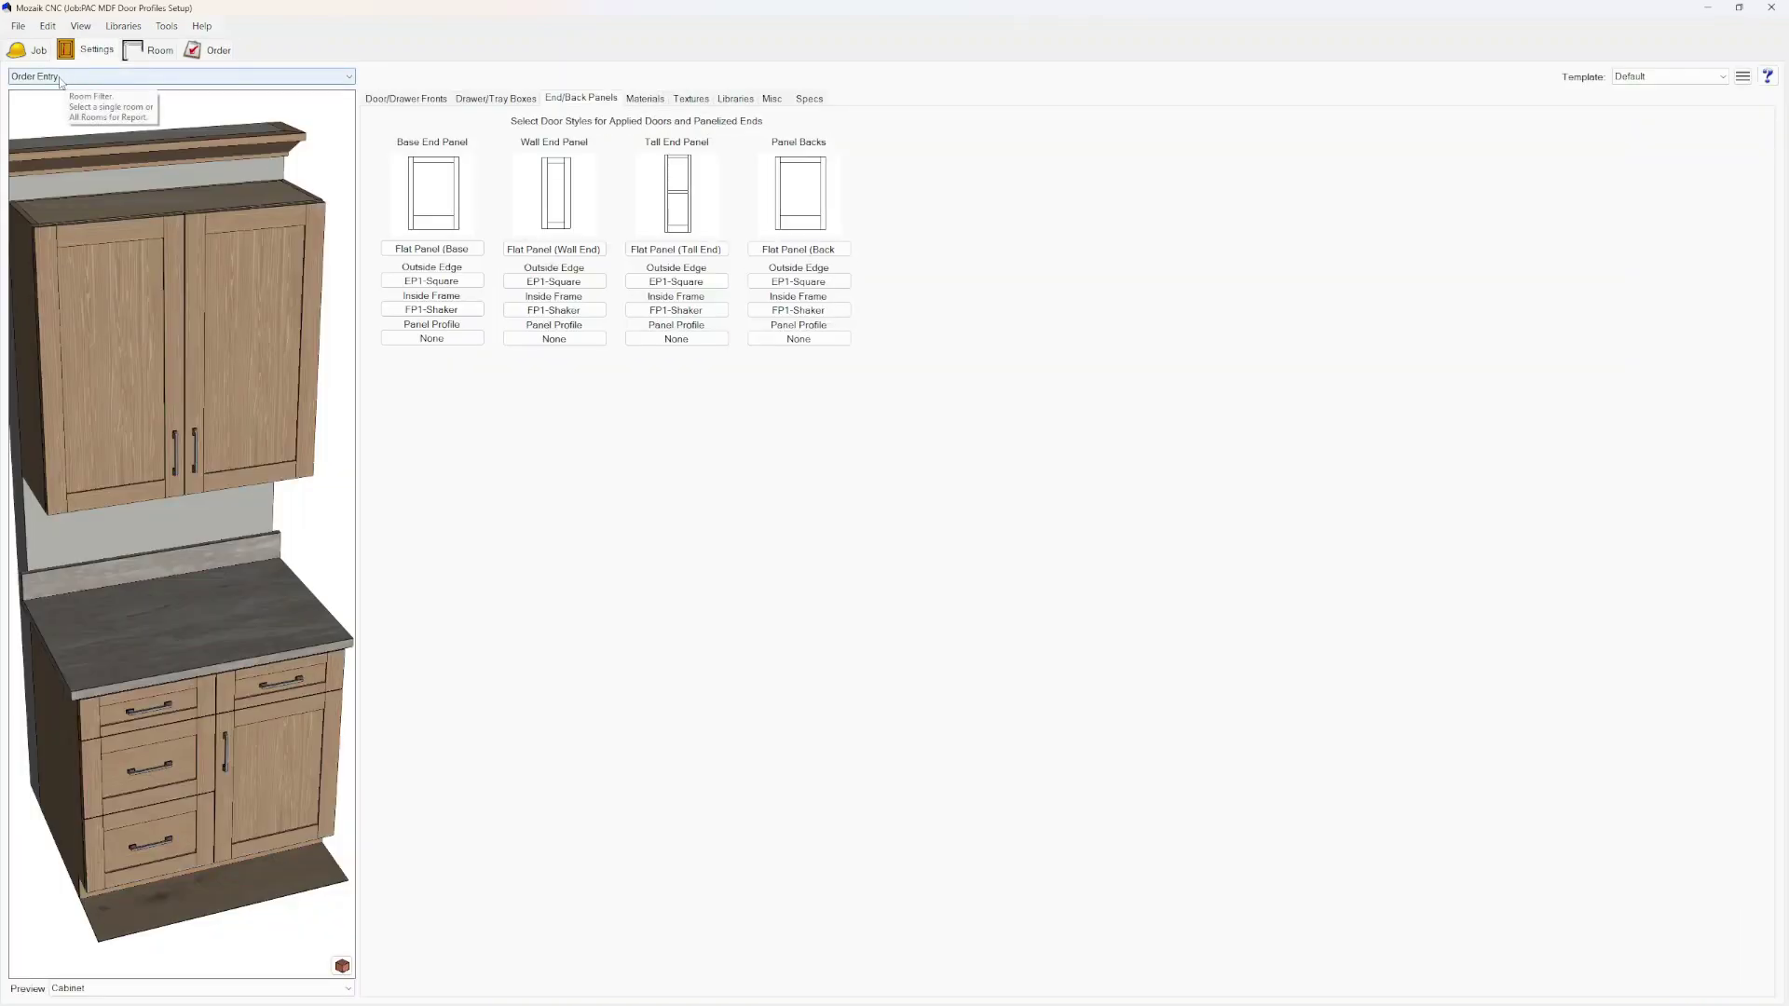
pyautogui.click(63, 78)
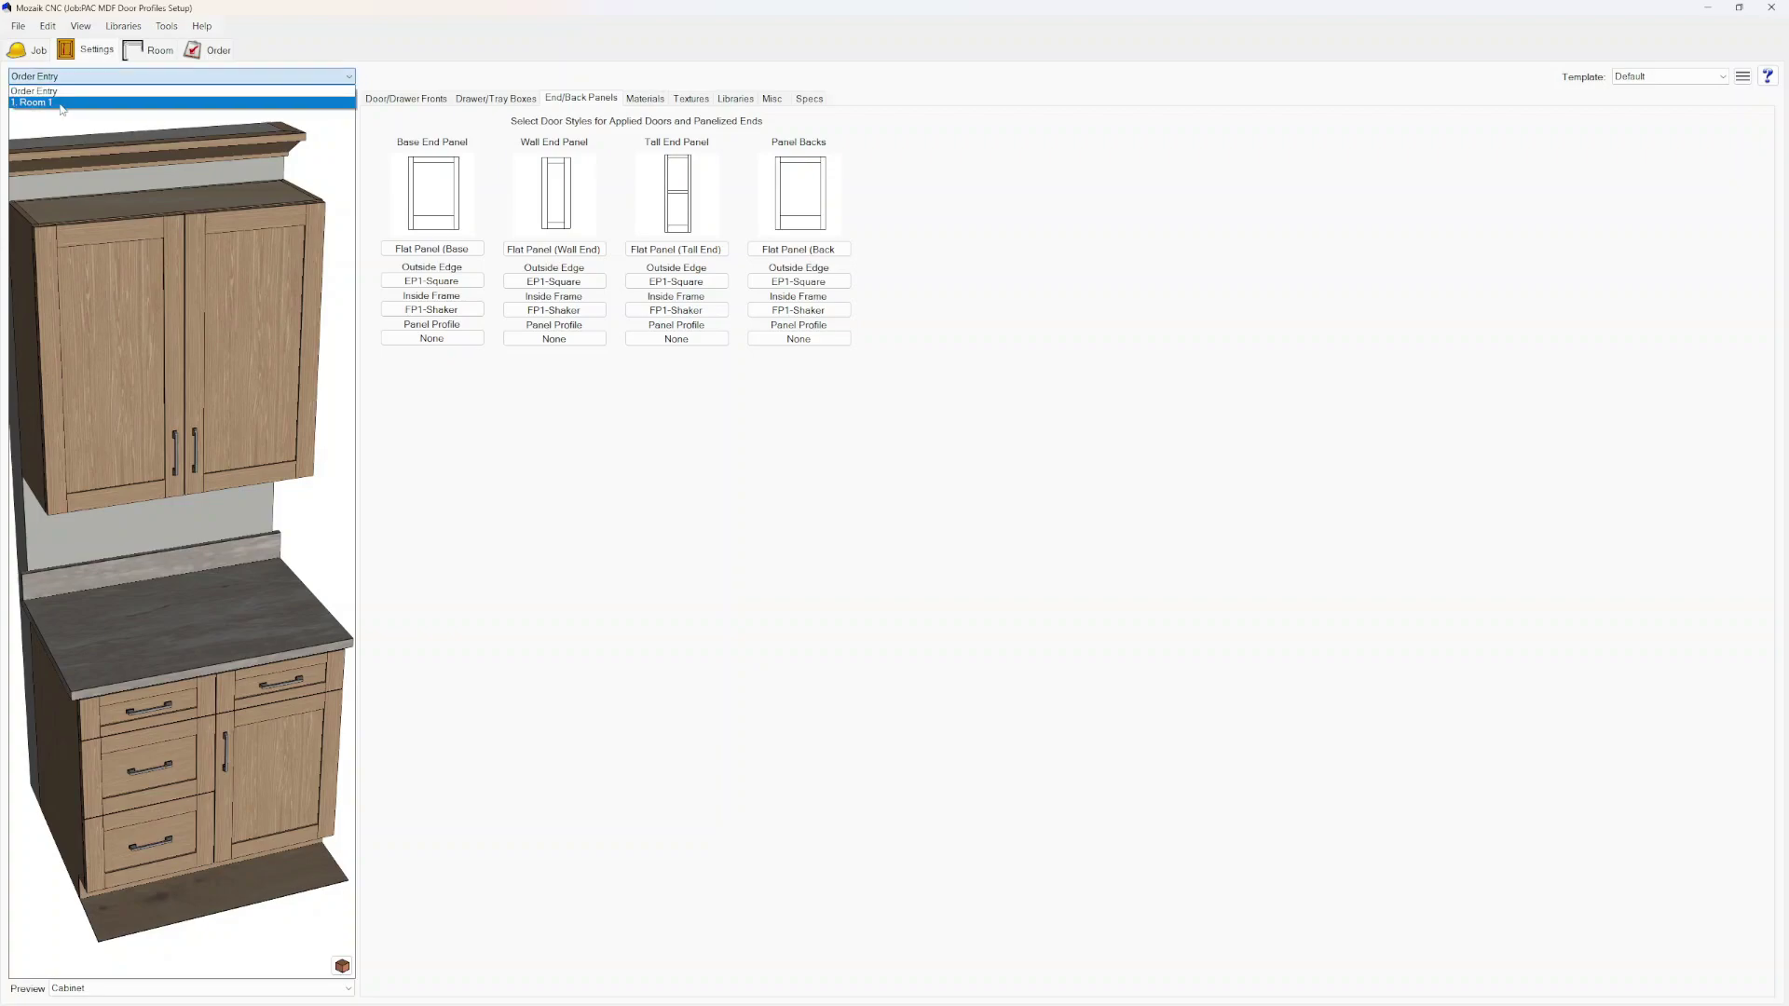
pyautogui.click(62, 93)
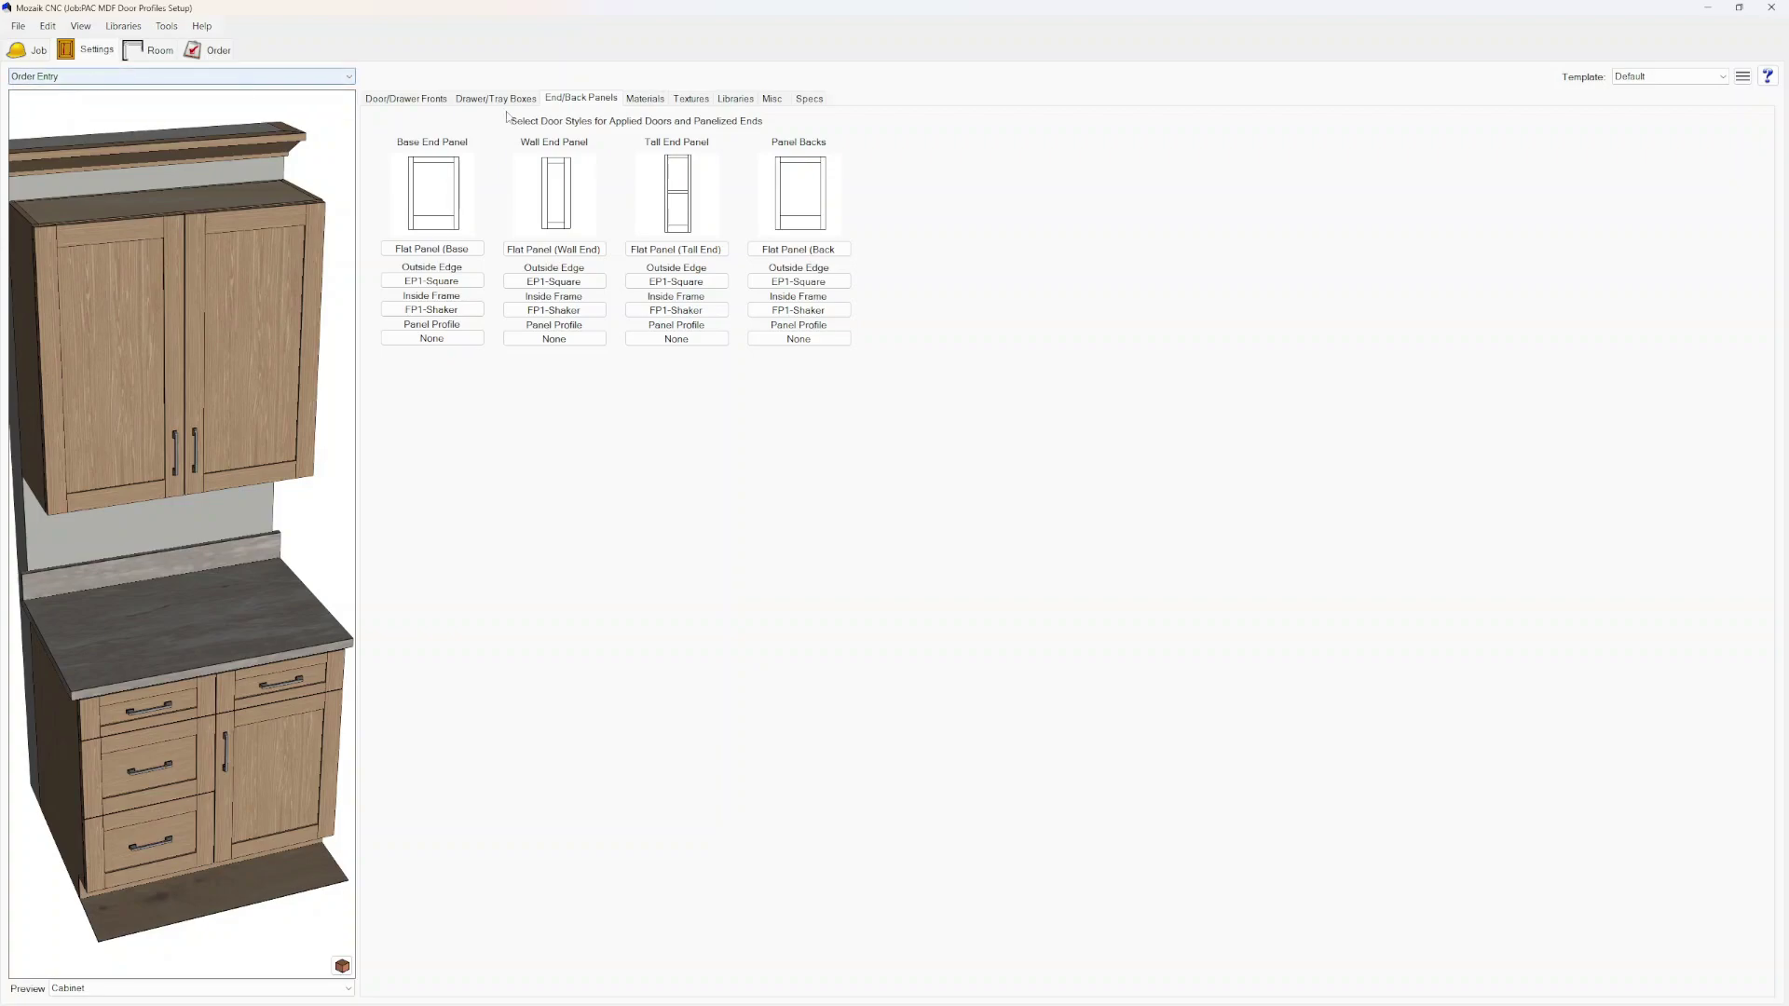
pyautogui.click(1659, 80)
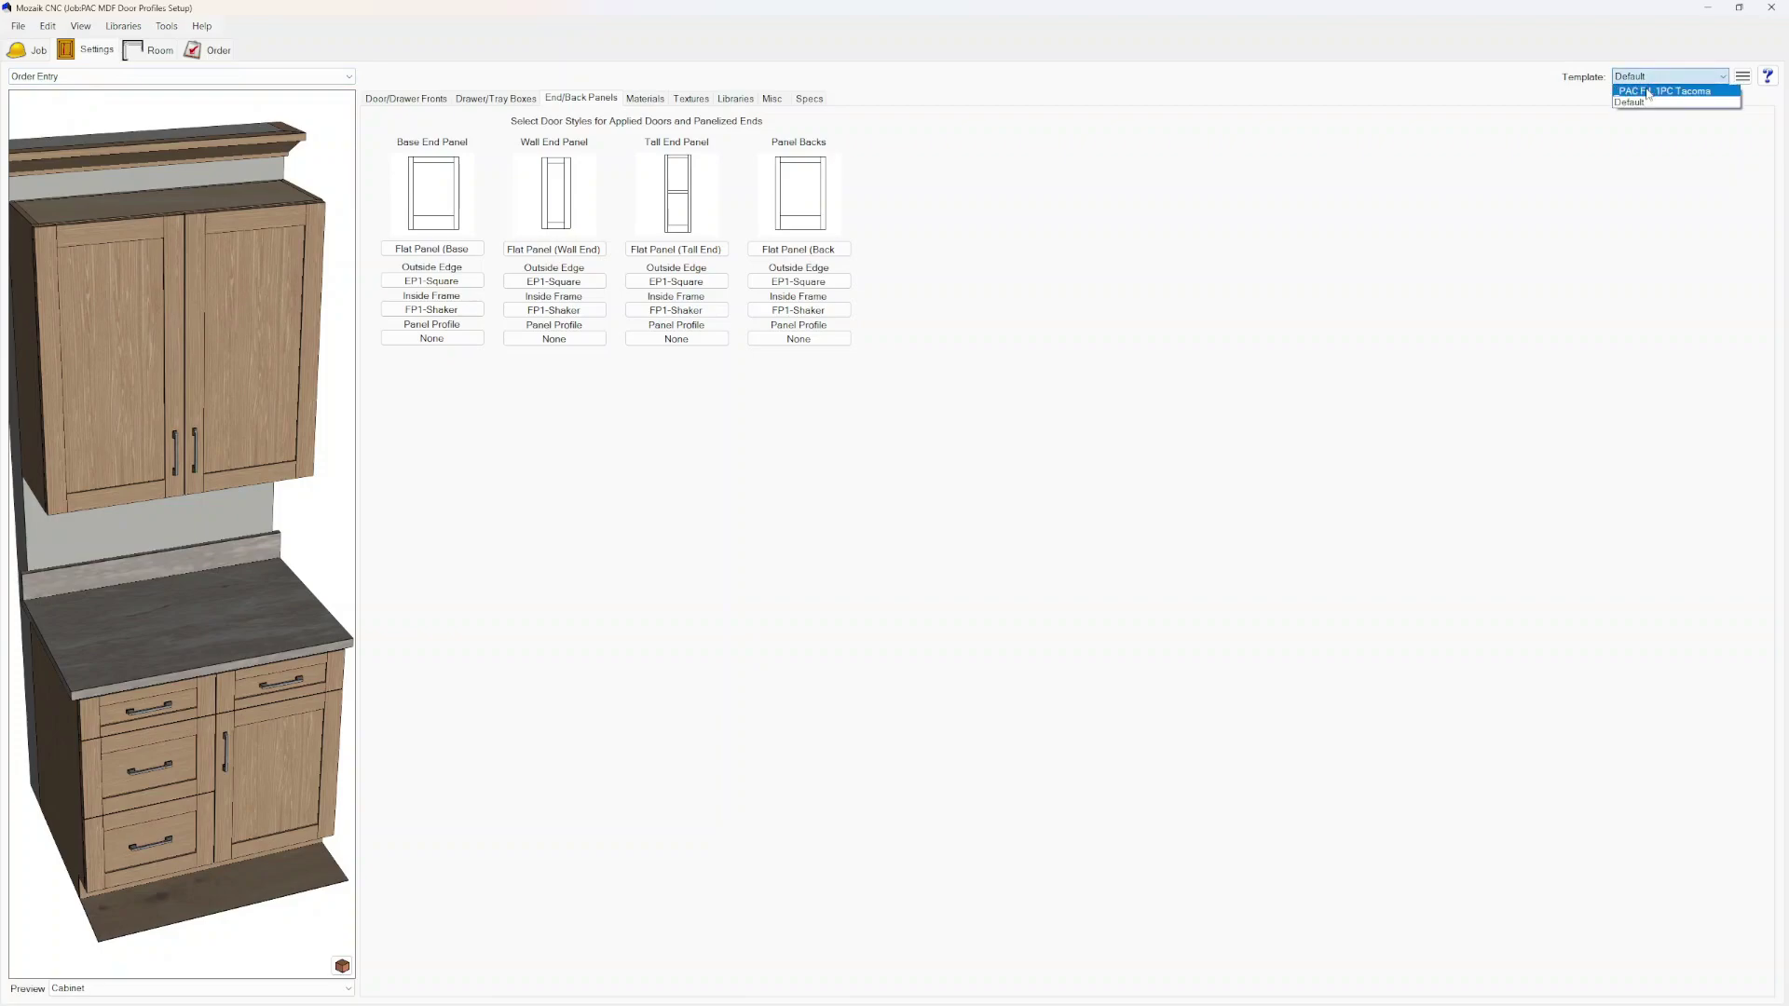
pyautogui.click(1654, 101)
pyautogui.click(939, 552)
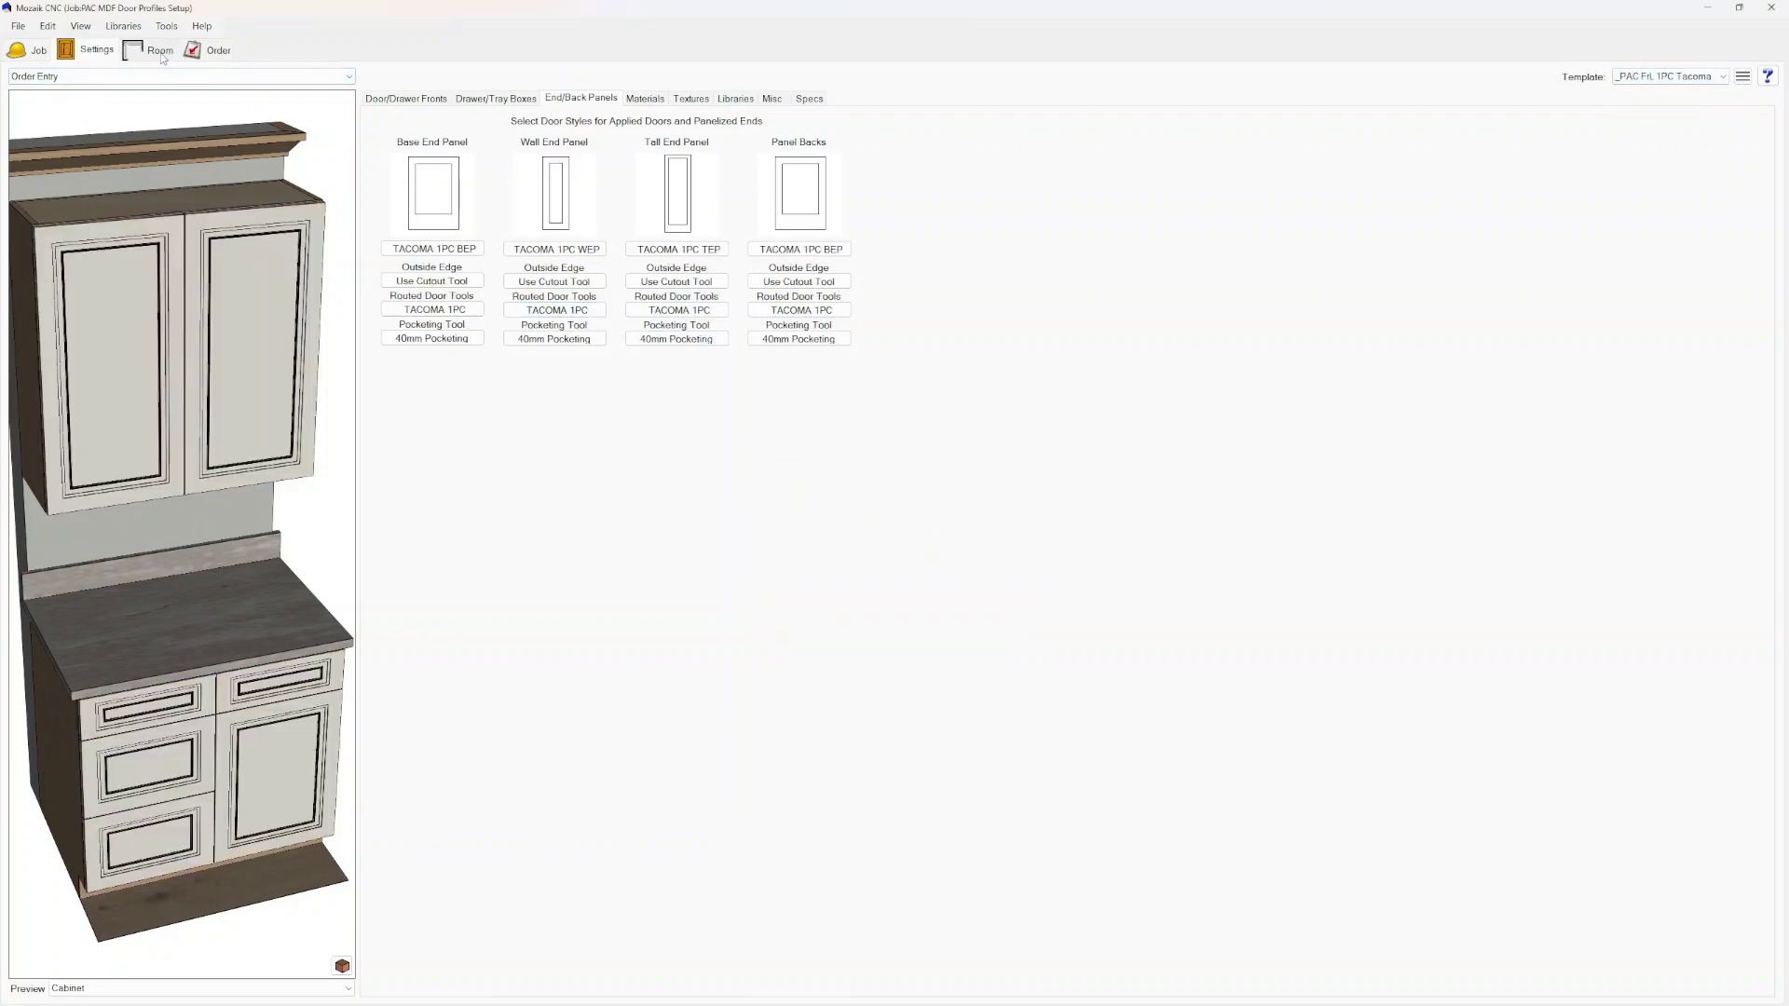
# Preview the Tacoma door styles available for ordering and add a _TACOMA 1PC DR SR3-25_PR25 door to the order
pyautogui.click(215, 50)
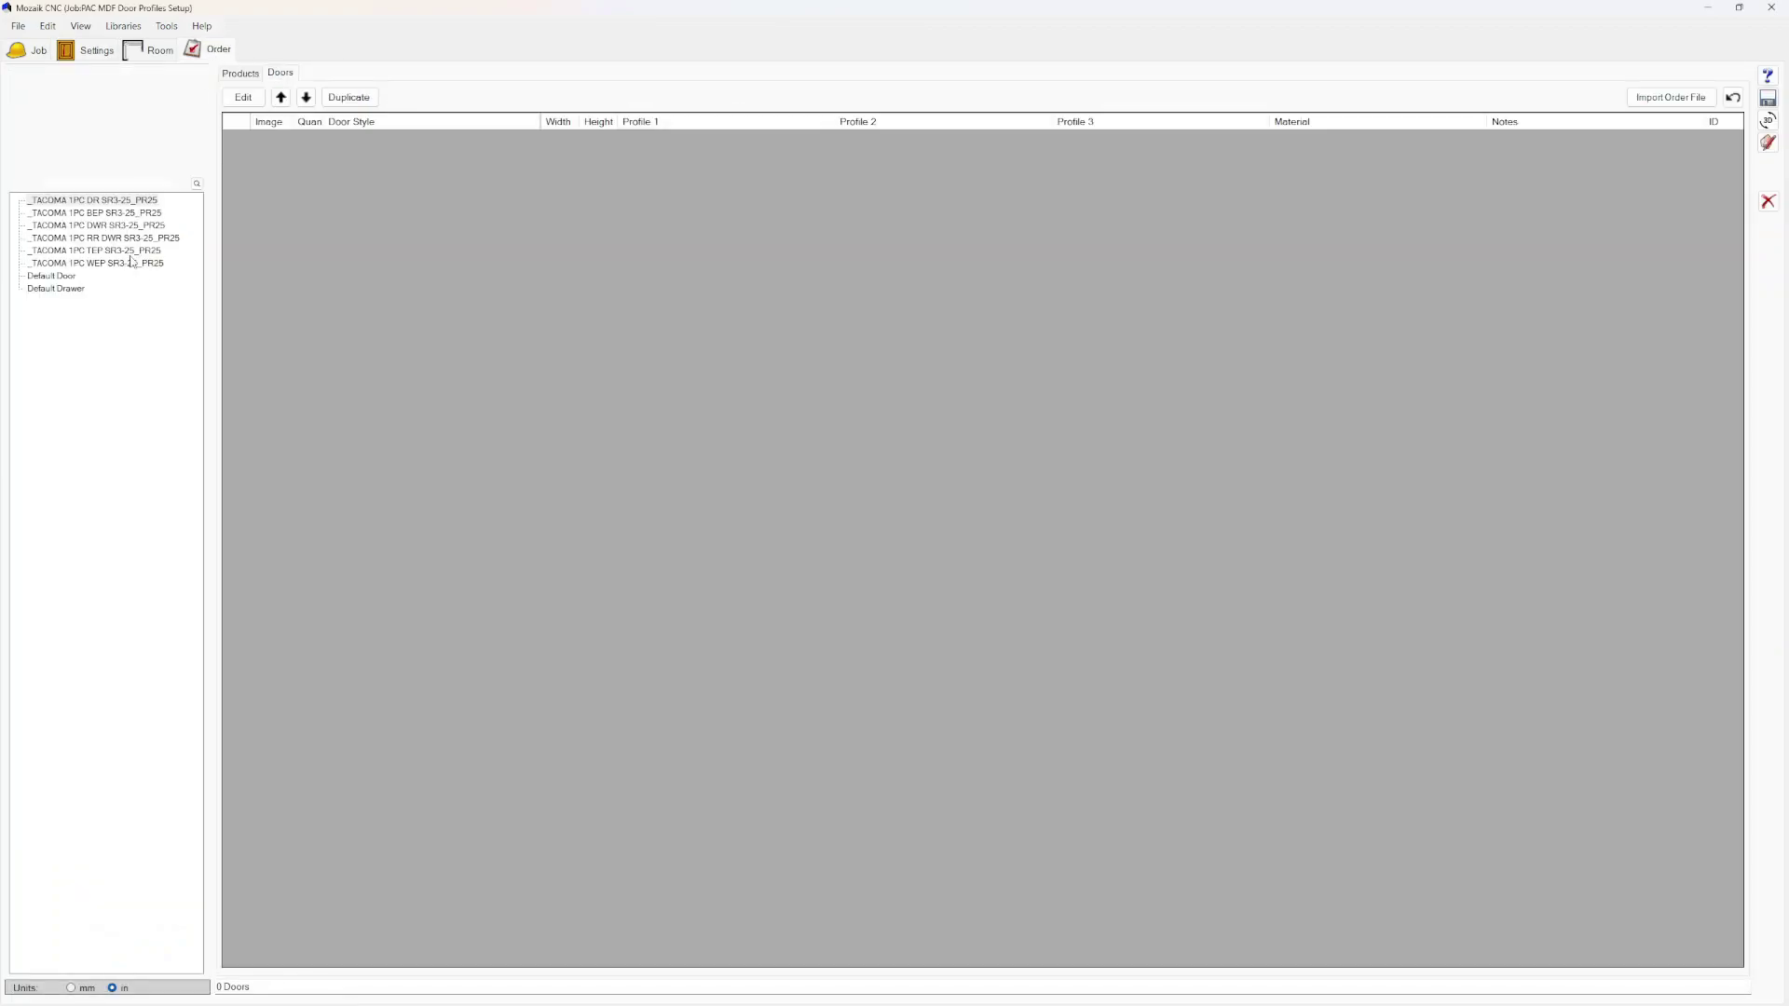
pyautogui.click(95, 201)
pyautogui.click(97, 214)
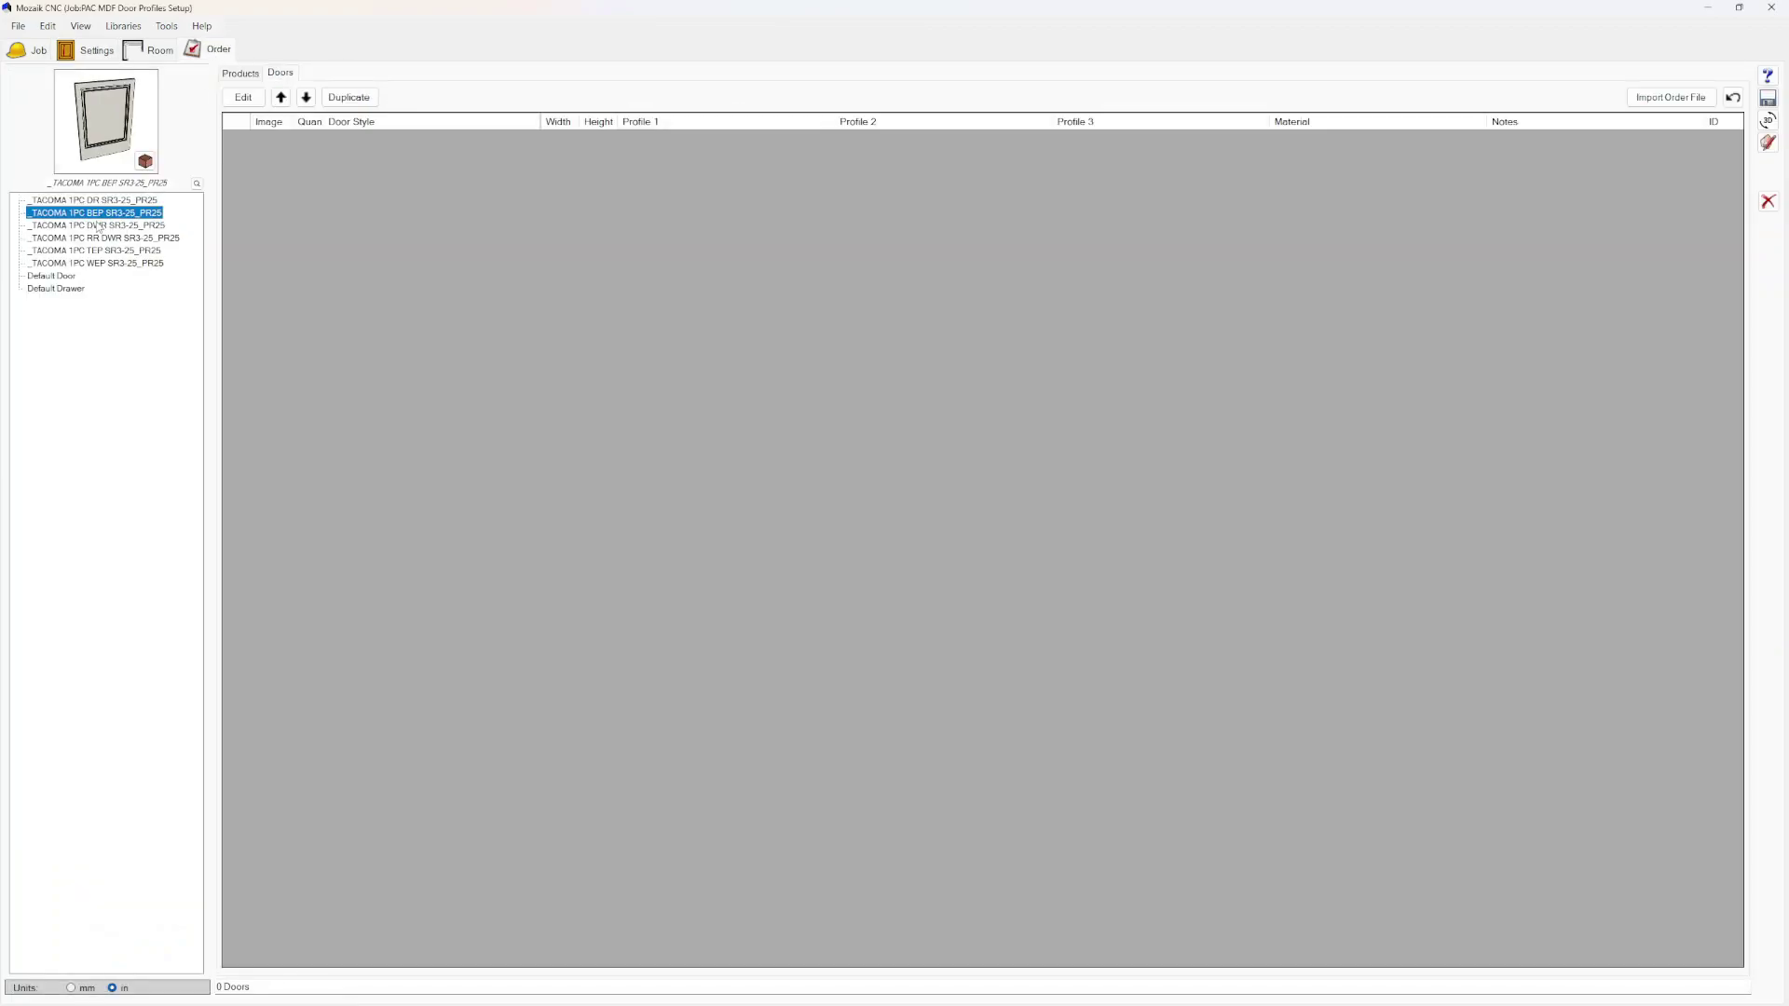
pyautogui.click(98, 226)
pyautogui.click(95, 201)
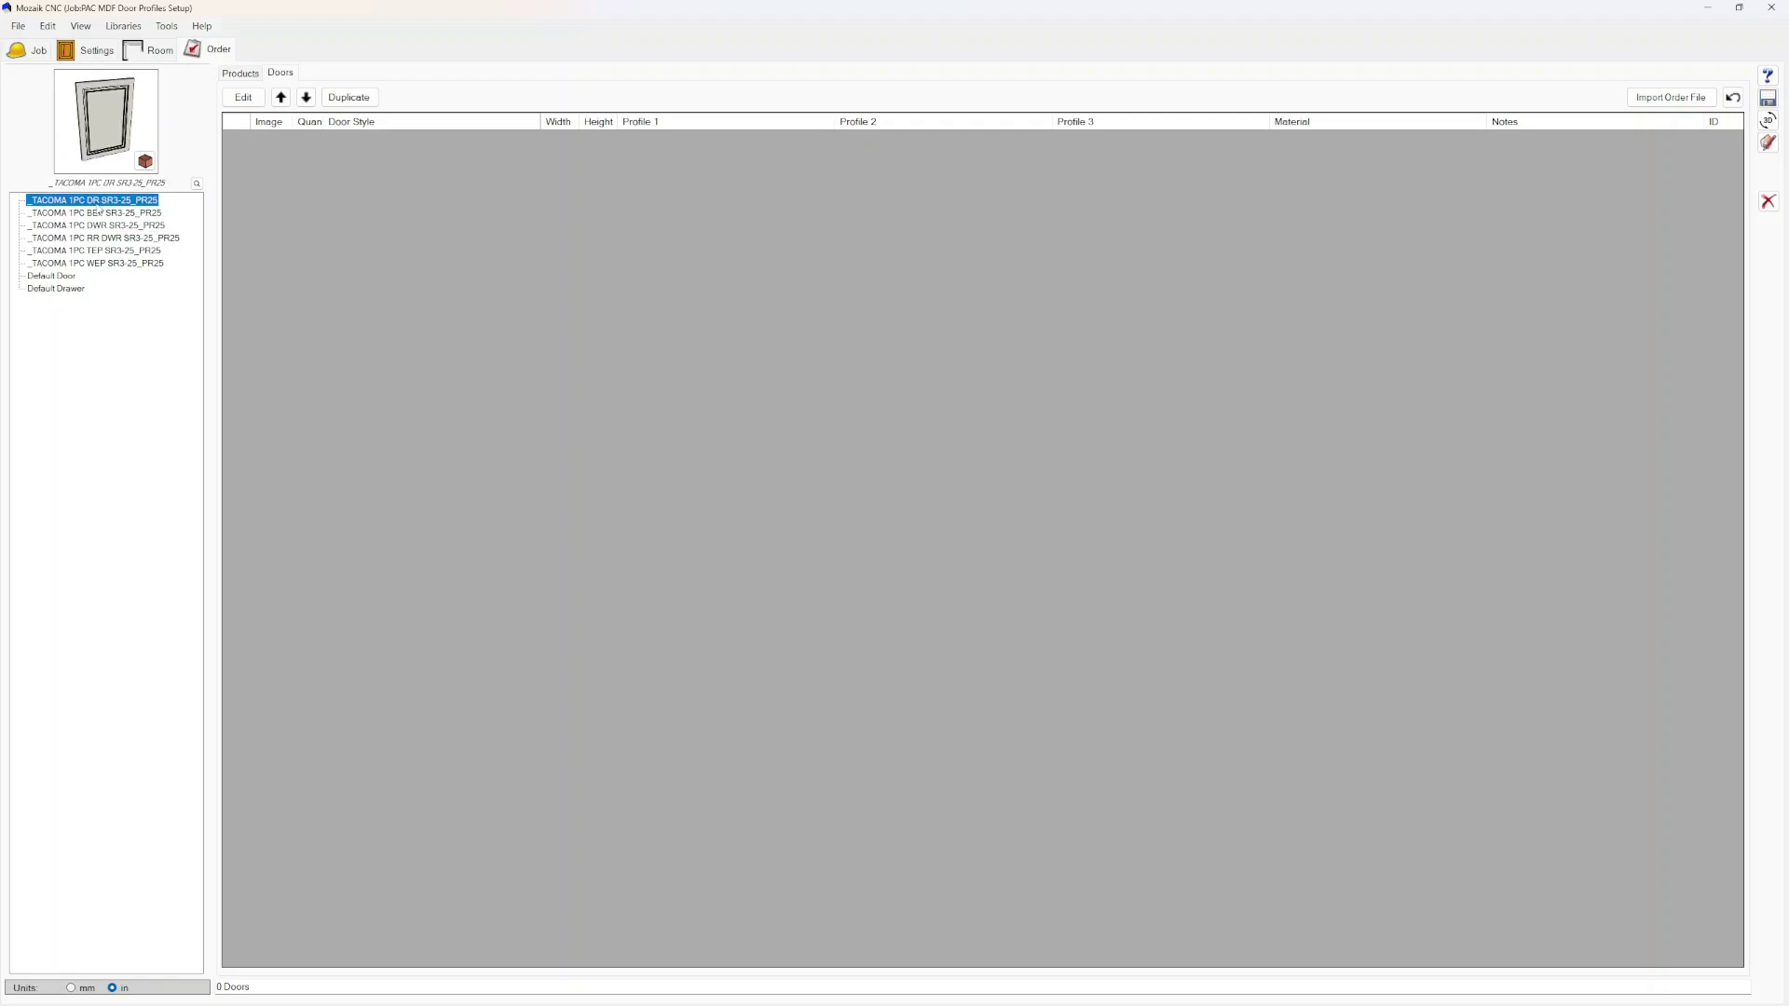
pyautogui.moveTo(378, 194); pyautogui.dragTo(390, 196)
# Set the ordered door's width to 12 in and height to 18 in, and check its profile assignments
pyautogui.click(563, 155)
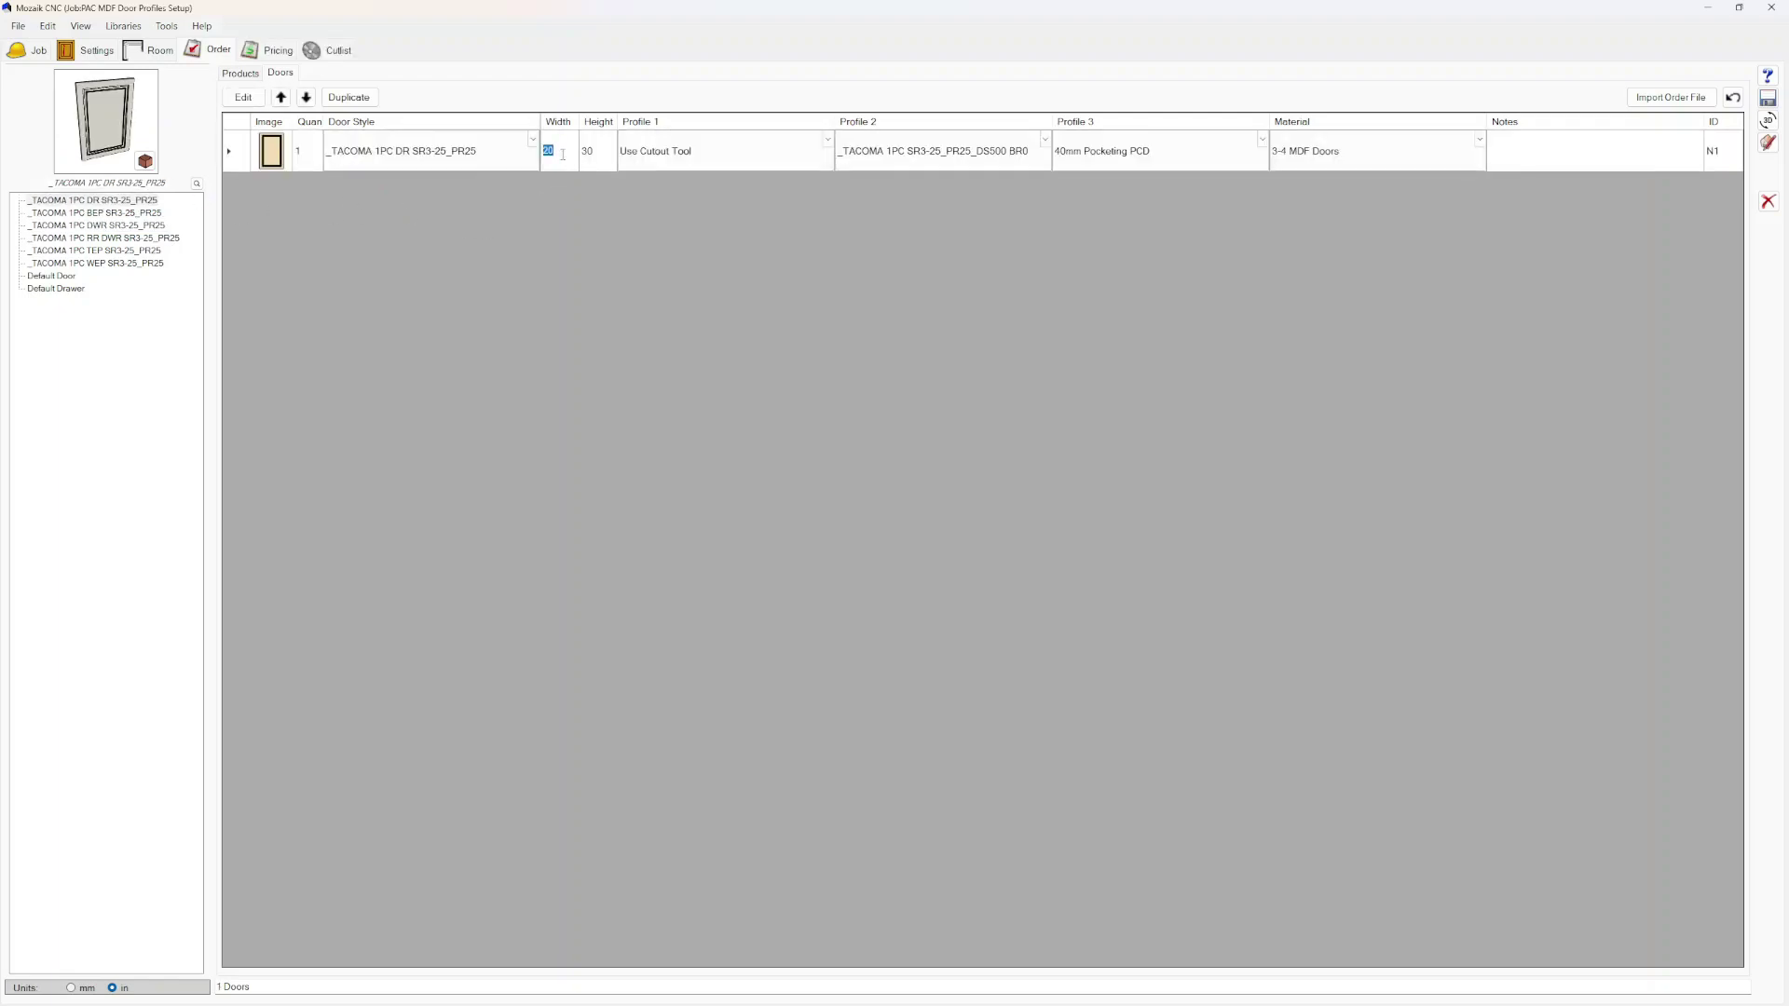
pyautogui.write('12')
pyautogui.click(599, 155)
pyautogui.write('18')
pyautogui.click(708, 151)
pyautogui.click(671, 155)
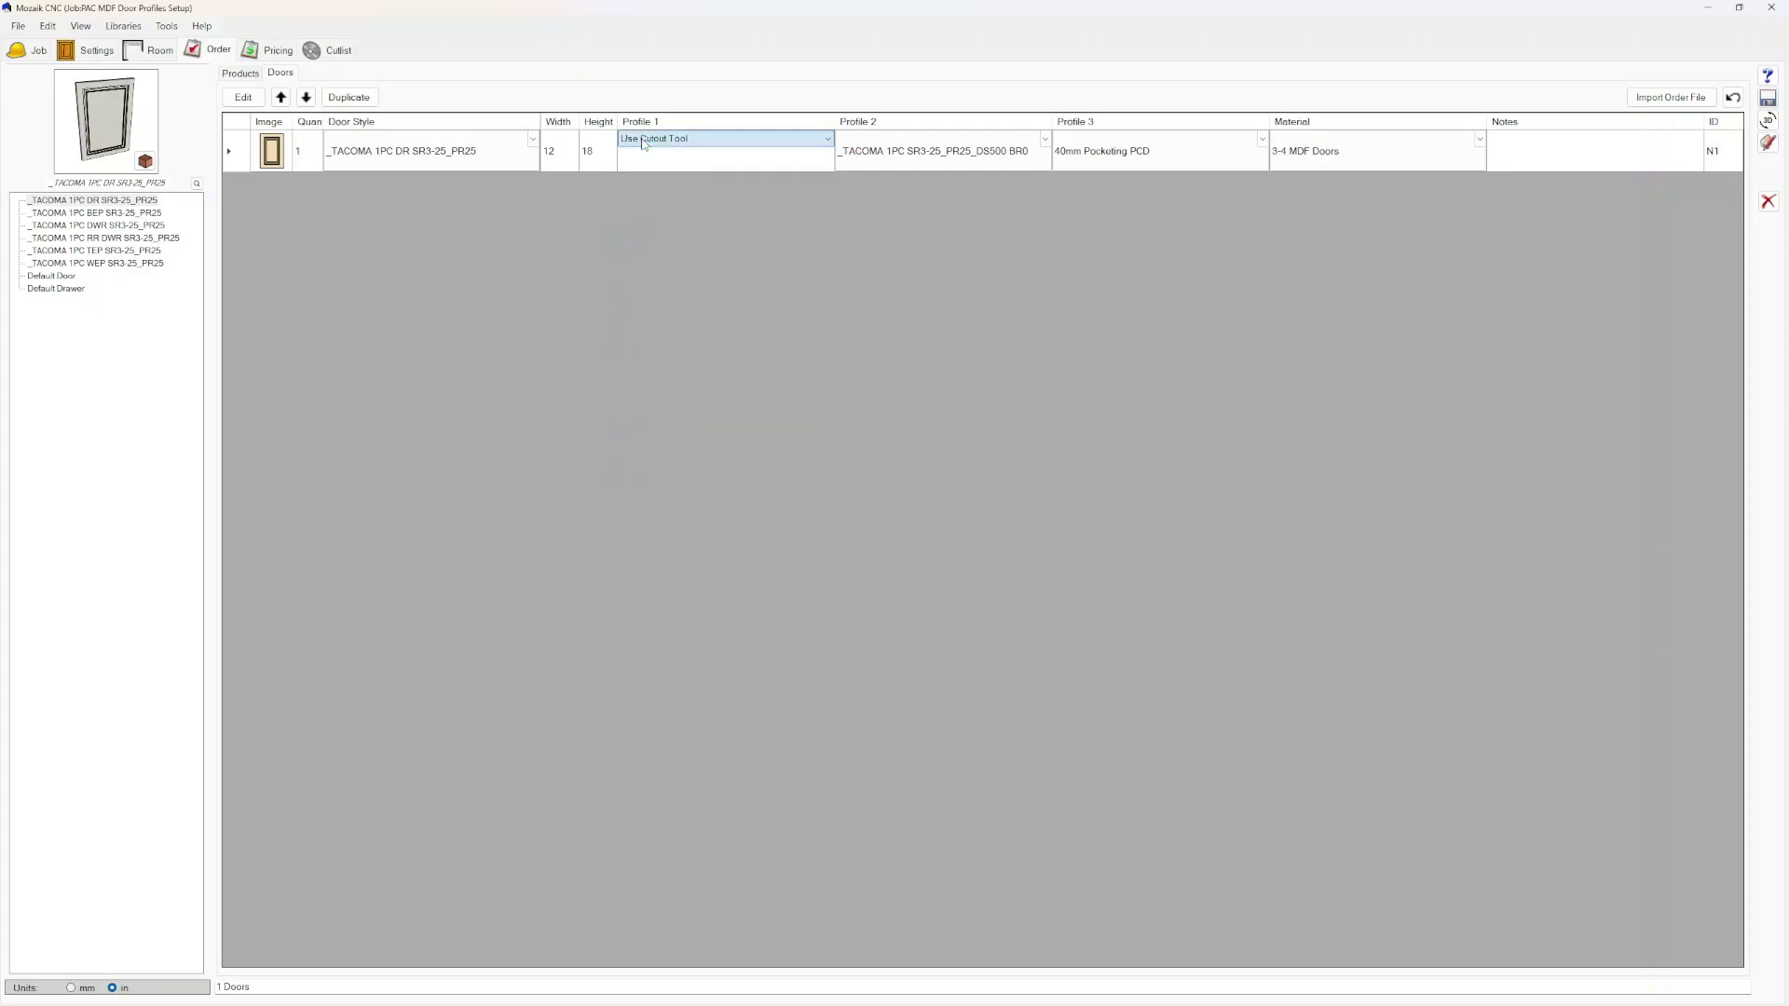
pyautogui.click(941, 165)
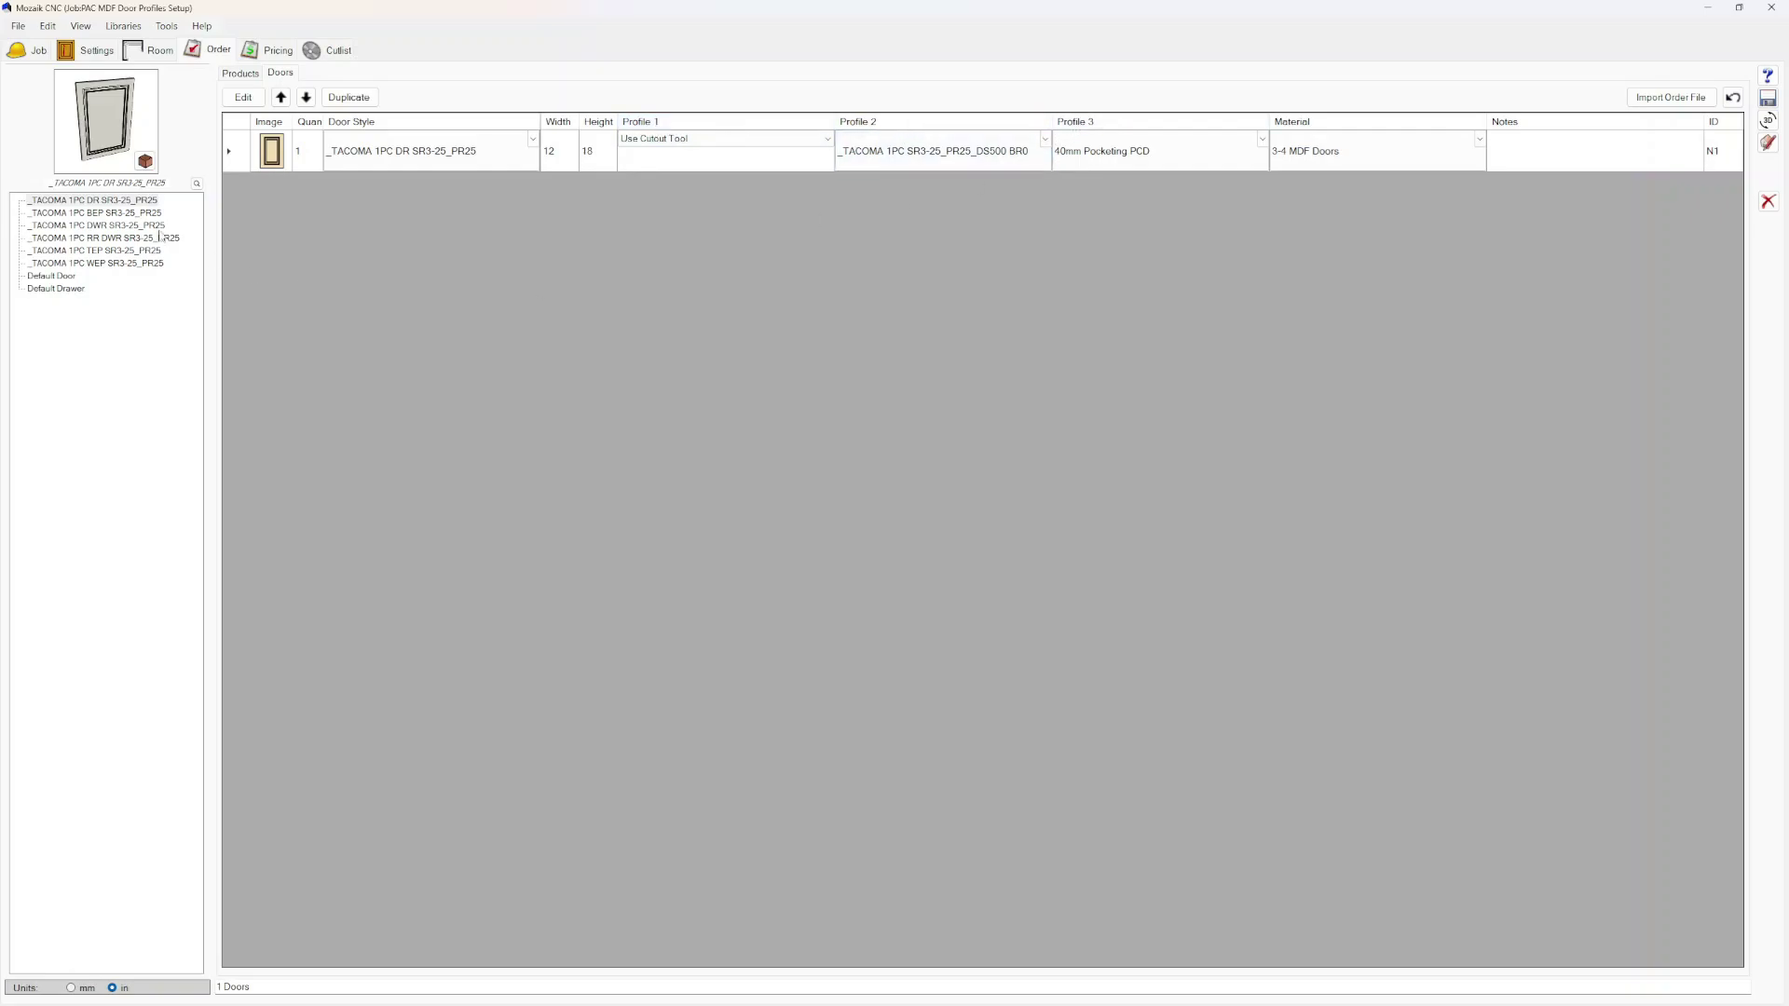
# Open the ordered Tacoma door for editing and display its drawing in the product viewer
pyautogui.click(79, 52)
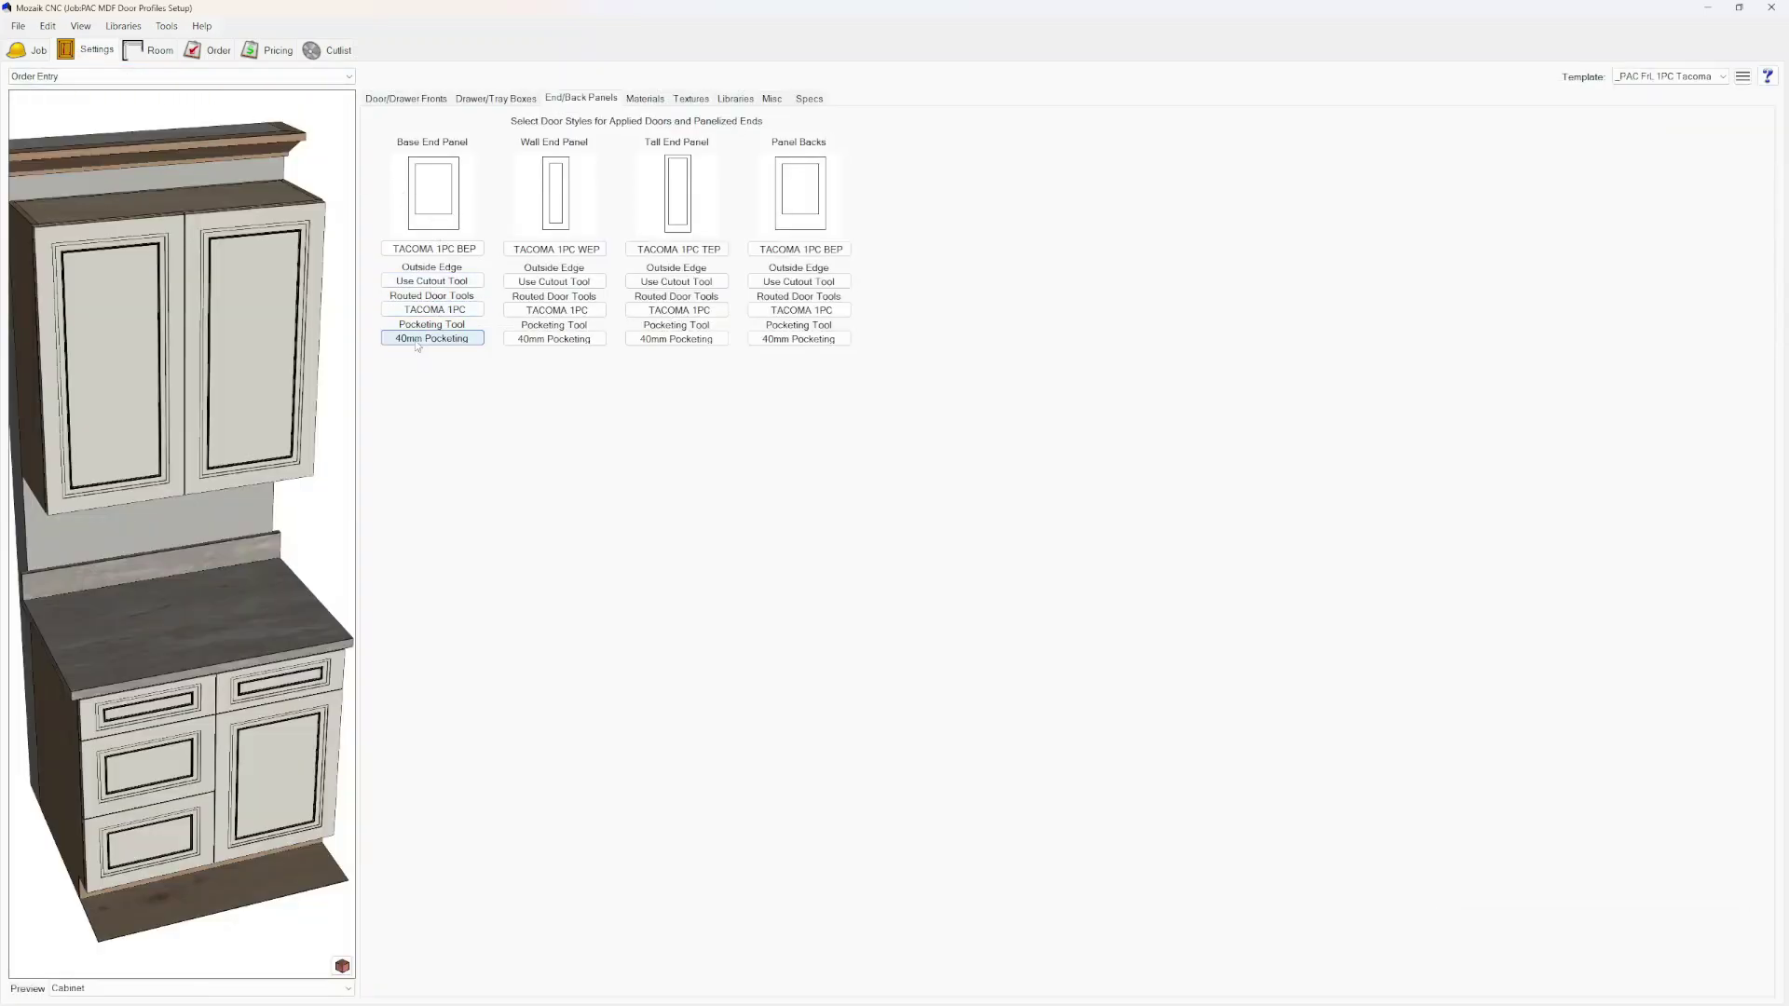
pyautogui.click(215, 51)
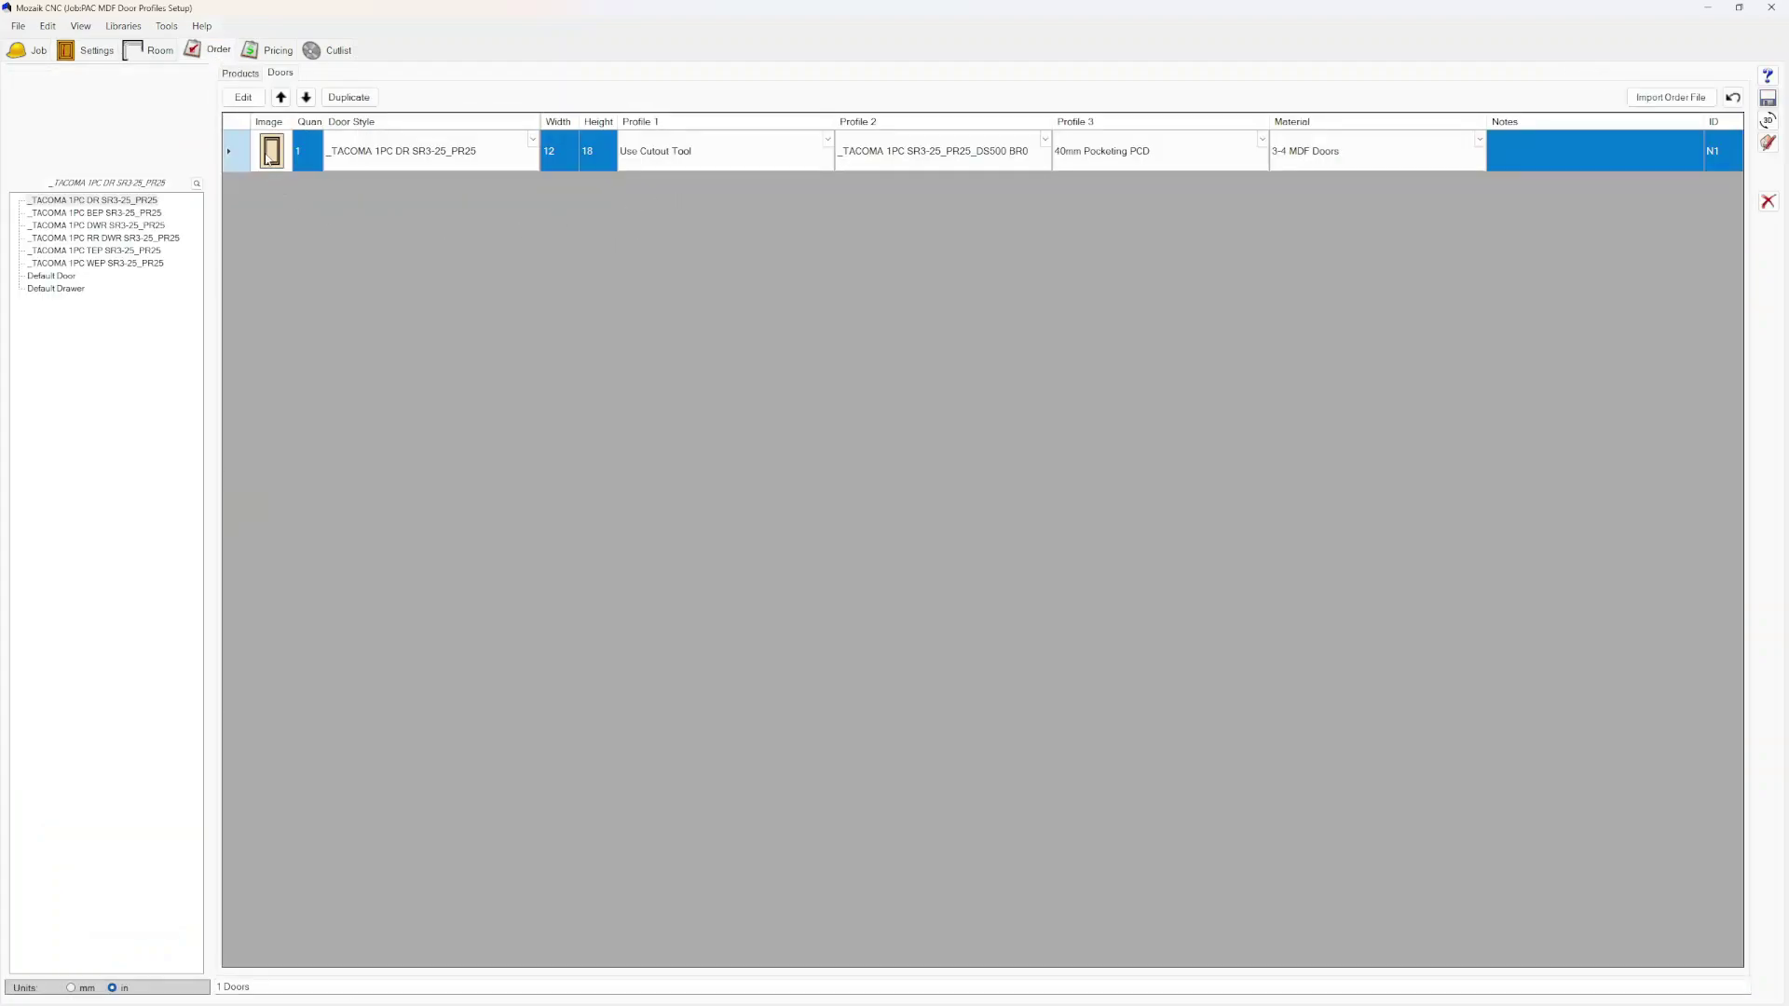
pyautogui.doubleClick(269, 158)
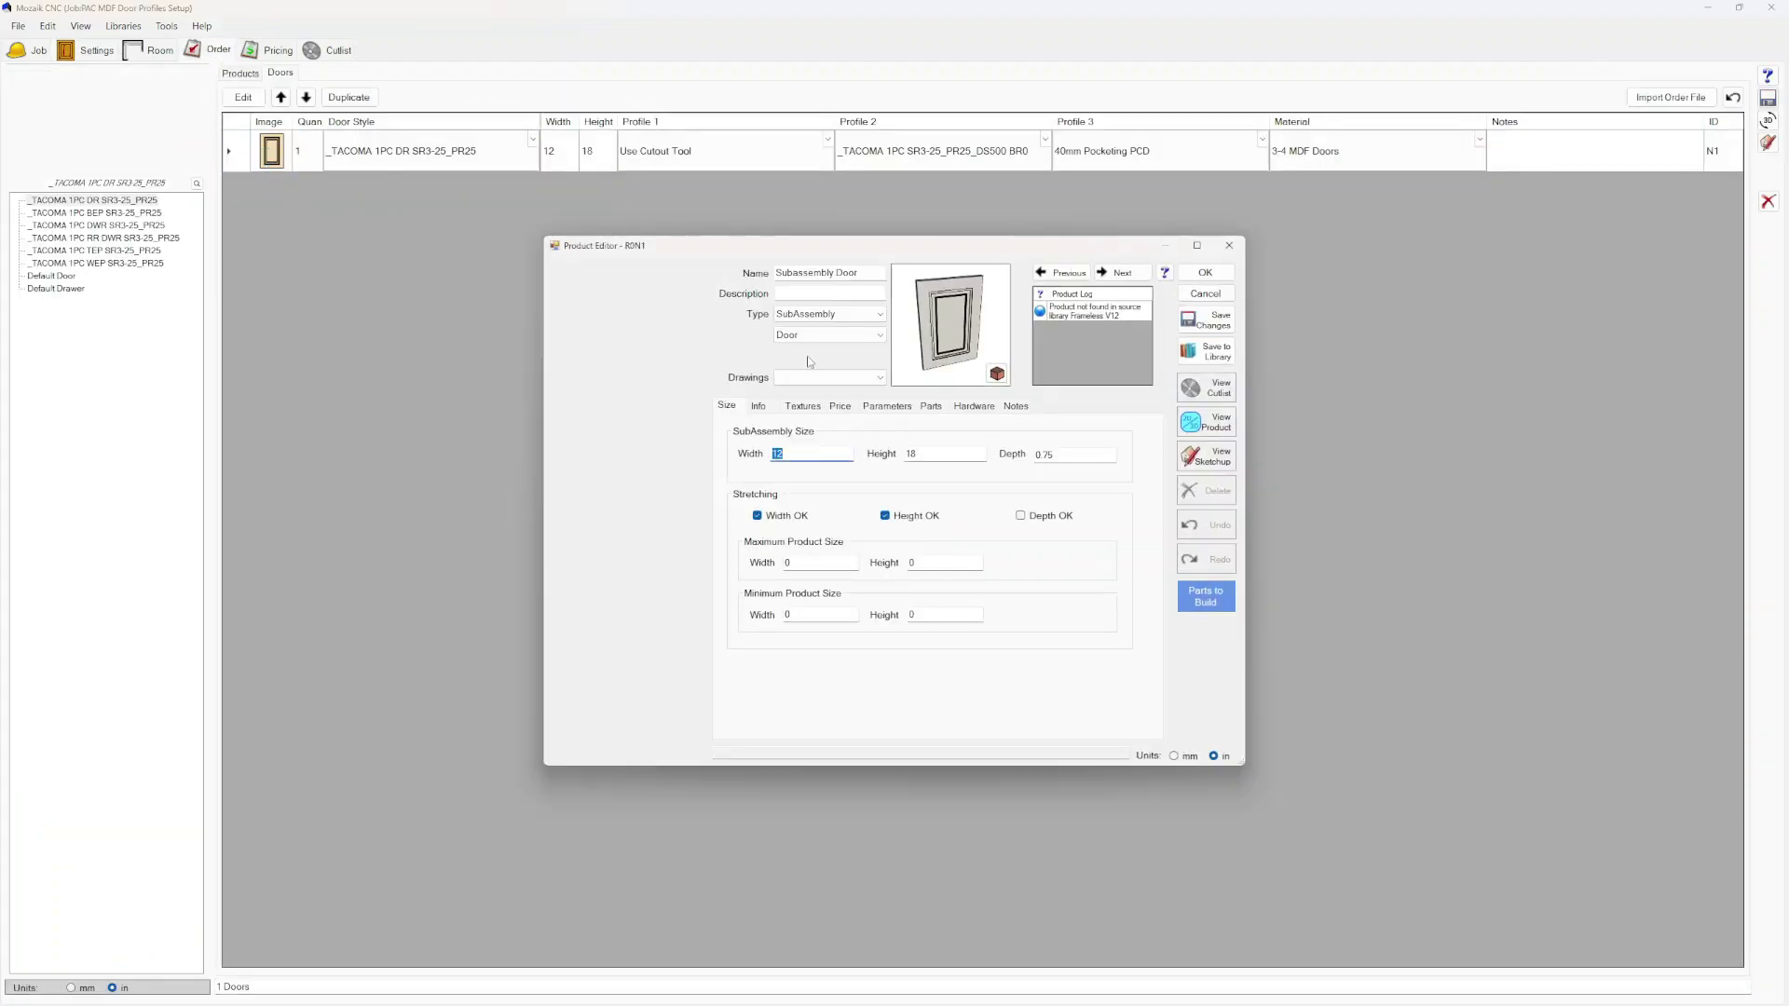
pyautogui.click(1200, 424)
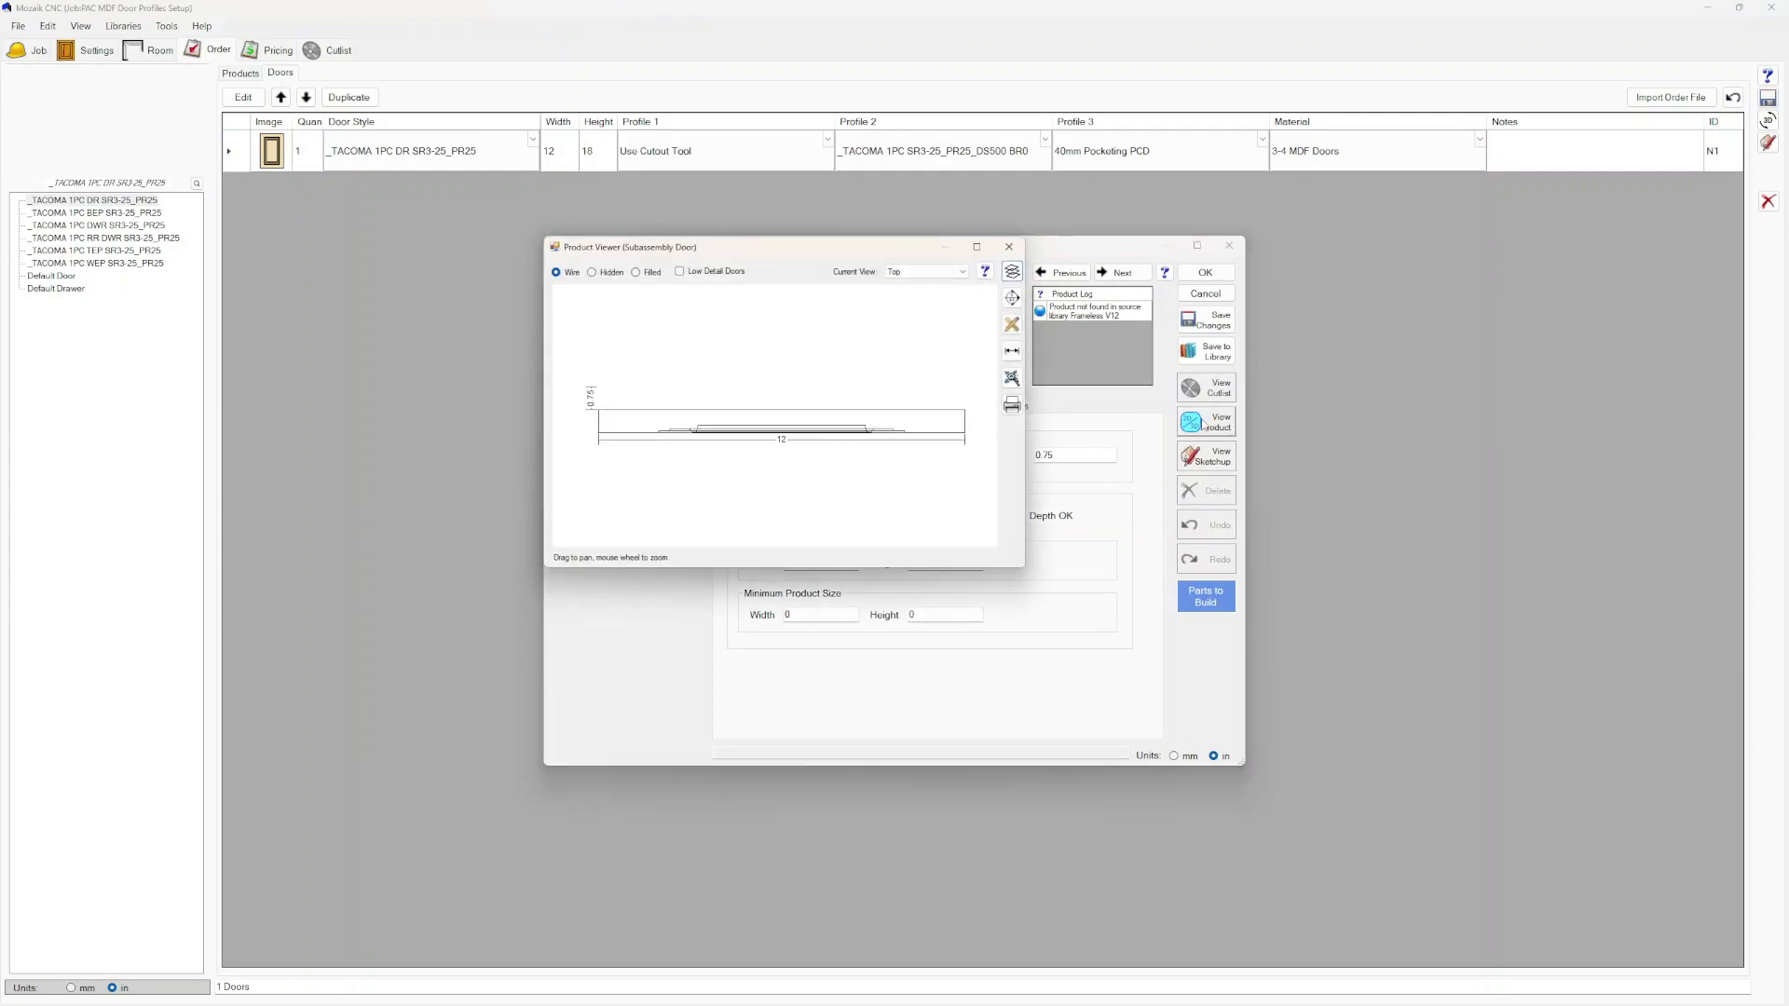
# Inspect the Tacoma door in a filled perspective view, orbiting around its profile, and close the viewer and the door editor
pyautogui.click(942, 273)
pyautogui.click(909, 337)
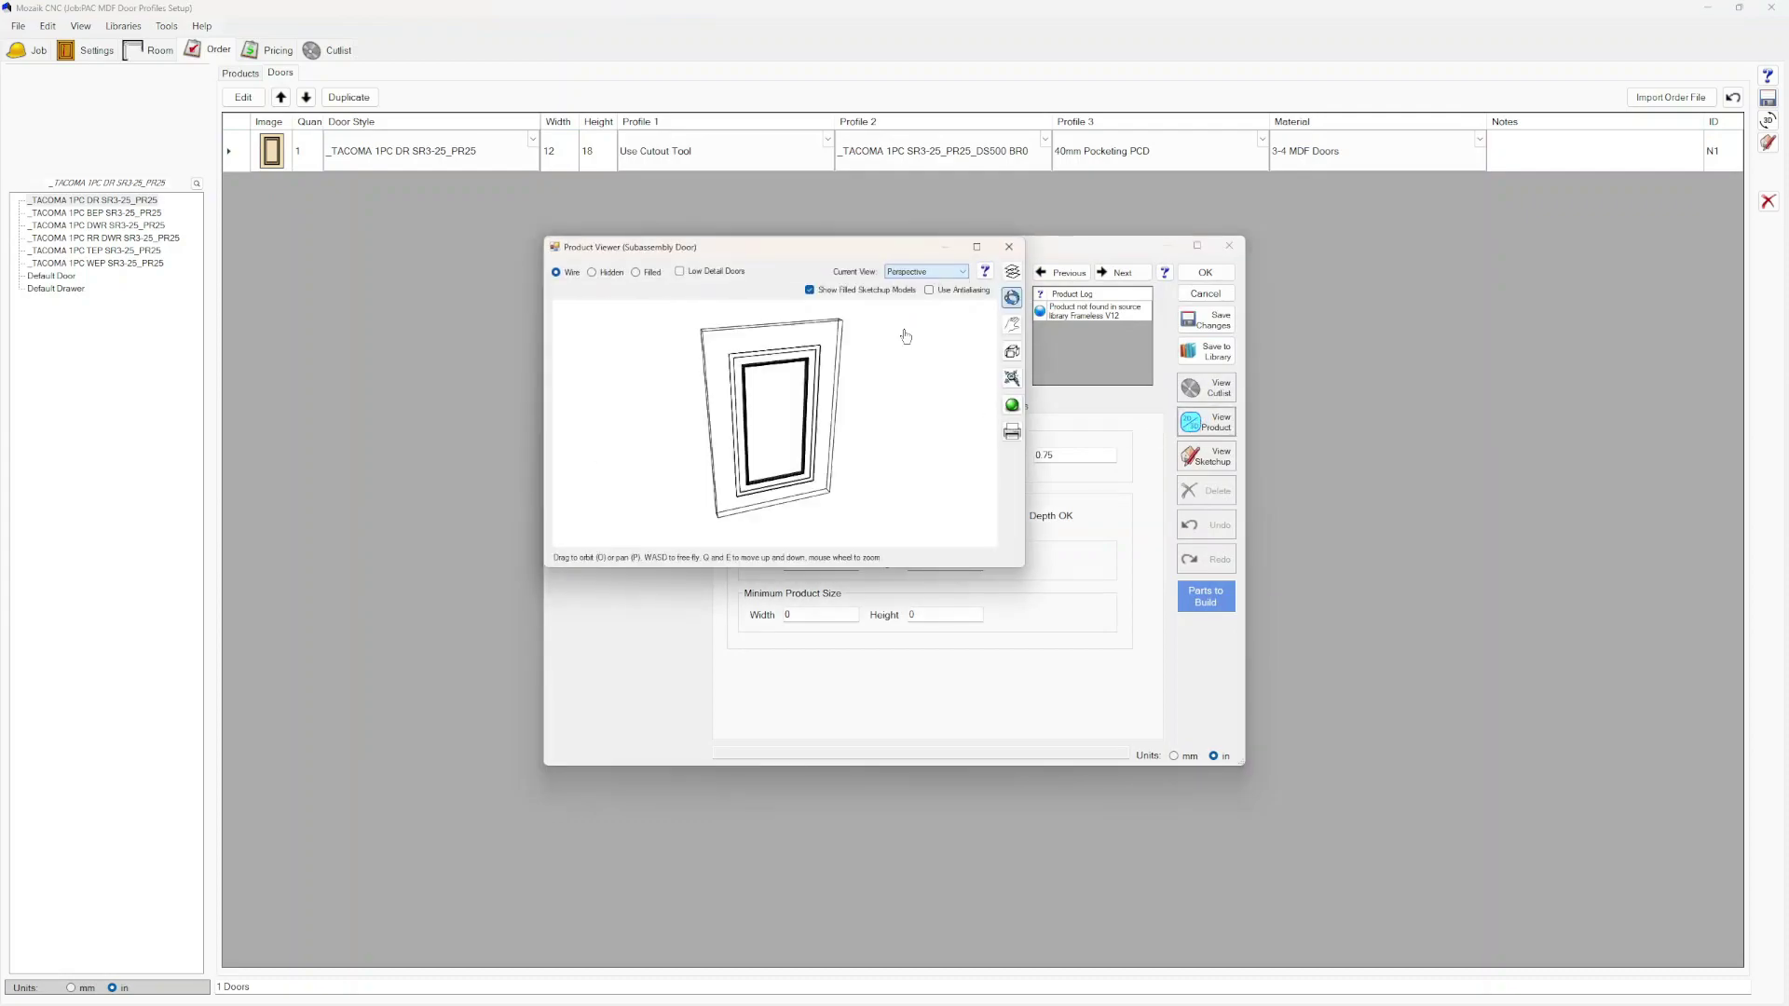
pyautogui.moveTo(818, 465); pyautogui.dragTo(623, 269)
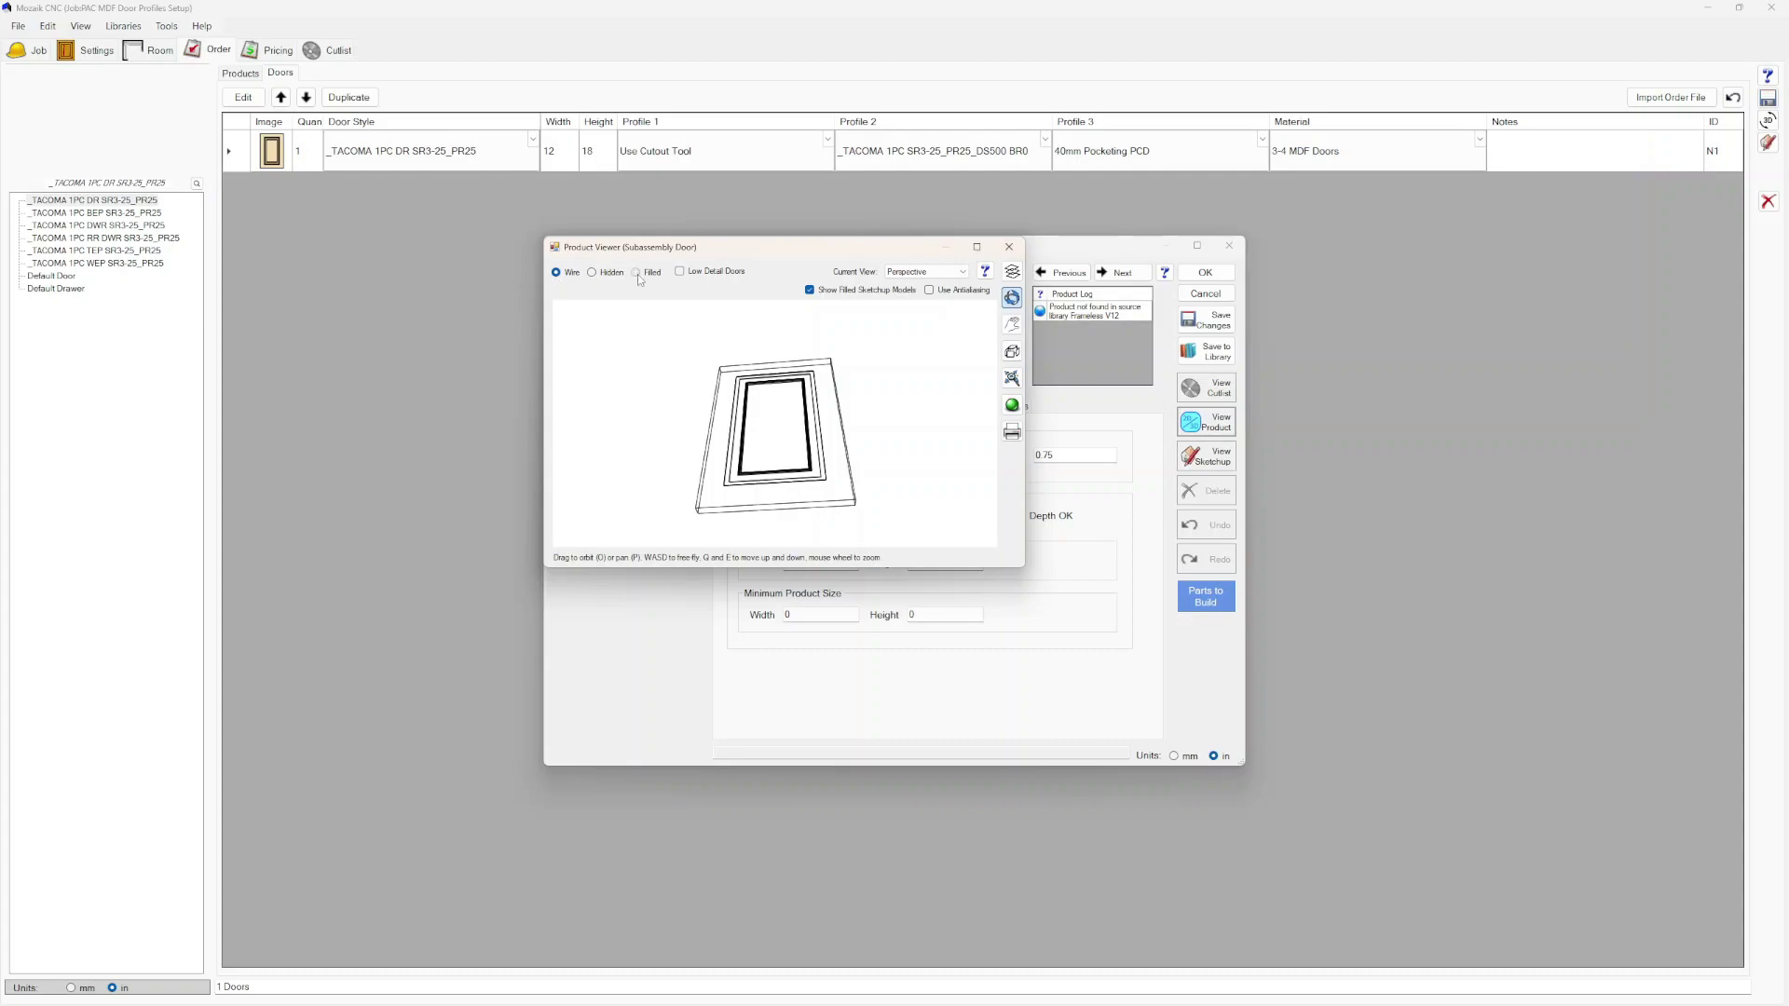
pyautogui.click(636, 273)
pyautogui.scroll(8, 818, 471)
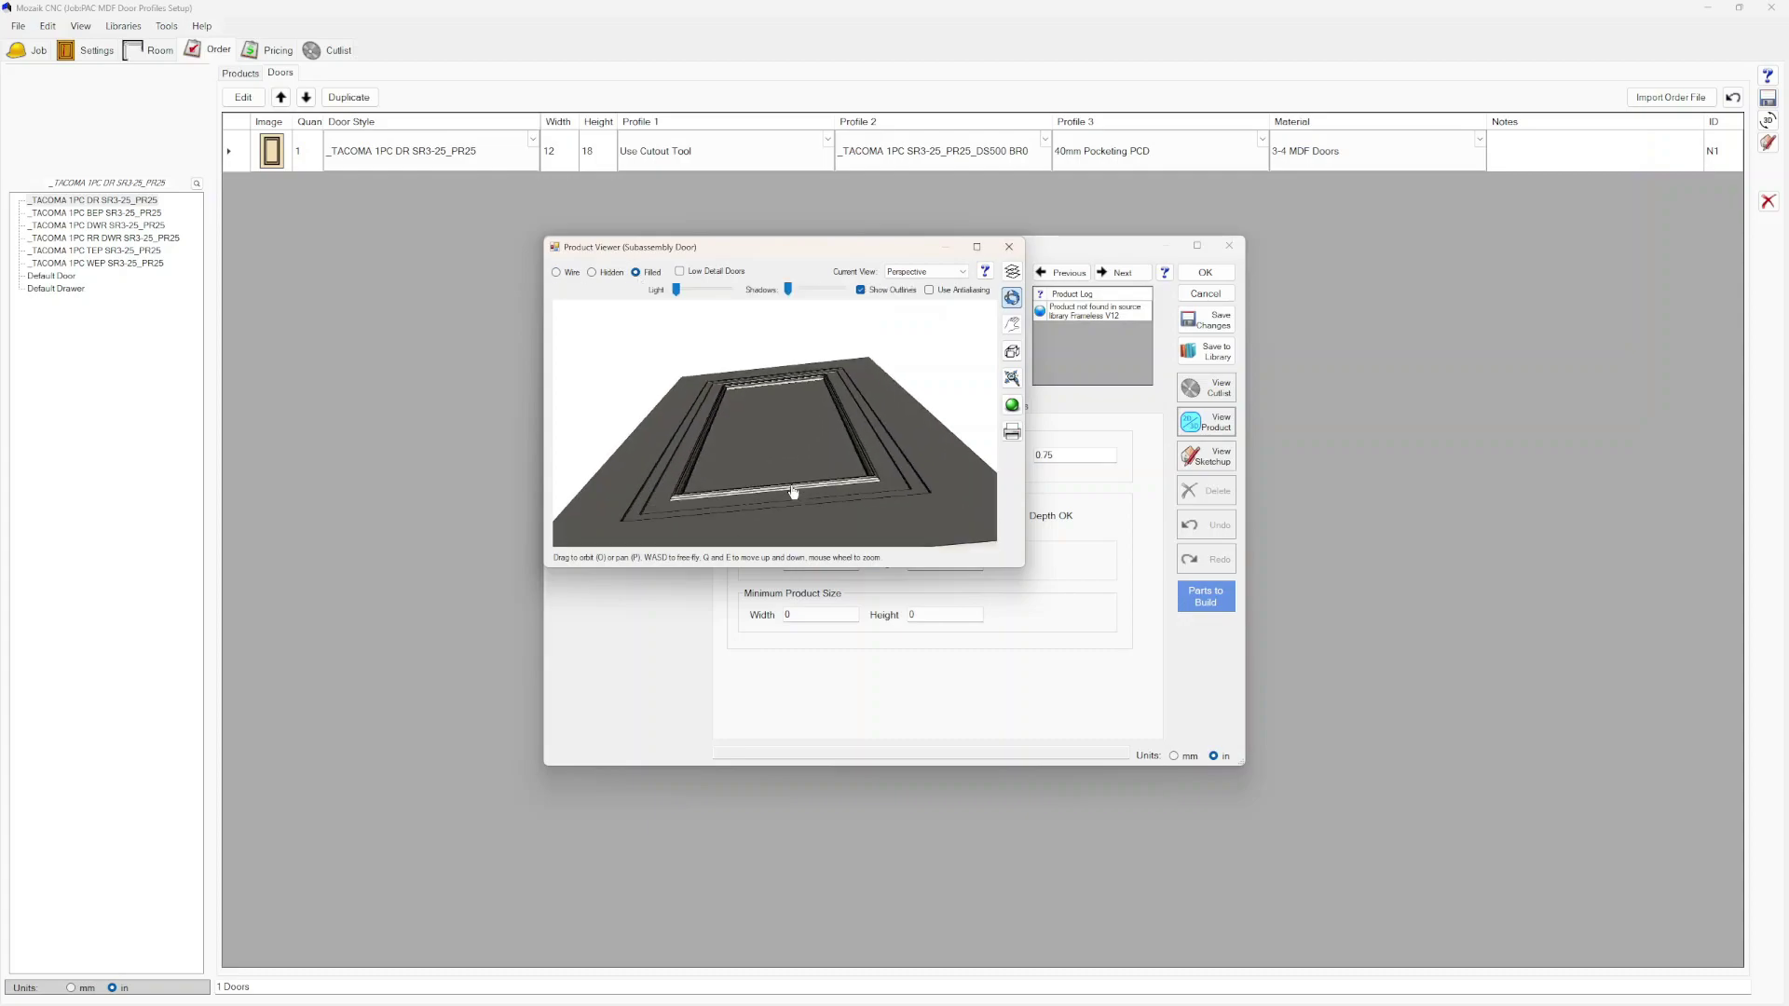
pyautogui.moveTo(793, 492); pyautogui.dragTo(797, 495)
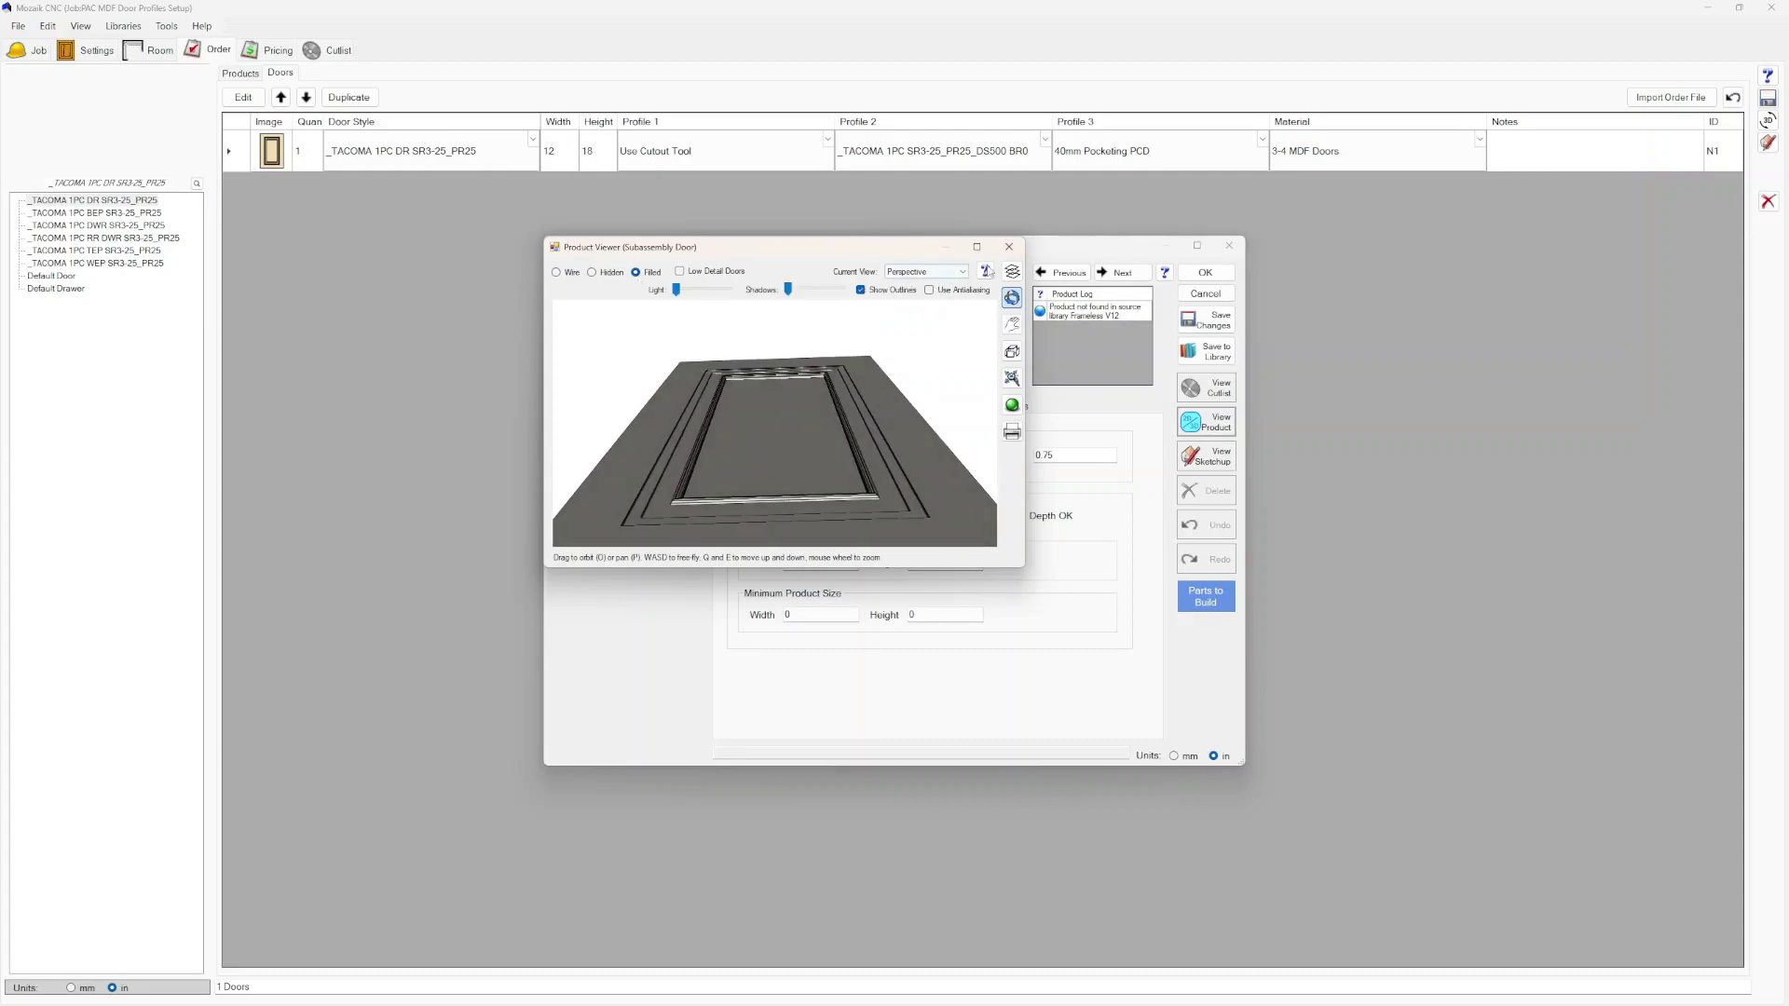
pyautogui.click(1009, 247)
pyautogui.click(1204, 272)
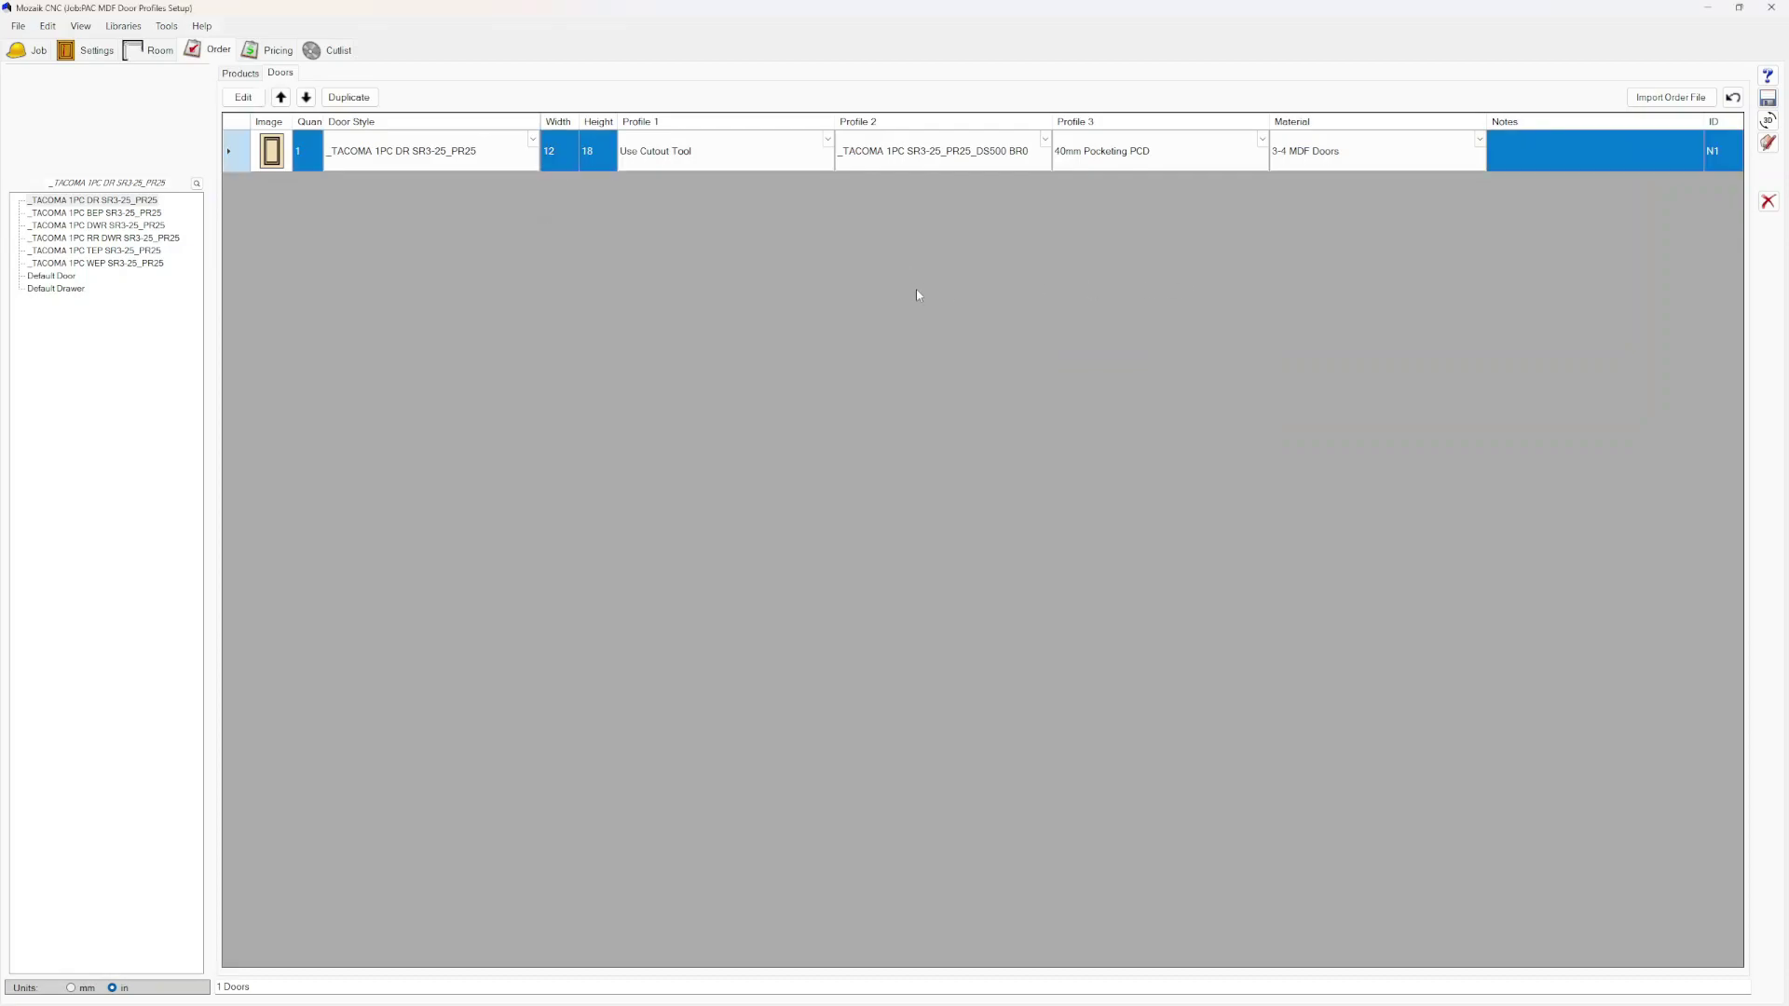
# Optimize the cutlist's 3/4 MDF door part at Better quality and display its sheet pattern
pyautogui.click(331, 50)
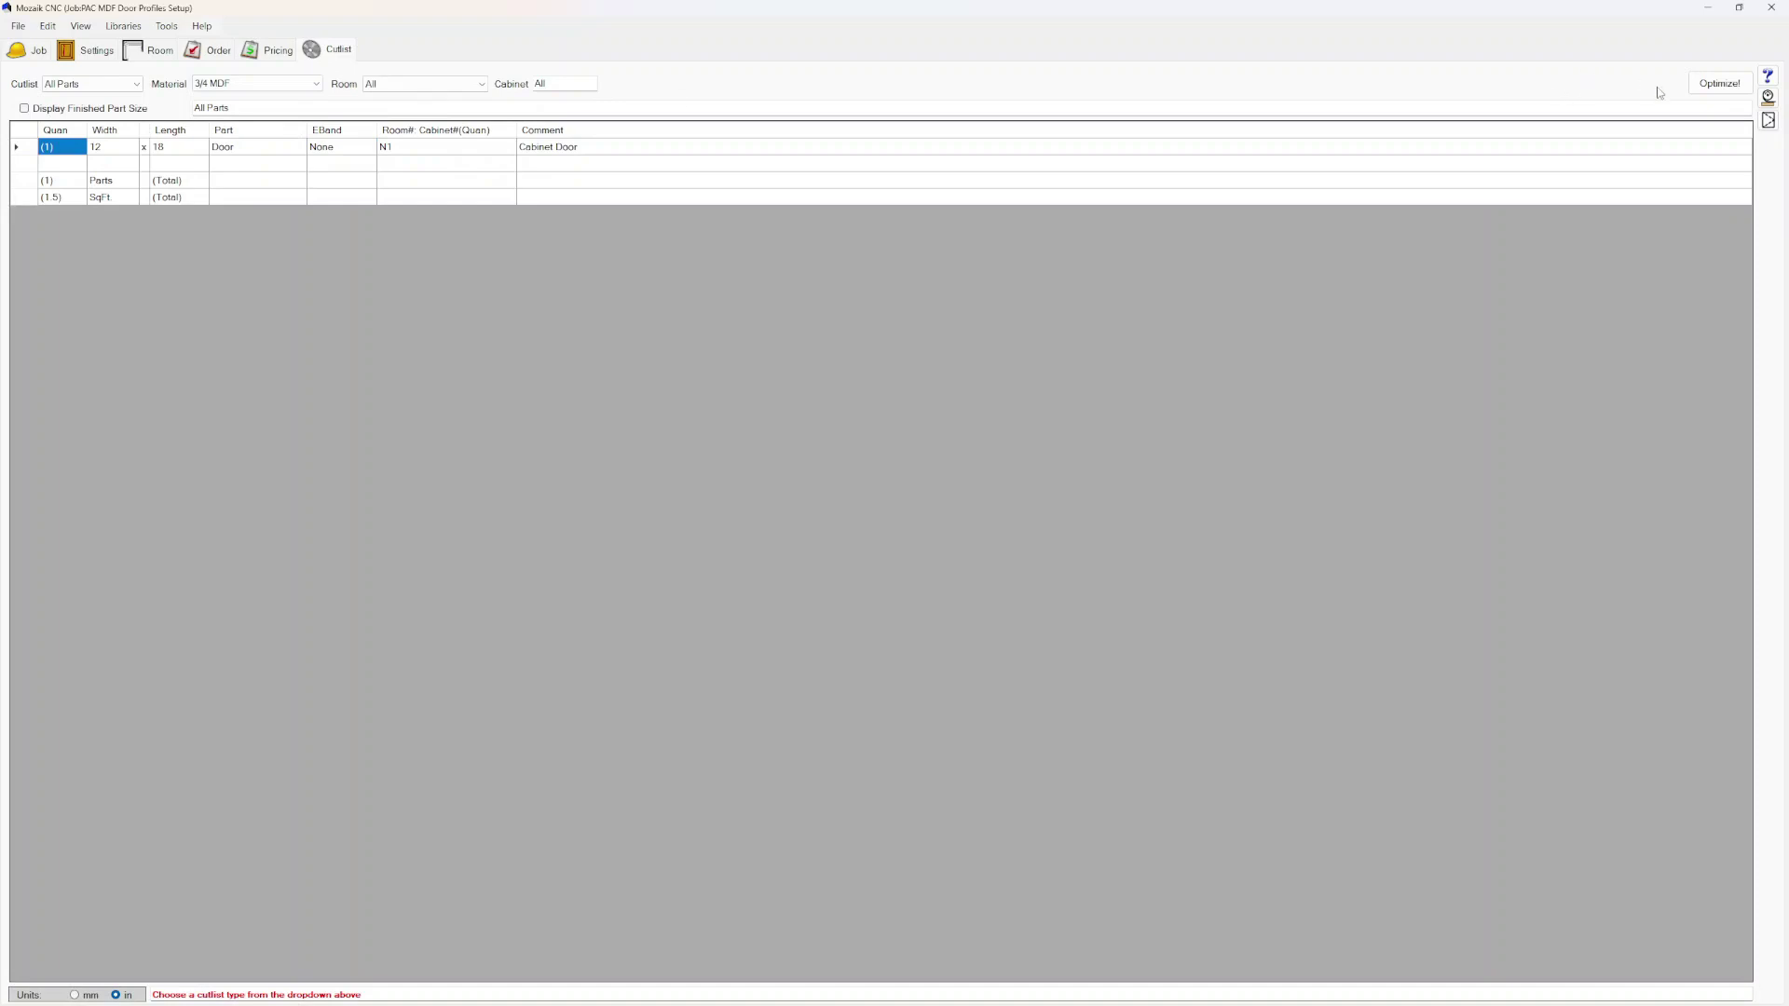
pyautogui.click(1709, 85)
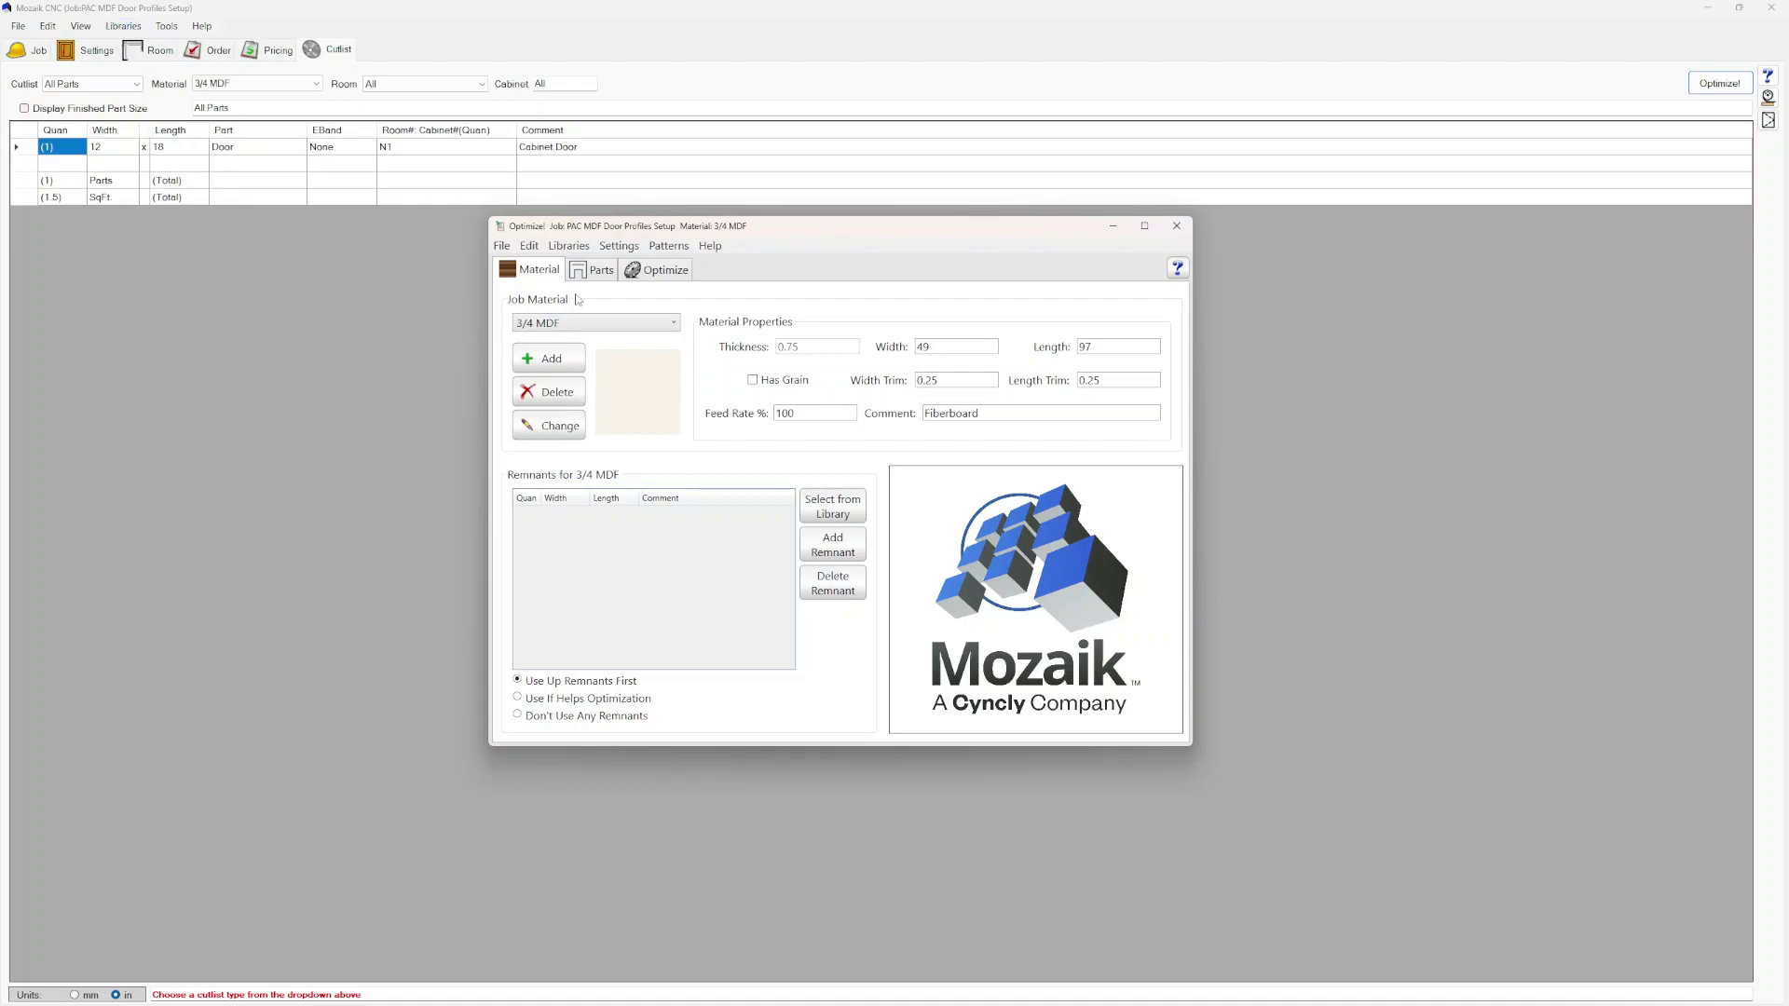
pyautogui.click(593, 270)
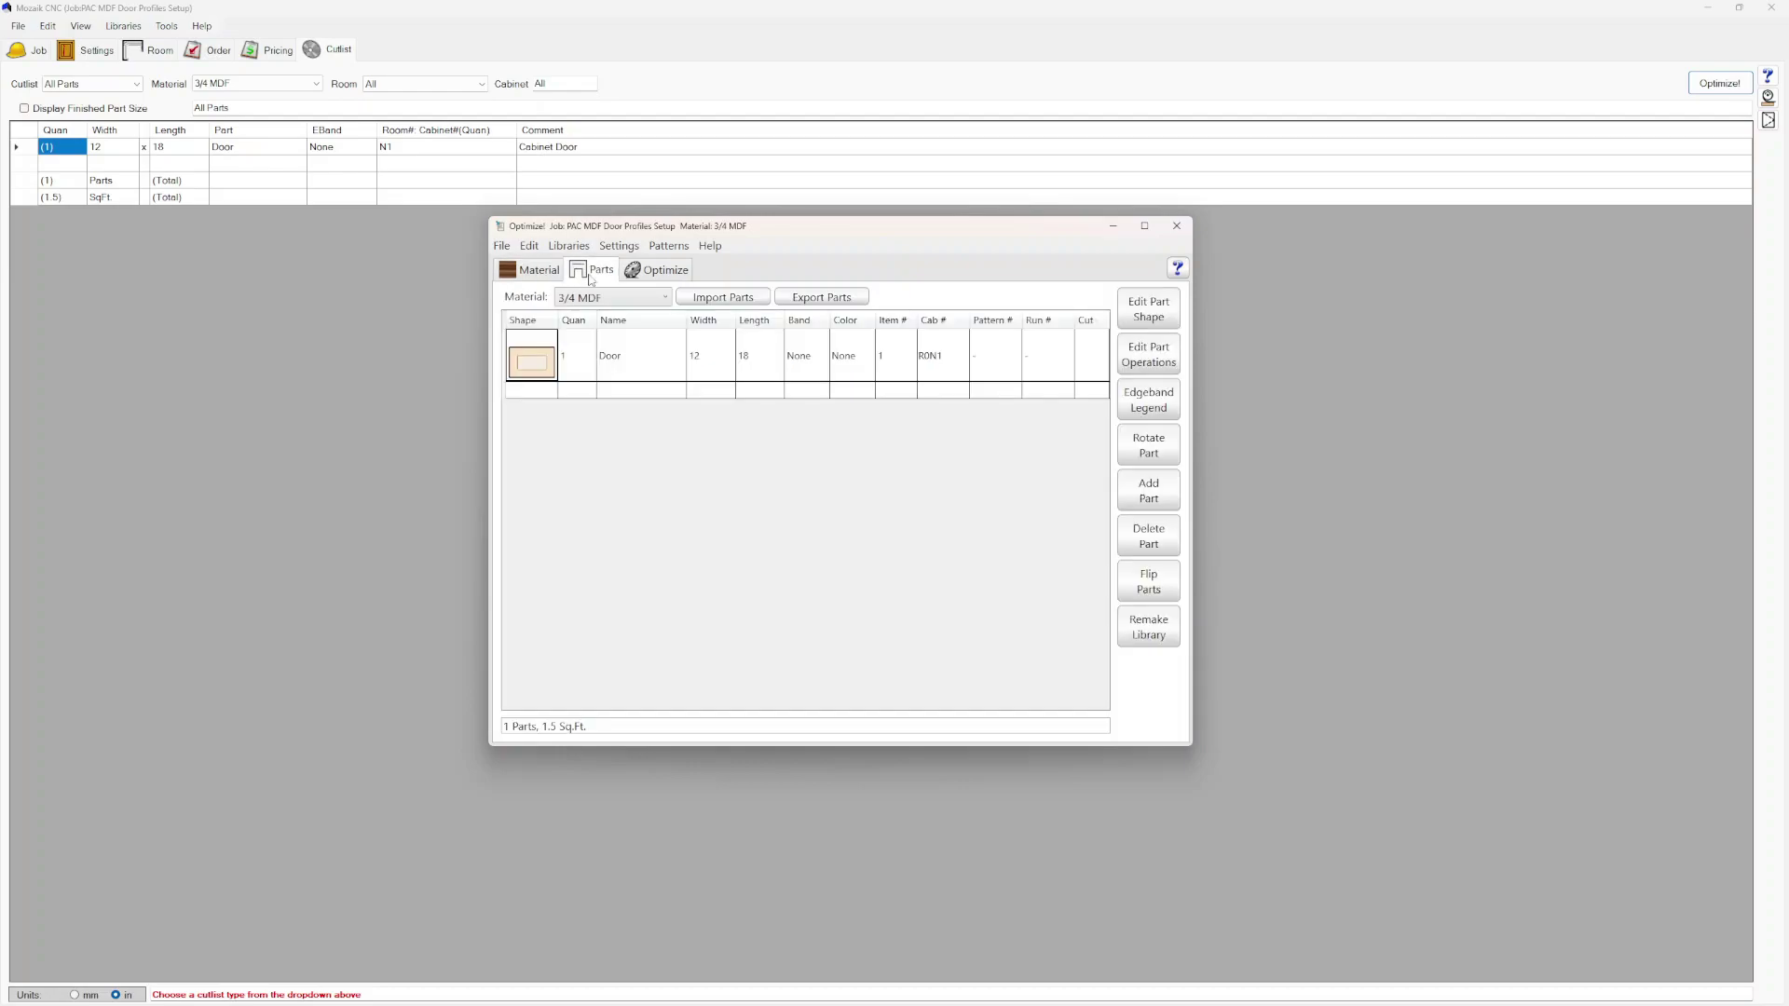
pyautogui.click(551, 374)
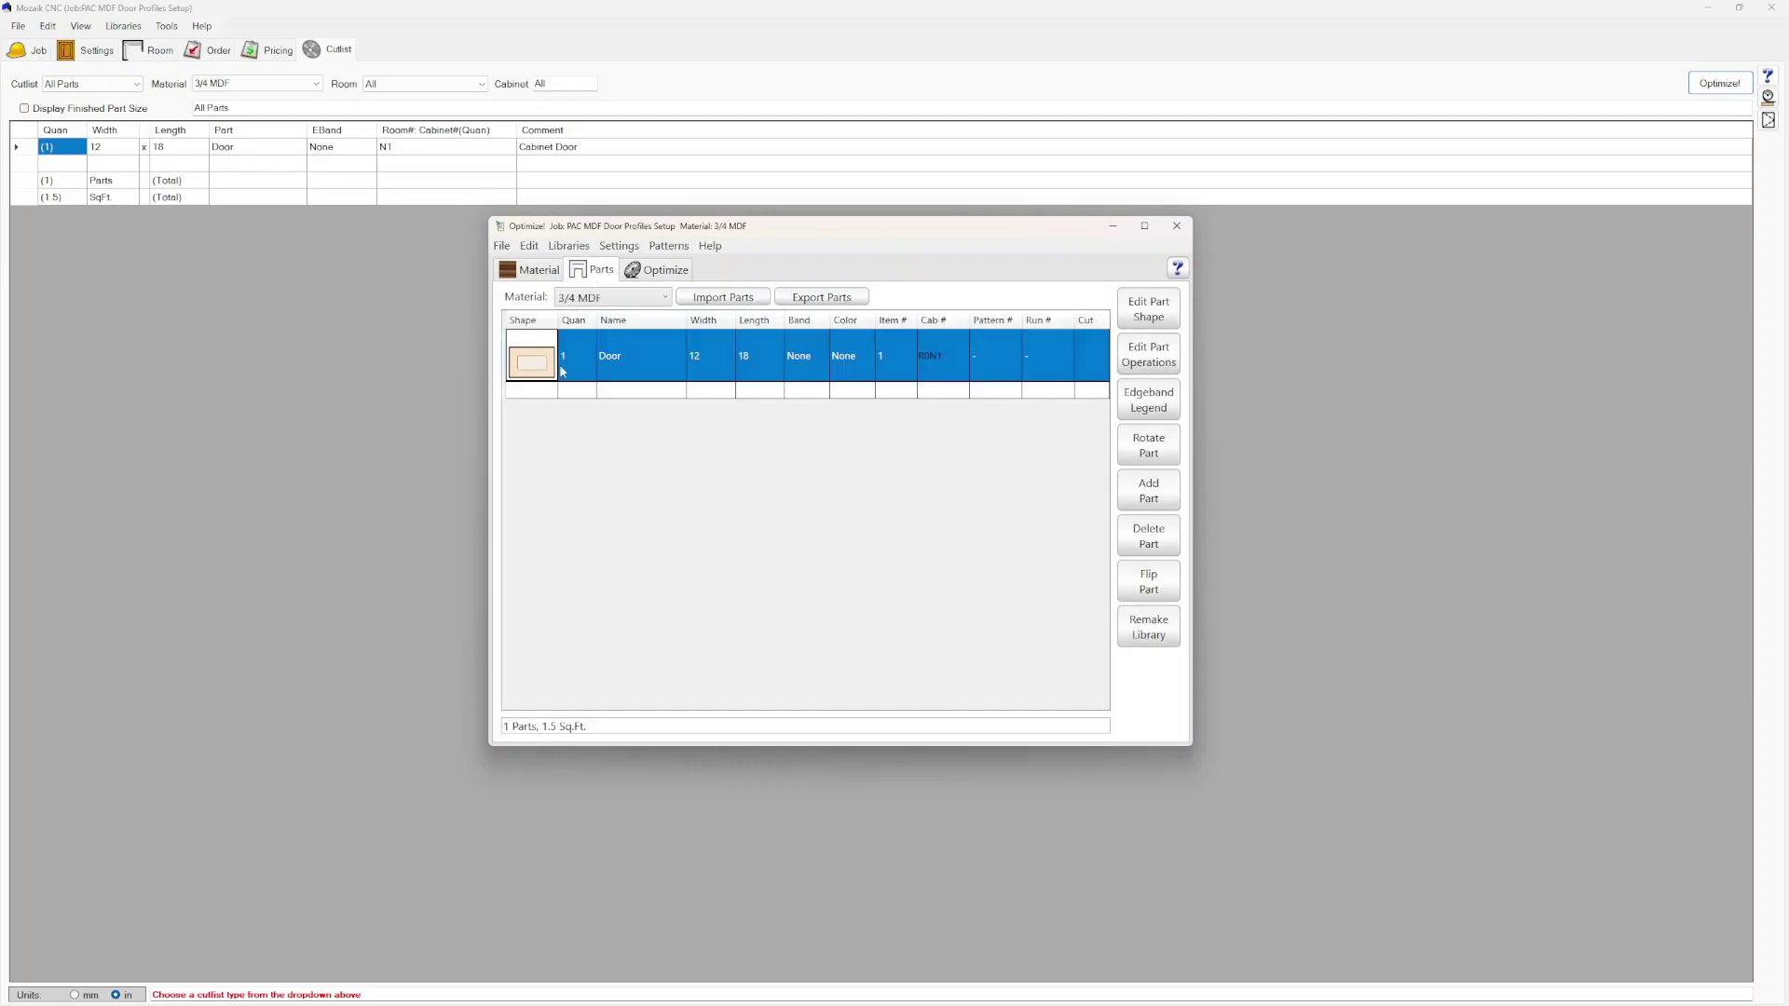
pyautogui.click(658, 269)
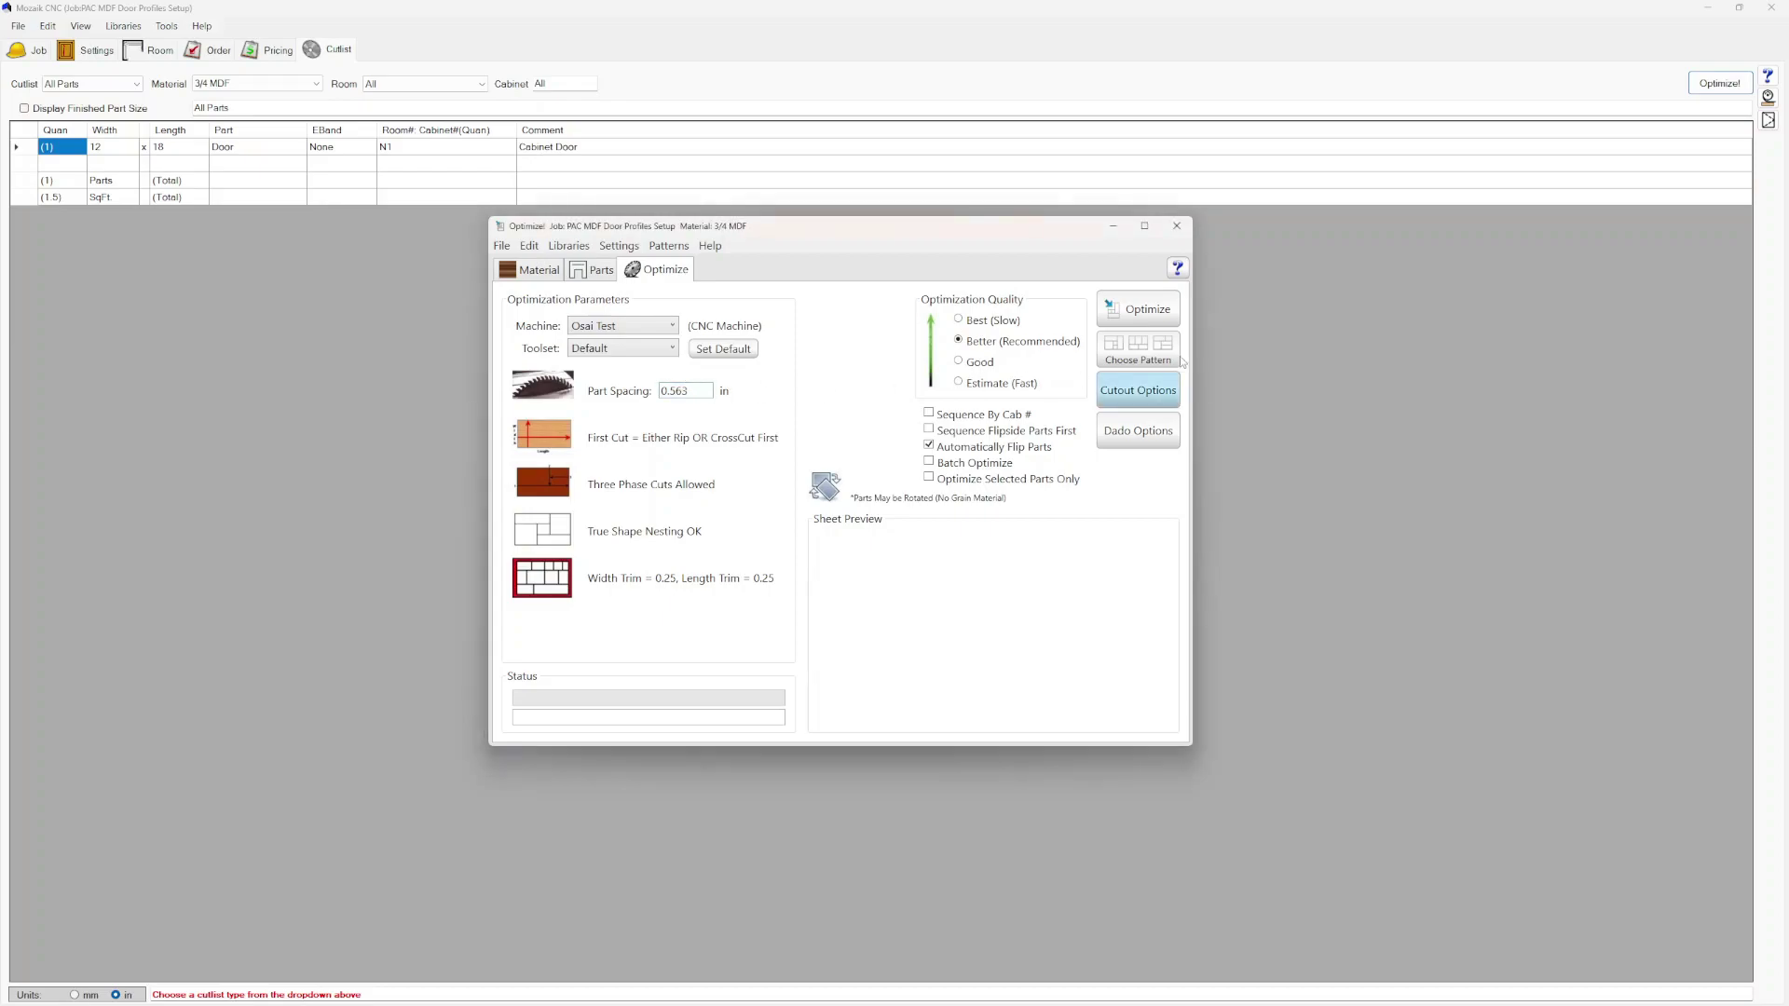
pyautogui.click(1138, 311)
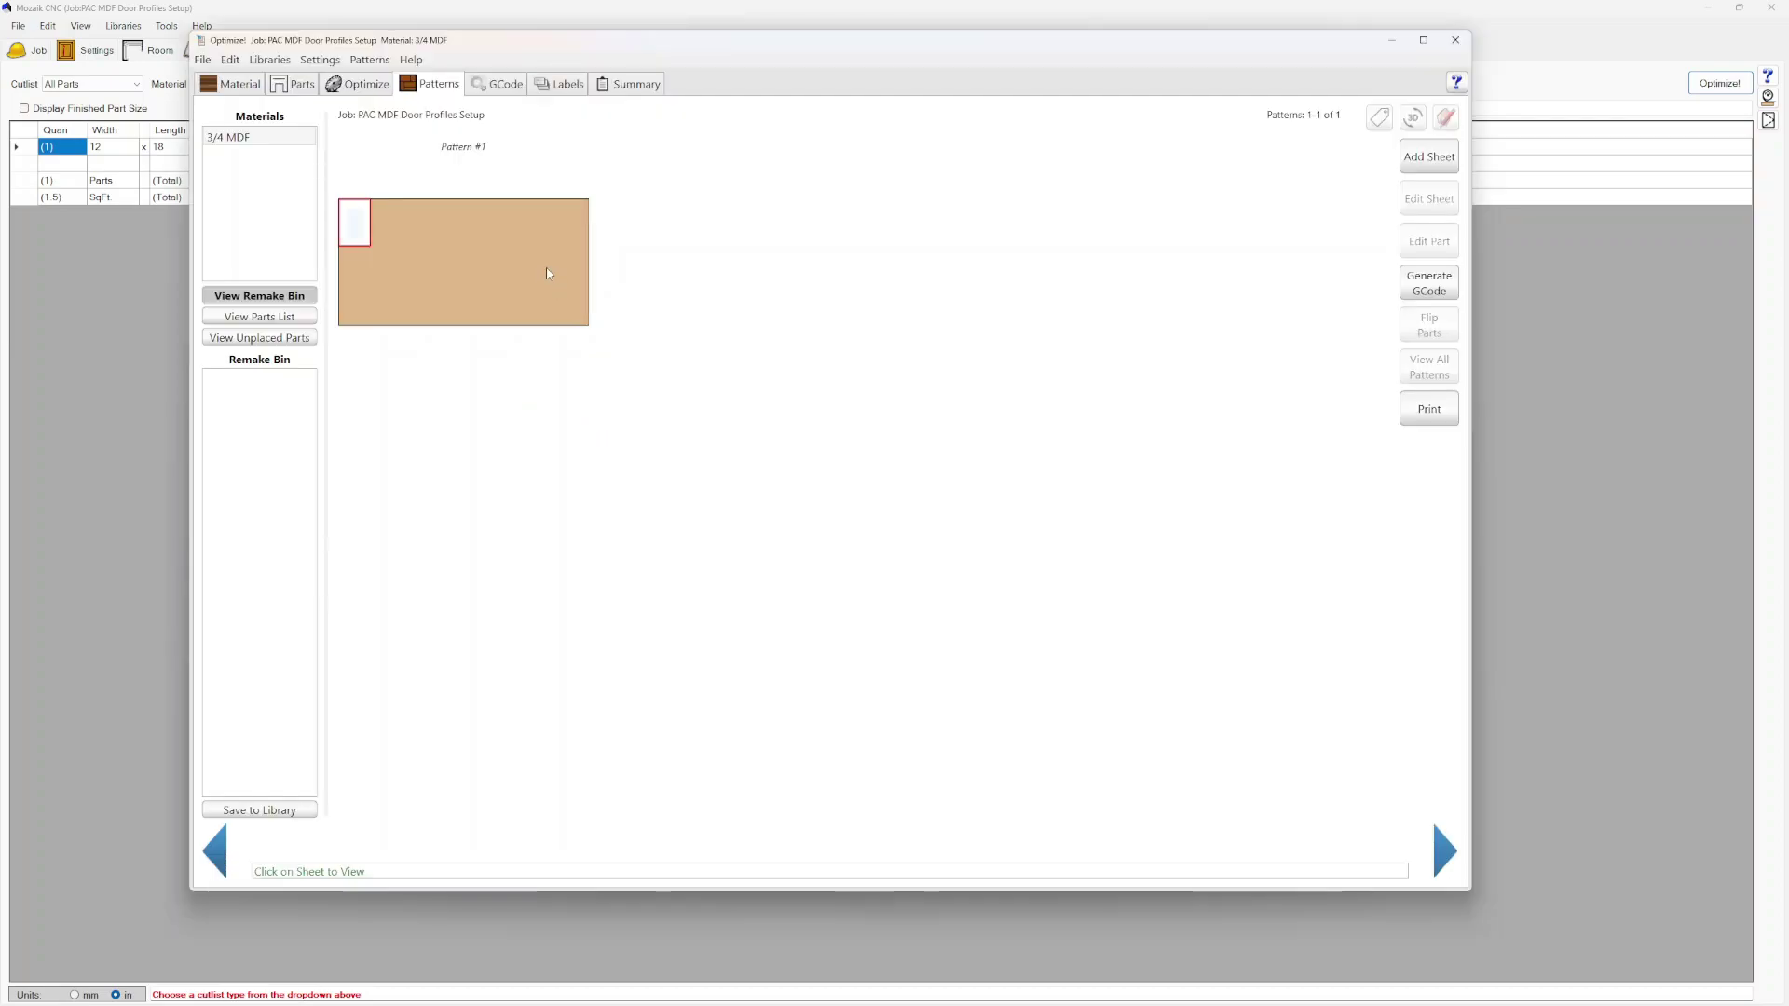
pyautogui.click(548, 273)
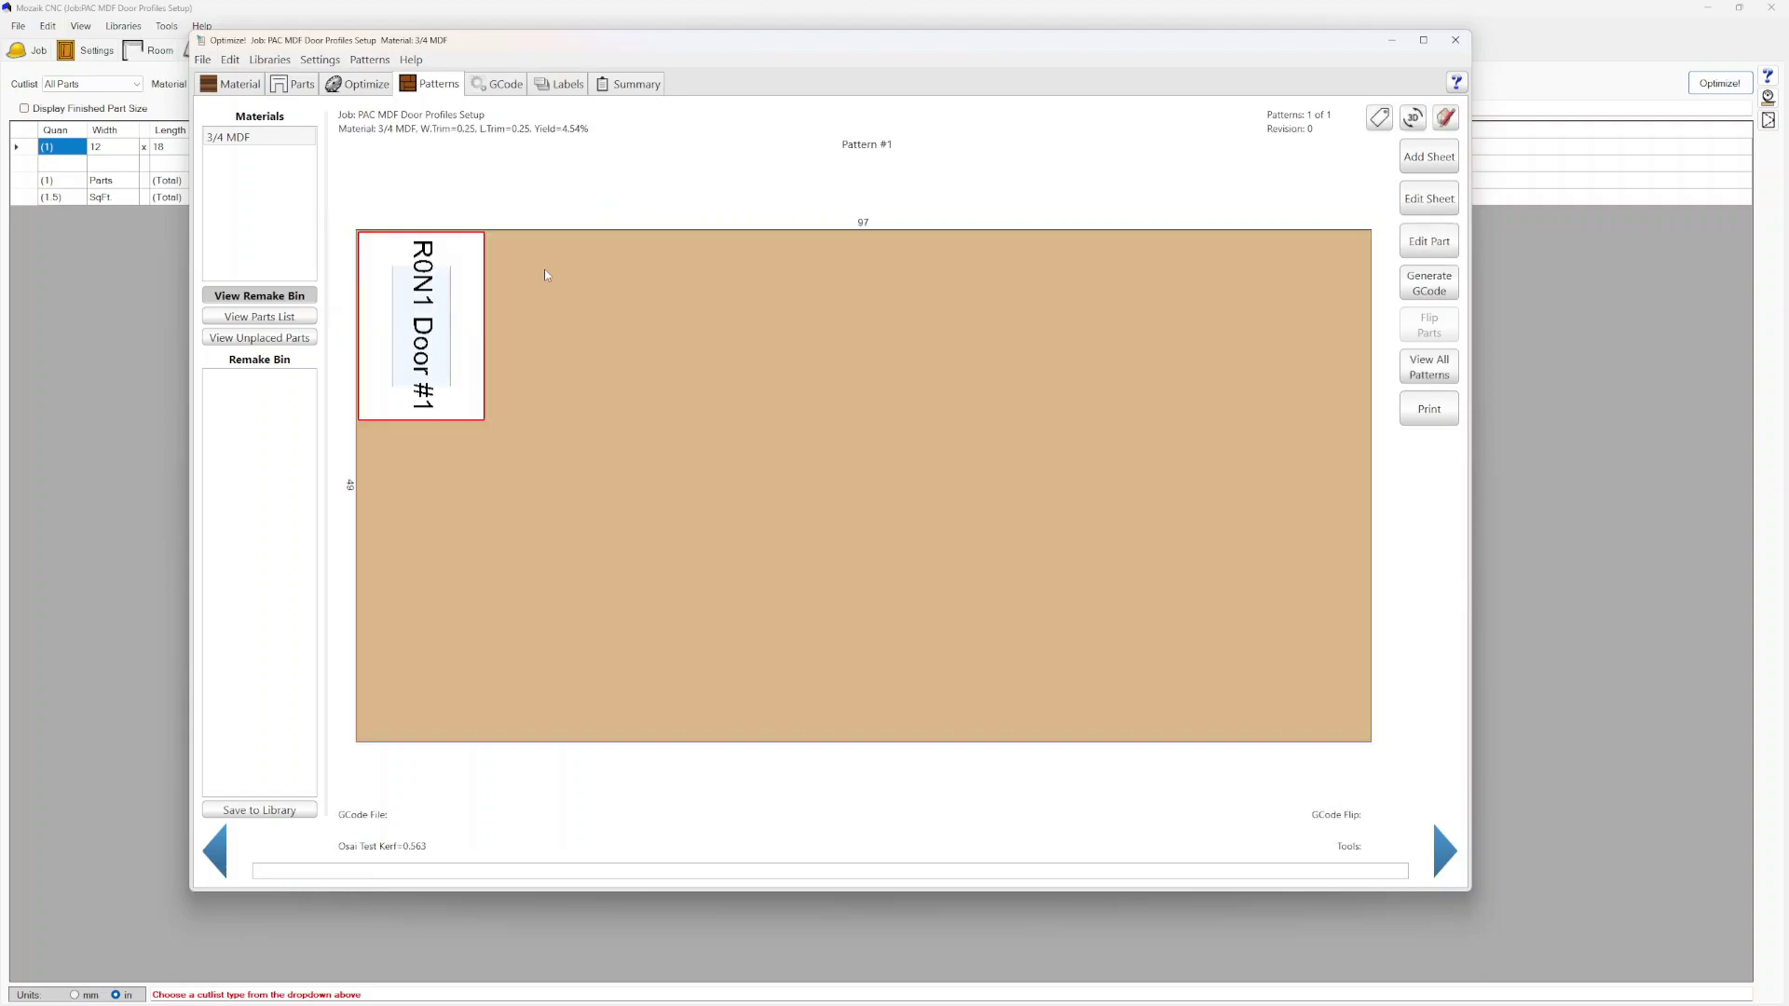
# Try to calculate the toolpaths for the door sheet with the Default toolset
pyautogui.click(1440, 287)
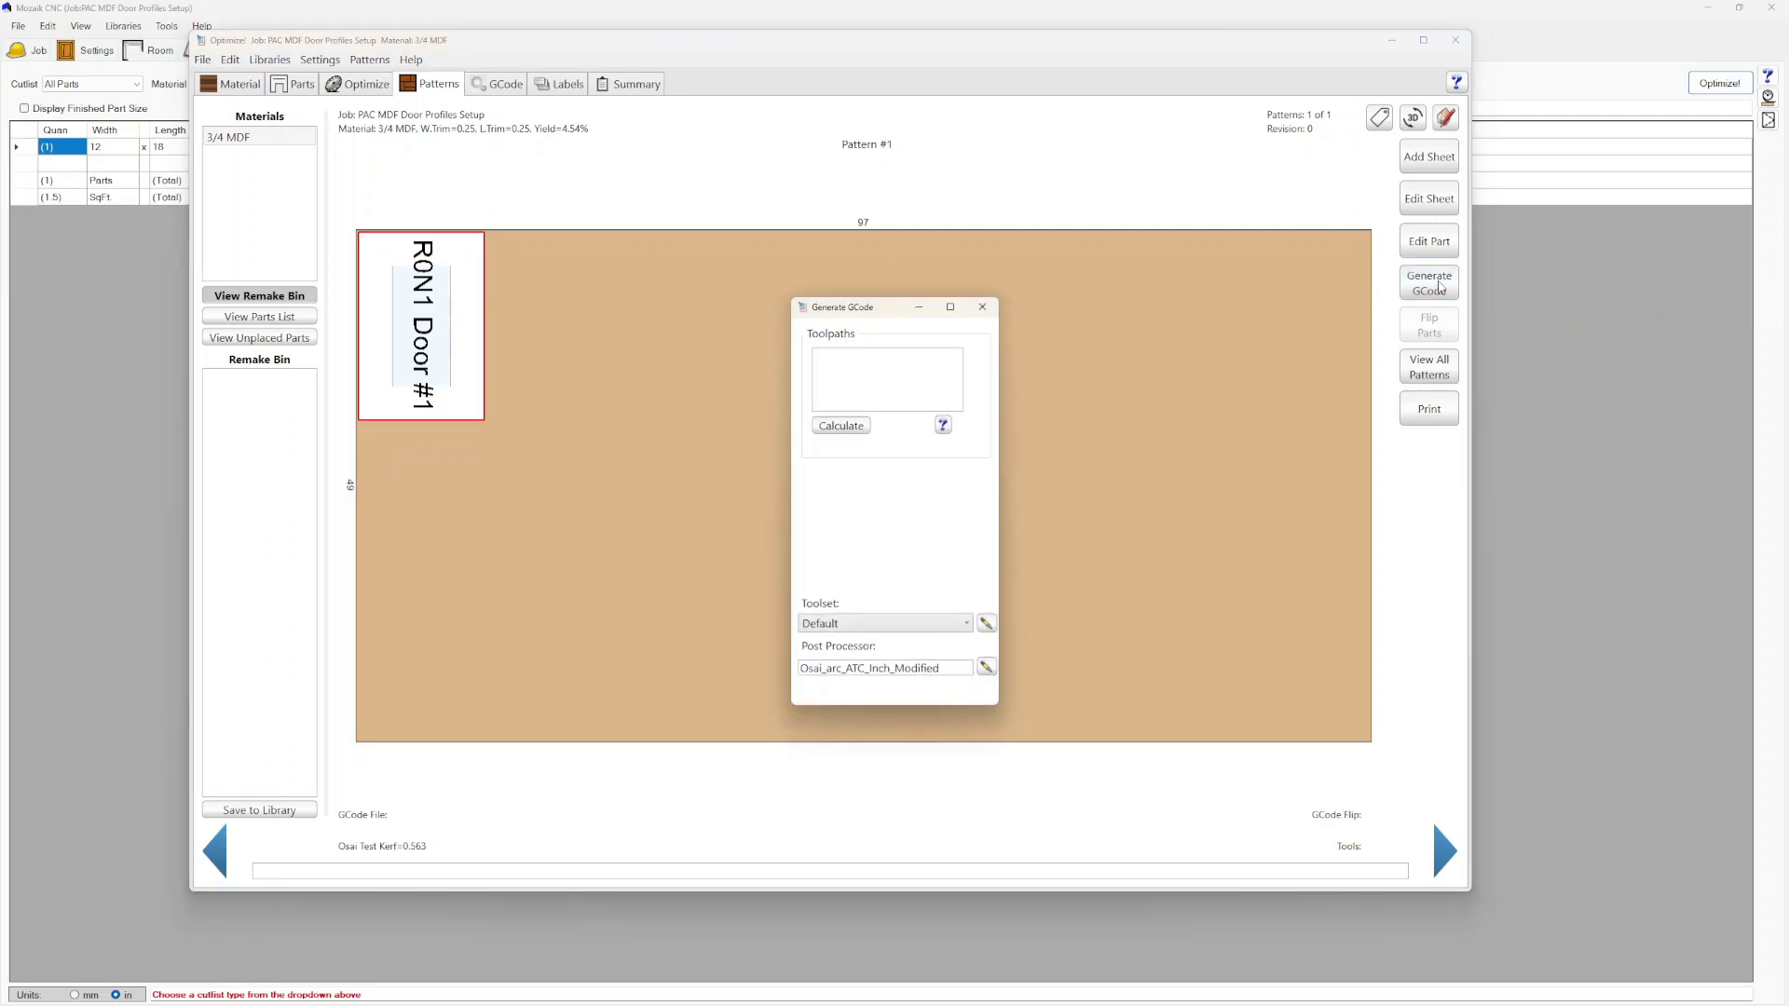
pyautogui.moveTo(888, 316); pyautogui.dragTo(1041, 273)
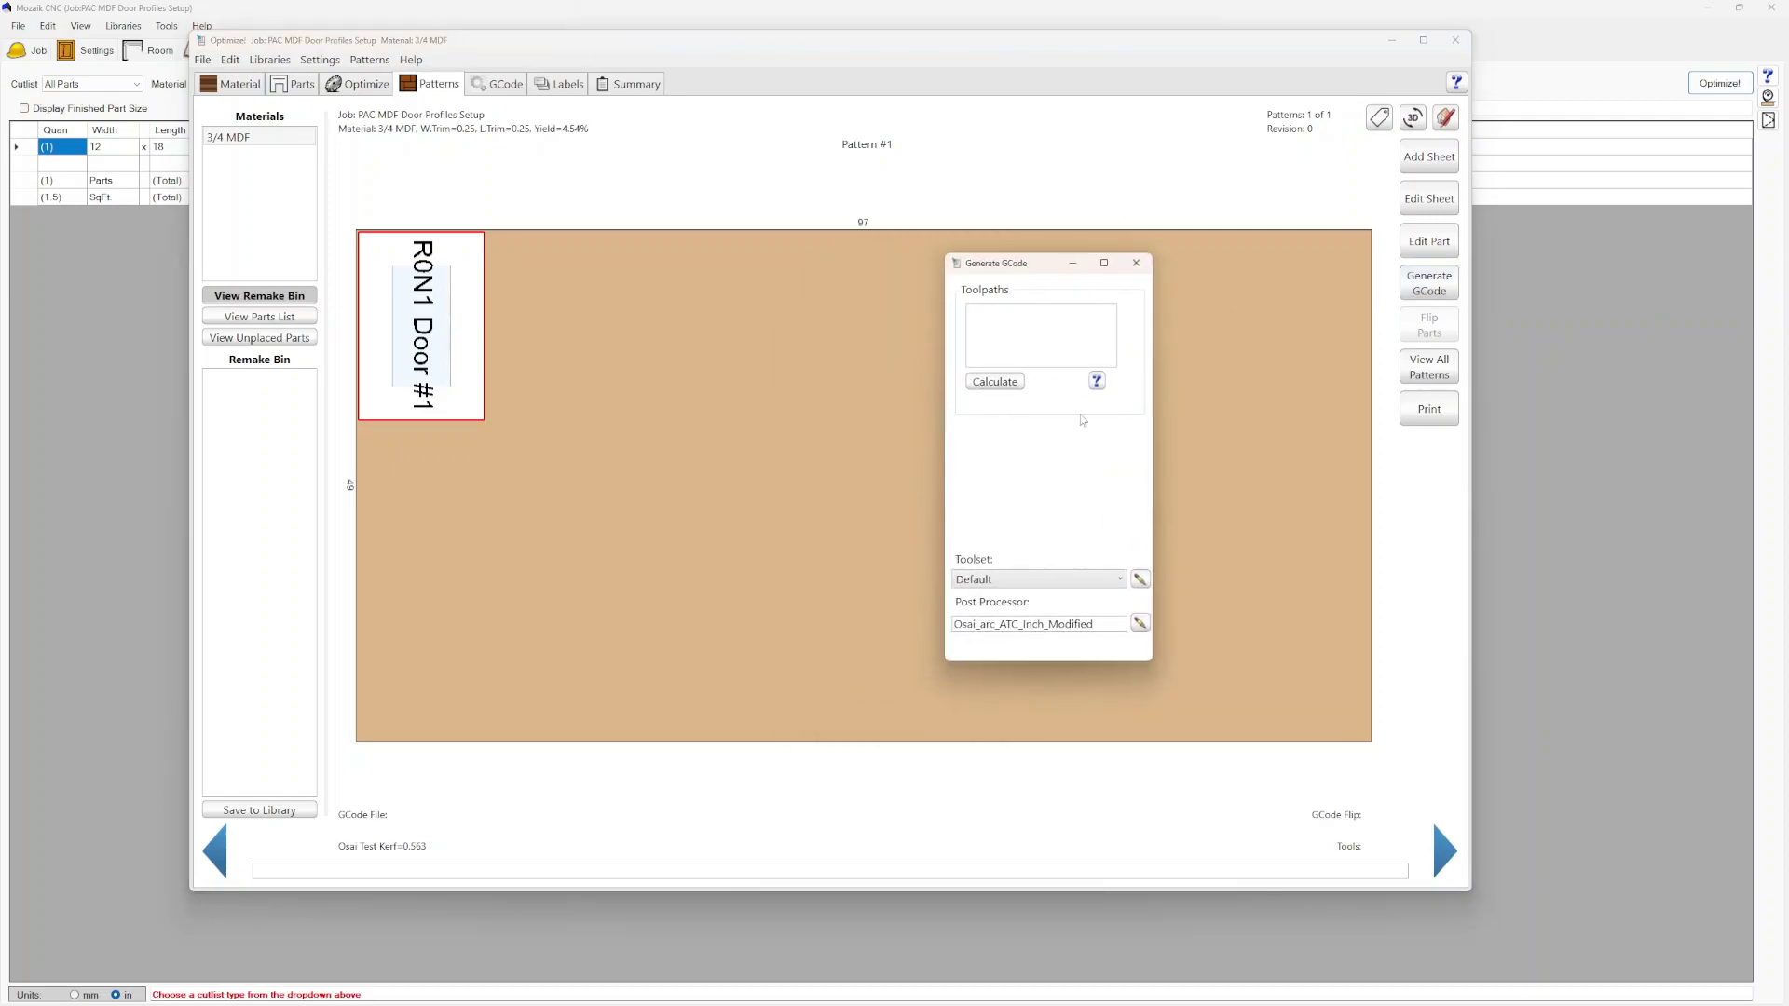
pyautogui.click(995, 382)
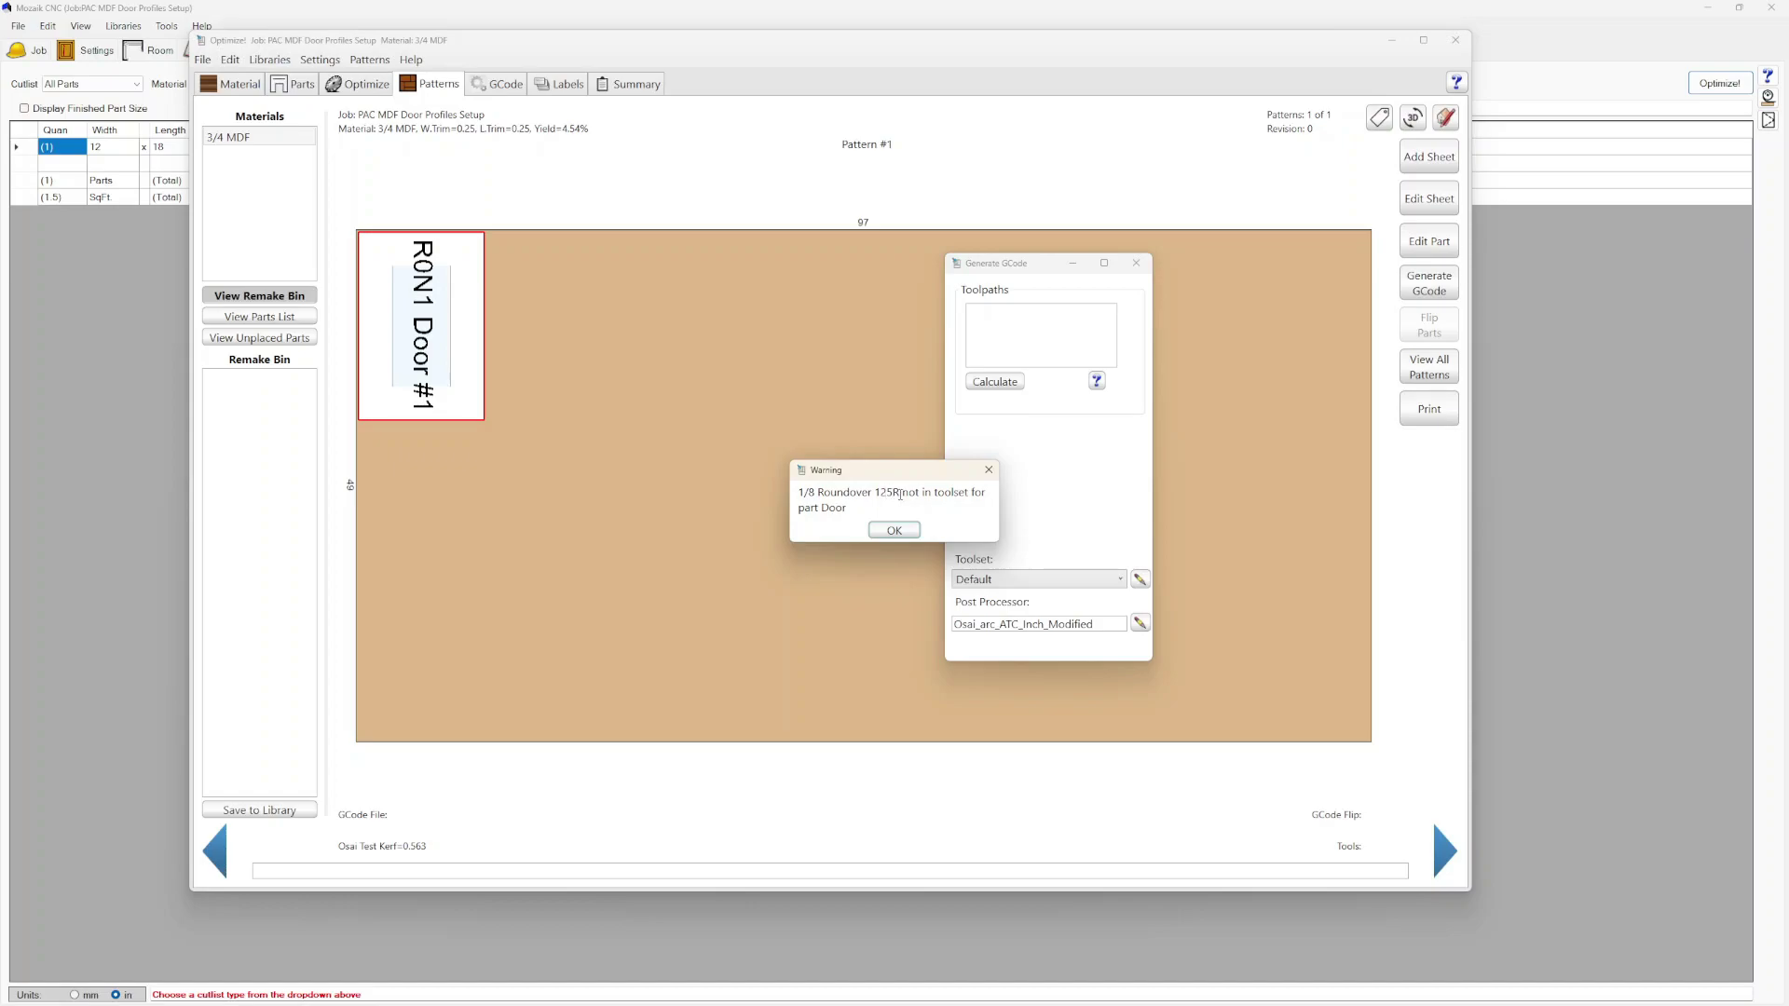
pyautogui.click(908, 531)
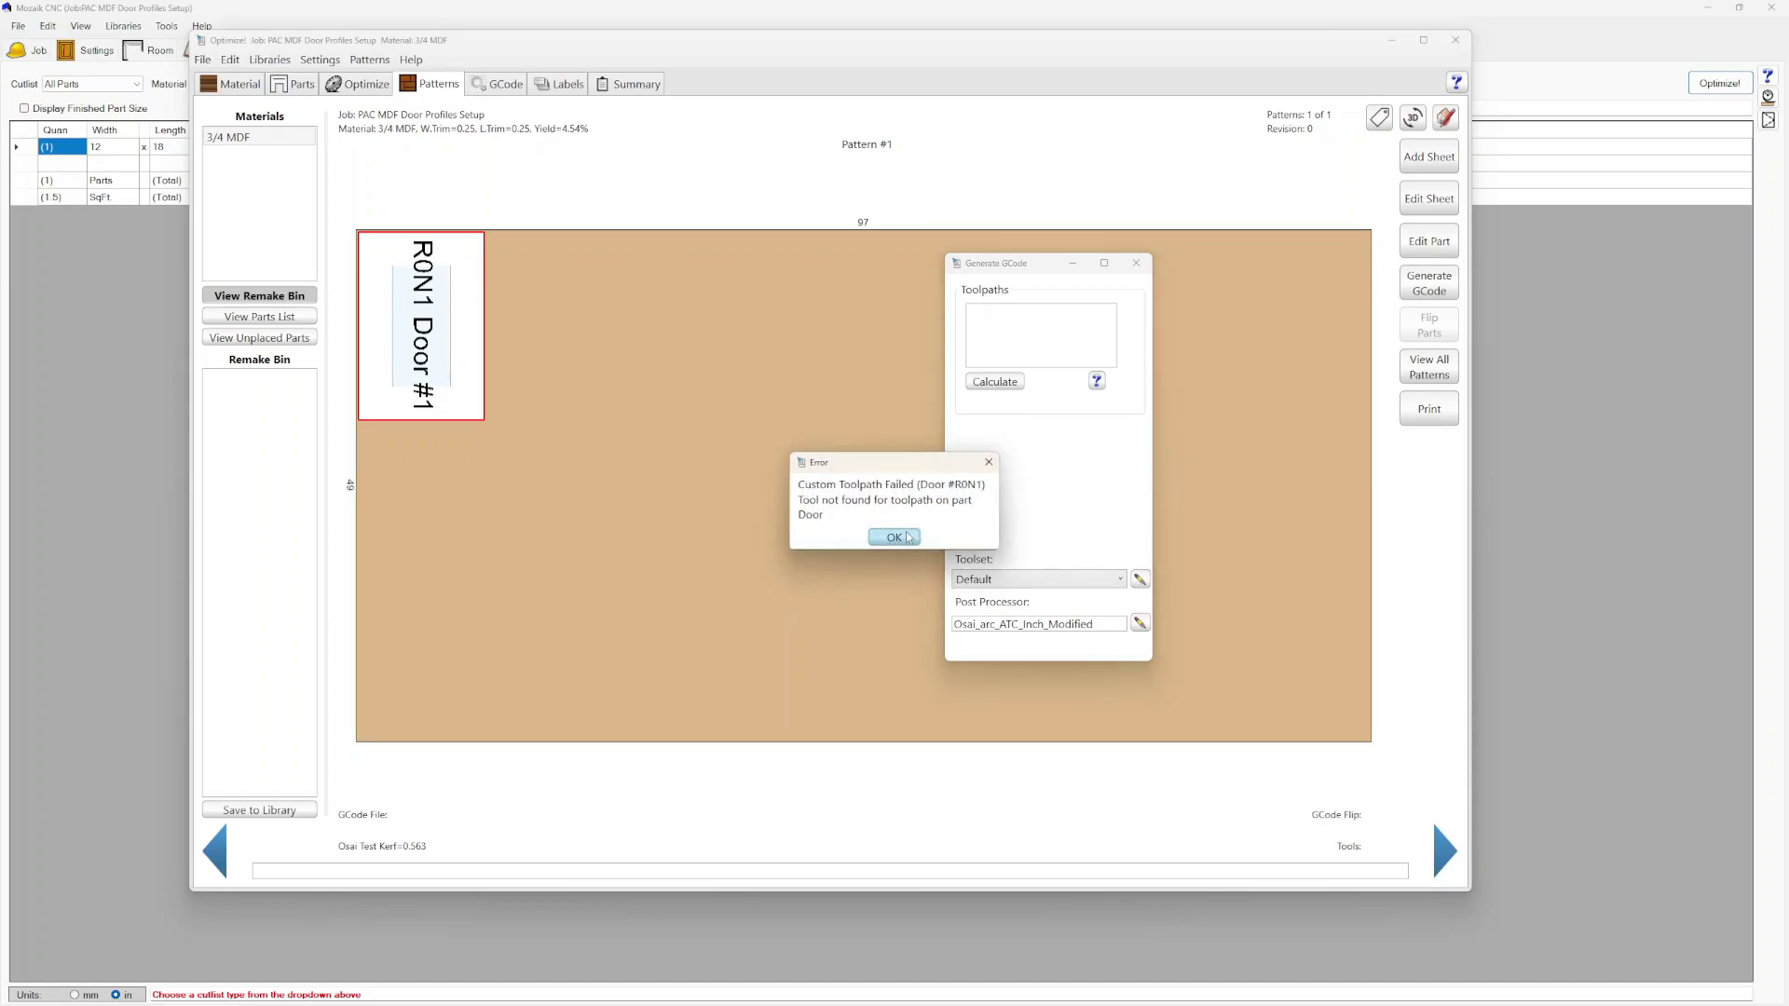
pyautogui.click(907, 538)
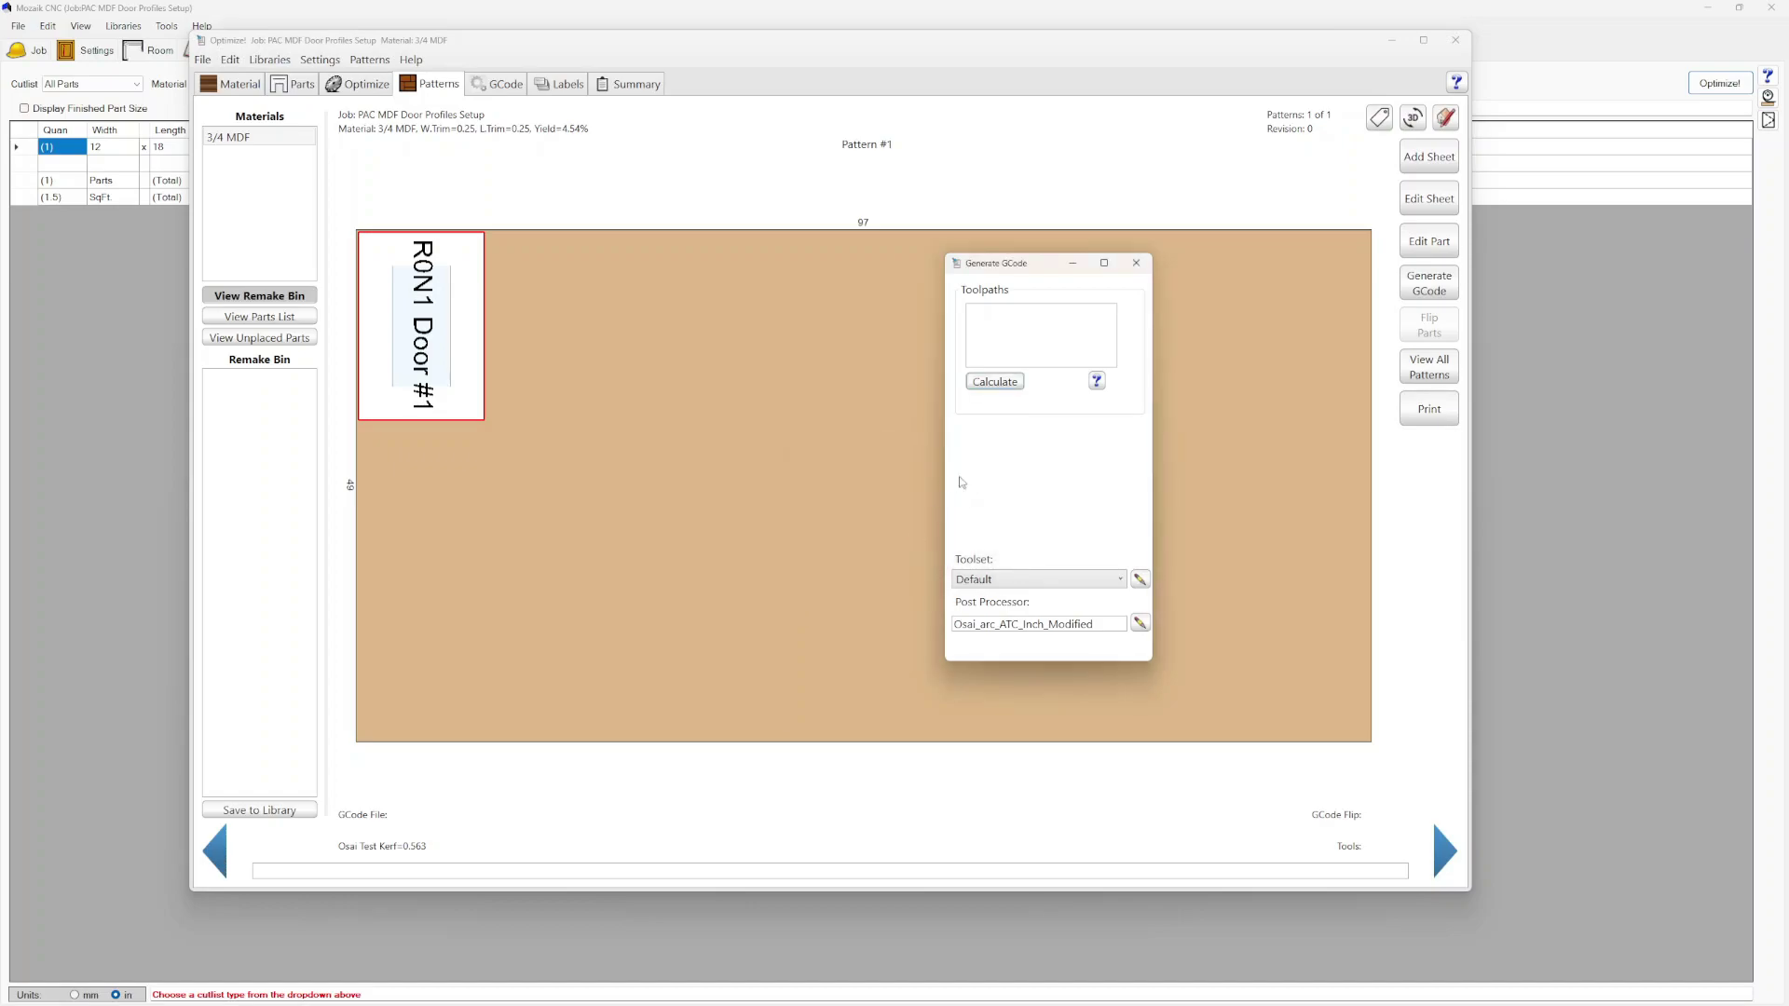
pyautogui.click(1135, 263)
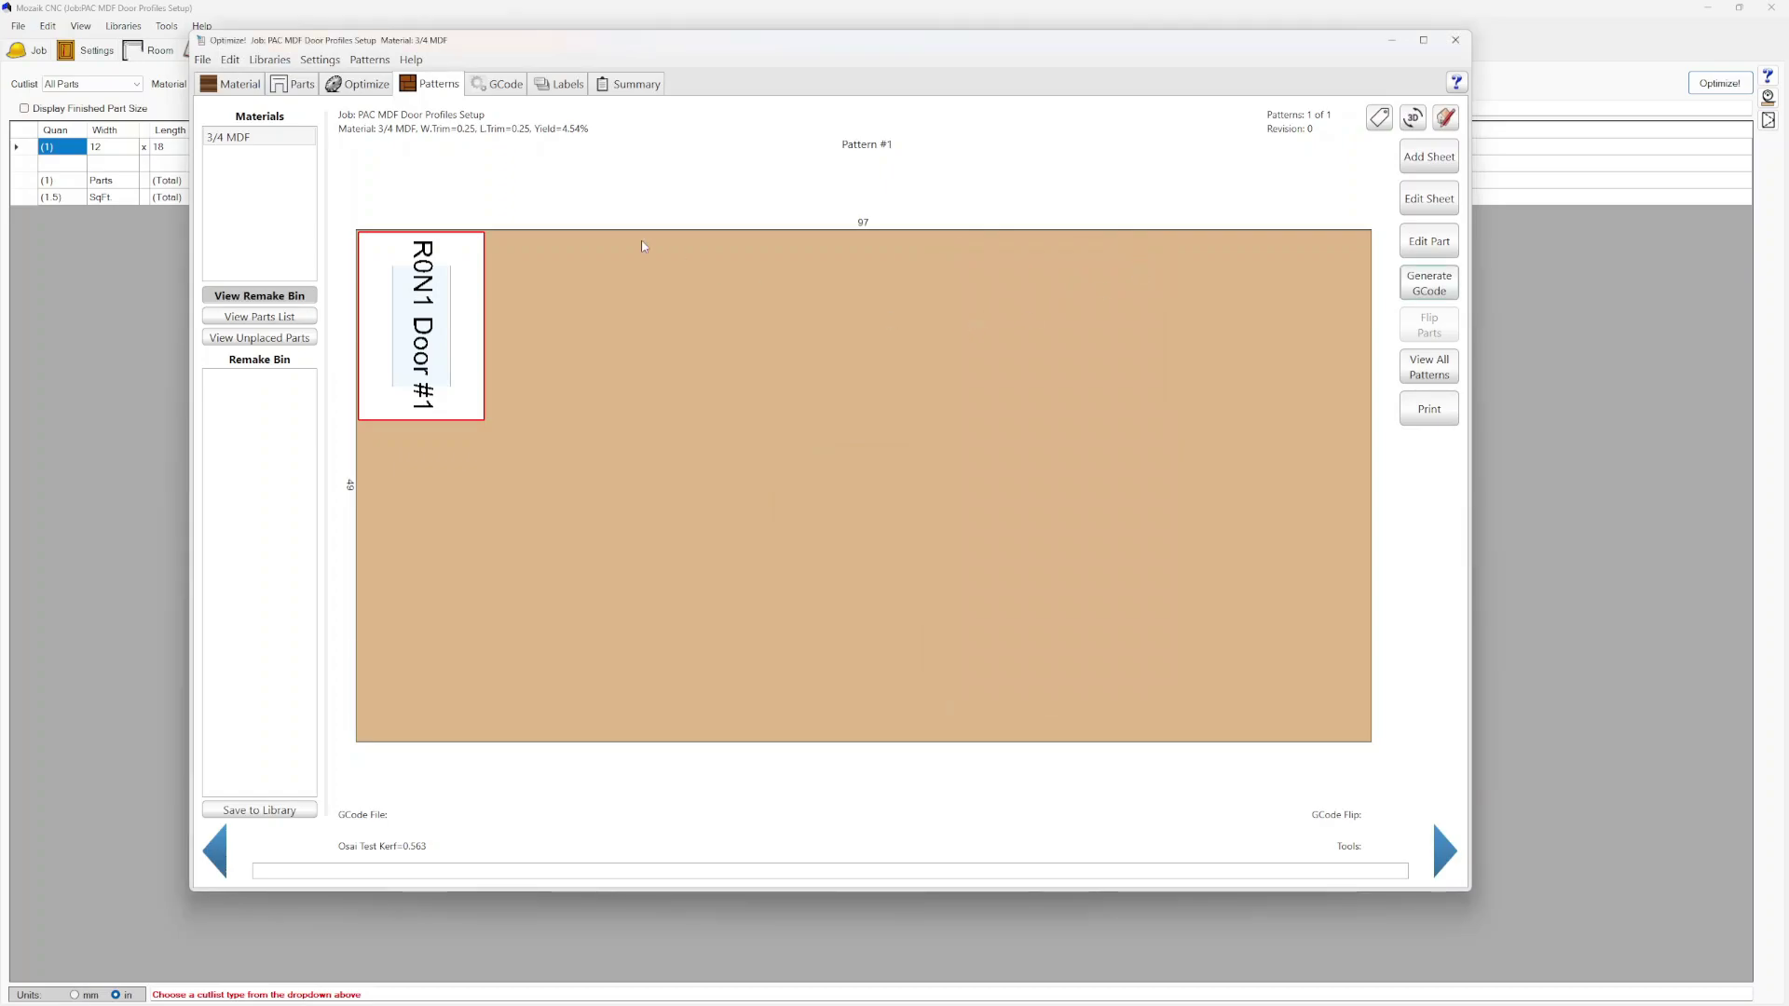
# Insert the 1/8 Roundover 125R into the Default ATC toolset of the CNC tooling library
pyautogui.click(275, 63)
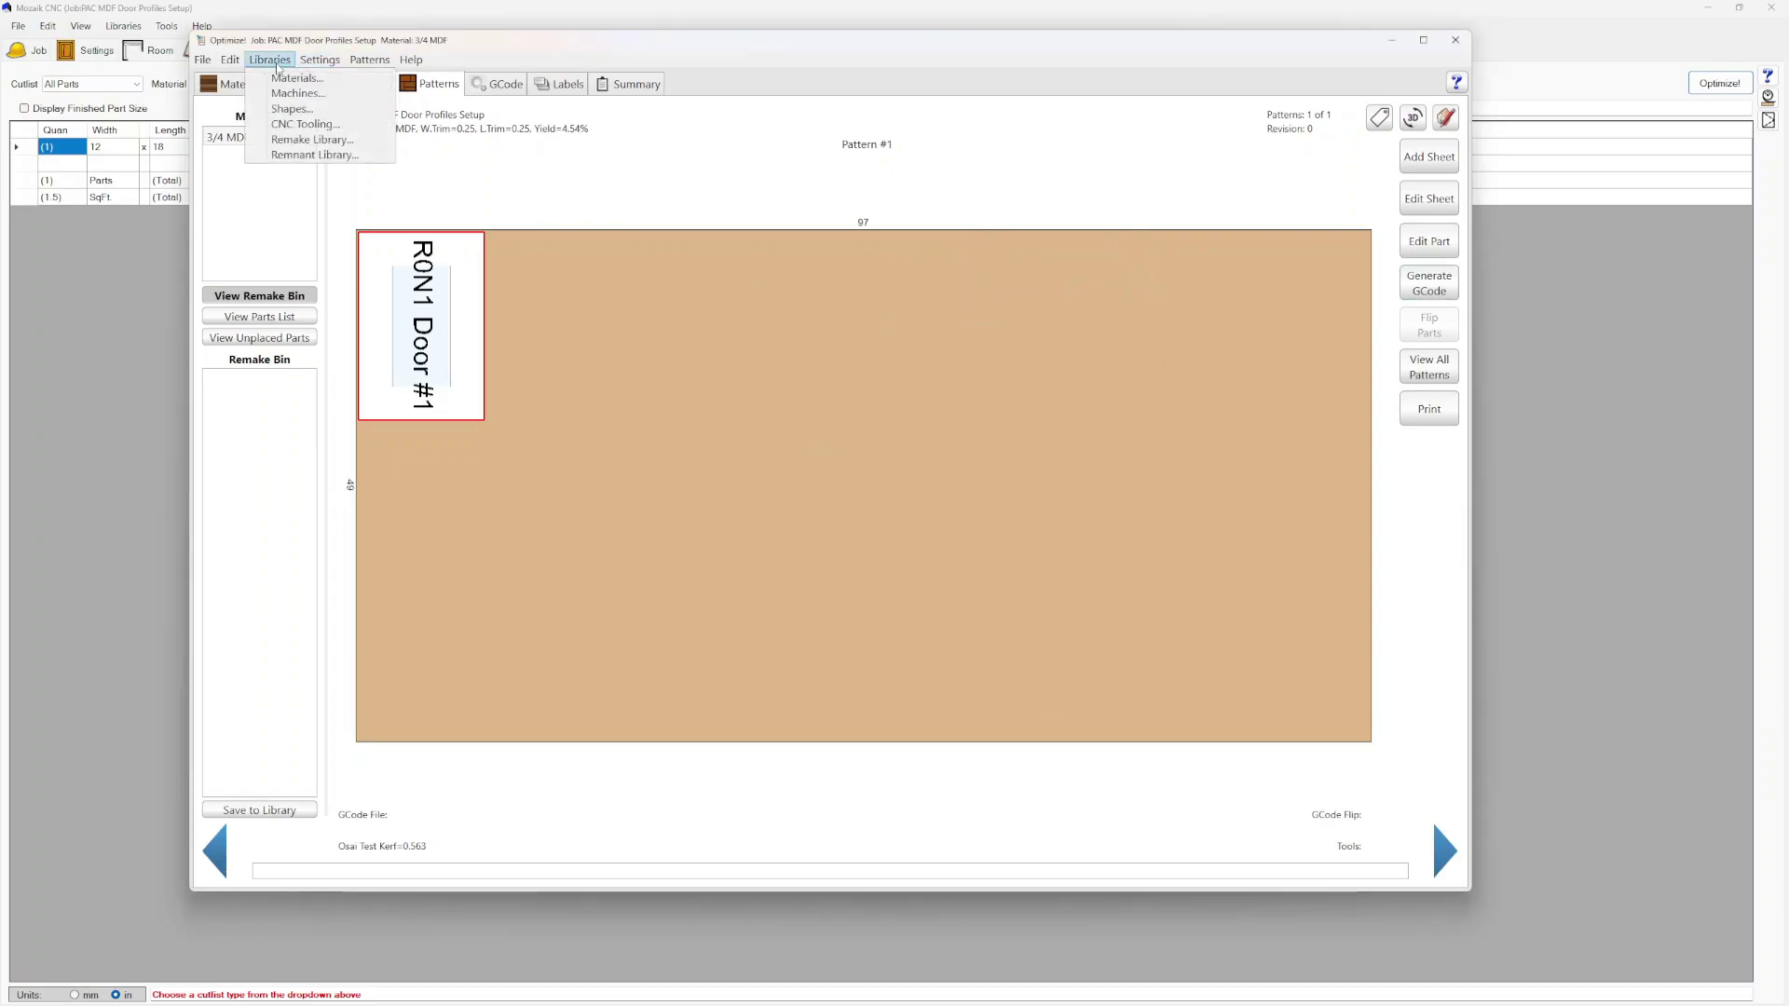
pyautogui.click(306, 124)
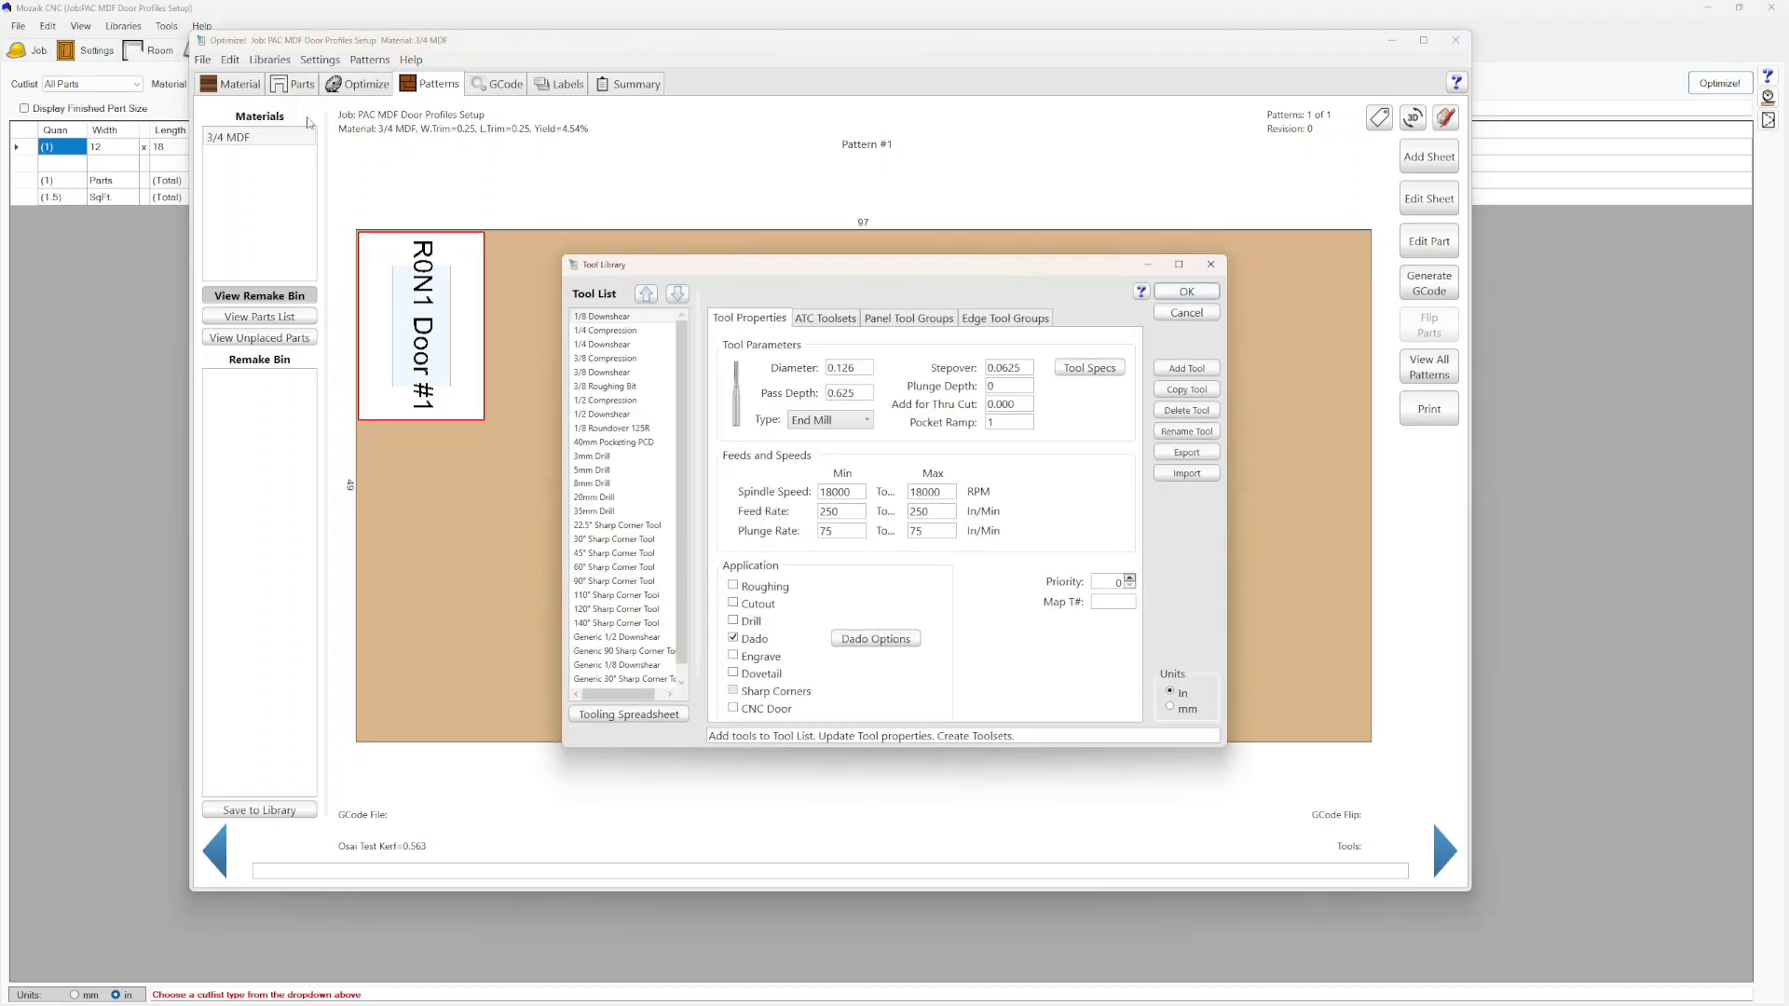
pyautogui.click(824, 319)
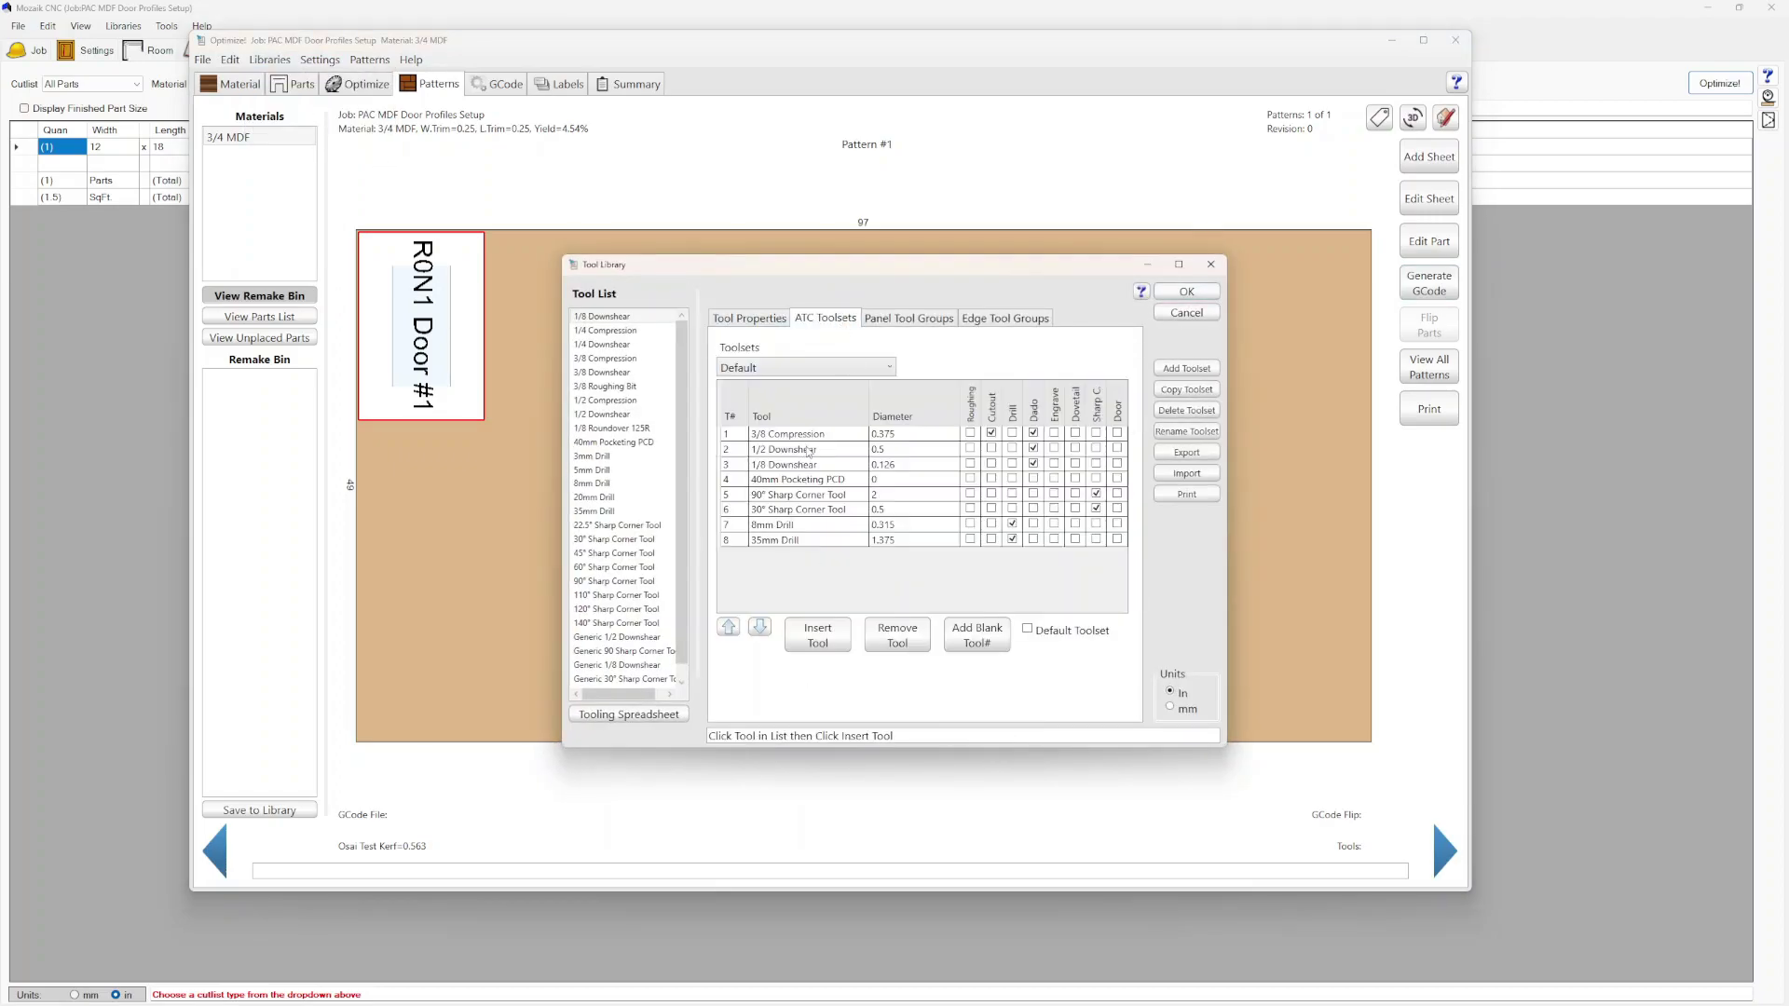
pyautogui.click(798, 510)
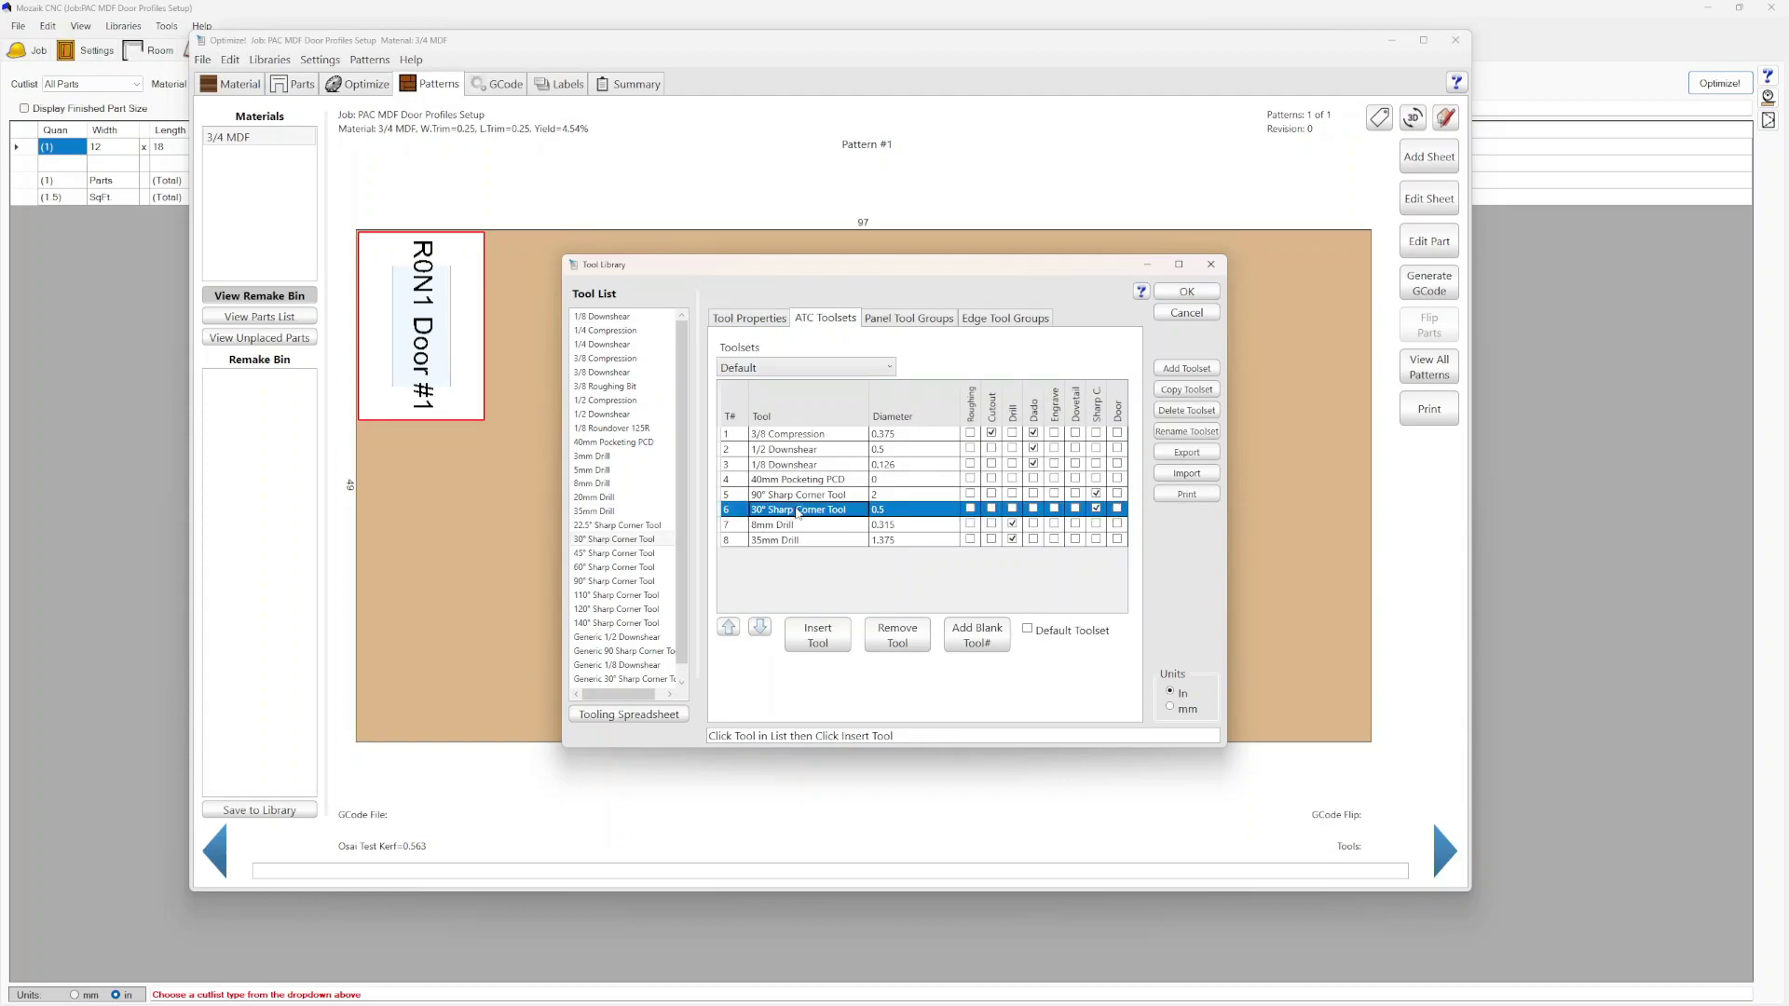
pyautogui.click(804, 495)
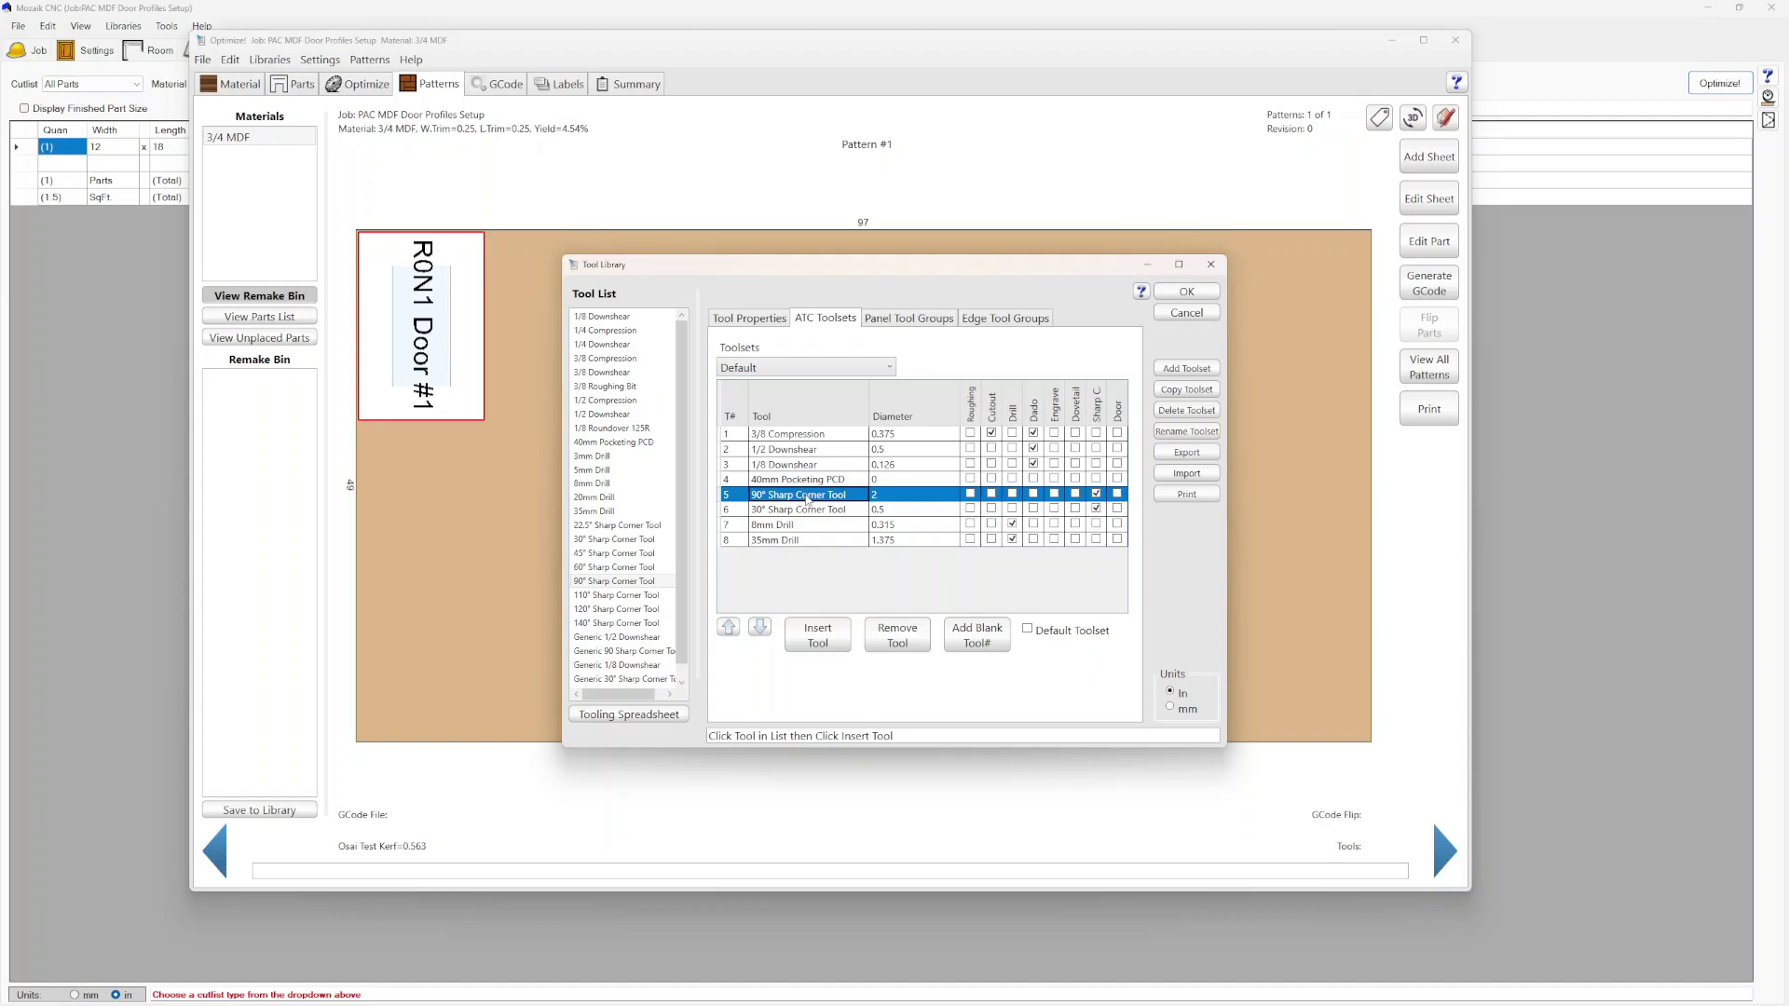
pyautogui.scroll(-3, 643, 652)
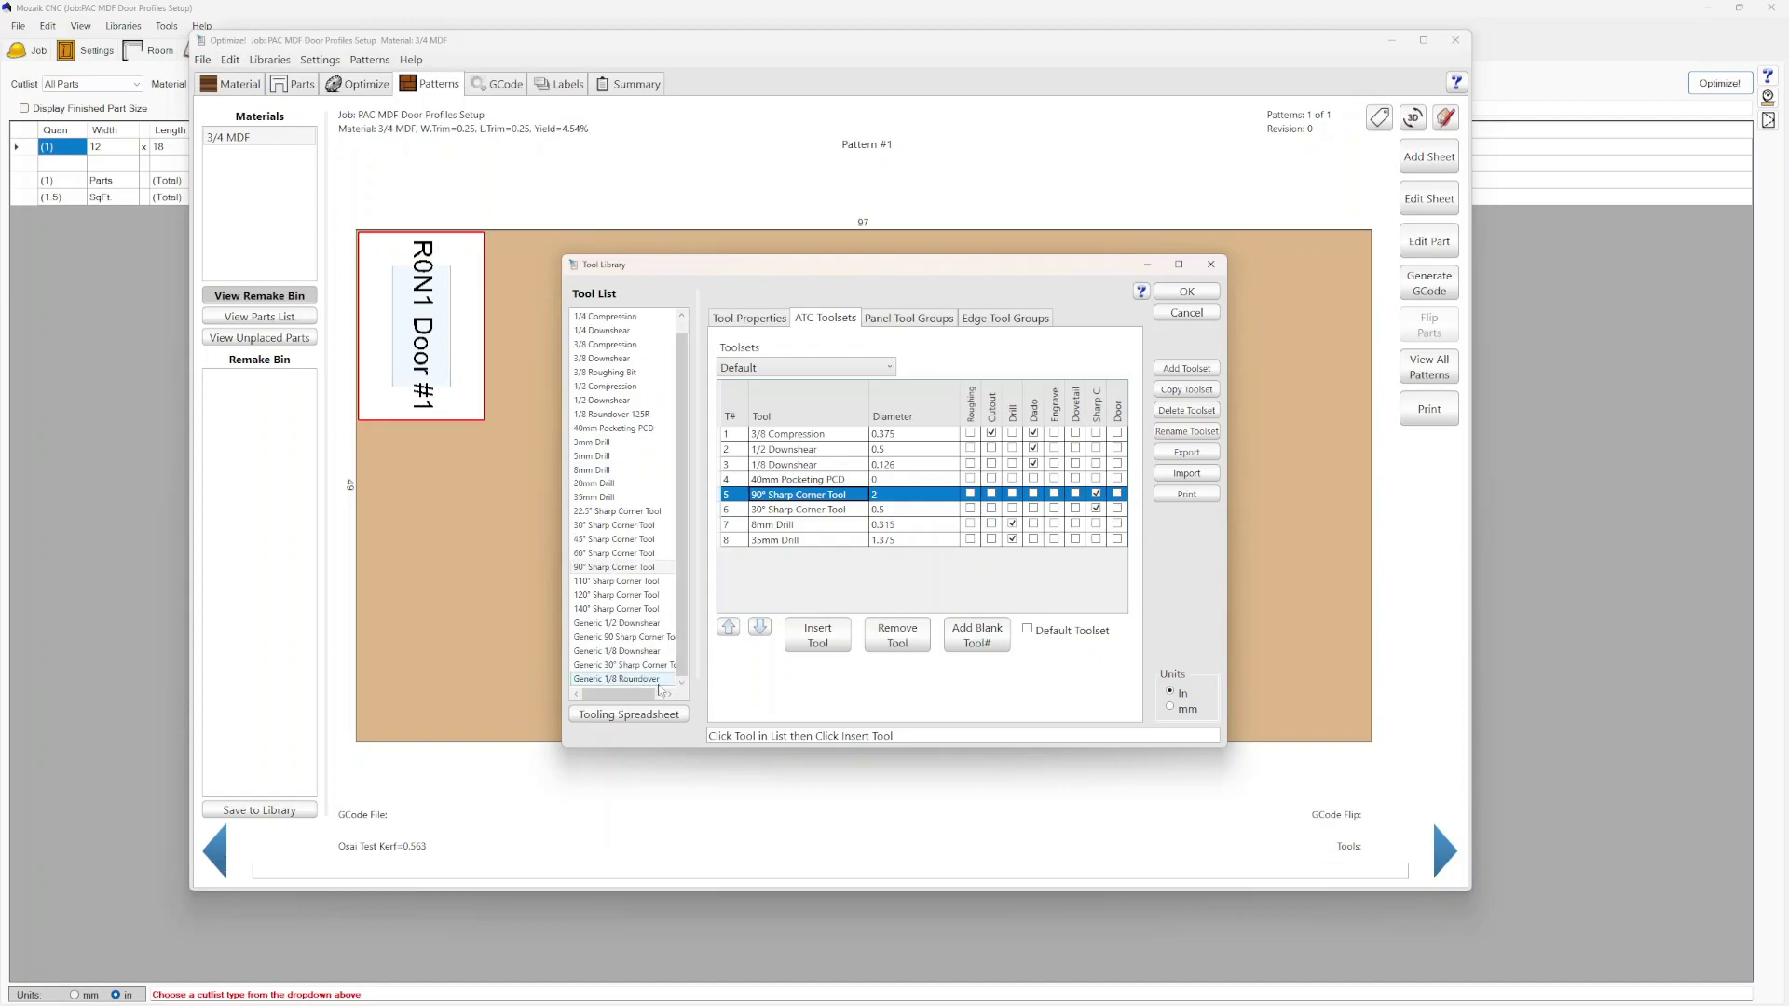
pyautogui.click(615, 415)
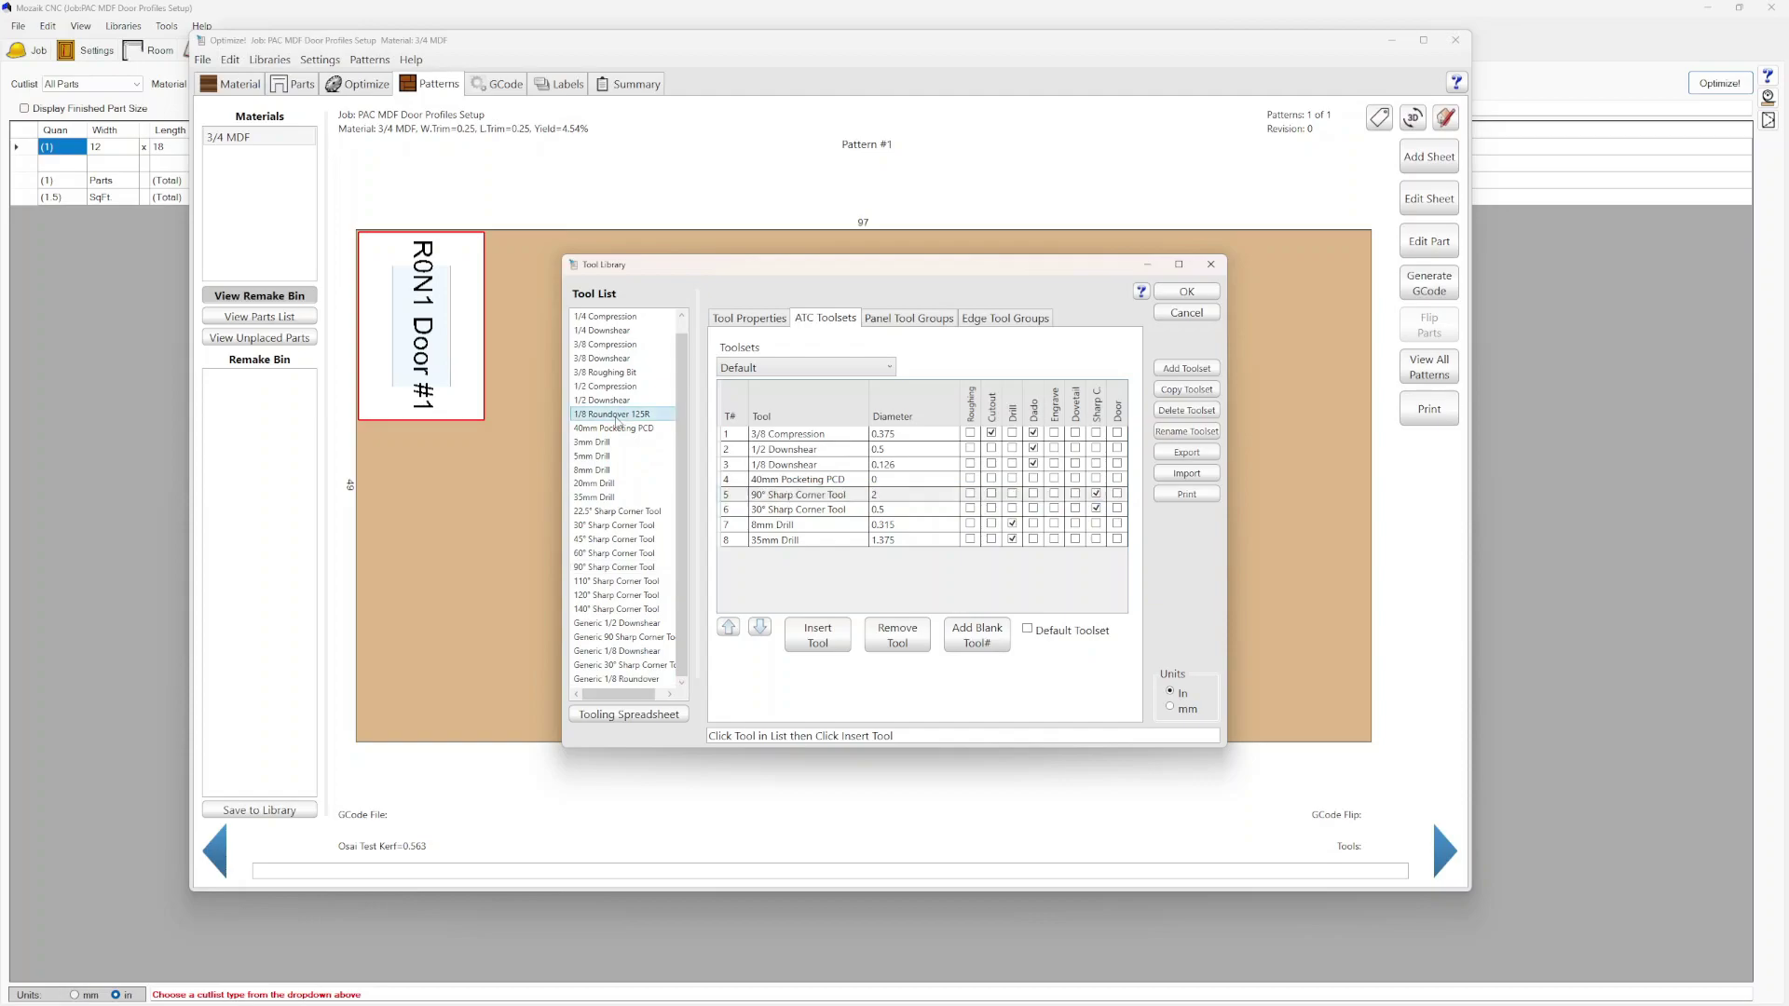
pyautogui.click(818, 636)
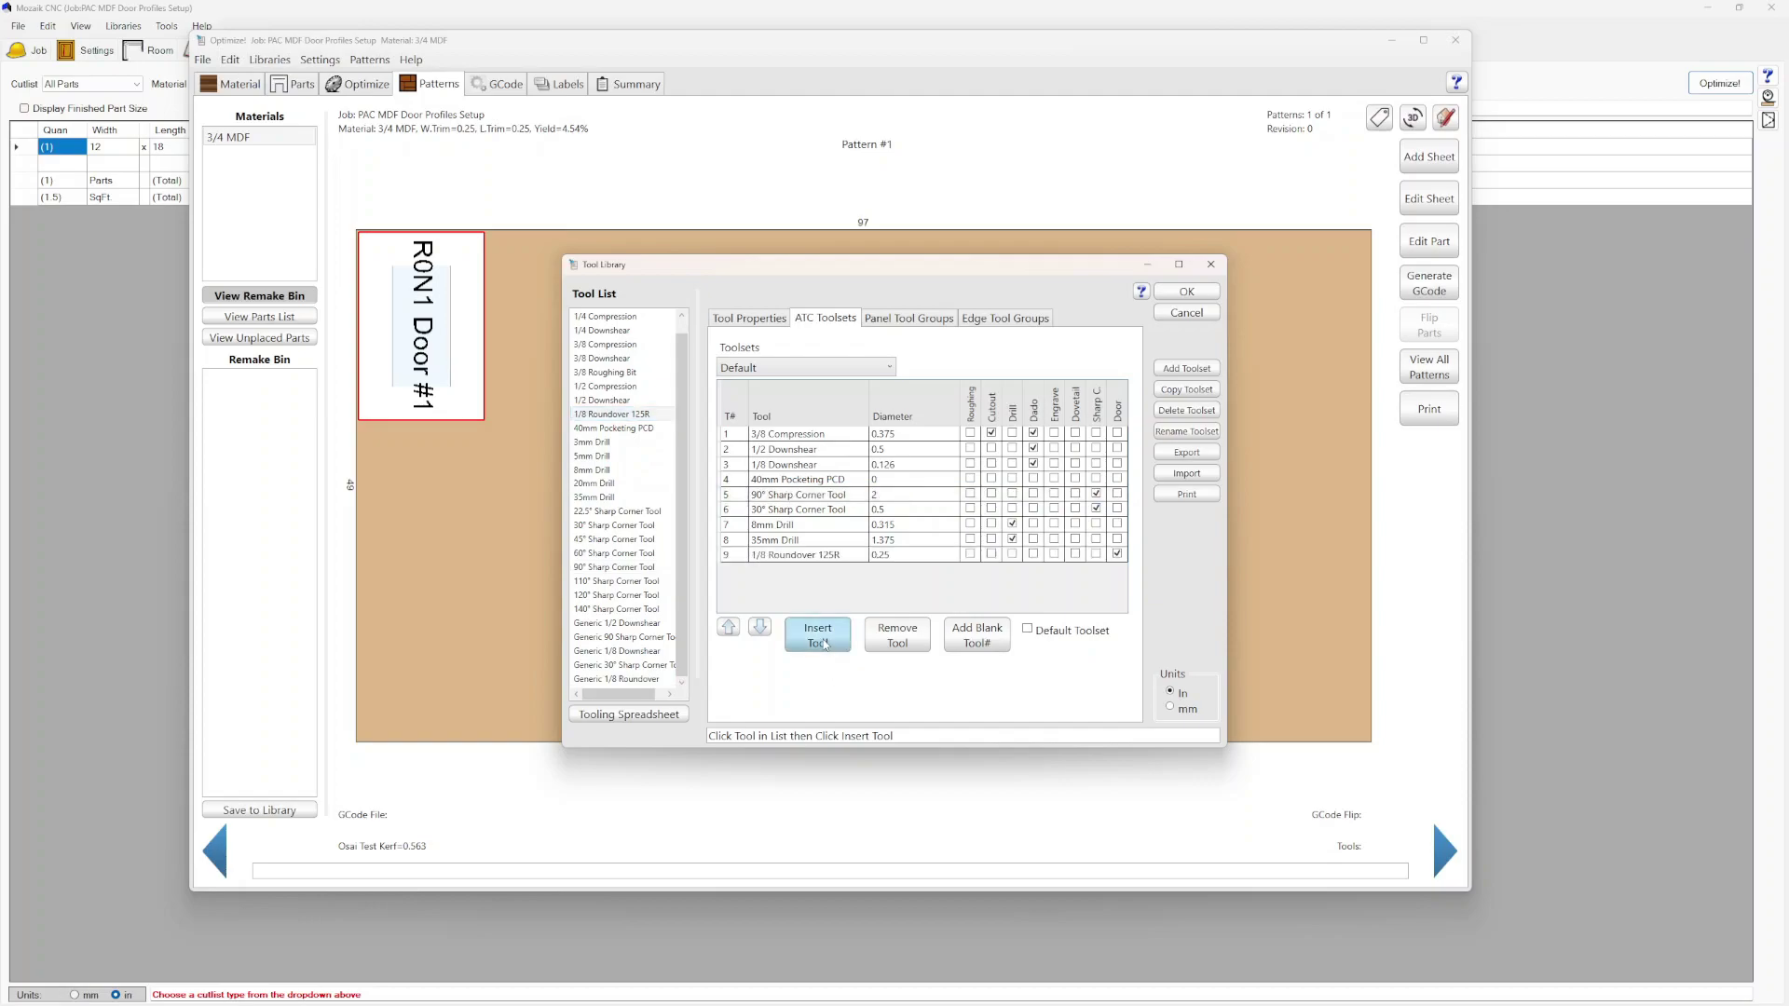
# Move the 1/8 Roundover 125R up to tool number 5 in the Default toolset
pyautogui.click(799, 556)
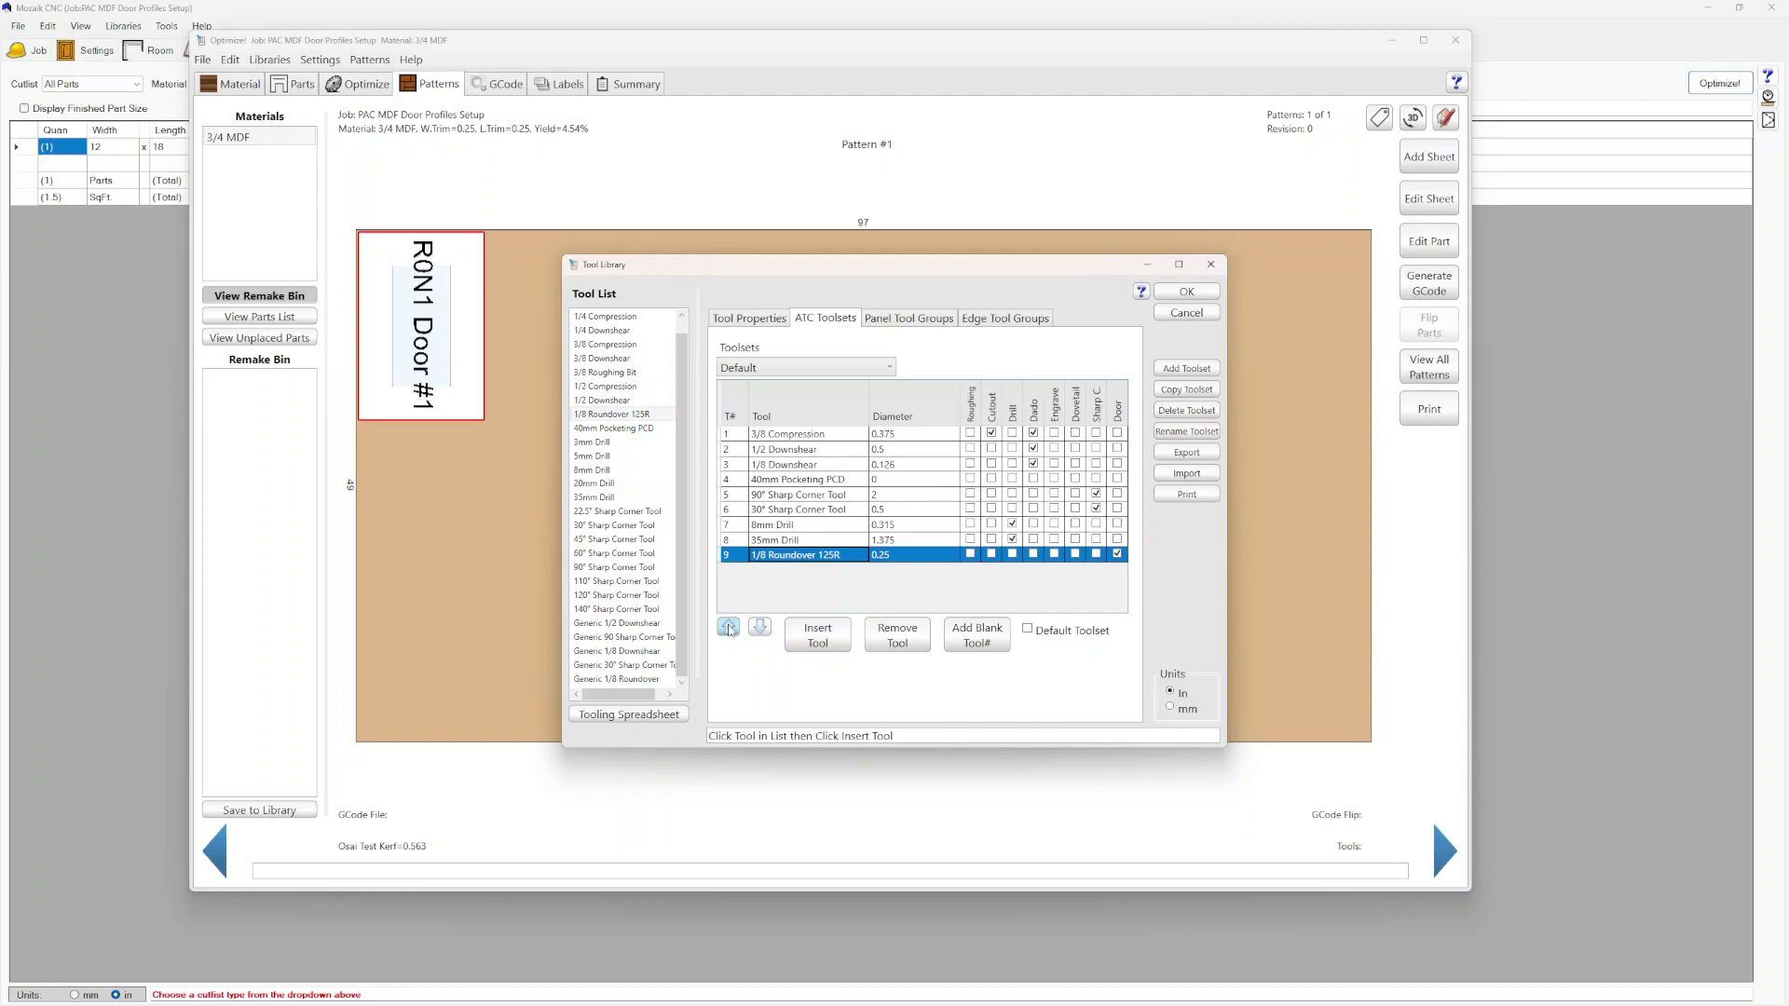
pyautogui.click(728, 627)
pyautogui.click(729, 627)
pyautogui.click(728, 627)
pyautogui.click(728, 627)
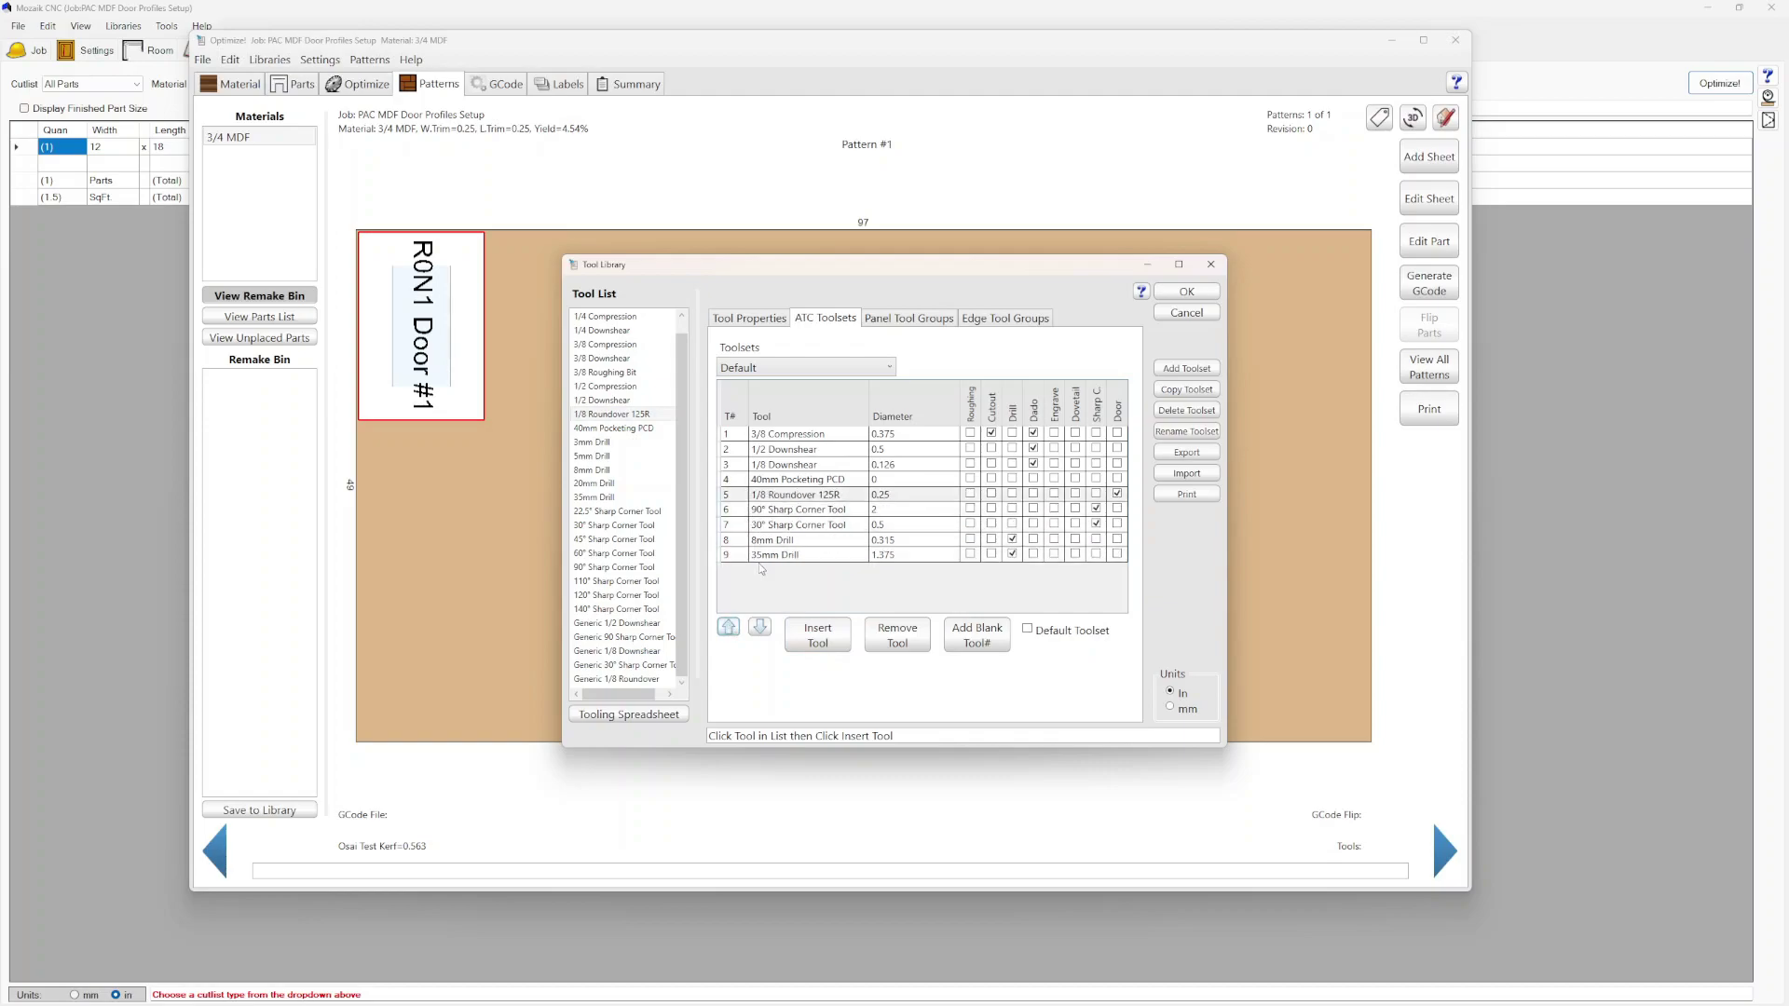
# Remove the 90° Sharp Corner Tool from the Default toolset and save the tool library
pyautogui.click(792, 510)
pyautogui.click(897, 636)
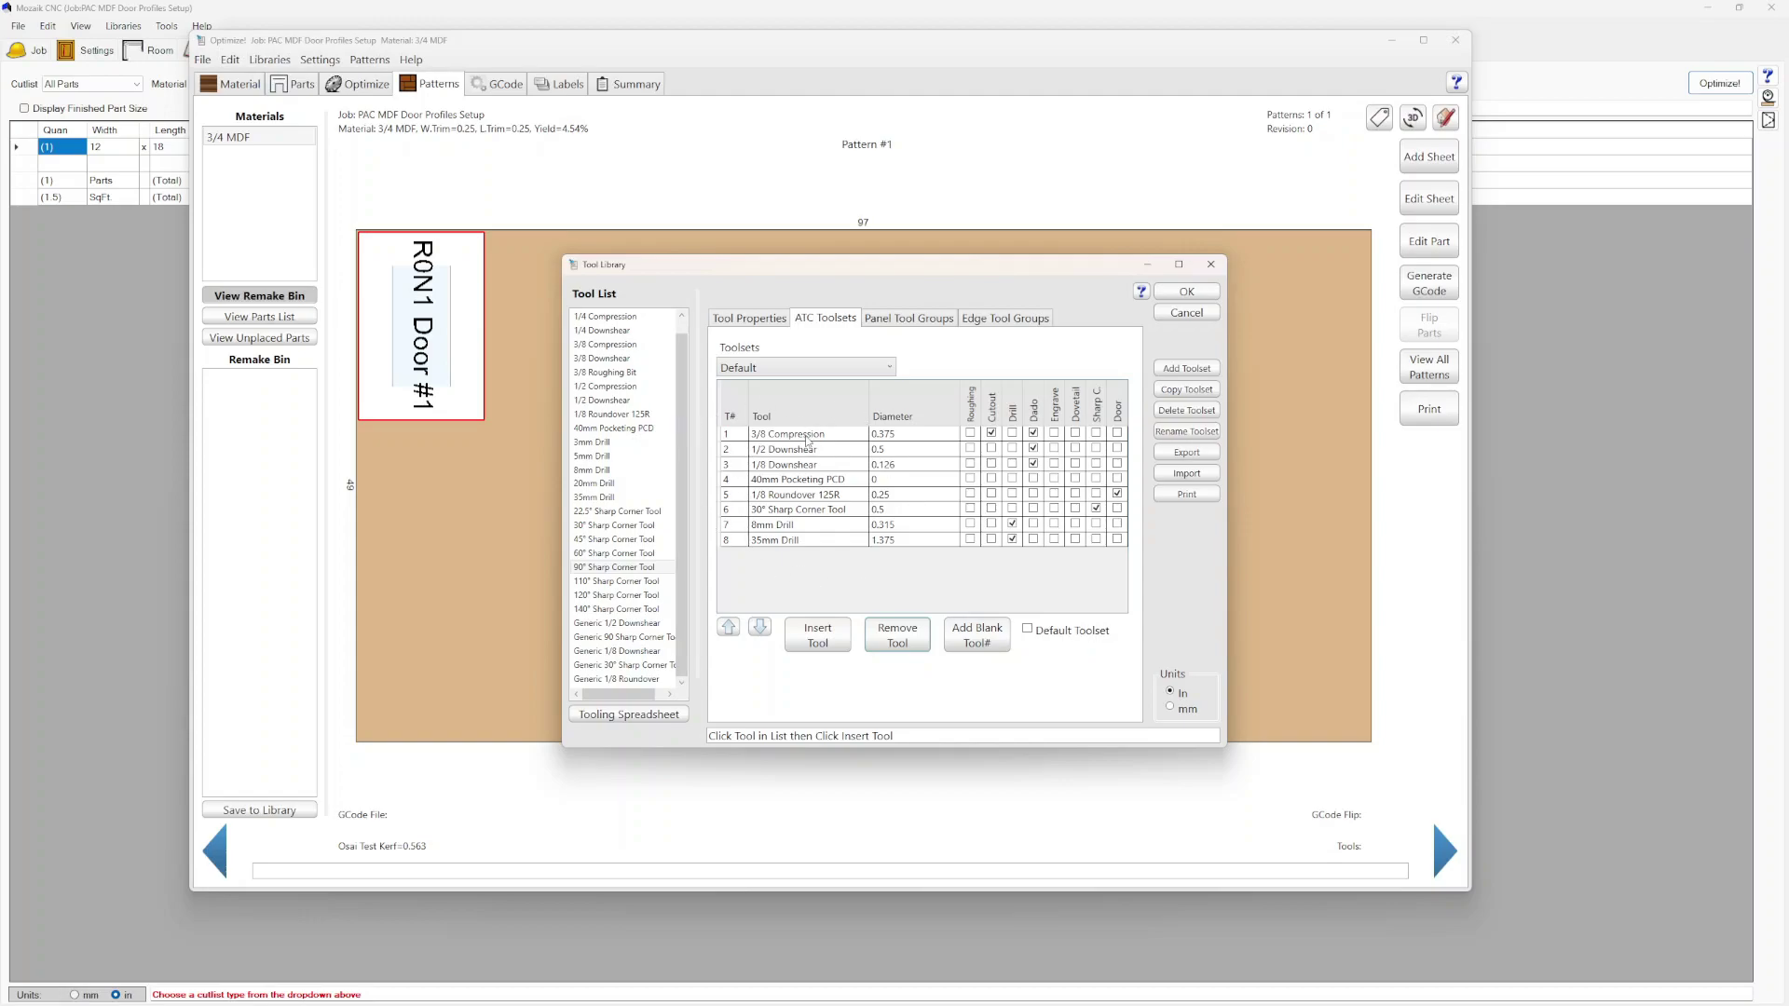
pyautogui.click(1187, 290)
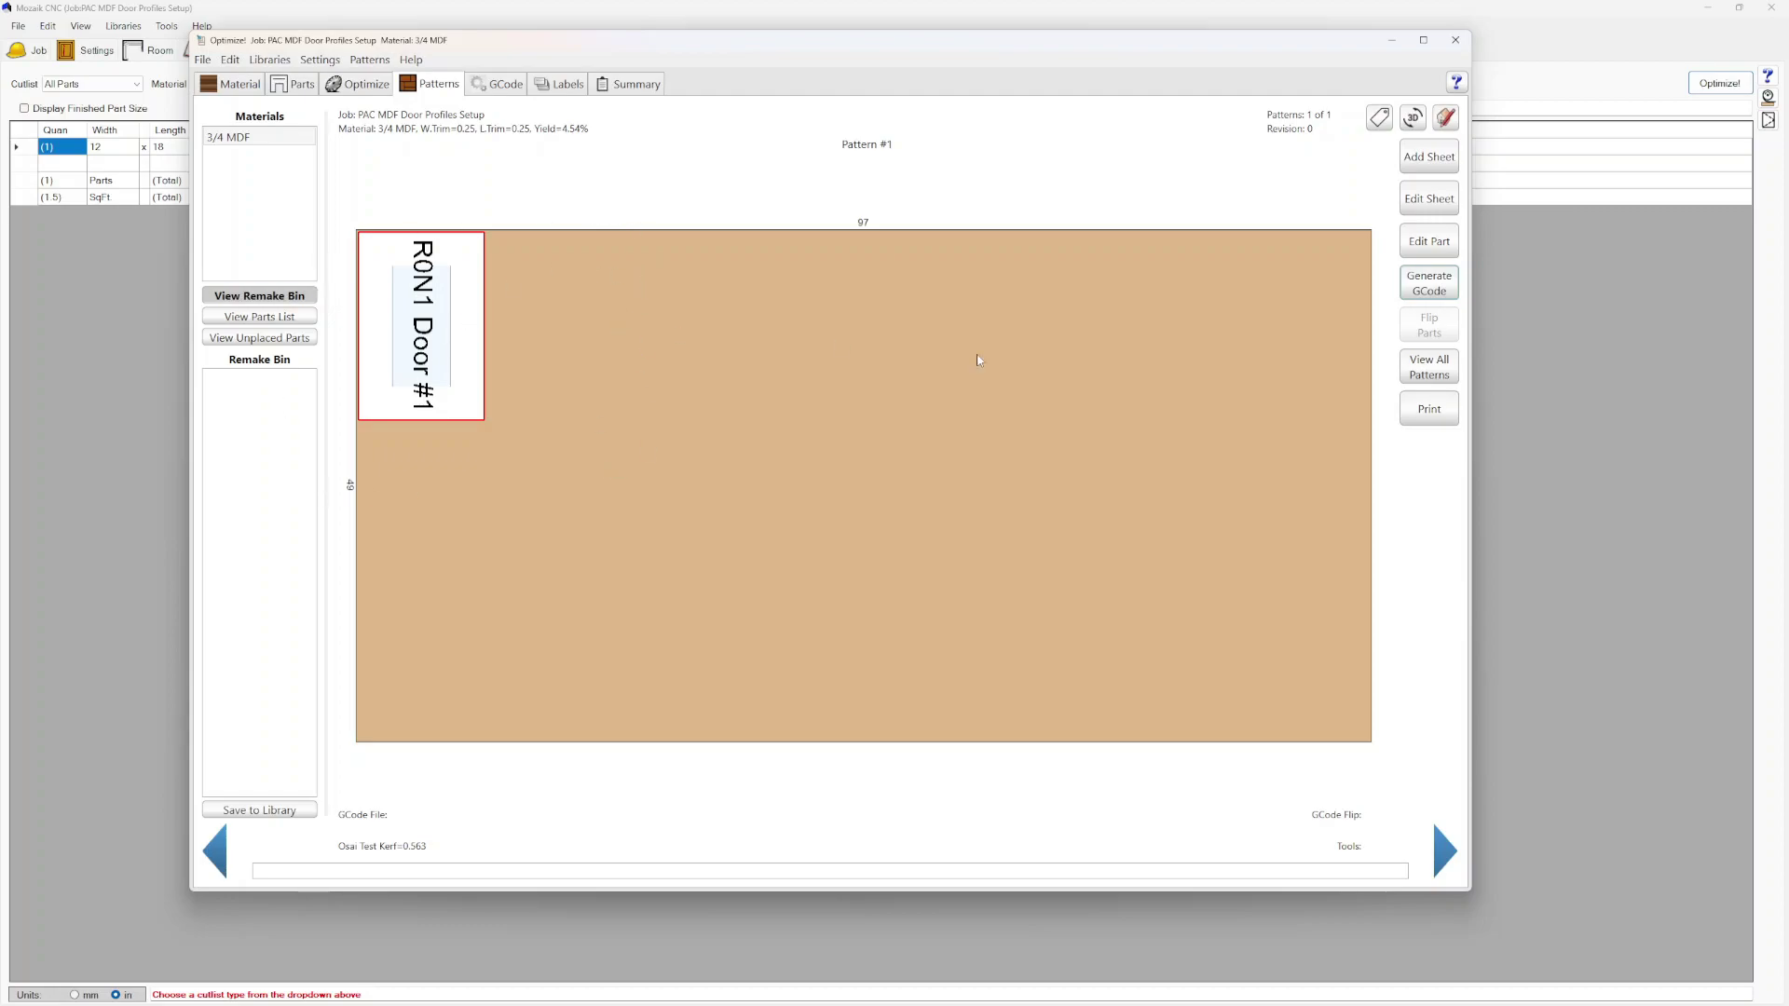
# Calculate the toolpaths for the door sheet and enlarge the GCode window to review the full toolpath list
pyautogui.click(1456, 286)
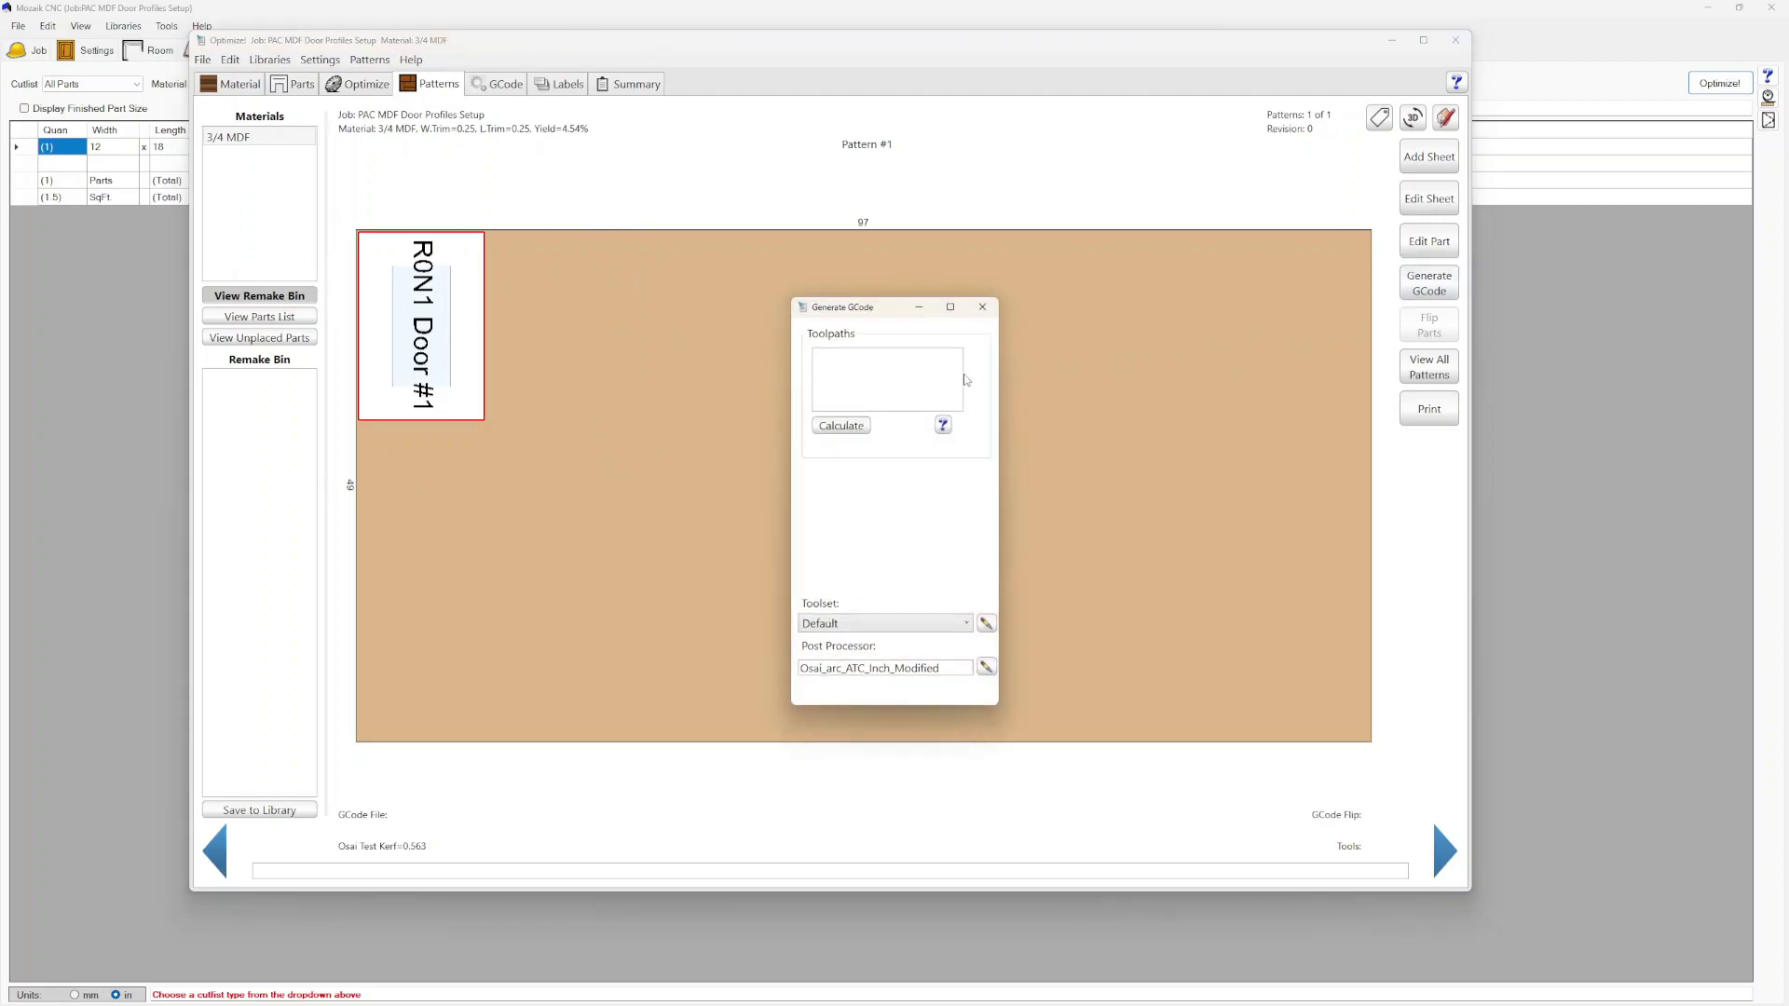
pyautogui.click(861, 429)
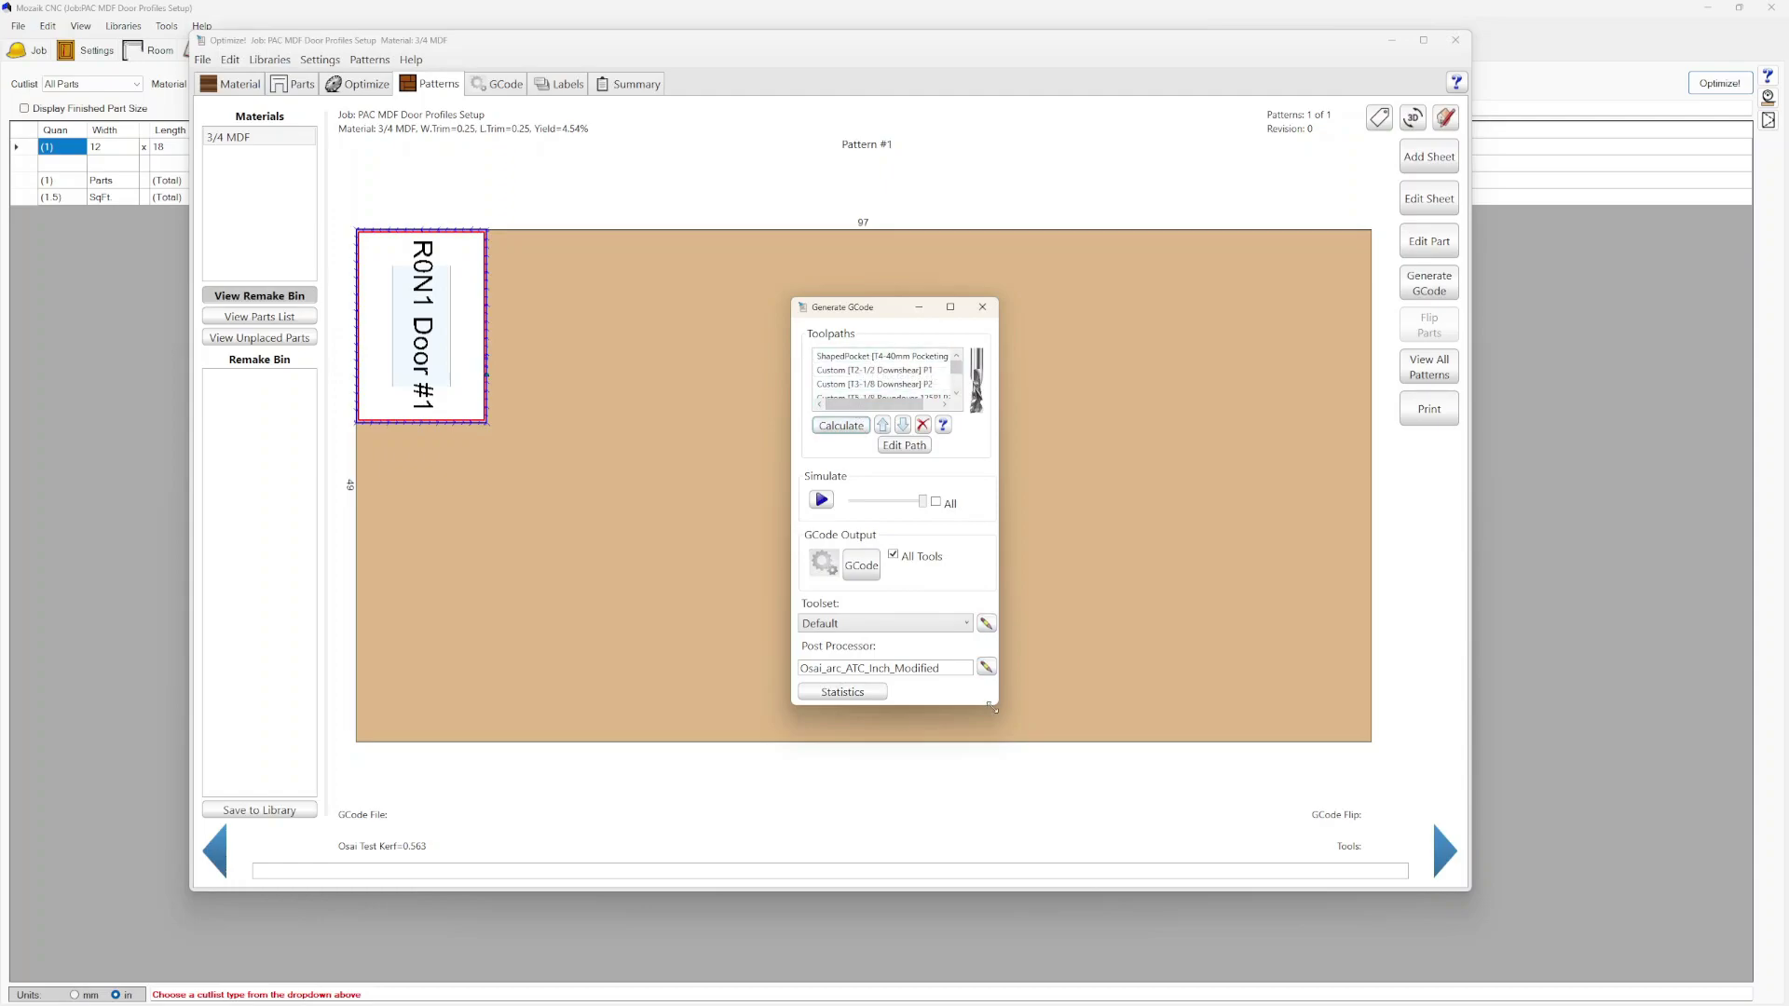
pyautogui.moveTo(993, 709); pyautogui.dragTo(1124, 820)
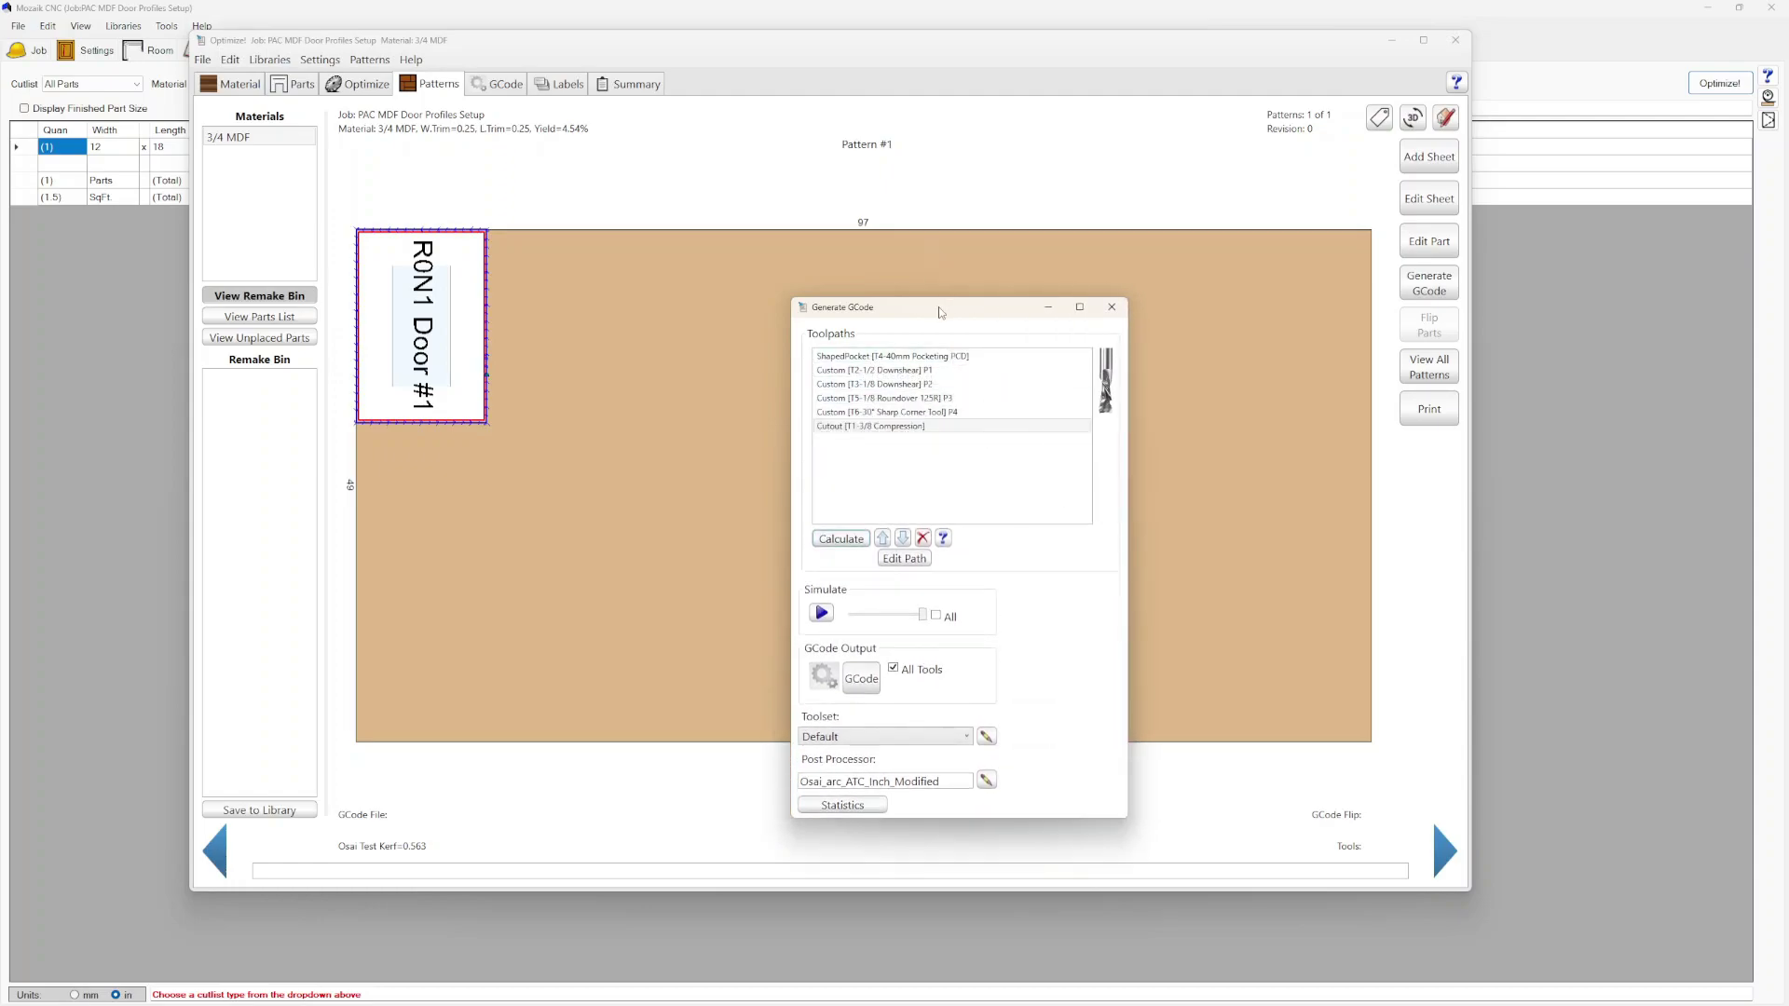
pyautogui.moveTo(940, 312); pyautogui.dragTo(858, 194)
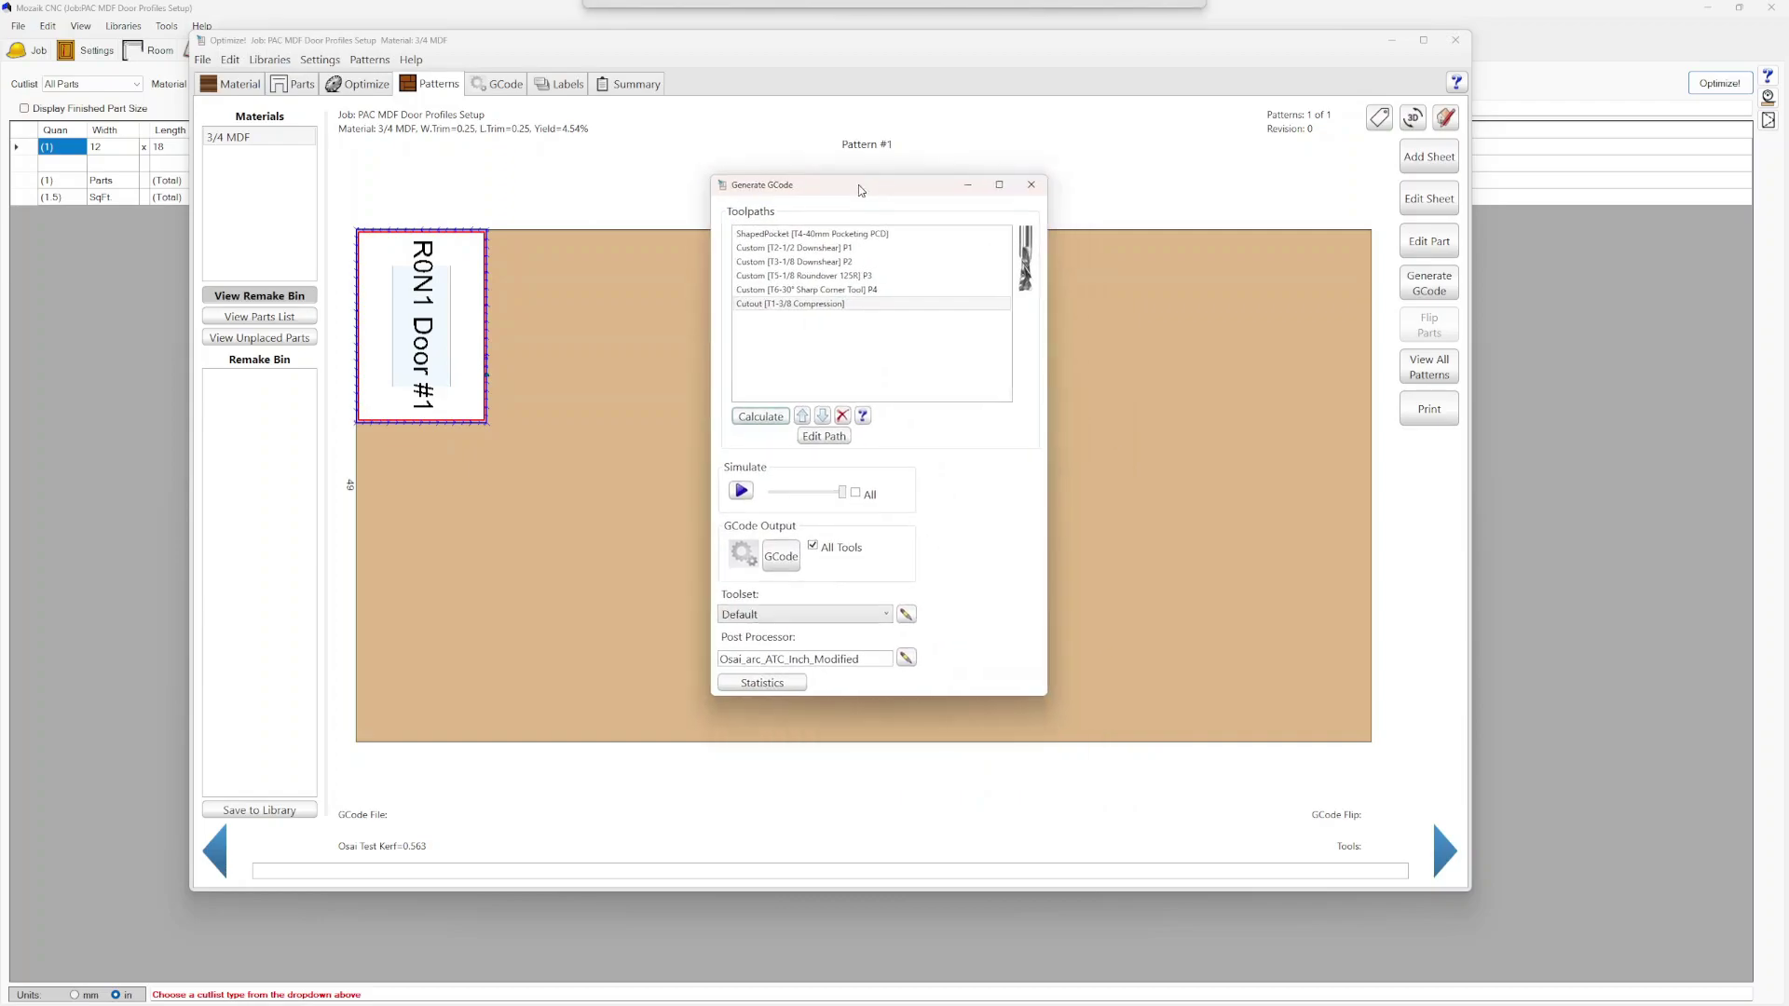
pyautogui.click(817, 239)
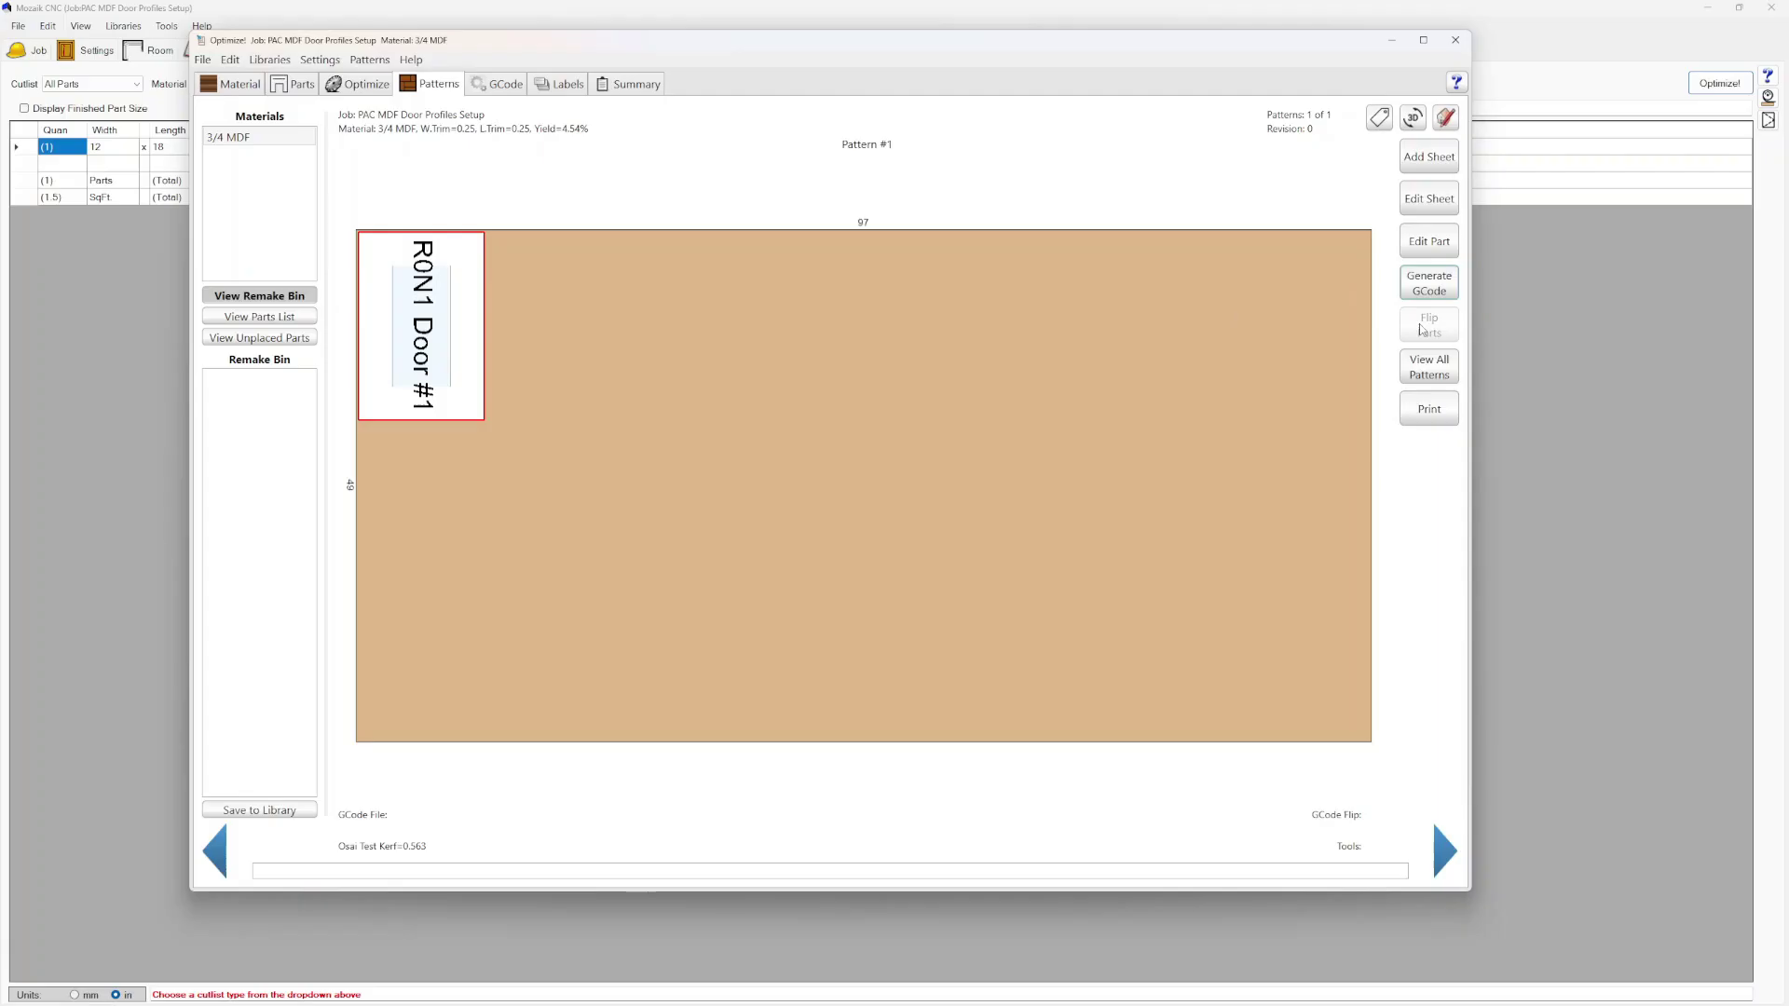
# Calculate the toolpaths for Pattern #1, preview the 40mm pocketing and 1/2 Downshear paths, and widen the Generate GCode window
pyautogui.click(1420, 290)
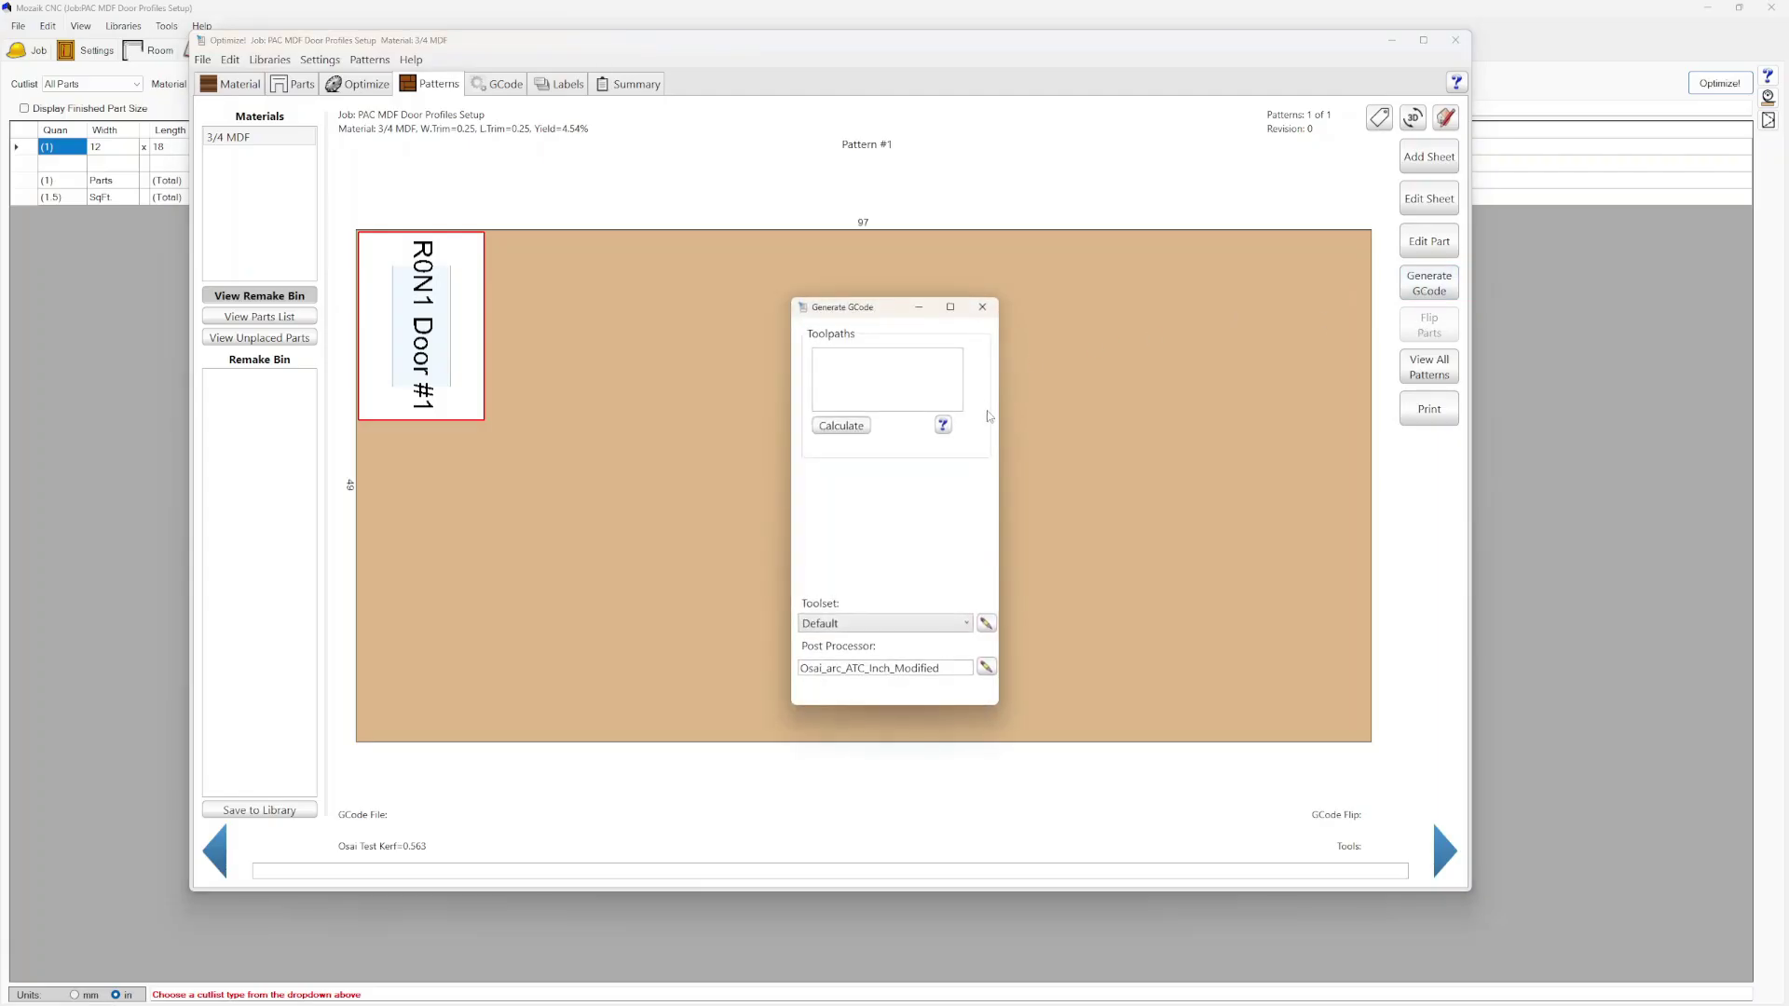
pyautogui.click(868, 427)
pyautogui.click(881, 357)
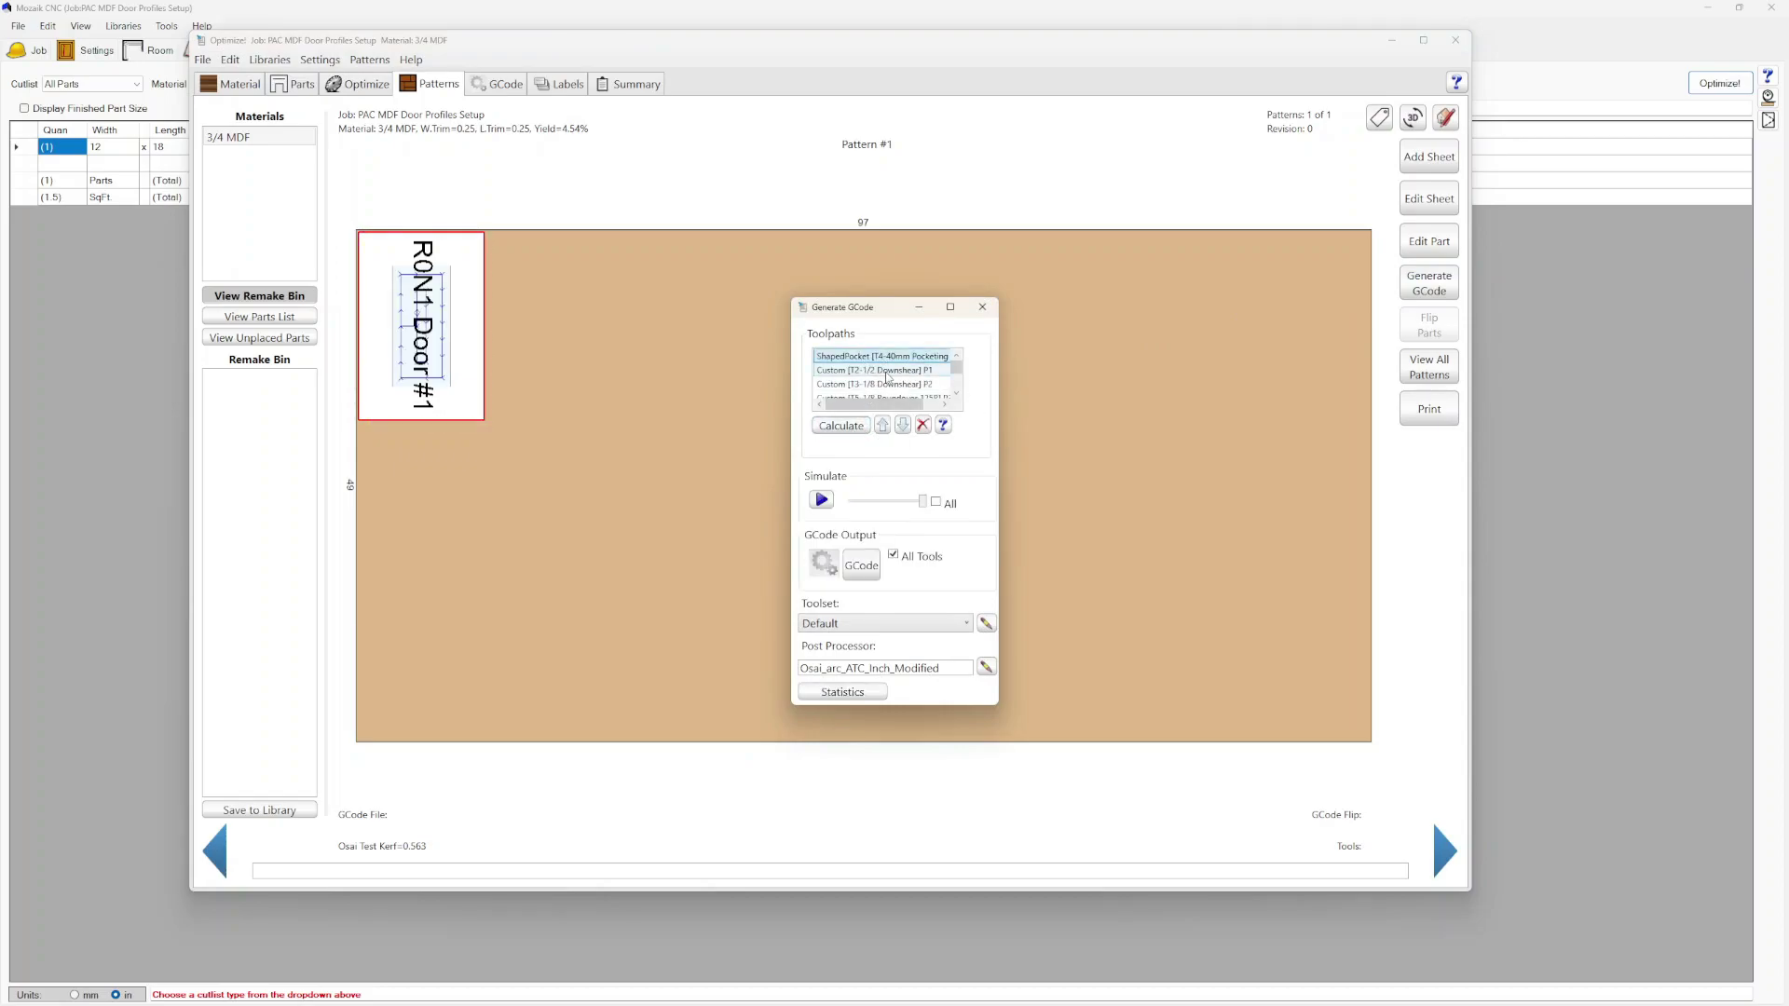
pyautogui.click(886, 371)
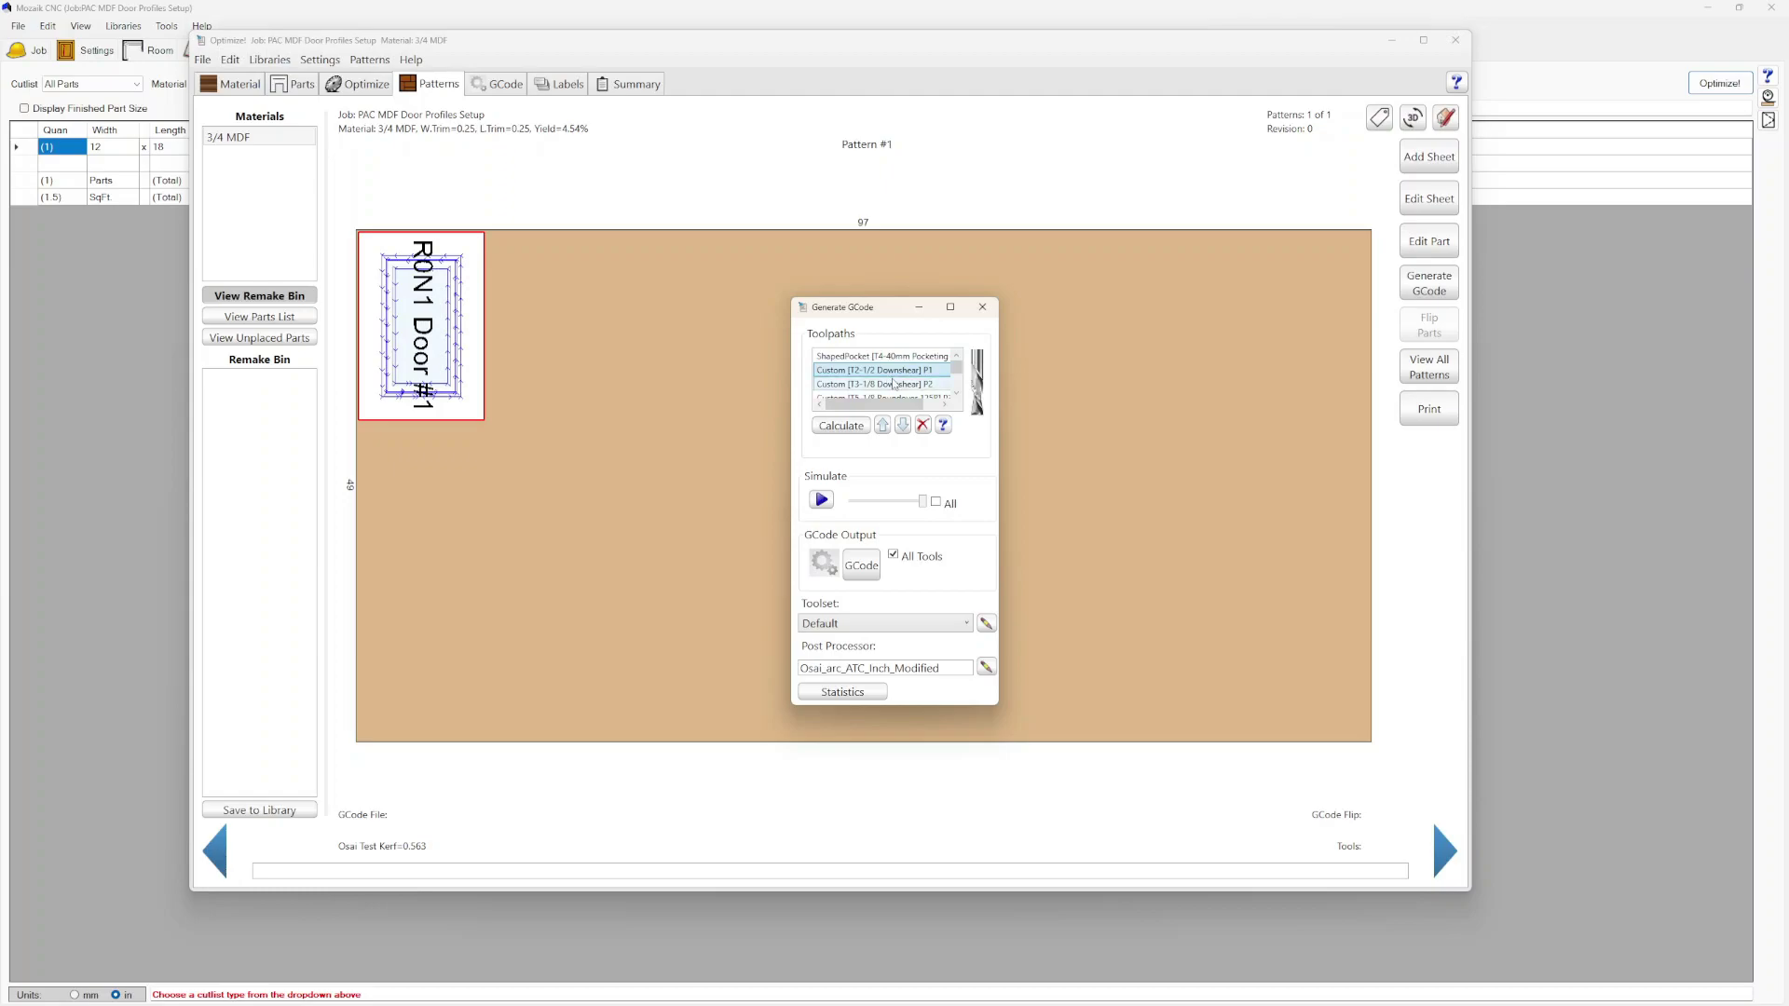
pyautogui.moveTo(997, 704); pyautogui.dragTo(1214, 744)
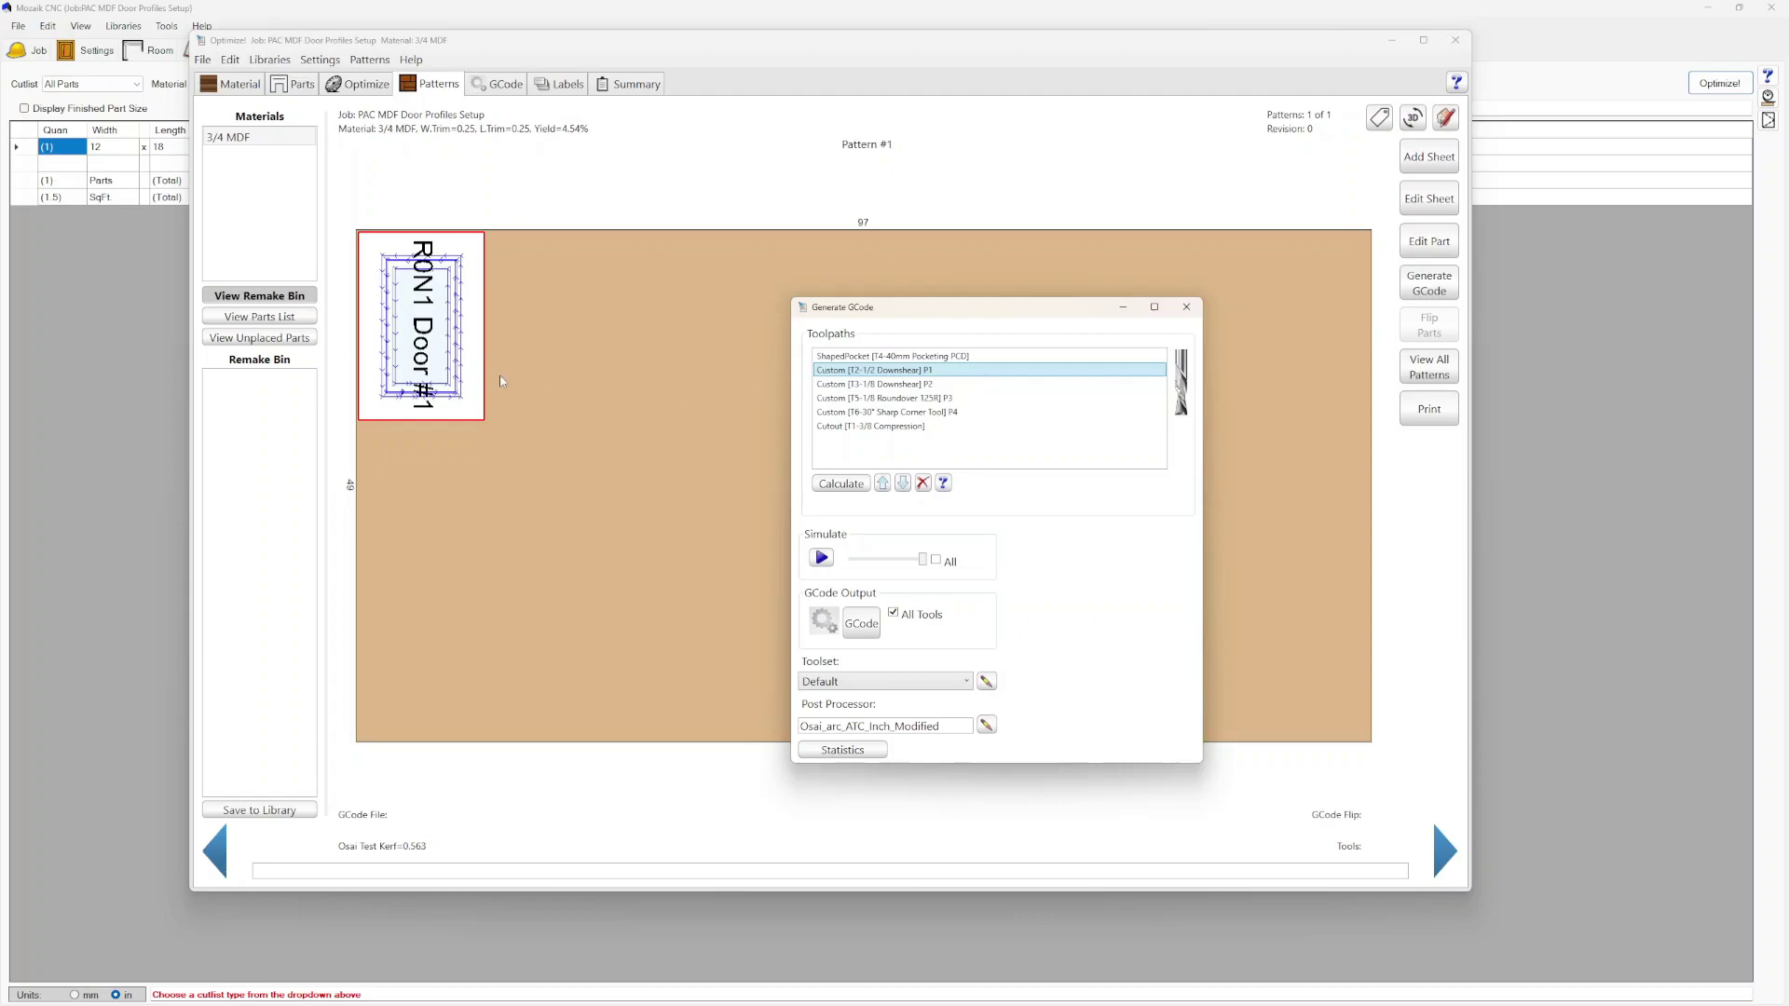
# Review the pocketing, downshear, roundover, sharp corner and cutout toolpaths one by one on the door and start the toolpath simulation
pyautogui.click(865, 385)
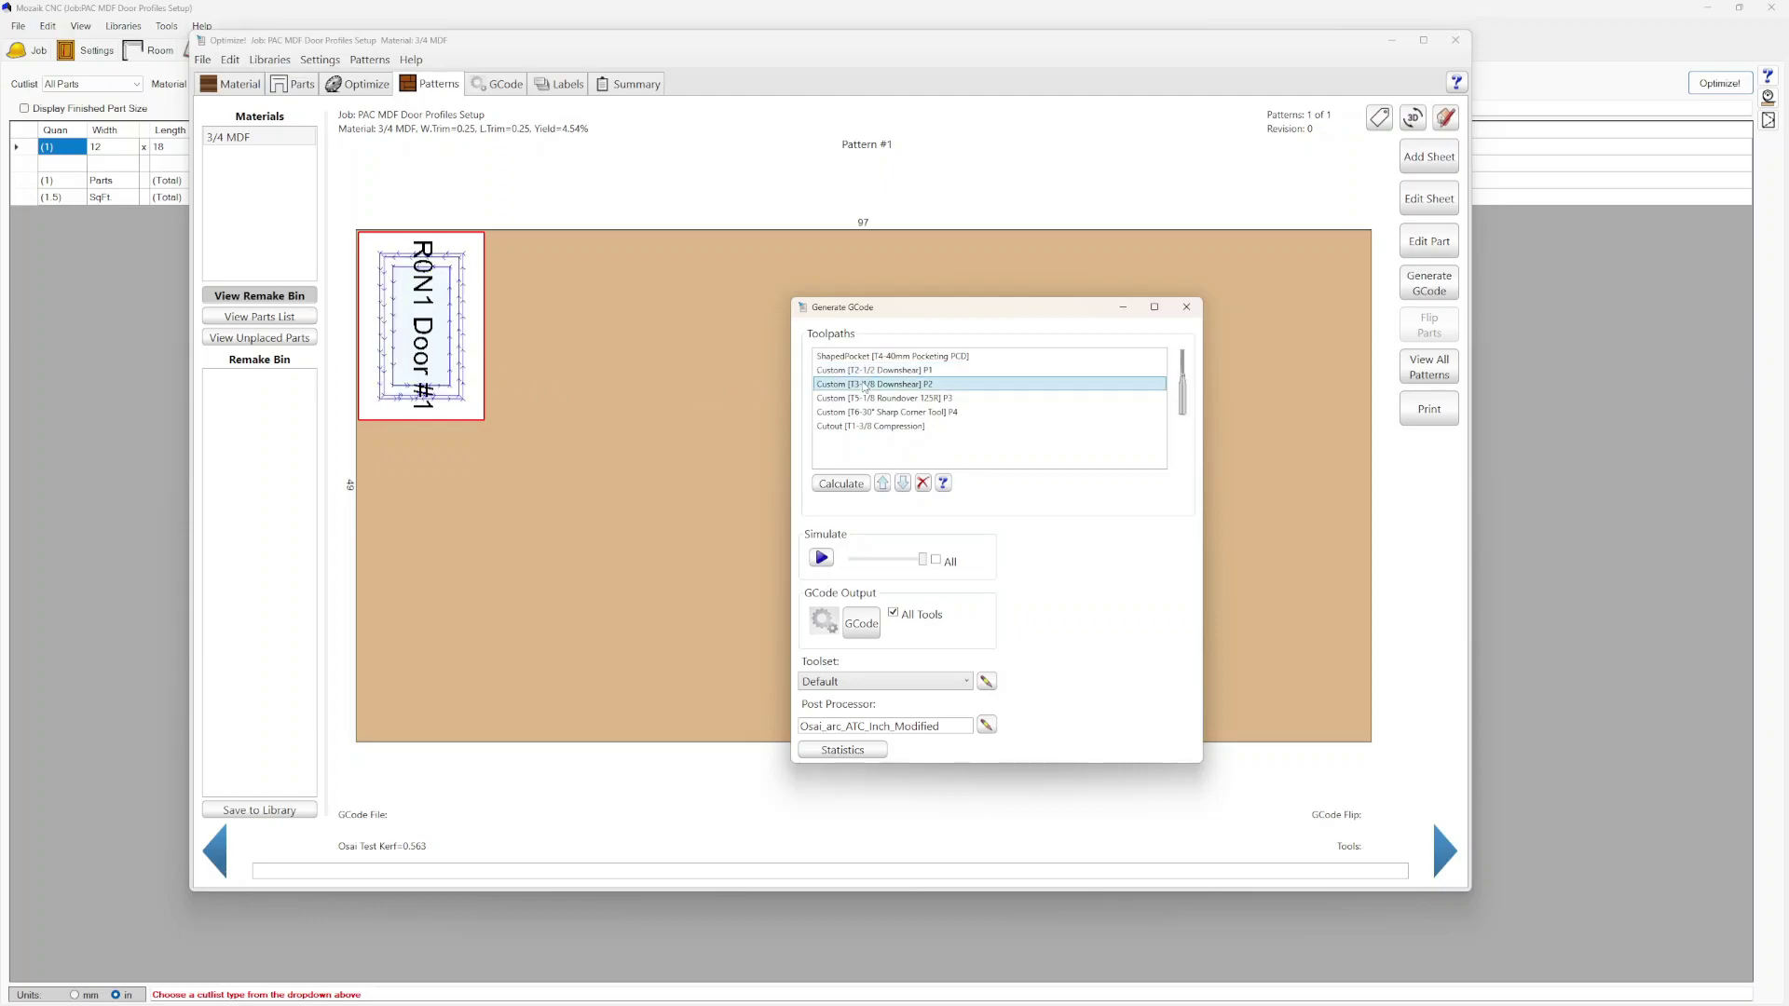
pyautogui.click(932, 398)
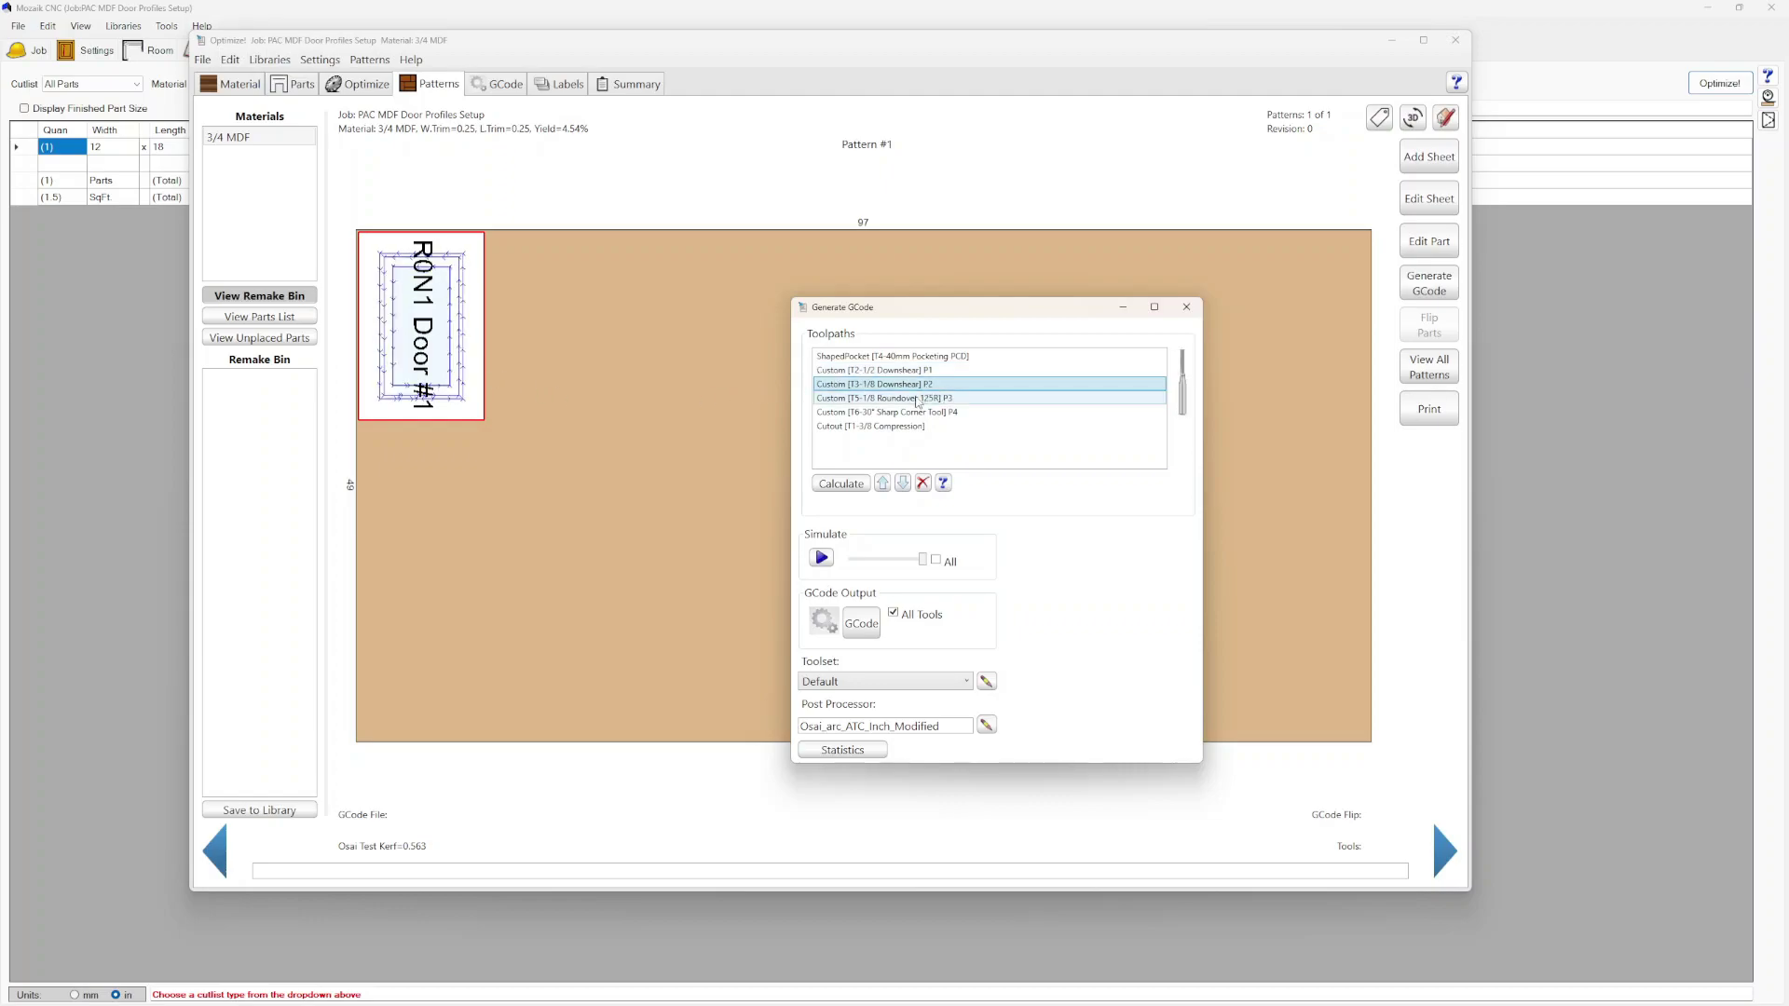
pyautogui.click(902, 413)
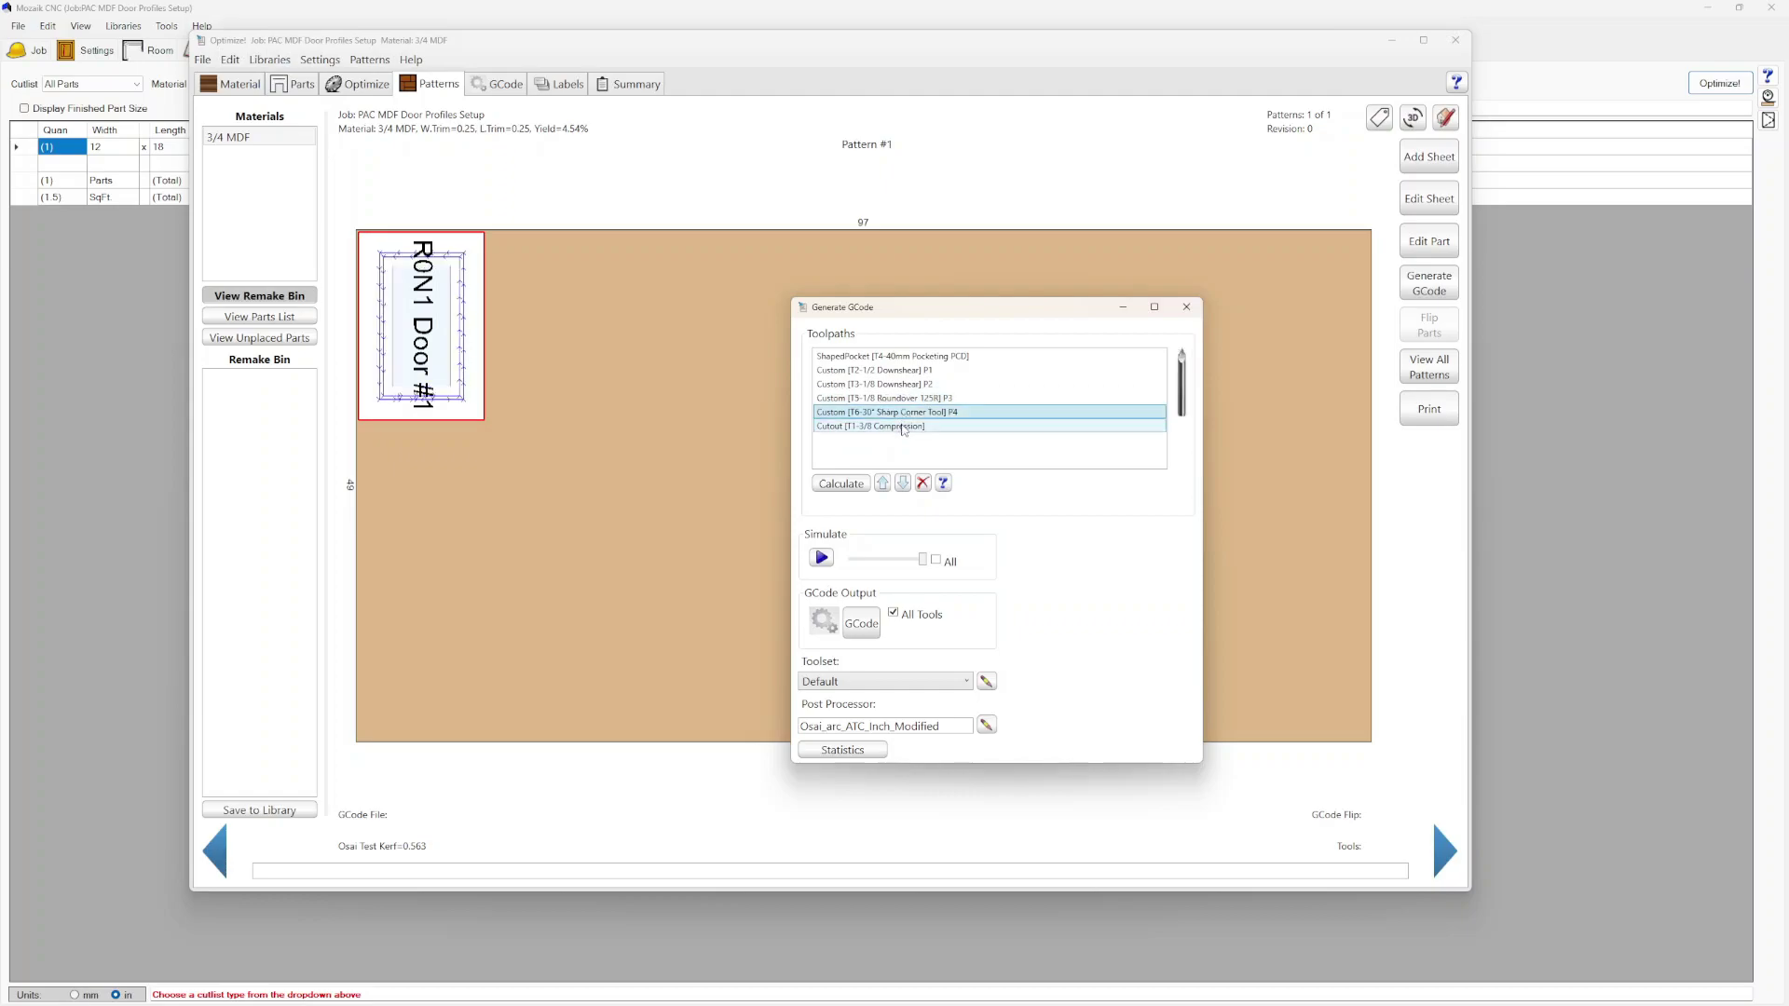
pyautogui.click(903, 428)
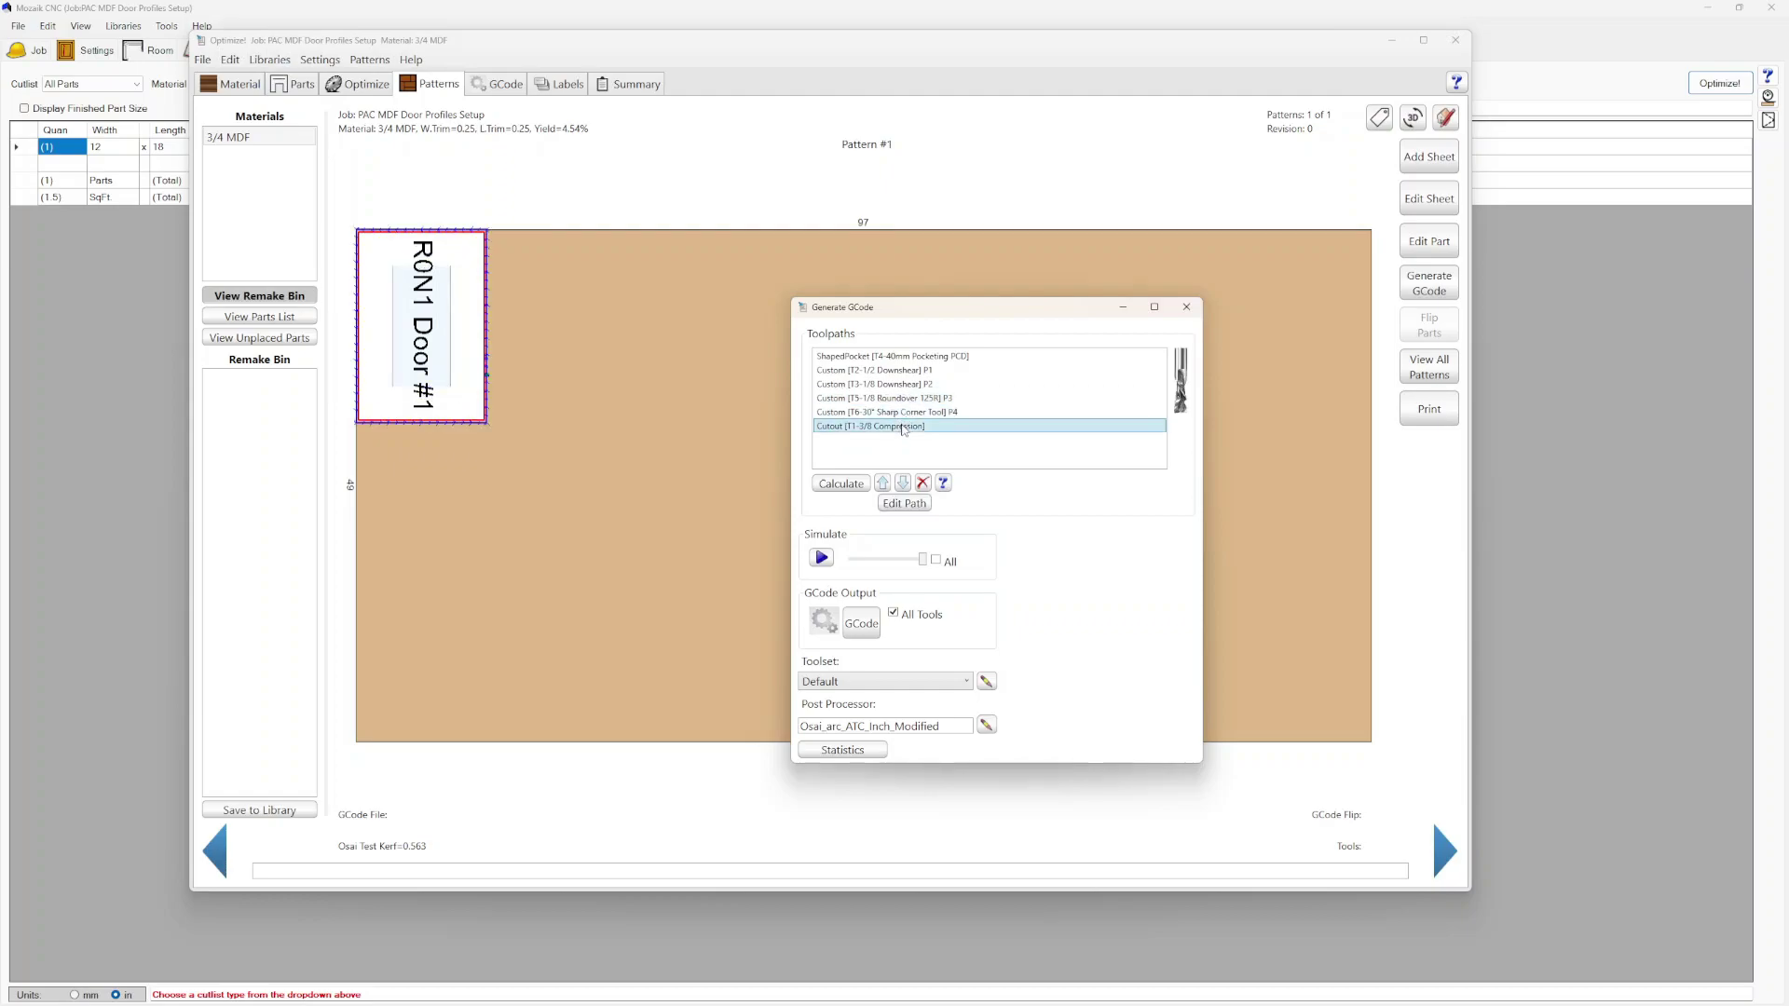
pyautogui.click(902, 355)
pyautogui.click(902, 370)
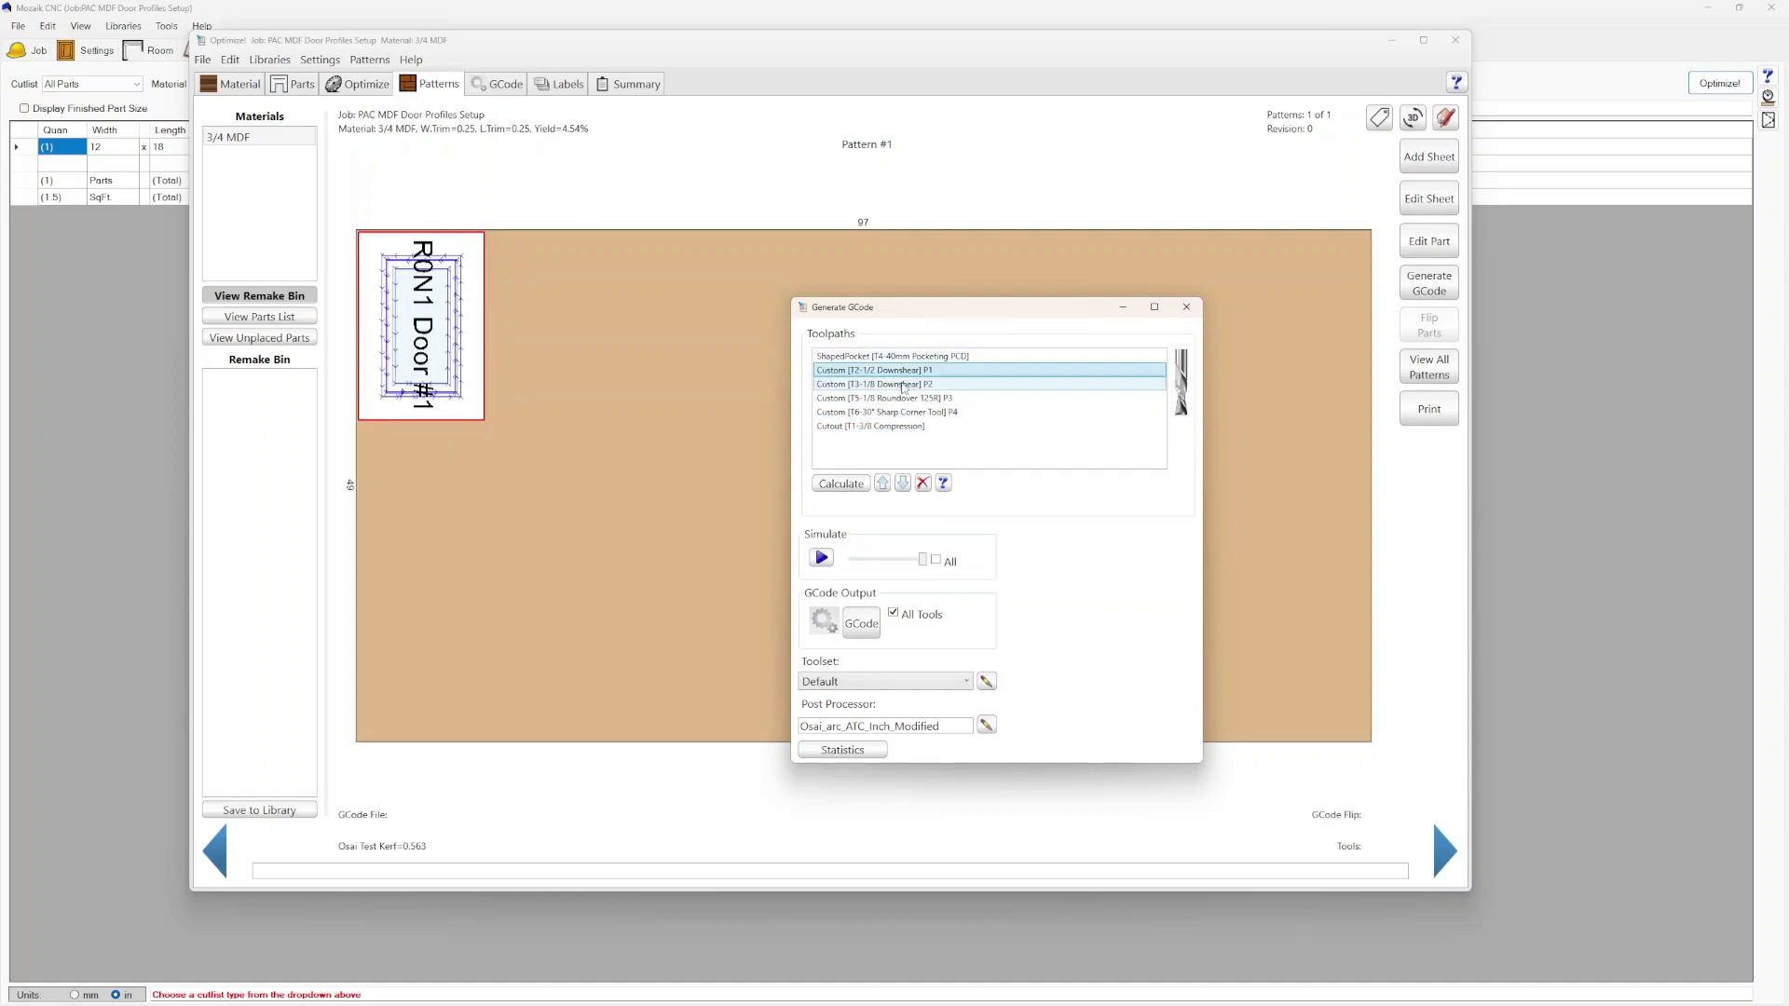
pyautogui.click(902, 384)
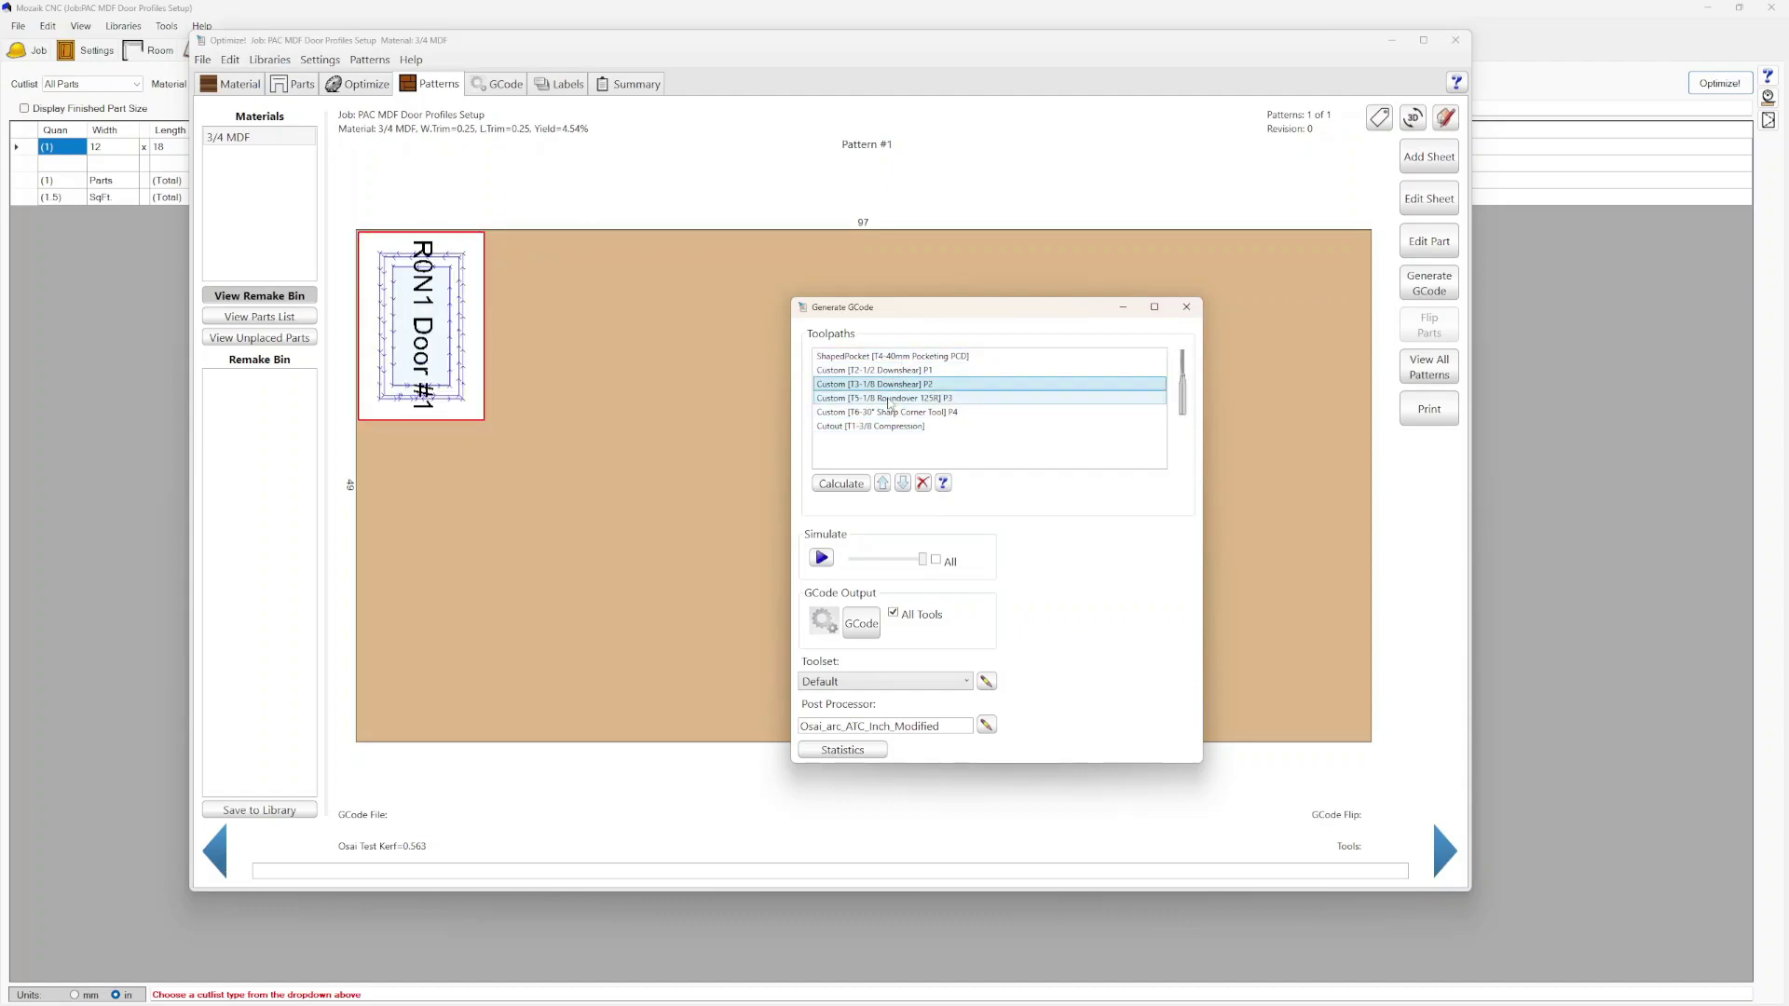
pyautogui.click(892, 399)
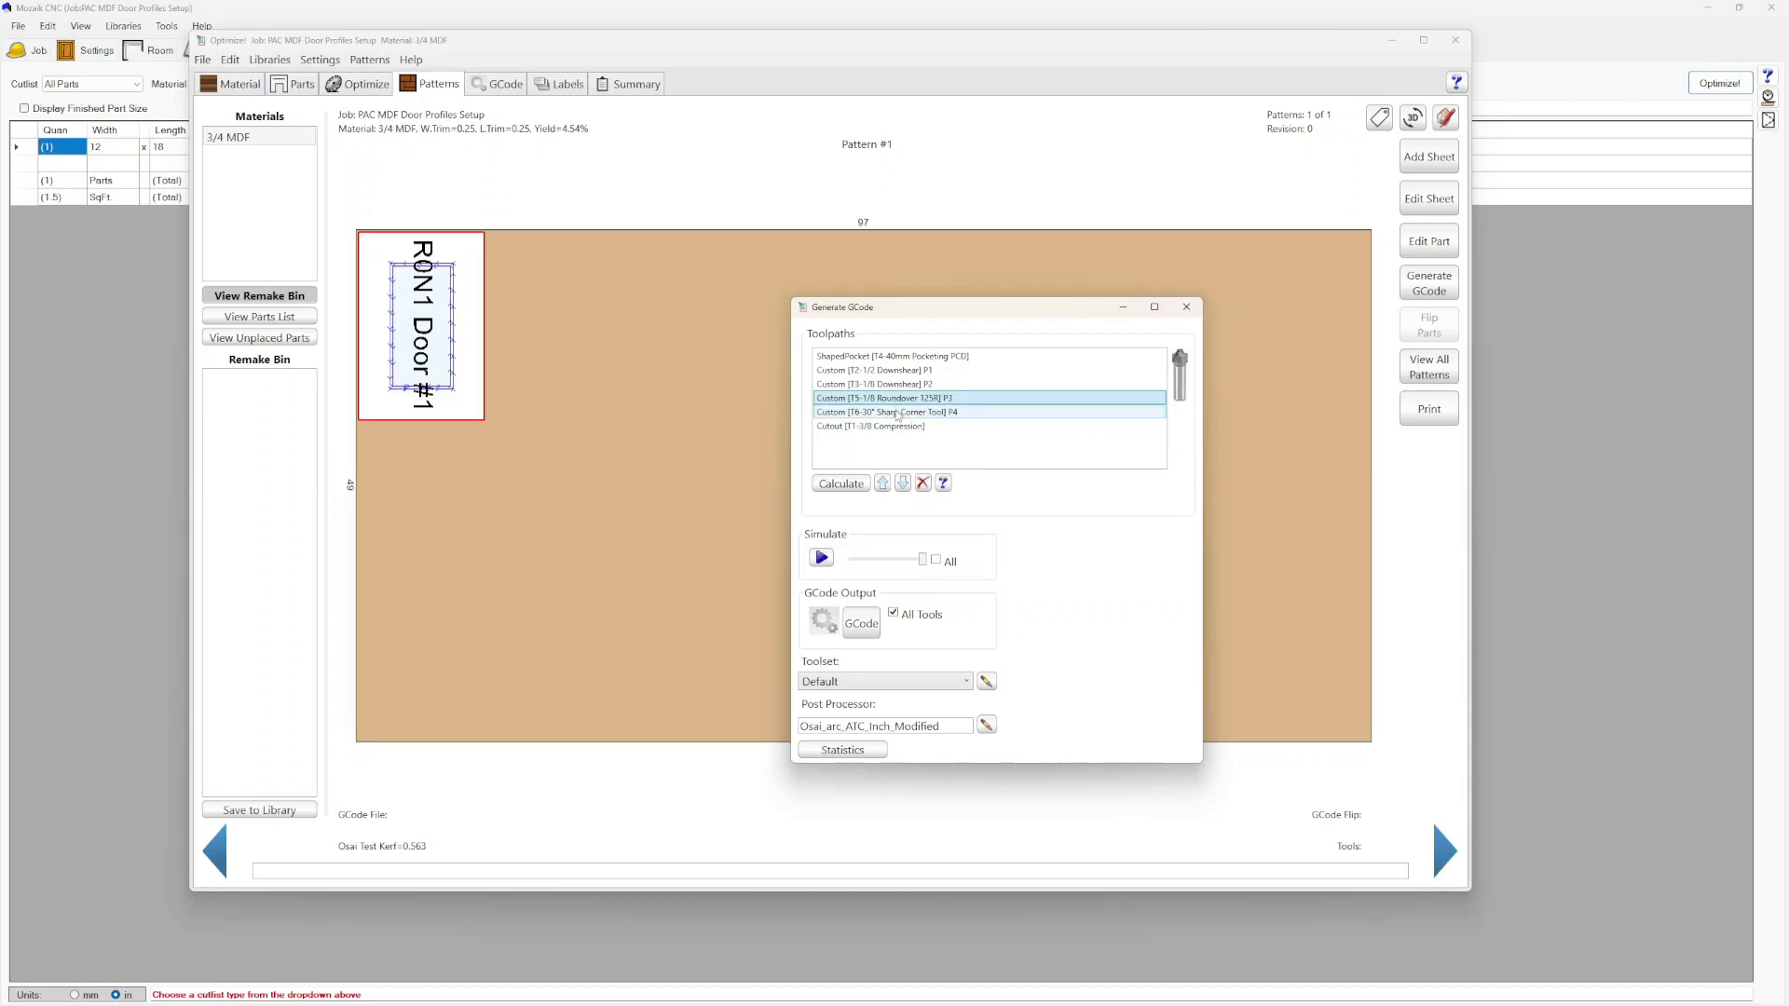
pyautogui.click(821, 557)
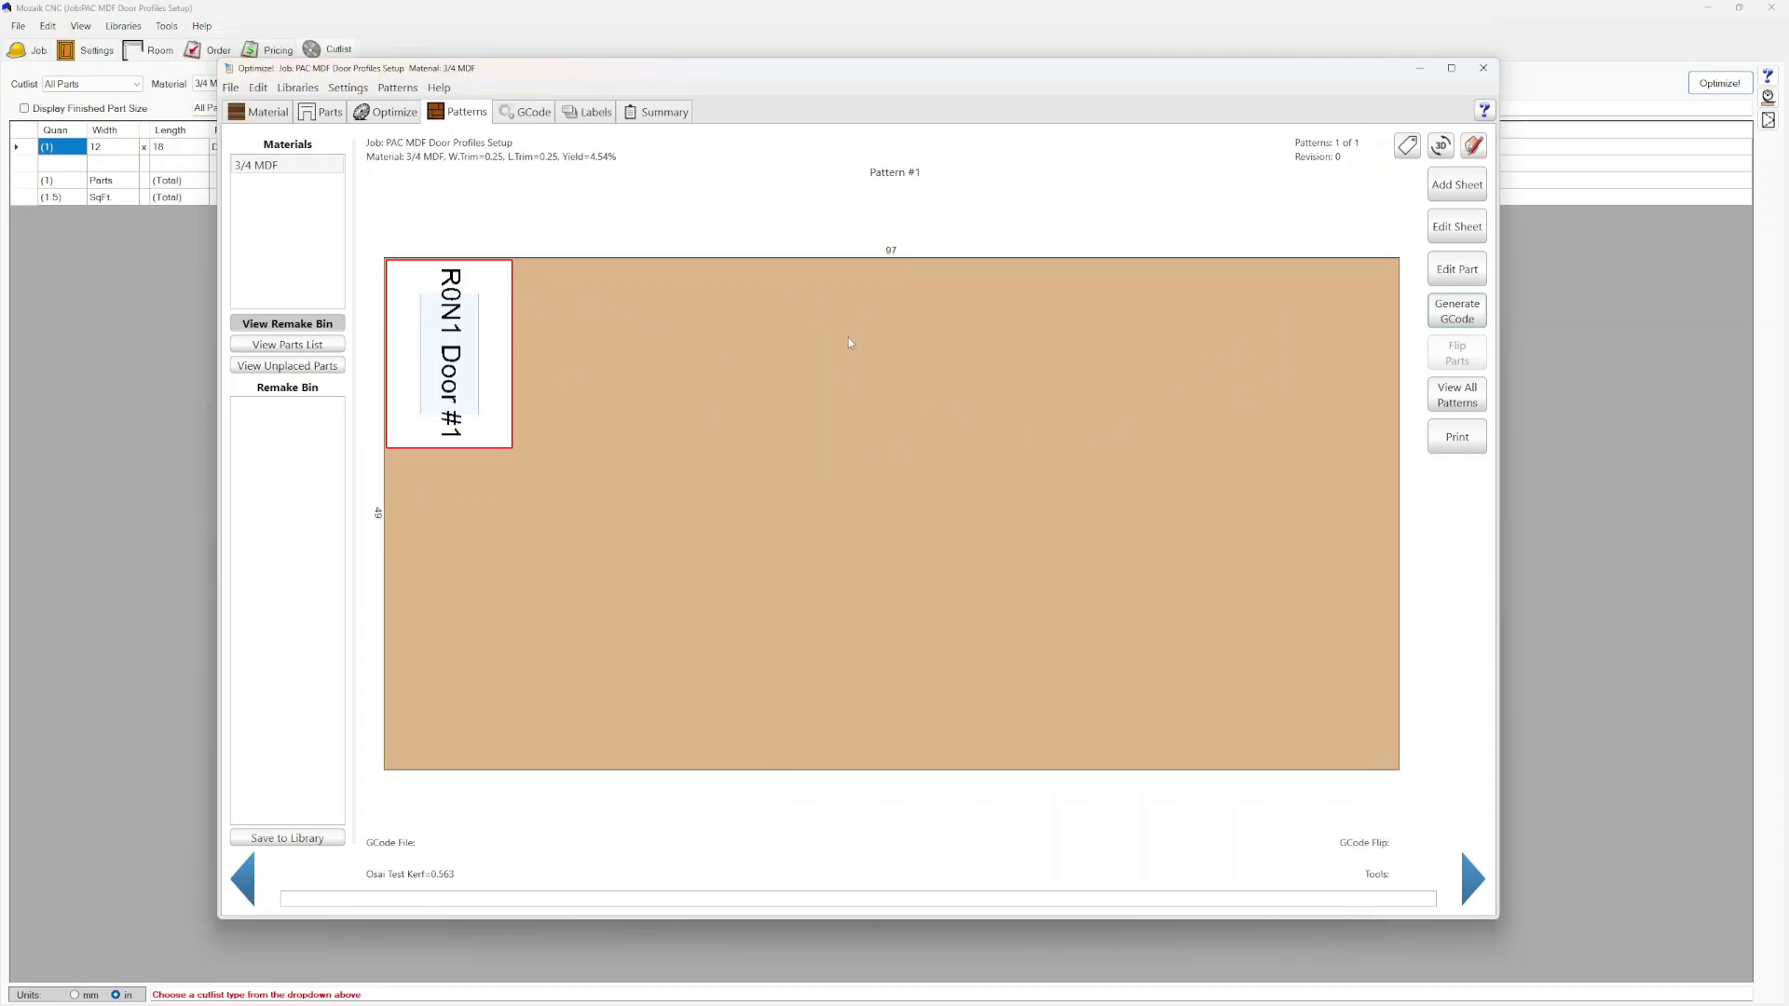
# Show the overview of all sheet patterns for the 3/4 MDF
pyautogui.click(1440, 404)
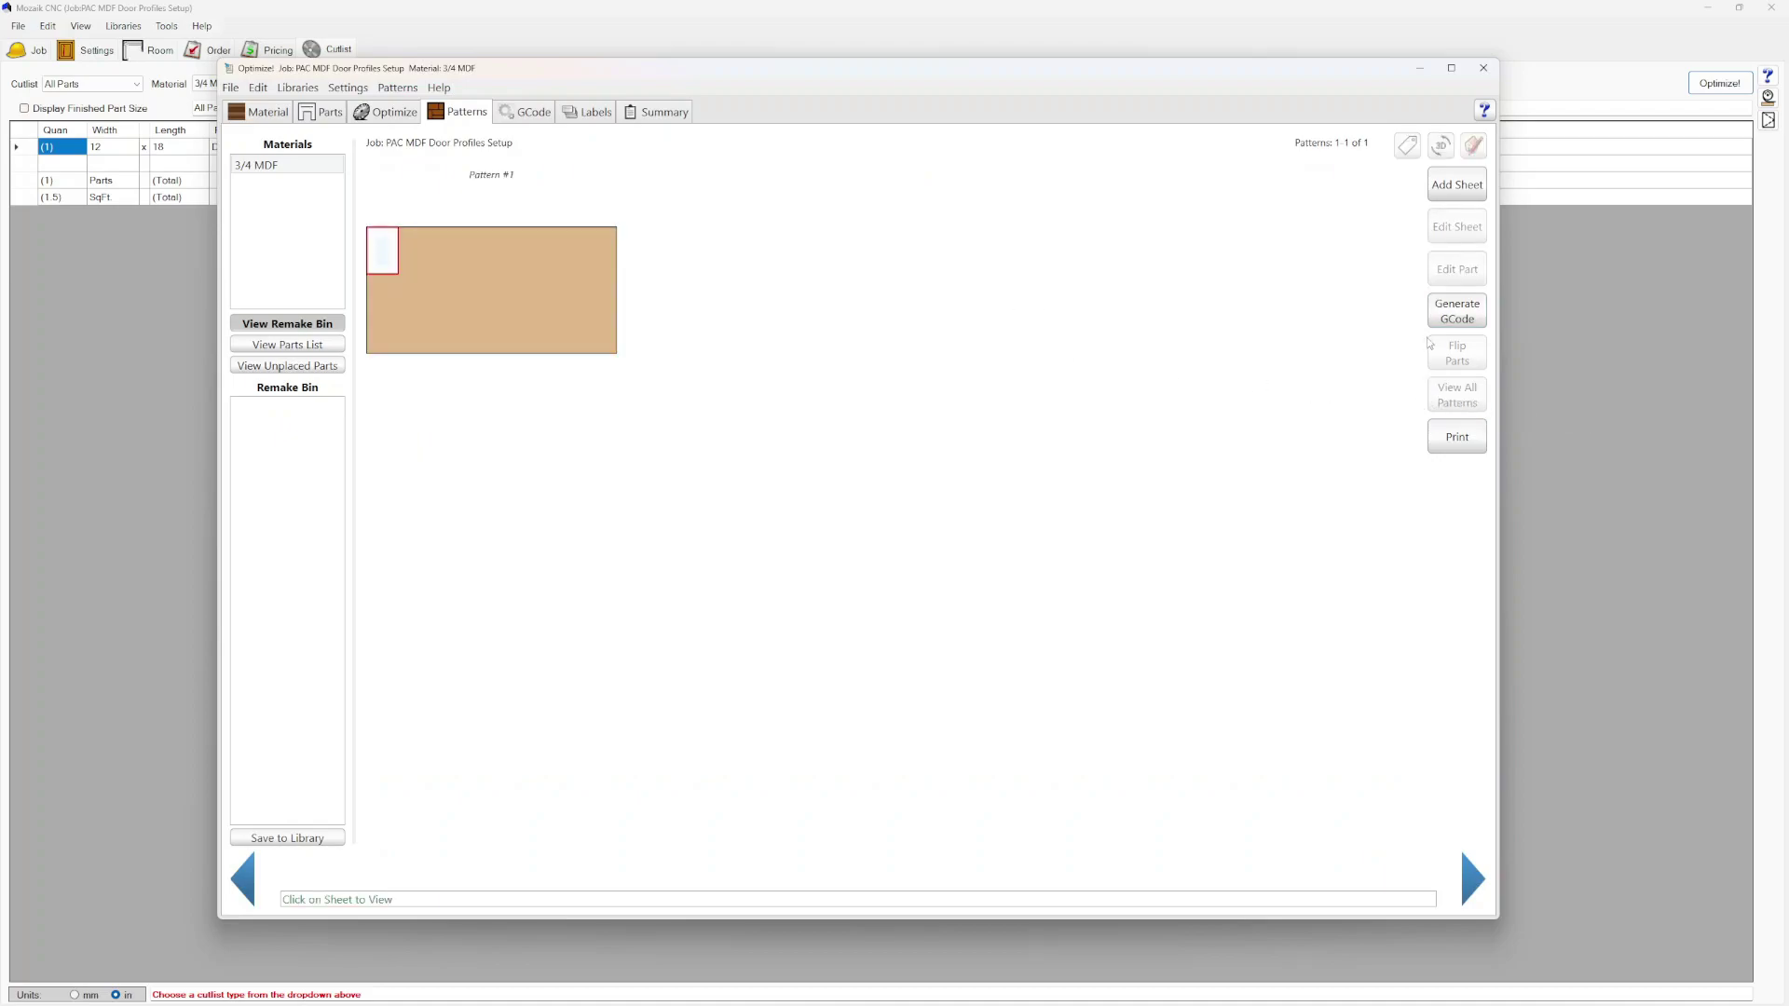